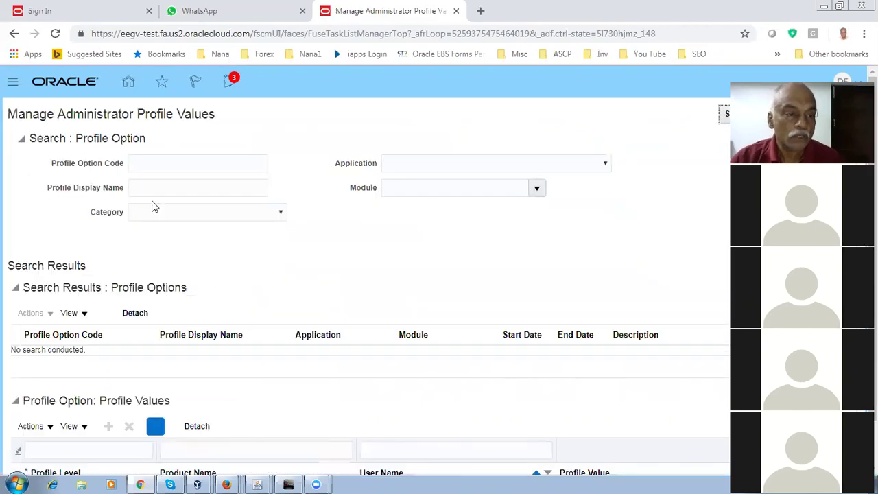
Search the administrator profile options for codes matching MRP%DEF%.
left_click(147, 158)
type("M")
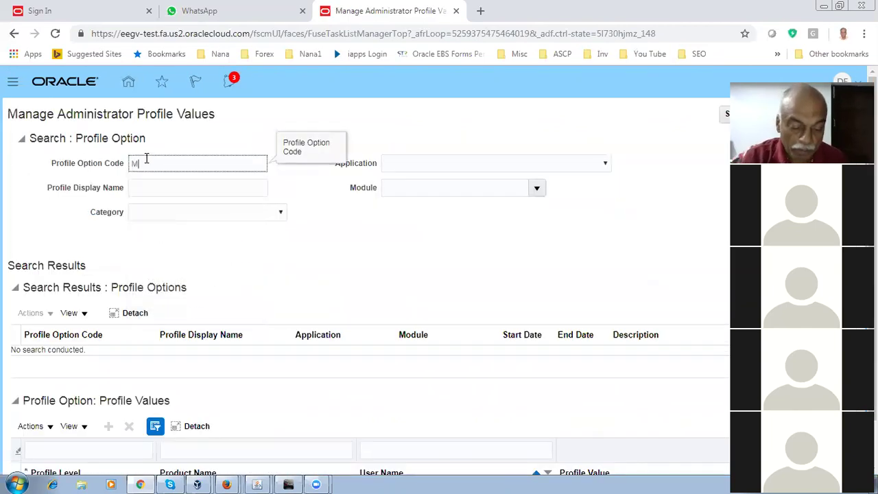
type("RP%DEF")
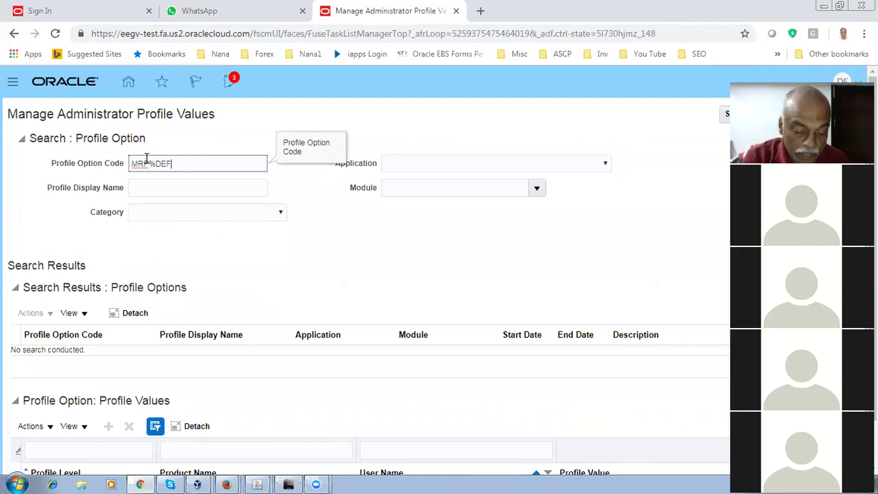
type("%")
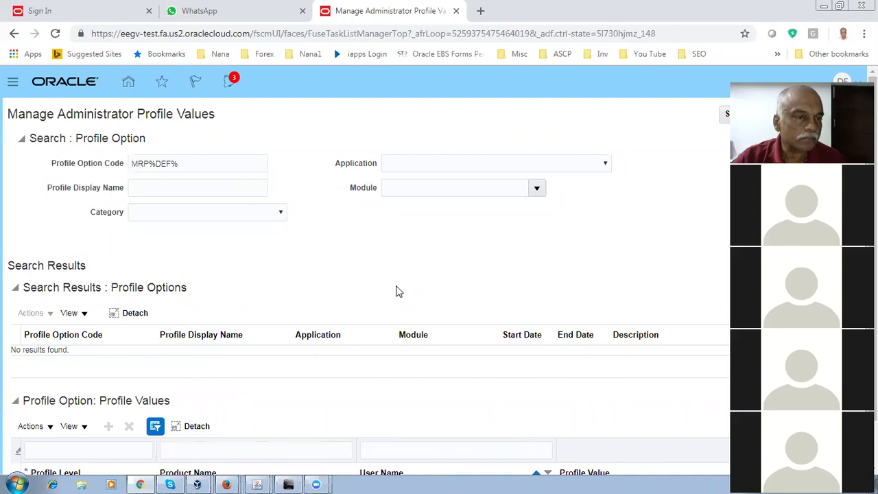
scroll(398, 286, "down", 1)
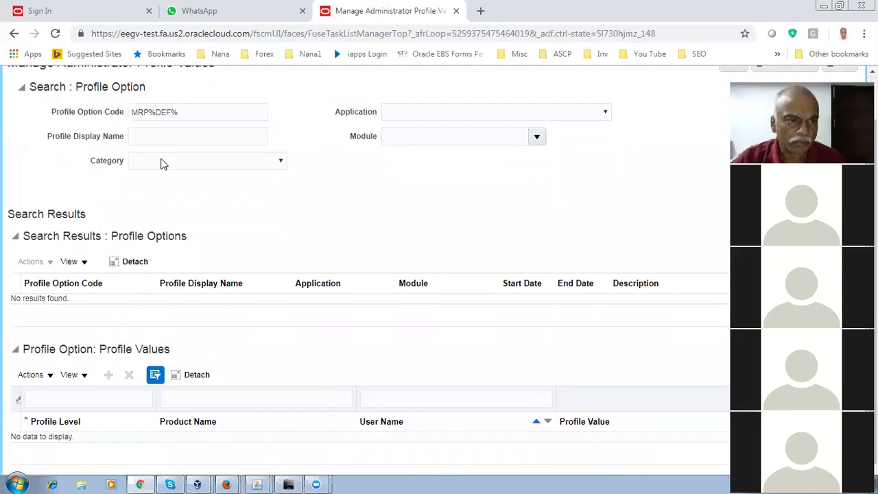
Broaden the profile option code search to %DEF% and look through the matching profile options.
left_click(148, 112)
key("BackSpace")
key("BackSpace")
key("BackSpace")
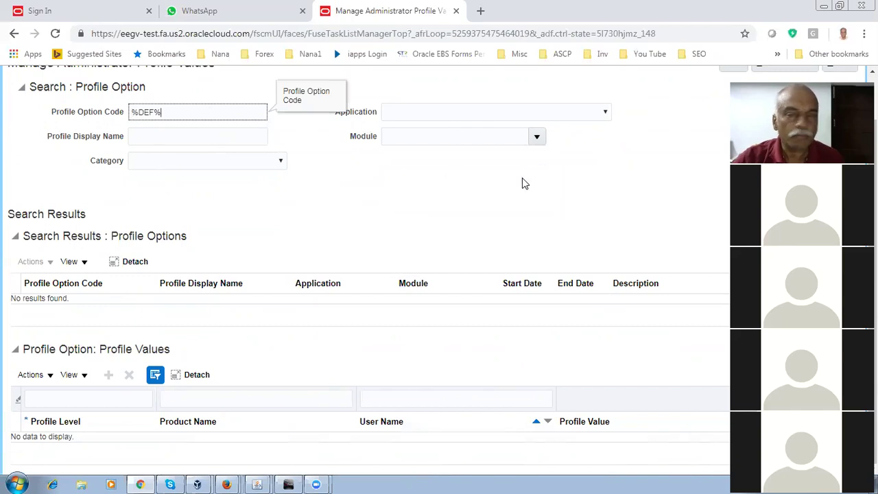
left_click(748, 214)
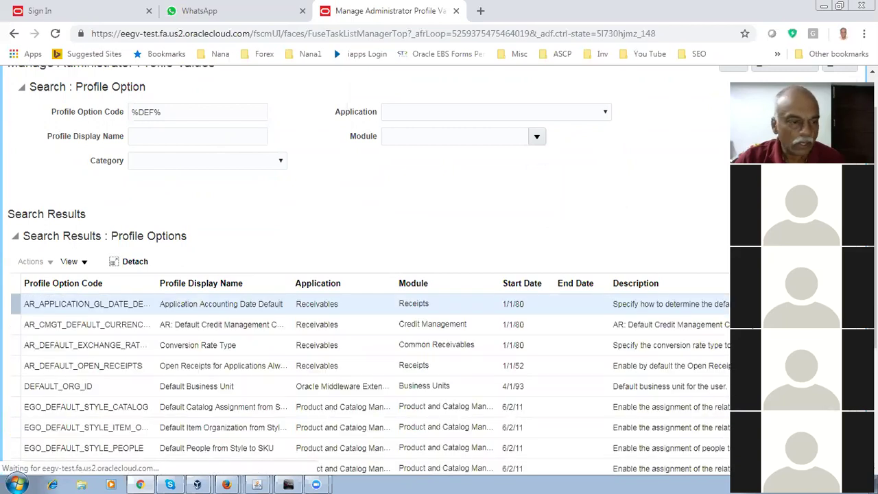
scroll(233, 271, "down", 2)
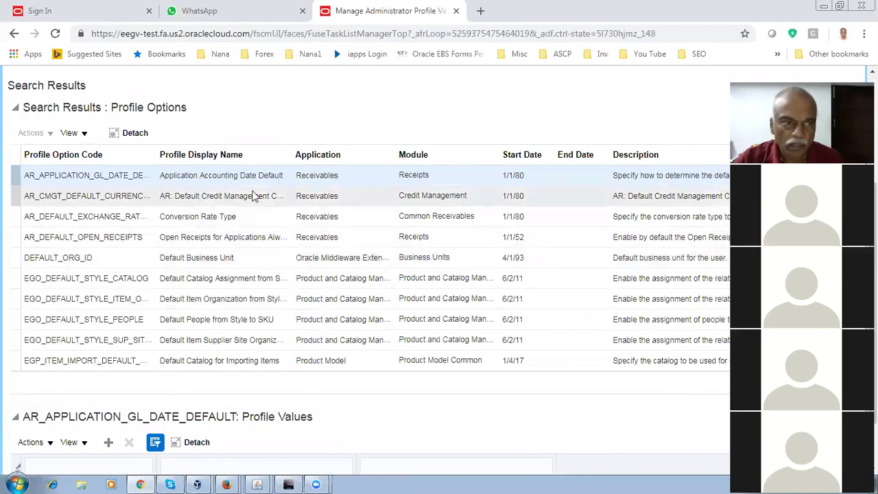
Narrow the profile option code search to %DEF%SOU% and check the matching option's profile values.
scroll(151, 169, "up", 3)
left_click(179, 165)
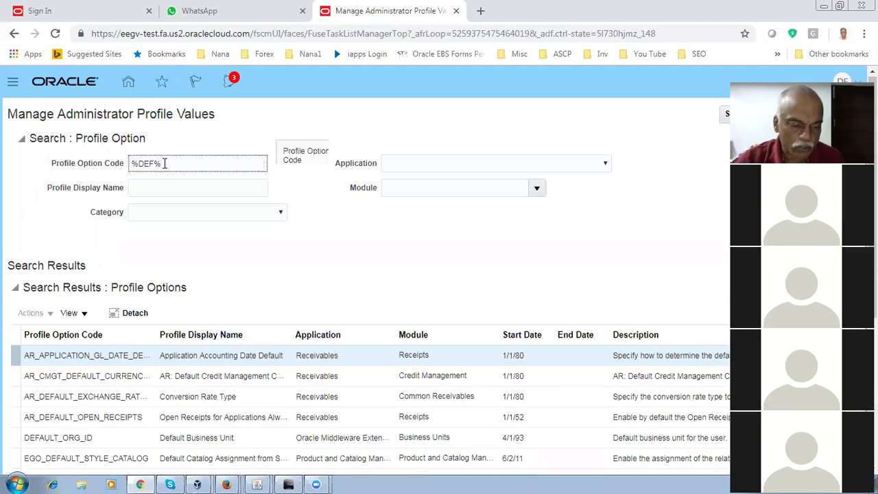
type("SOU%")
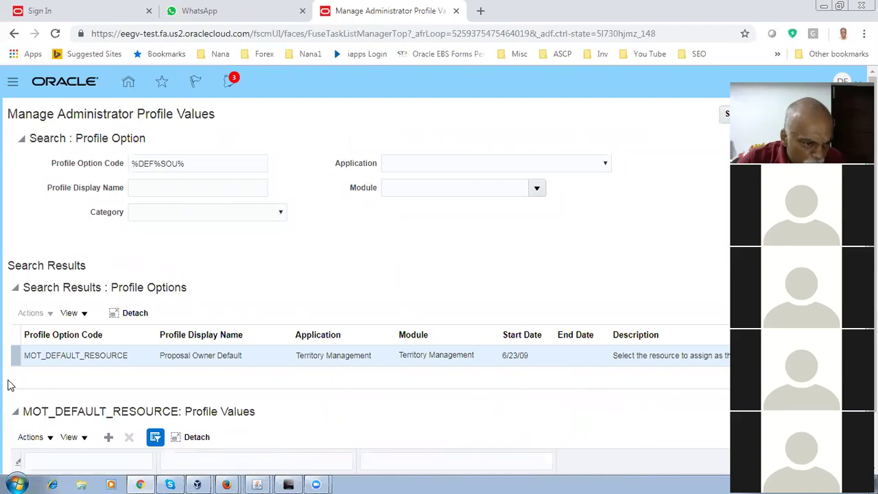
scroll(371, 275, "down", 1)
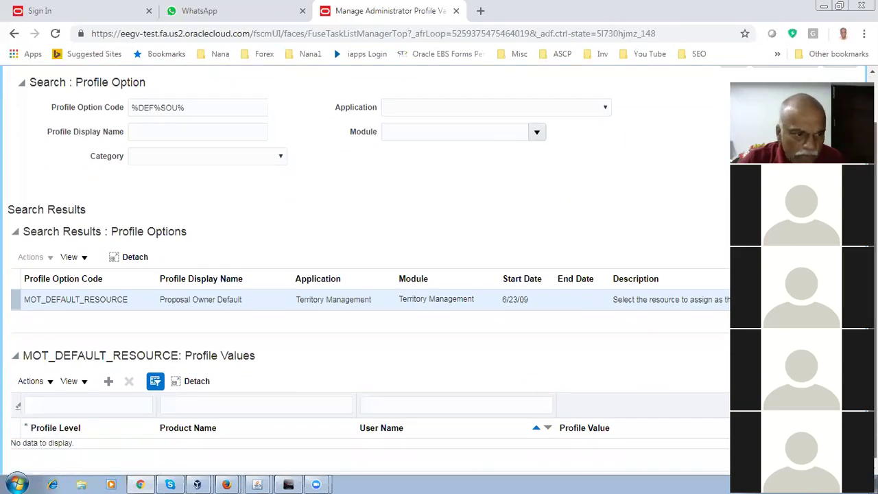
scroll(371, 275, "up", 1)
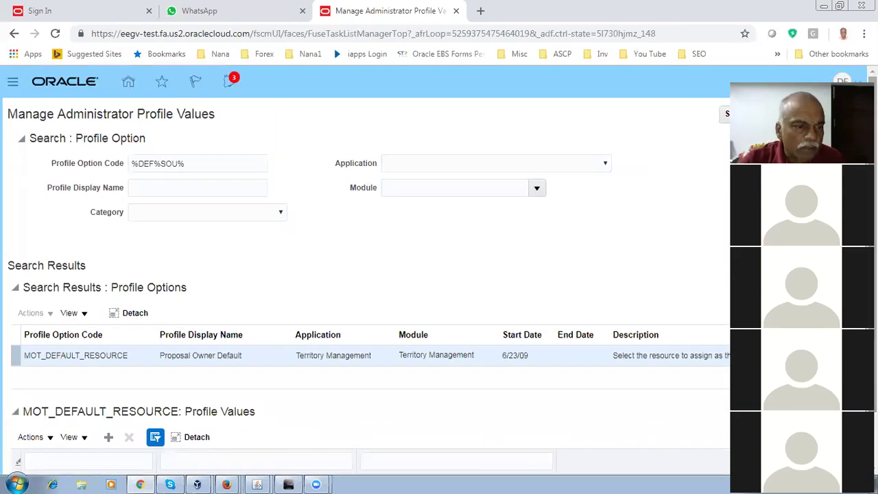
Replace the profile option code filter with %ASSIGN% and run the search.
left_click(208, 164)
type("SET%")
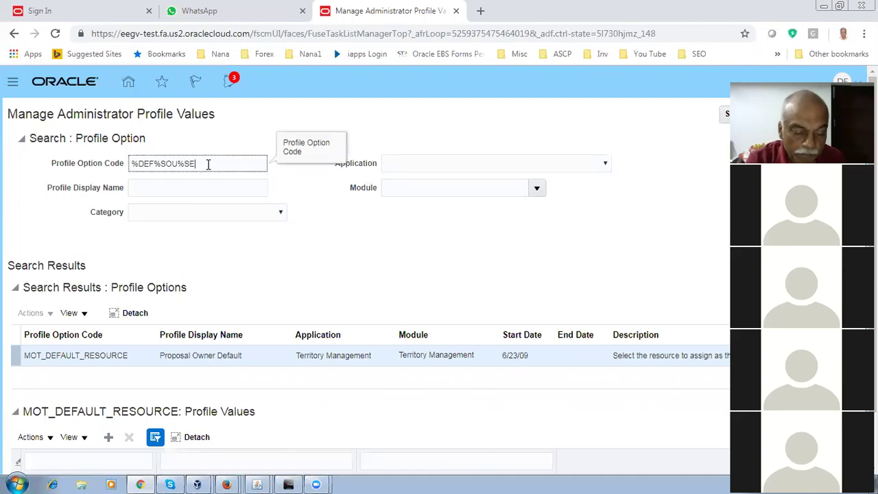
left_click(155, 163)
key("BackSpace")
key("BackSpace")
key("BackSpace")
key("BackSpace")
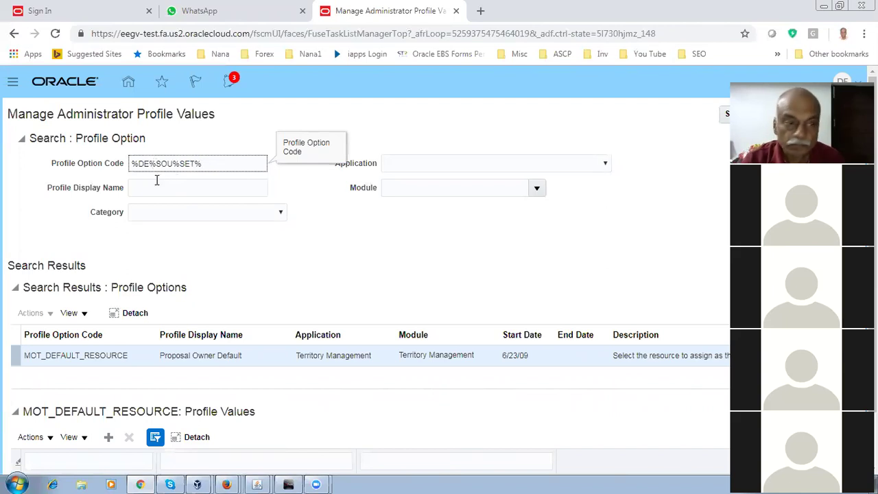
type("%ASSIGN%")
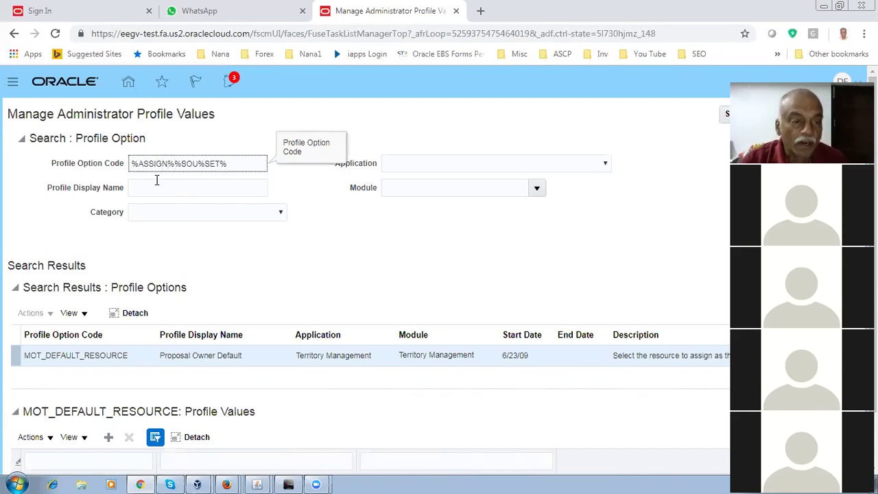
key("Delete")
key("Delete")
key("Delete")
key("Delete")
key("Delete")
key("Delete")
key("Delete")
key("Delete")
key("Delete")
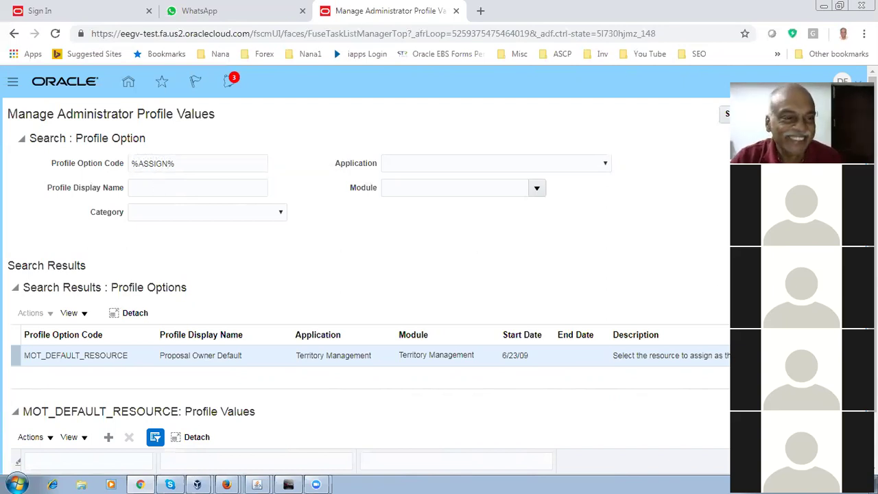
Restrict the profile option code search to MSC%ASSIGN% and check the matching option's site-level value.
left_click(187, 163)
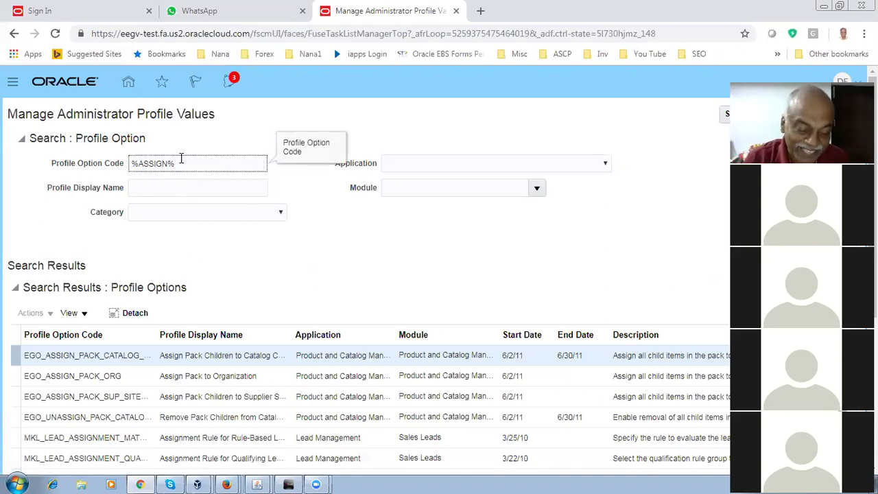
type("MSC")
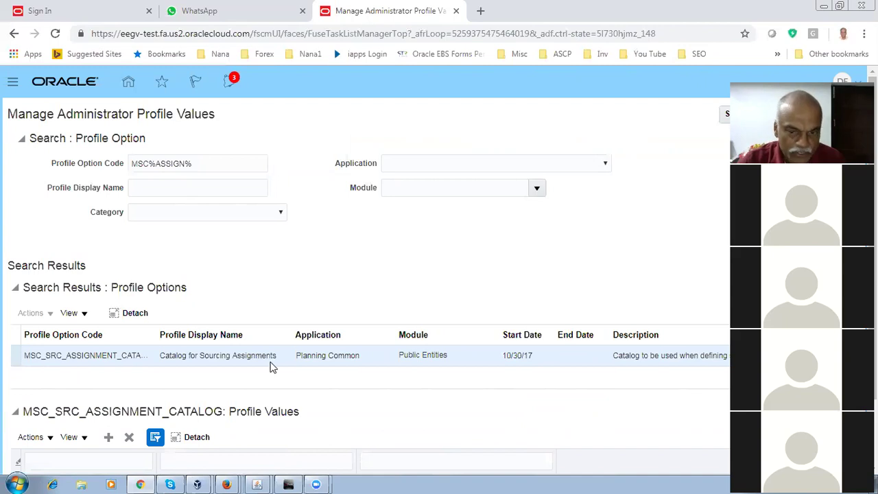
scroll(370, 274, "down", 2)
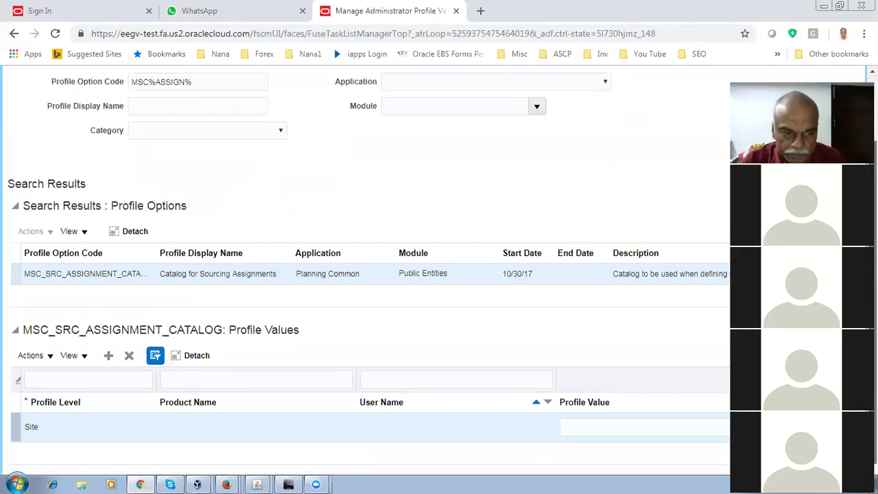
scroll(371, 275, "up", 1)
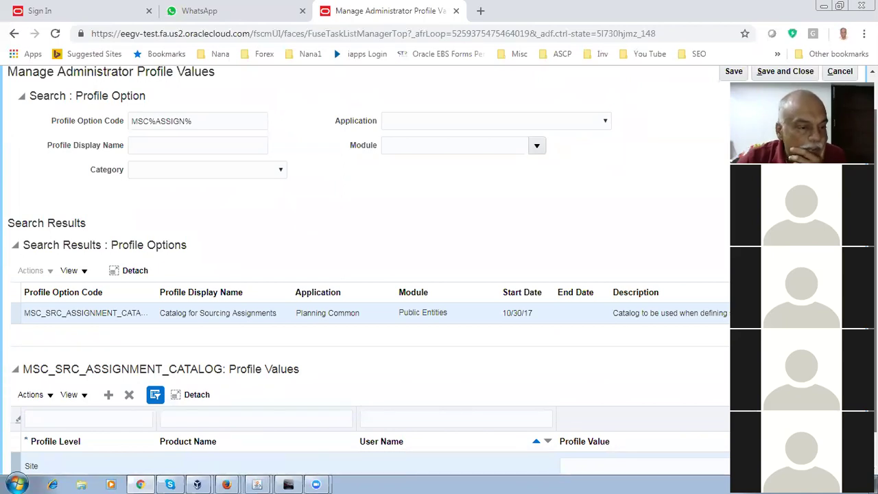
scroll(331, 282, "up", 1)
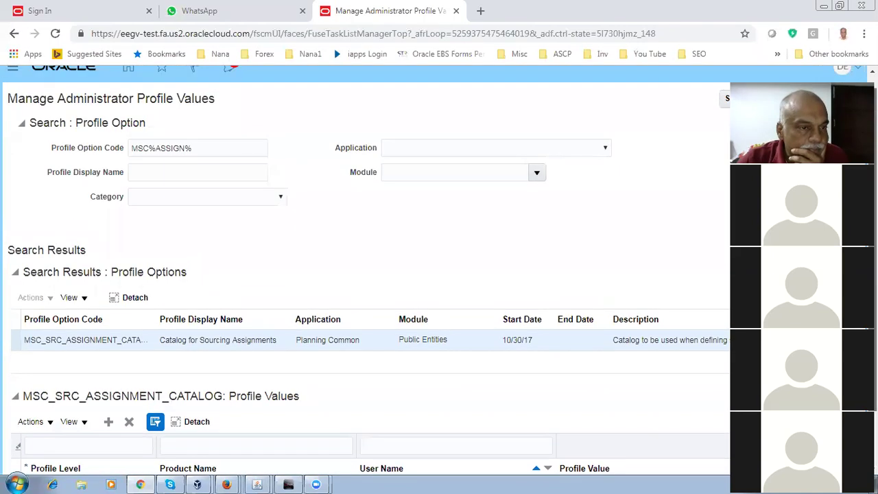
Search for profile option codes matching MSP%ASSIGN% and review the site-level value of the default assignment set option.
left_click(149, 147)
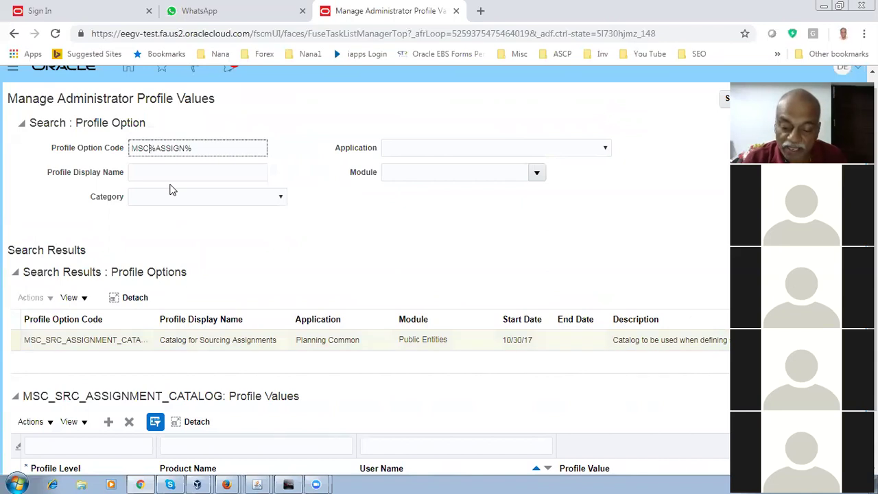
key("BackSpace")
type("P")
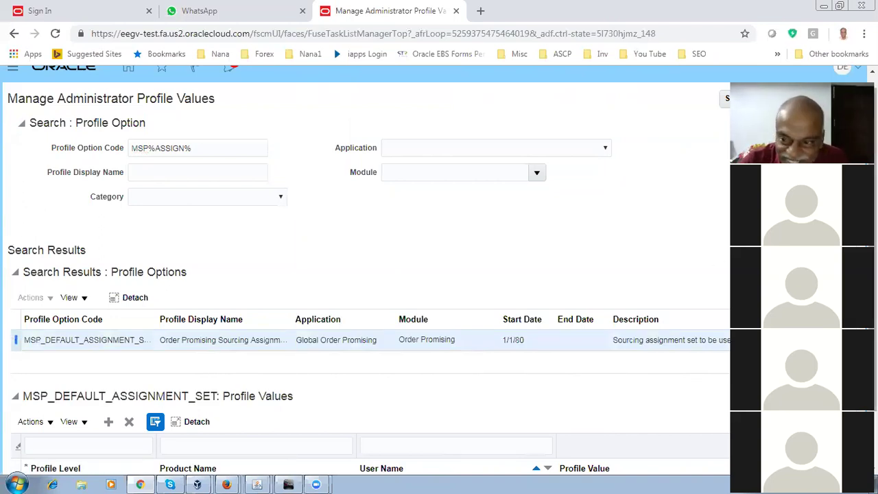
scroll(14, 340, "down", 1)
scroll(367, 275, "down", 1)
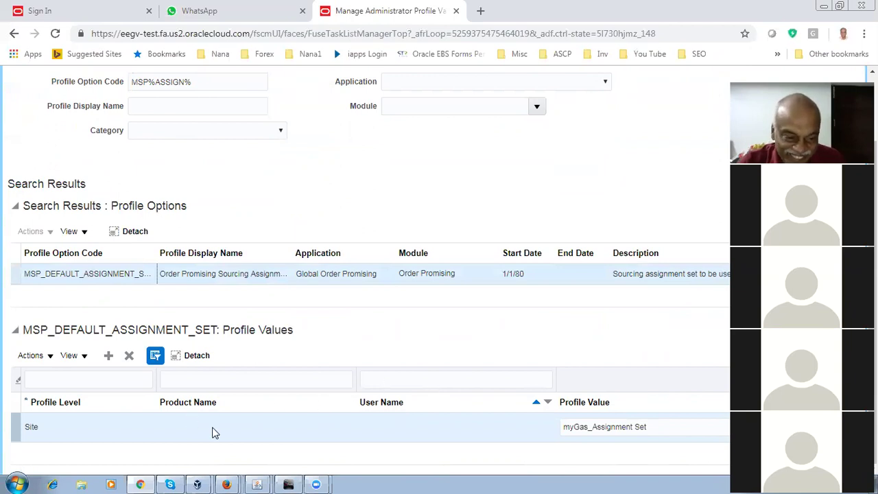
left_click(233, 438)
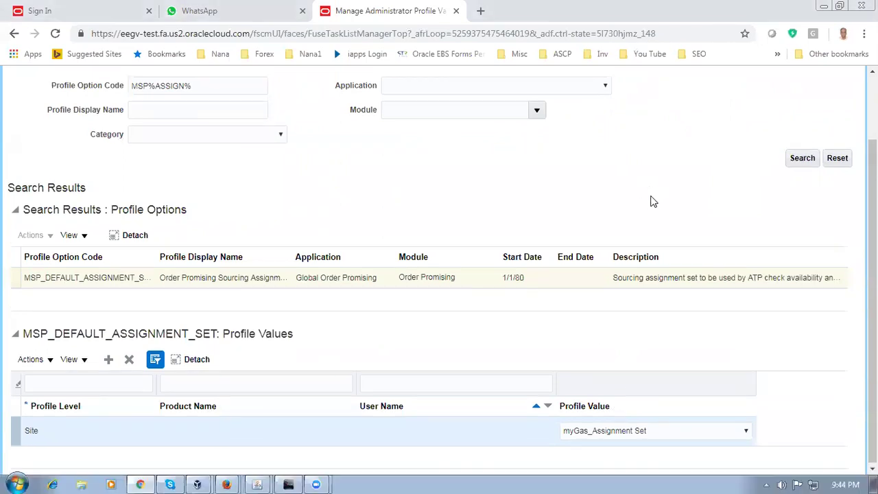
scroll(653, 198, "up", 2)
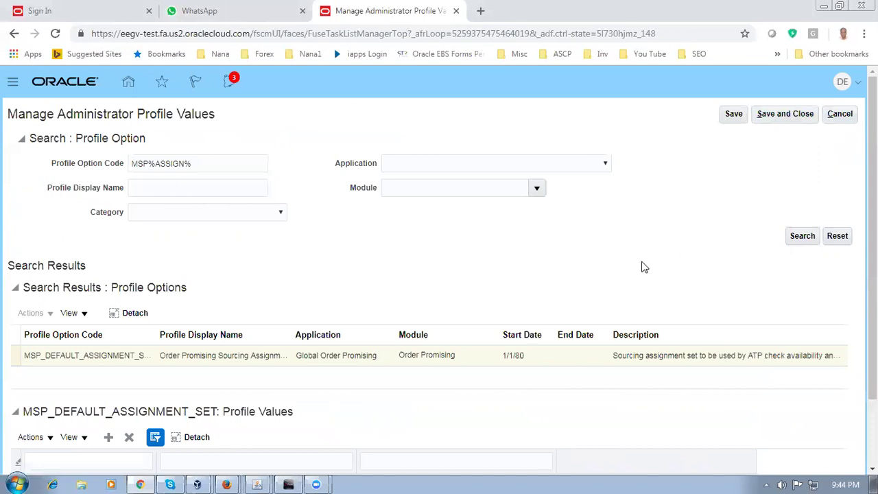
scroll(638, 267, "down", 2)
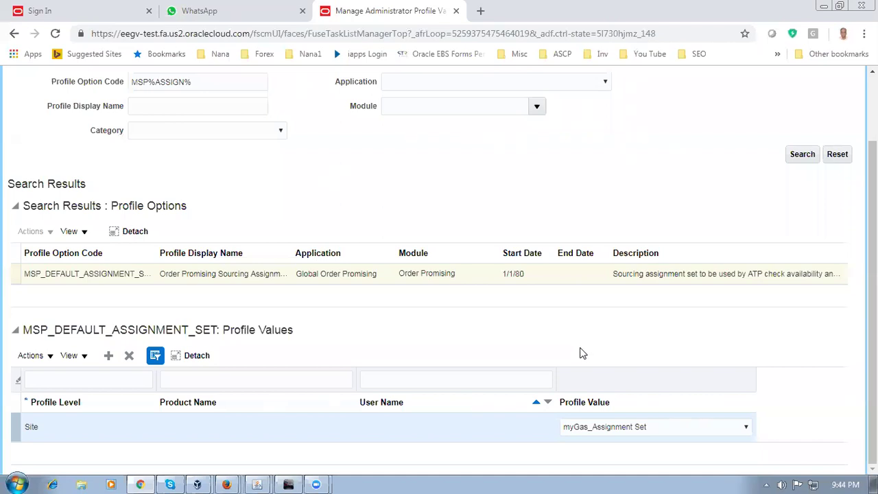
Switch to Oracle Applications (EBSDB) and open the personal profile values from the Sourcing Rule / Bill of Distribution Assignments form.
mouse_move(259, 479)
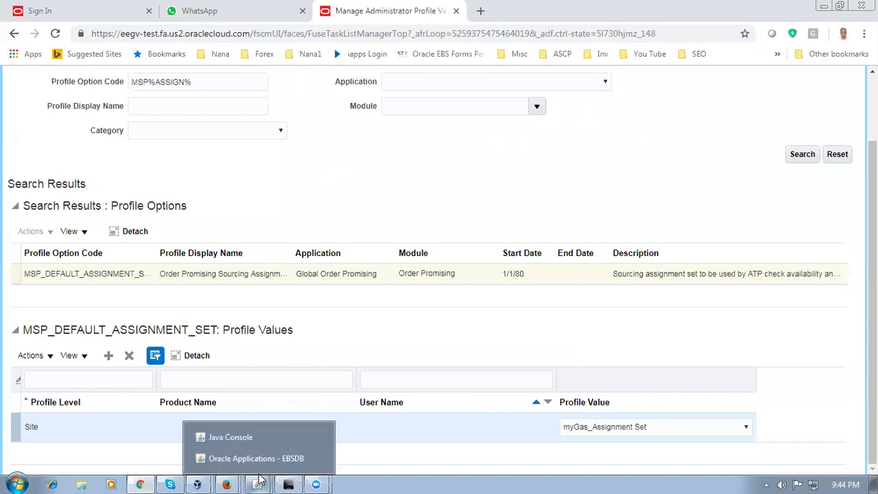
left_click(259, 460)
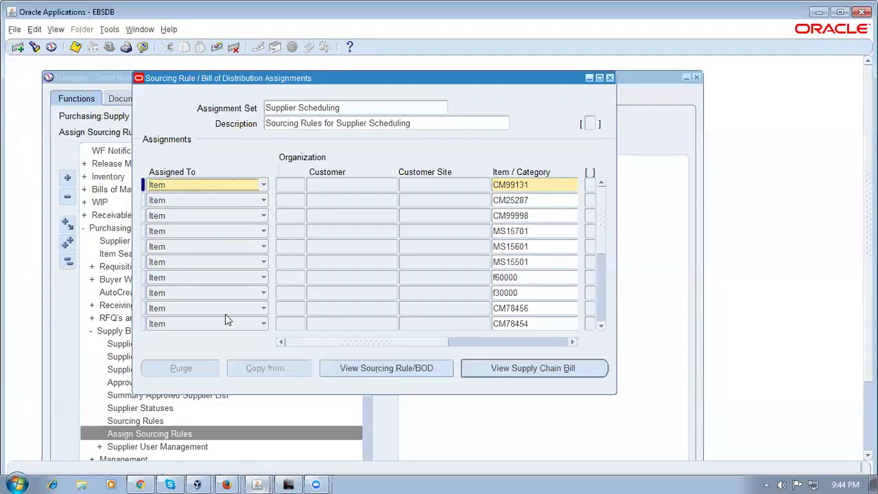
left_click(363, 110)
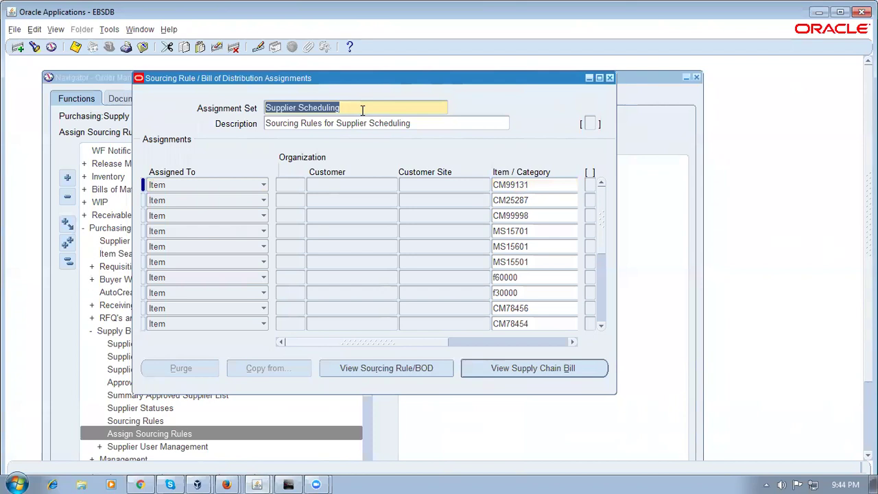
left_click(34, 32)
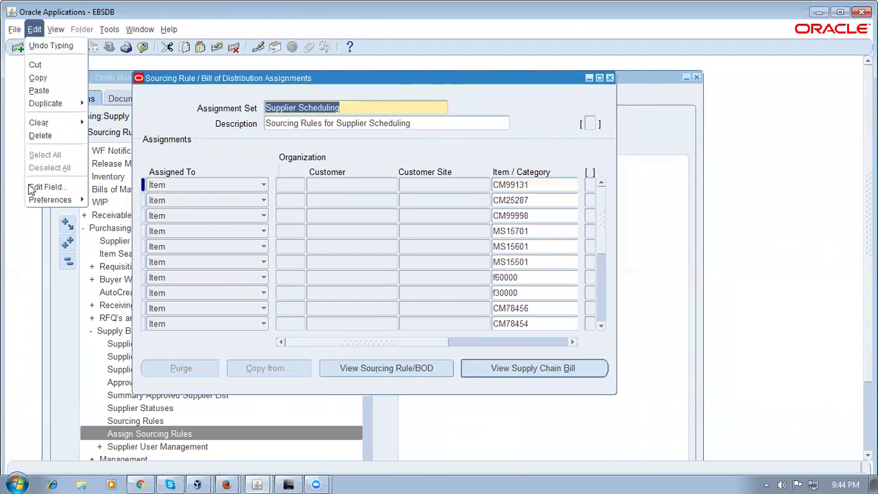
mouse_move(52, 200)
left_click(99, 215)
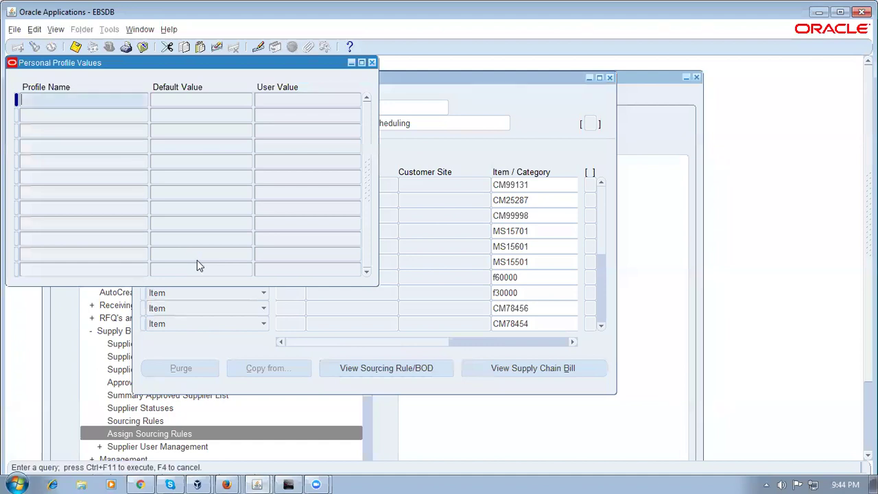
Query the personal profiles for mrp%def%sou%set% and place the window beside the assignments form to compare the default value with the assignment set.
type("mrp%def%sou%set%")
key("ctrl+F11")
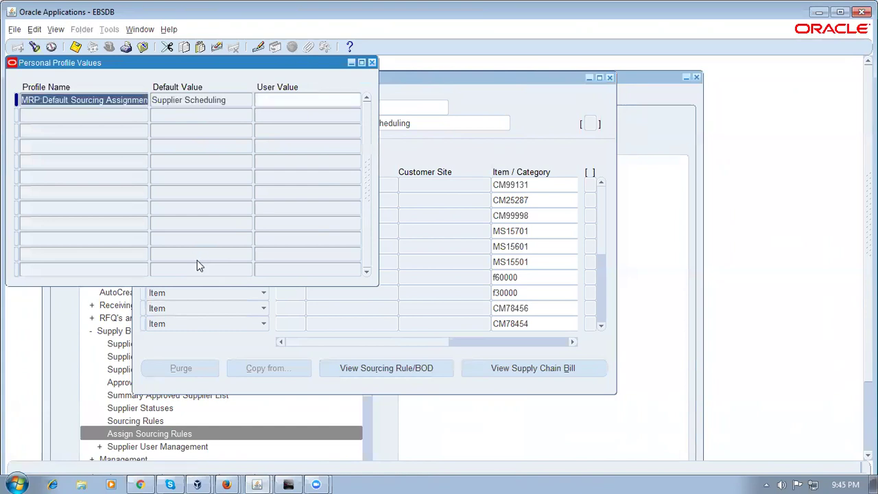
key("End")
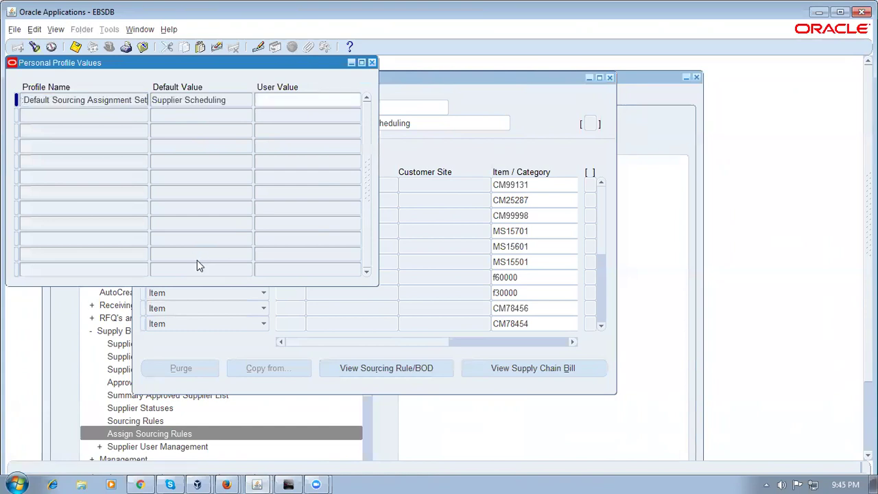
left_click(242, 105)
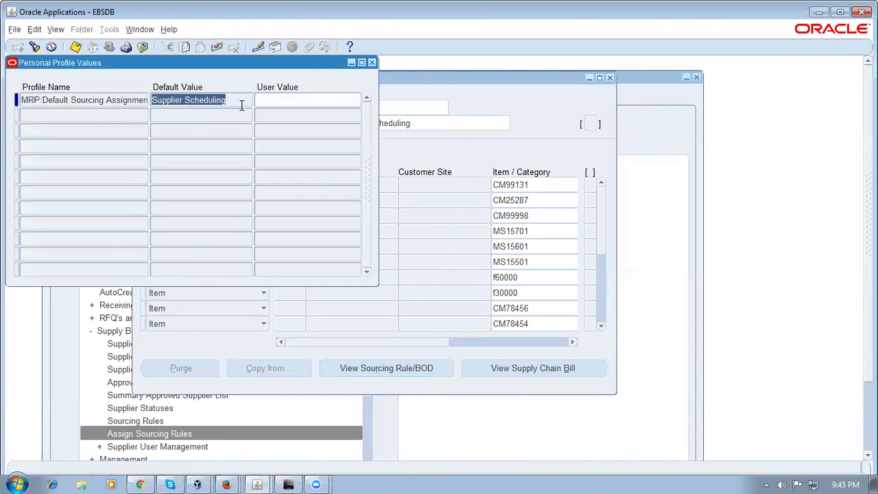
left_click_drag(249, 64, 798, 151)
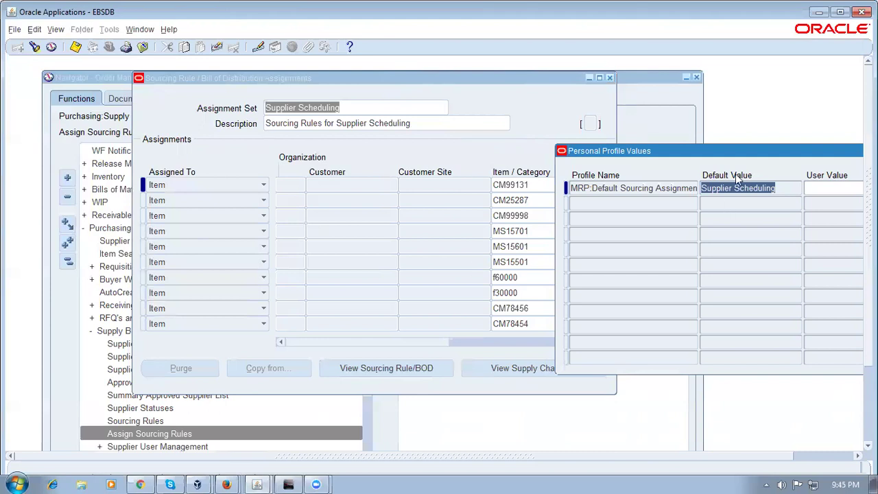
Close the Personal Profile Values window and switch to the Oracle Fusion browser session.
left_click_drag(733, 160, 492, 177)
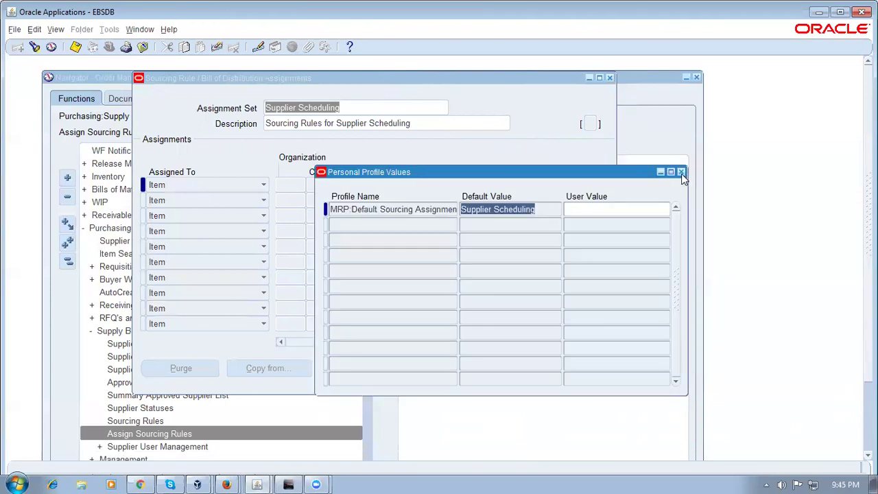
left_click(682, 174)
left_click(140, 484)
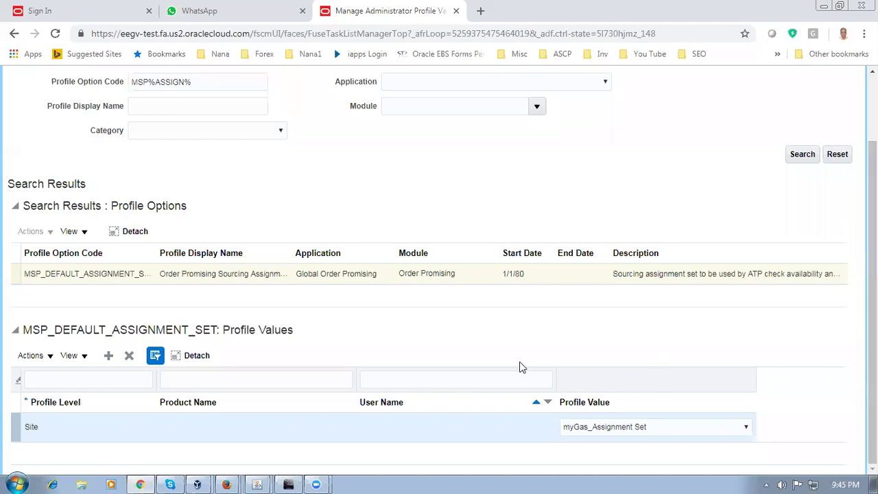
Leave the administrator profile values and setup task search without saving, and return to the Fusion home page.
scroll(873, 274, "up", 2)
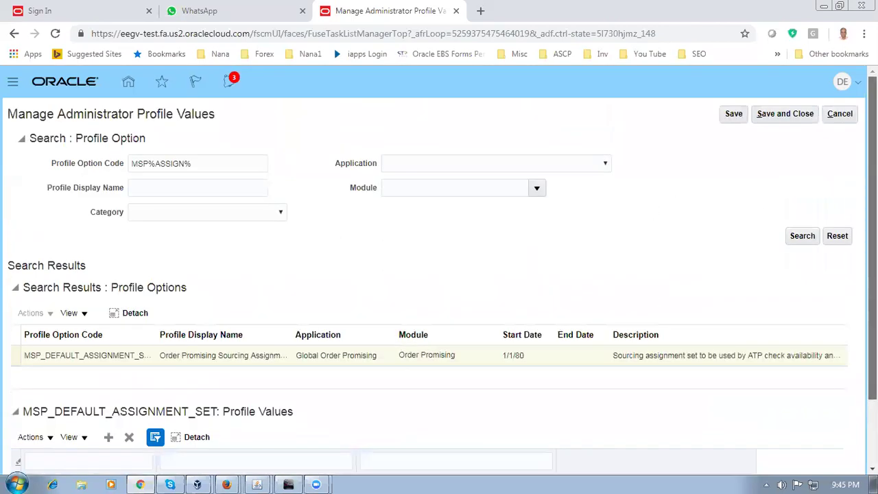
left_click(840, 112)
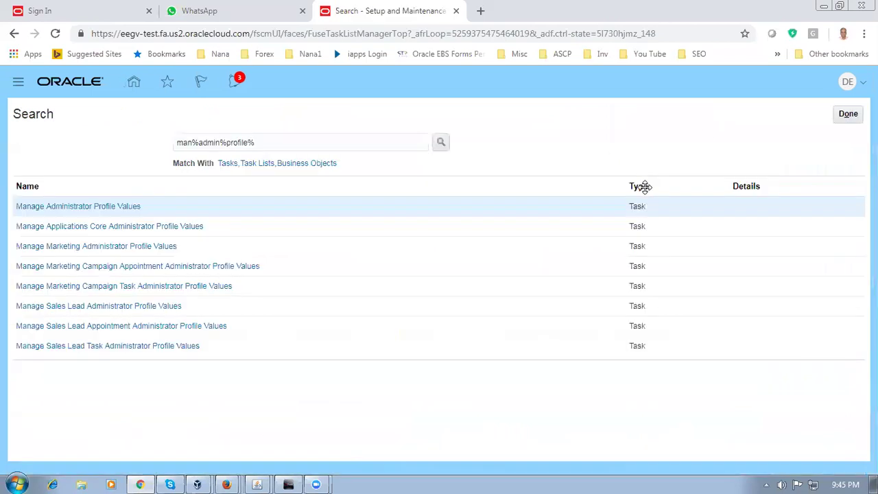
left_click(851, 115)
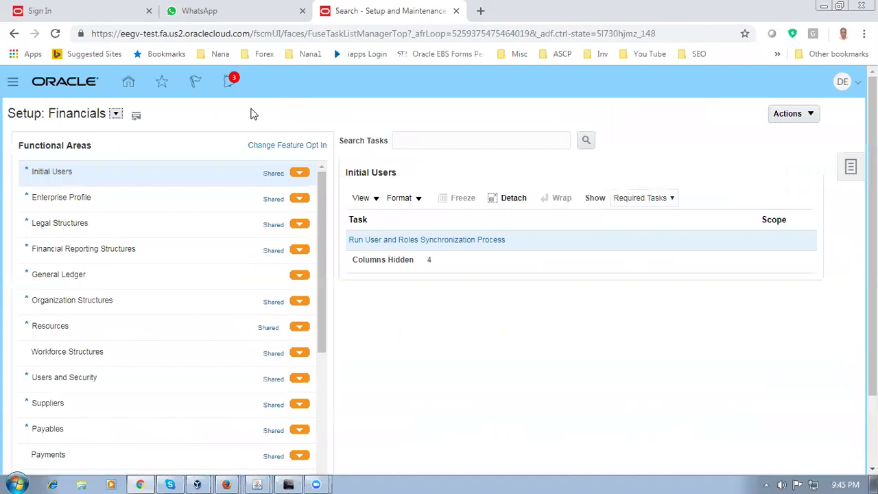
left_click(128, 85)
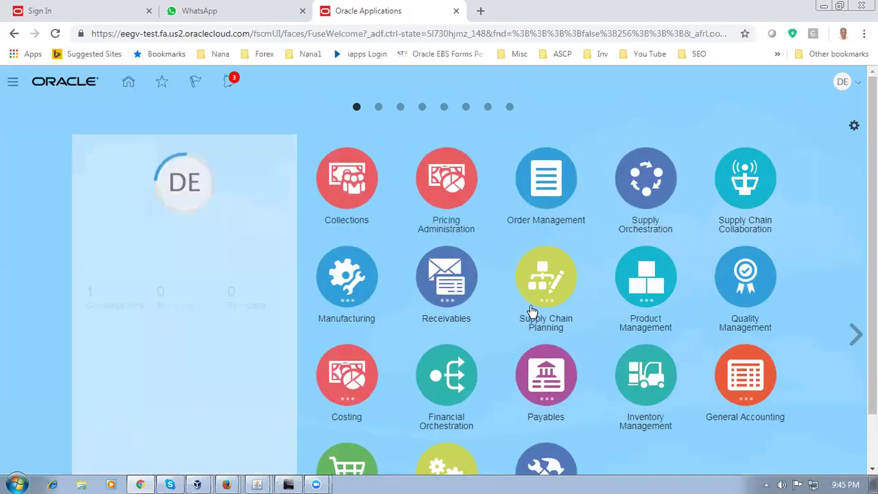
Open Manage Assignment Sets from Order Promising in Supply Chain Planning and search for all assignment sets without a name filter.
left_click(549, 294)
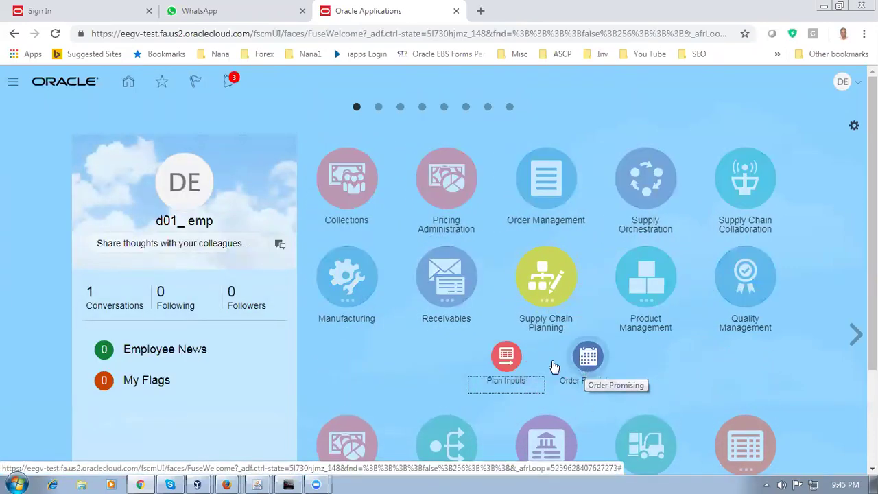
left_click(590, 366)
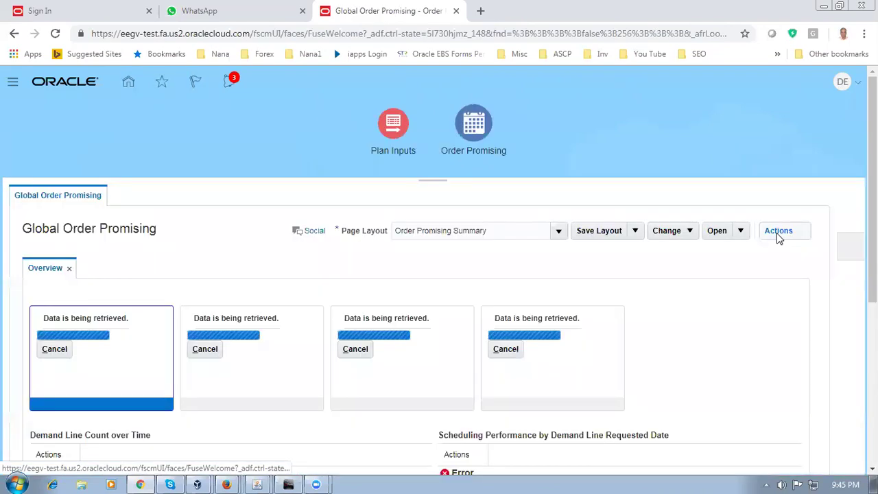
left_click(852, 247)
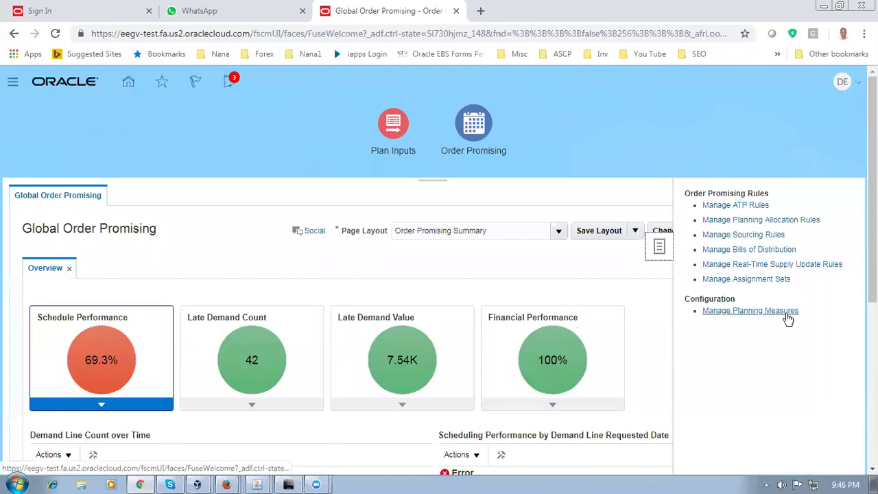
left_click(762, 284)
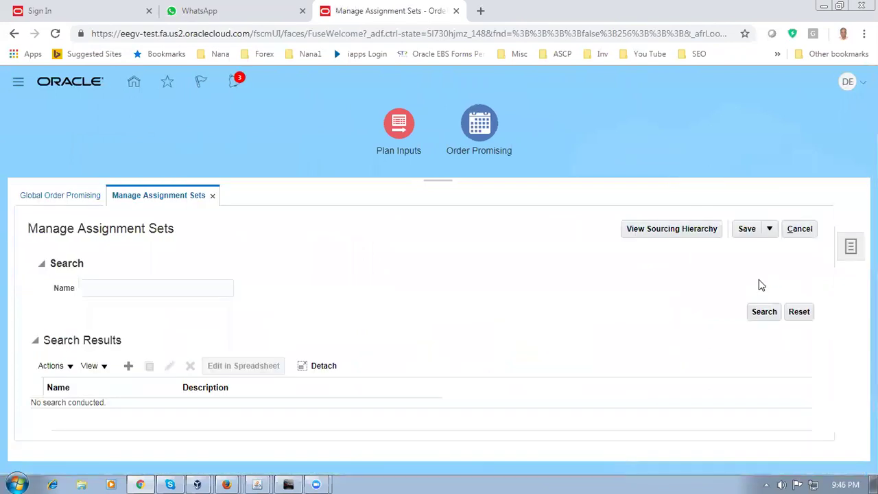
left_click(764, 313)
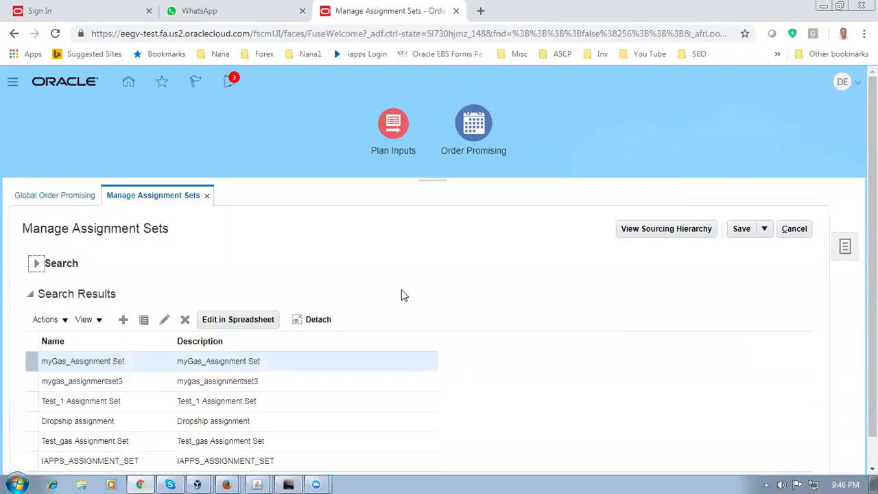
Open myGas_Assignment Set for editing, review its sourcing assignments, and return to the assignment set list without saving.
scroll(404, 296, "down", 2)
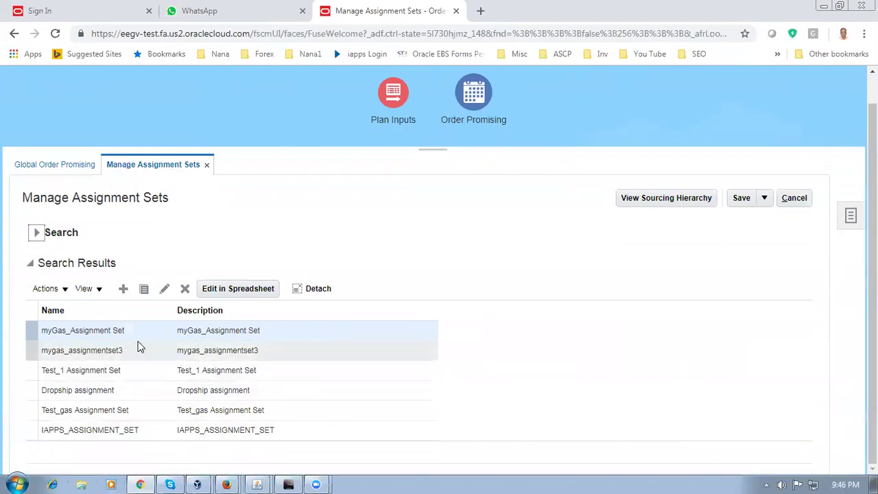
left_click(32, 330)
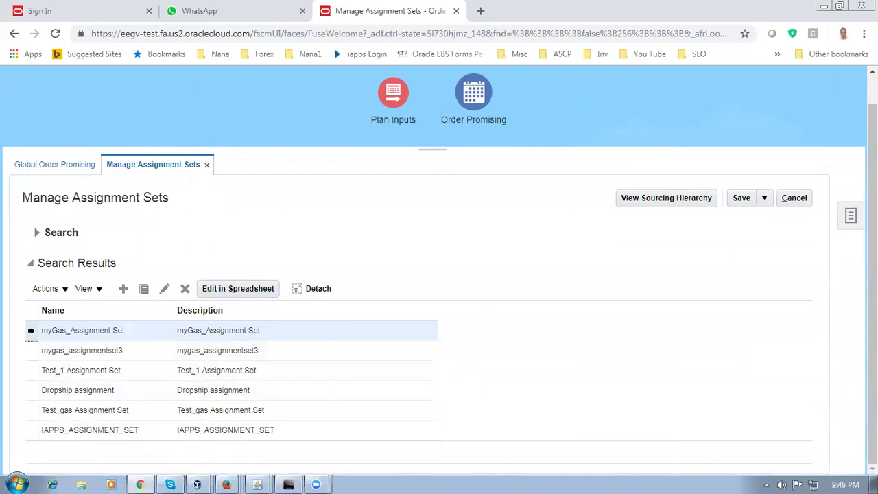
left_click(164, 289)
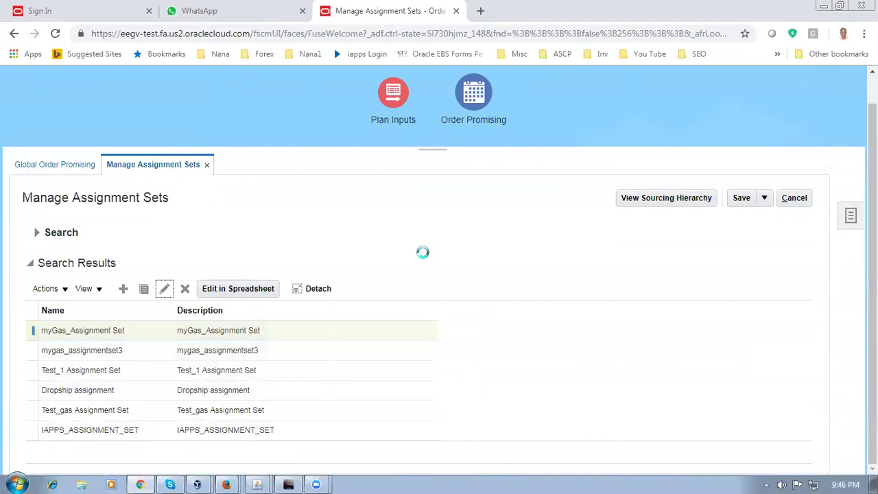
scroll(420, 259, "down", 3)
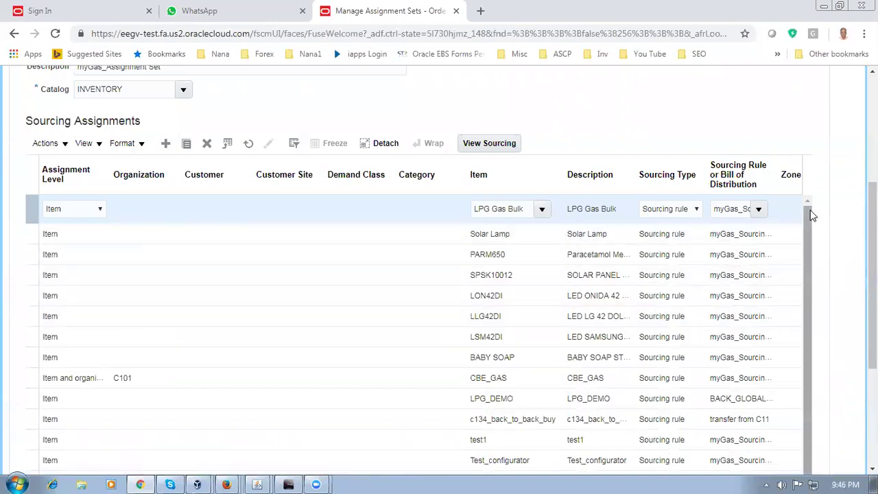
scroll(873, 274, "up", 3)
left_click(798, 230)
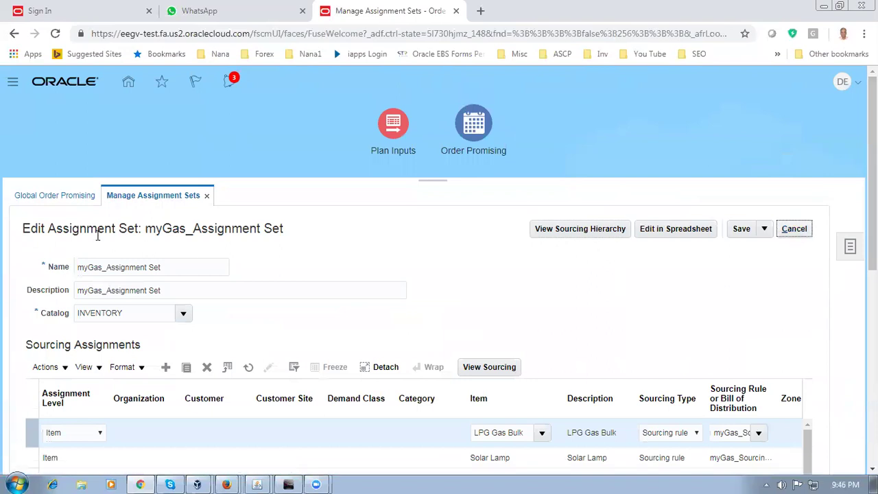
scroll(343, 267, "down", 3)
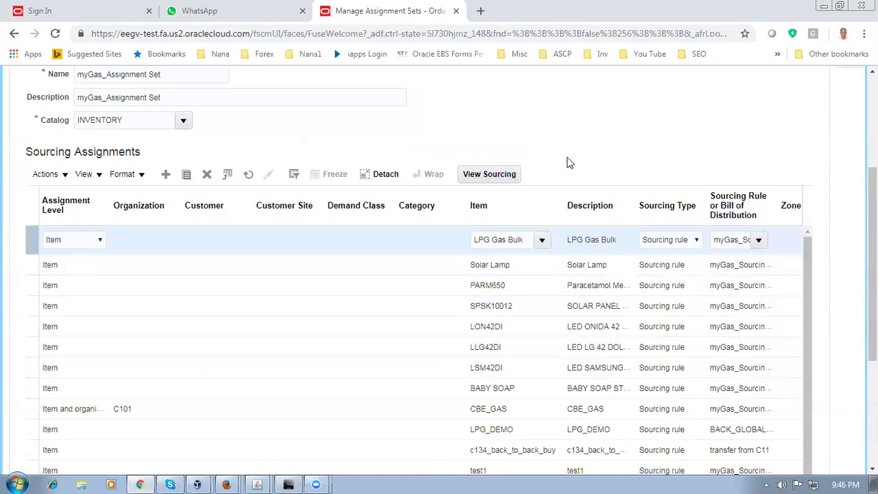
scroll(569, 165, "up", 3)
left_click(801, 232)
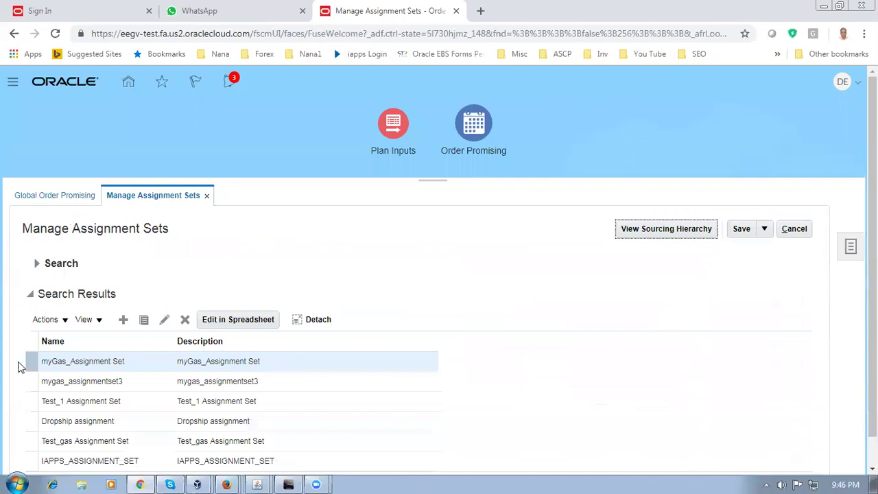
Leave Manage Assignment Sets, reopen it from the order promising rules, and list all assignment sets again.
left_click(30, 363)
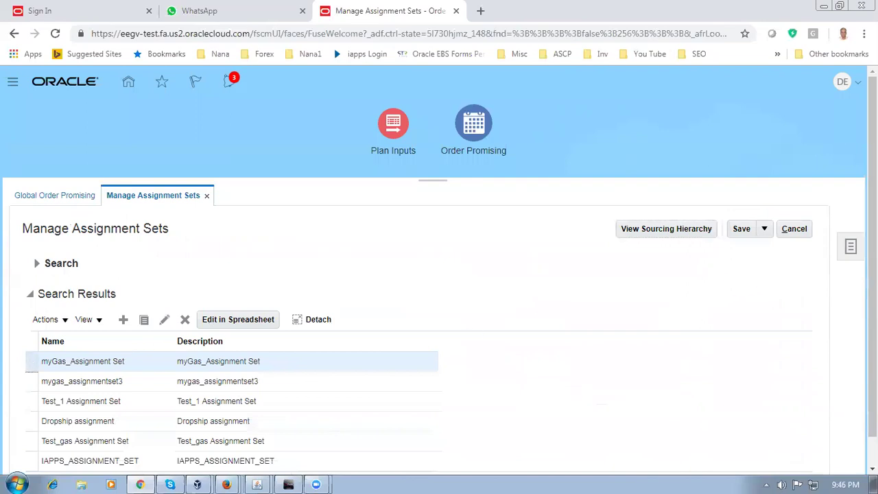
left_click(804, 230)
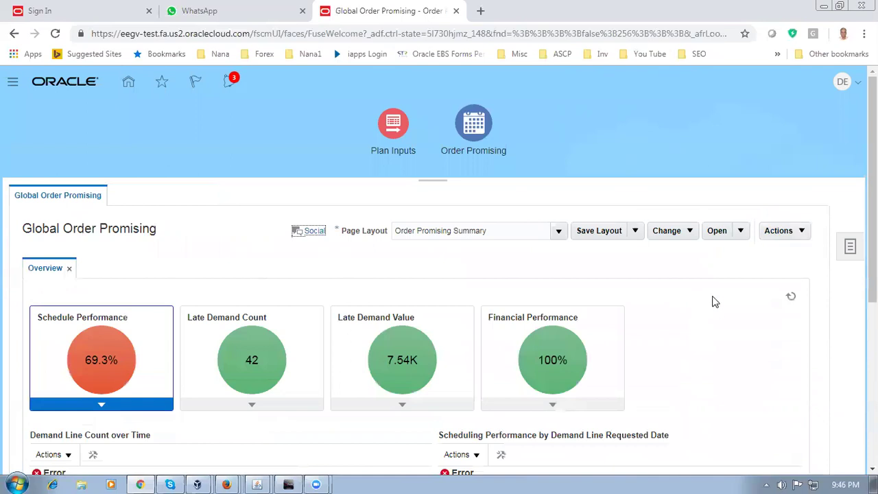
left_click(850, 251)
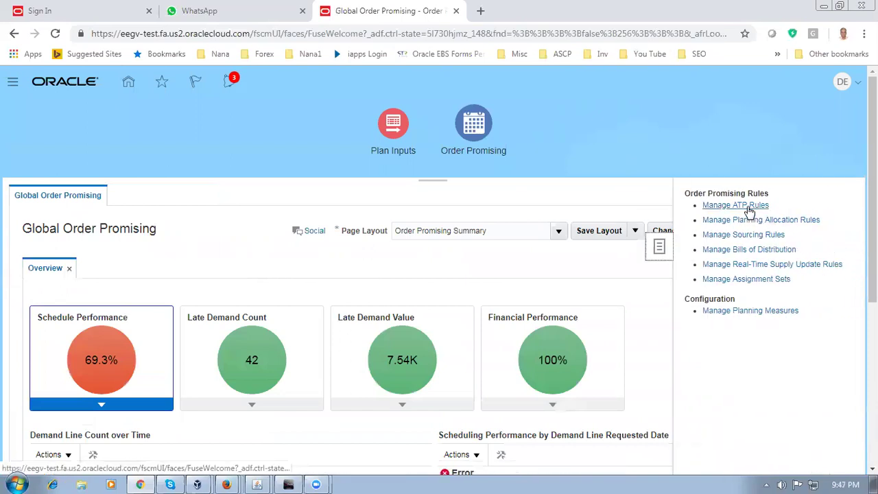
left_click(736, 279)
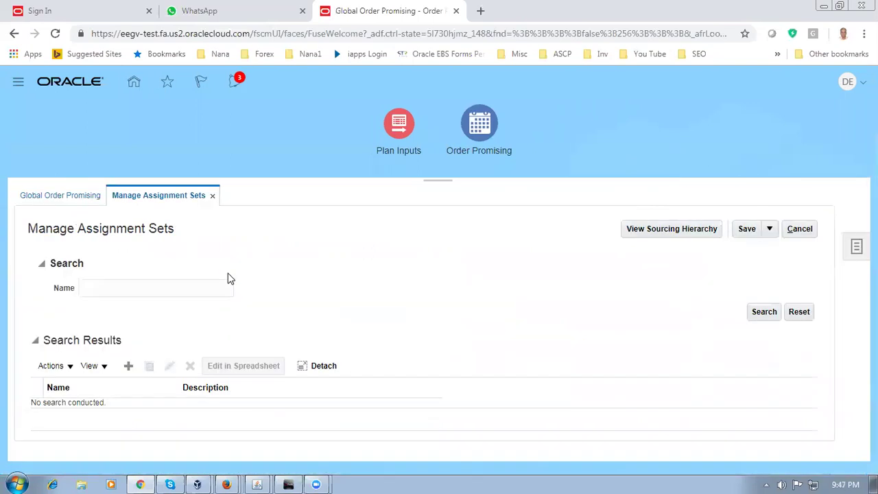
left_click(764, 312)
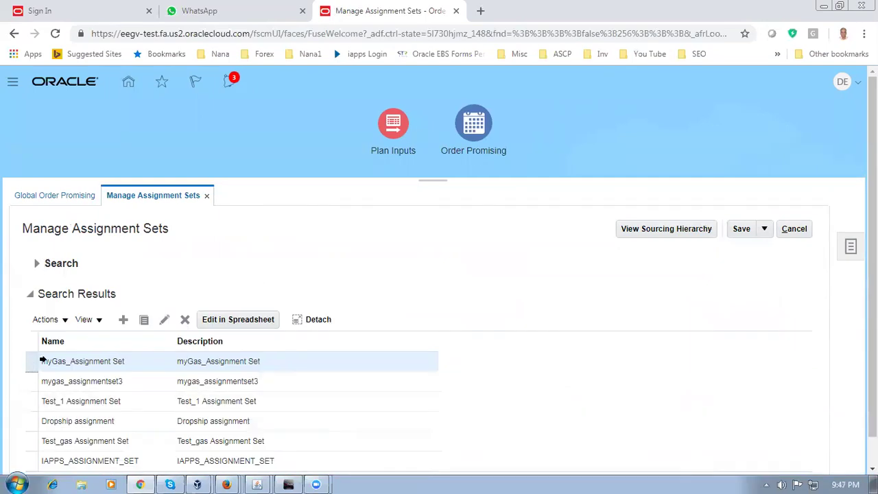
Open myGas_Assignment Set for editing and examine its sourcing assignments and the assignment level choices on the LPG Gas Bulk row.
left_click(164, 319)
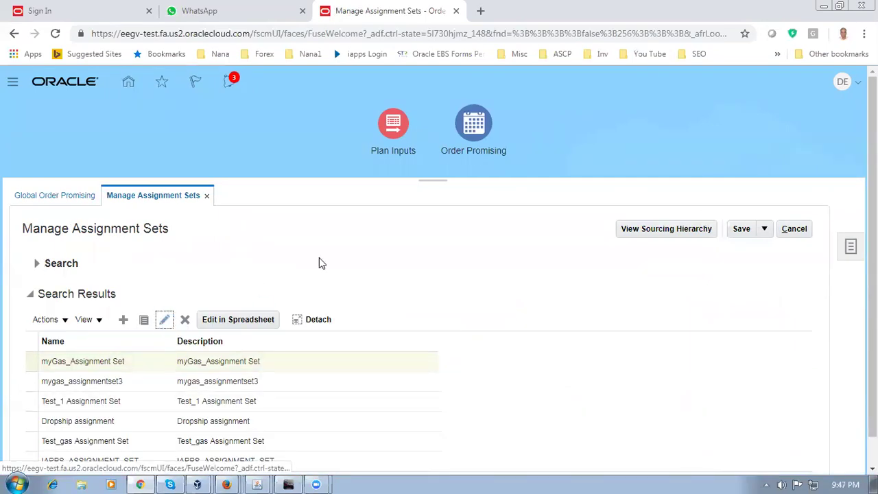
scroll(316, 259, "down", 3)
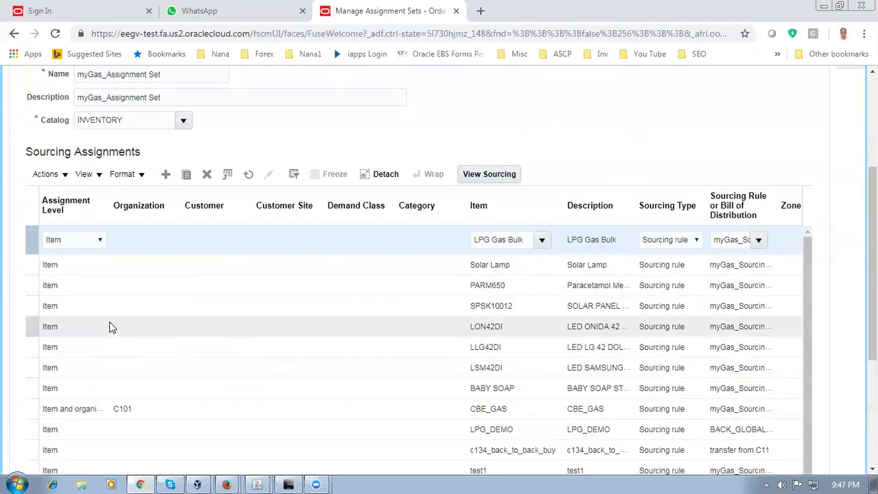
scroll(100, 402, "down", 3)
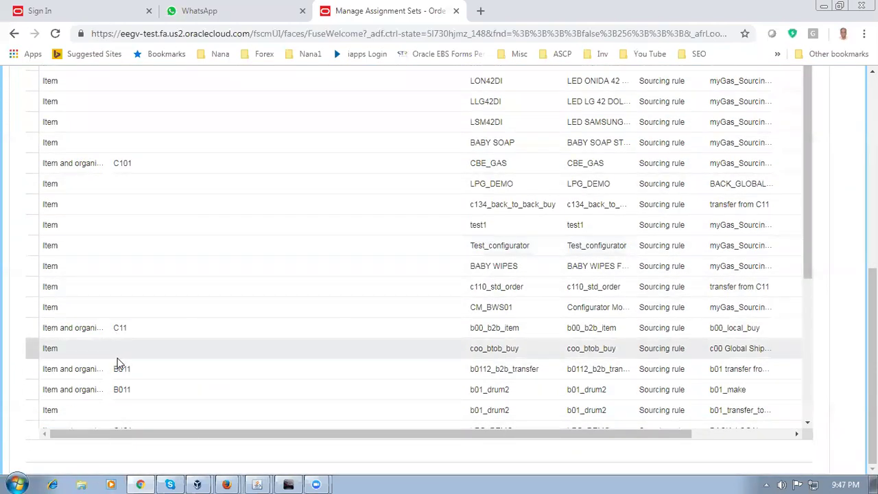
scroll(163, 317, "up", 5)
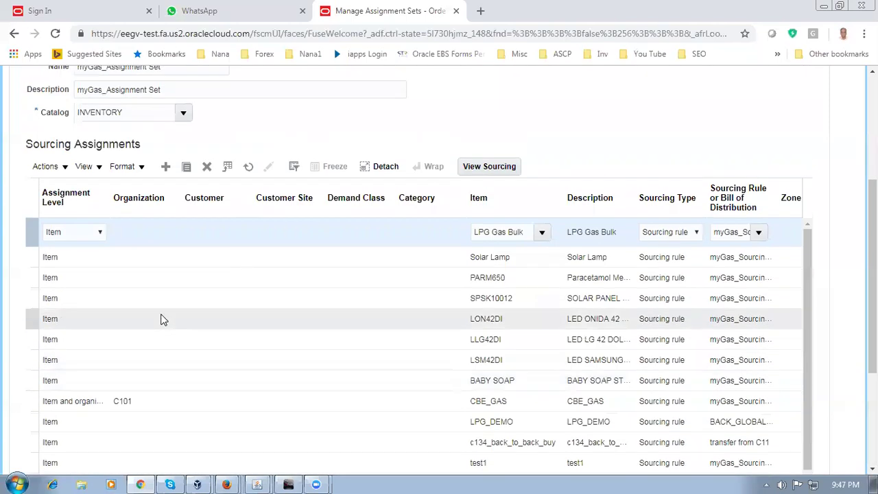
left_click(101, 233)
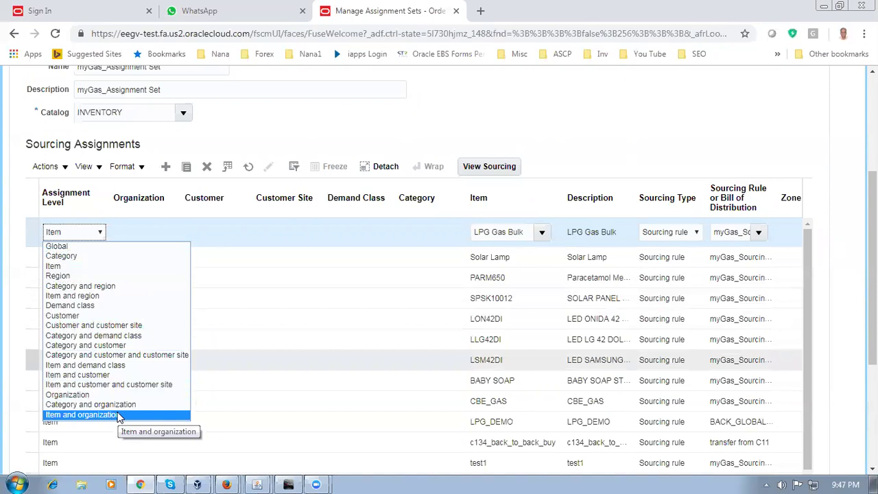
left_click(495, 112)
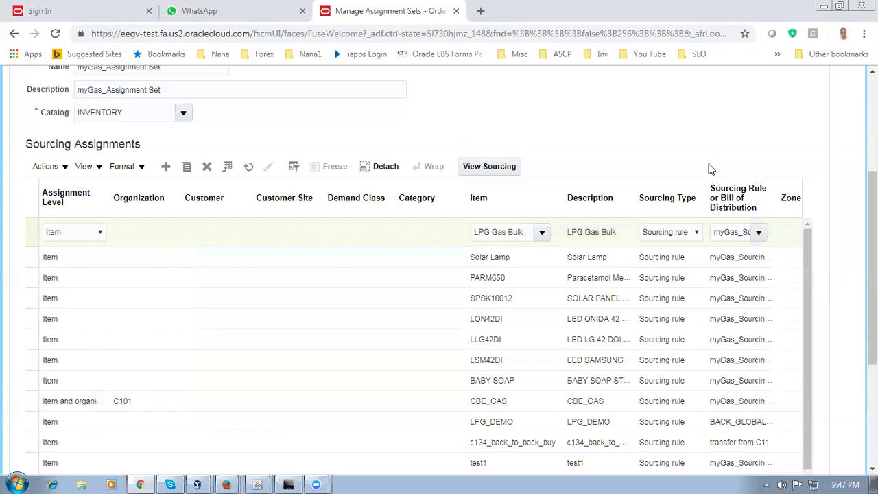
Switch to Oracle Applications (EBSDB) and review the Assigned To choices for item CM99131 in the Supplier Scheduling assignment set.
mouse_move(257, 482)
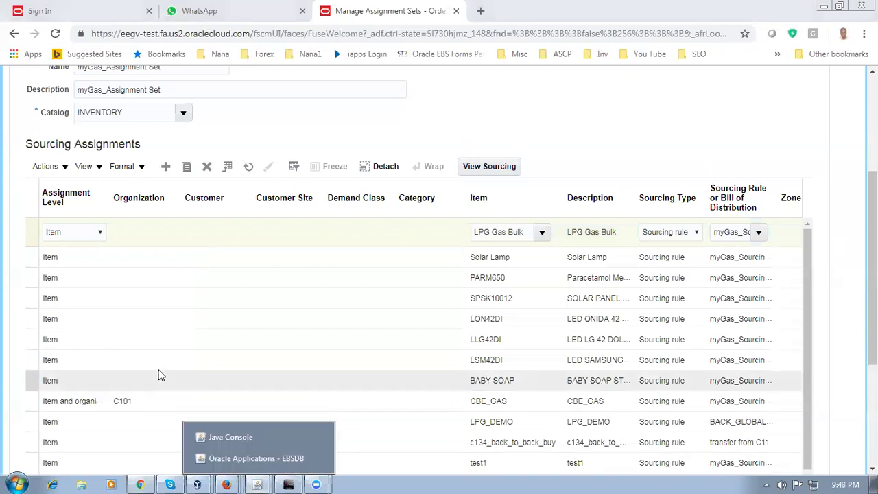
left_click(269, 459)
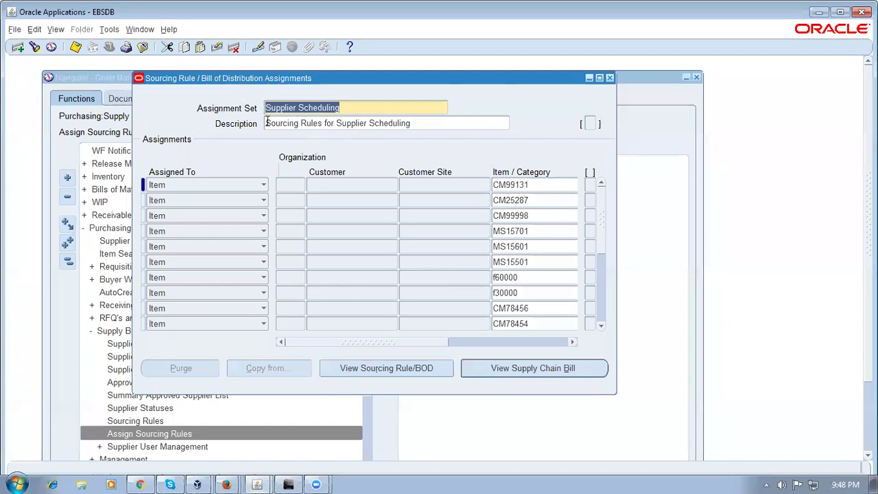
left_click(187, 191)
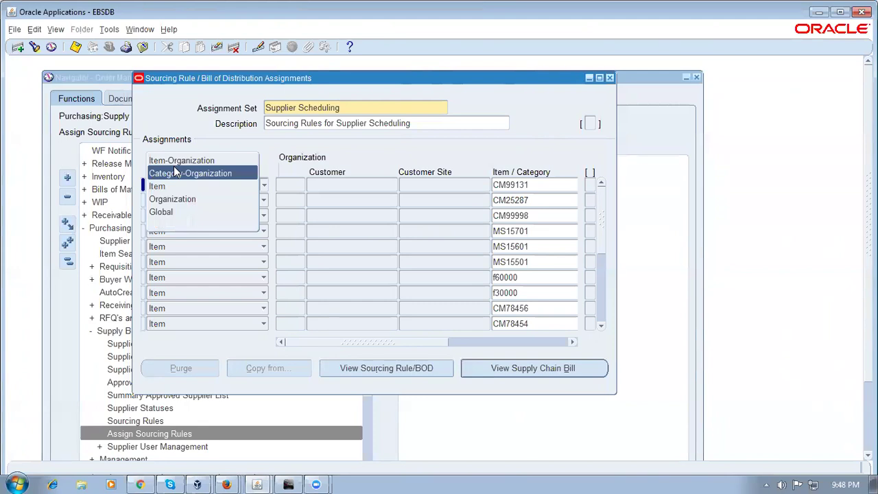
left_click(156, 118)
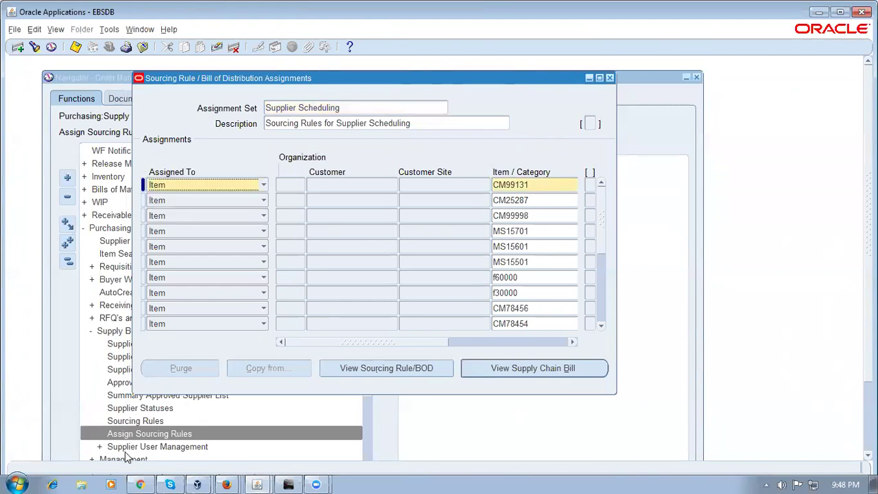
Switch back to the Oracle Fusion browser session and leave myGas_Assignment Set without saving.
left_click(140, 484)
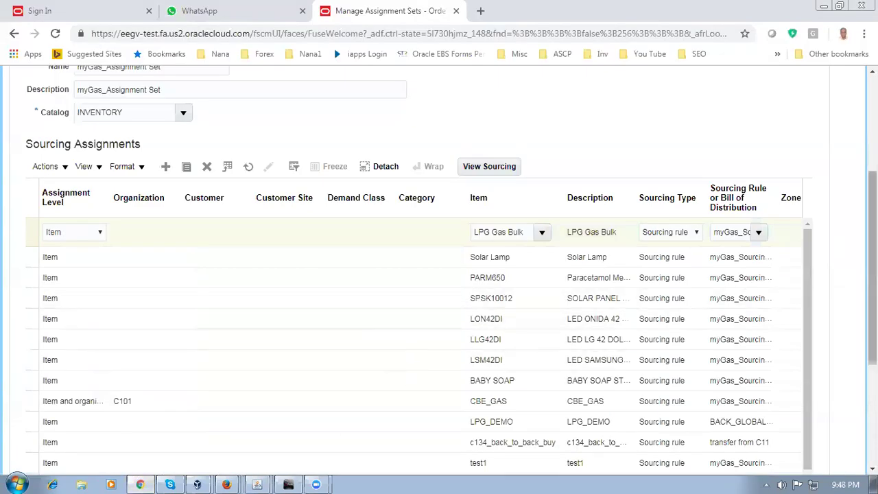
scroll(401, 364, "up", 3)
left_click(807, 229)
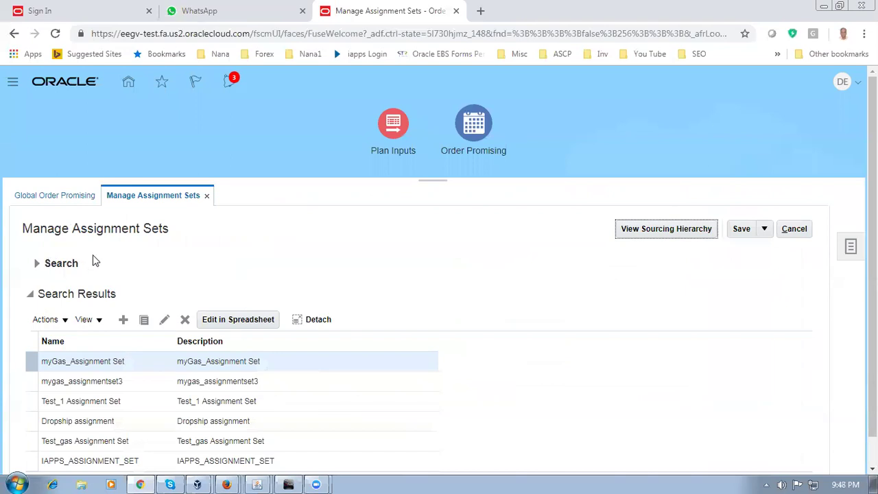
Leave Manage Assignment Sets, open Manage ATP Rules from the order promising tasks, and list all ATP rules.
left_click(794, 232)
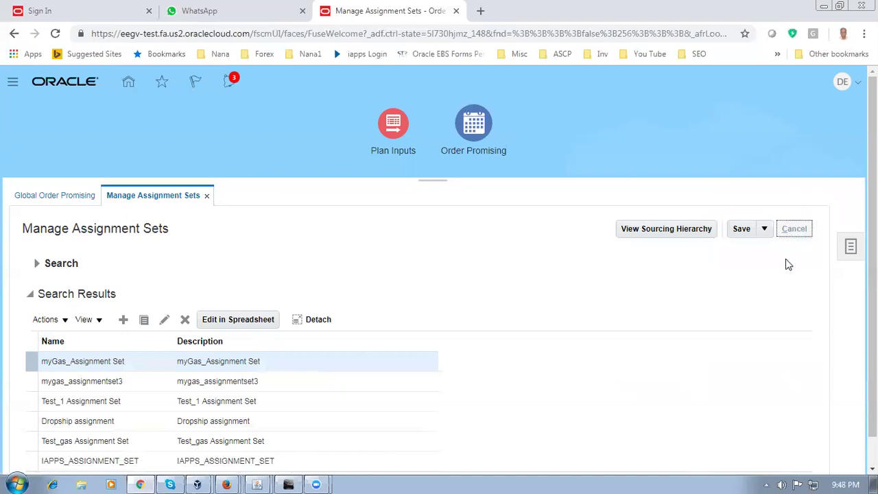
left_click(848, 251)
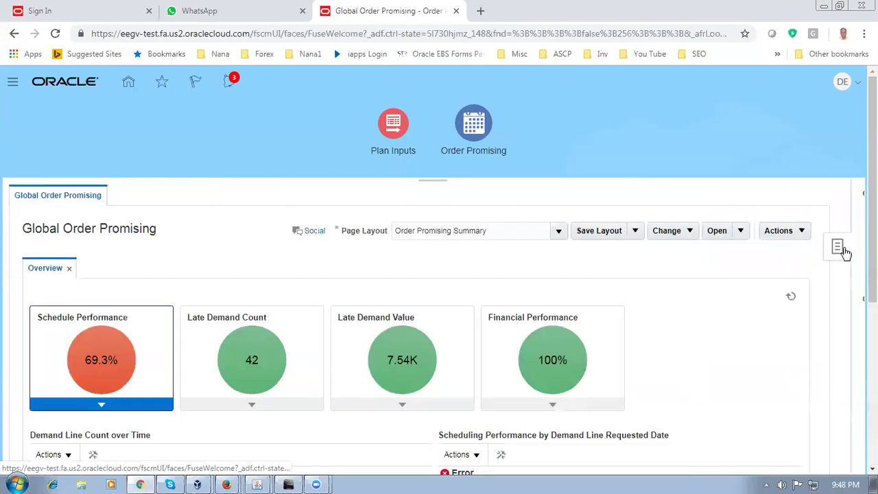
left_click(739, 208)
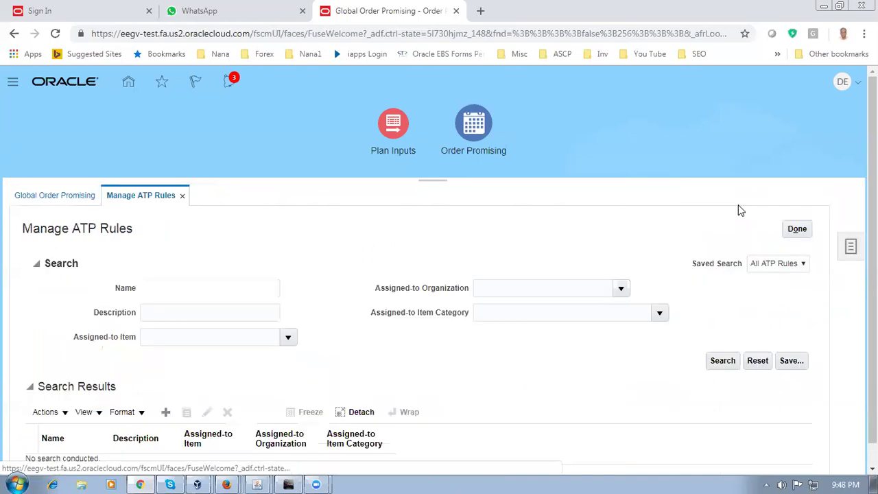
left_click(717, 362)
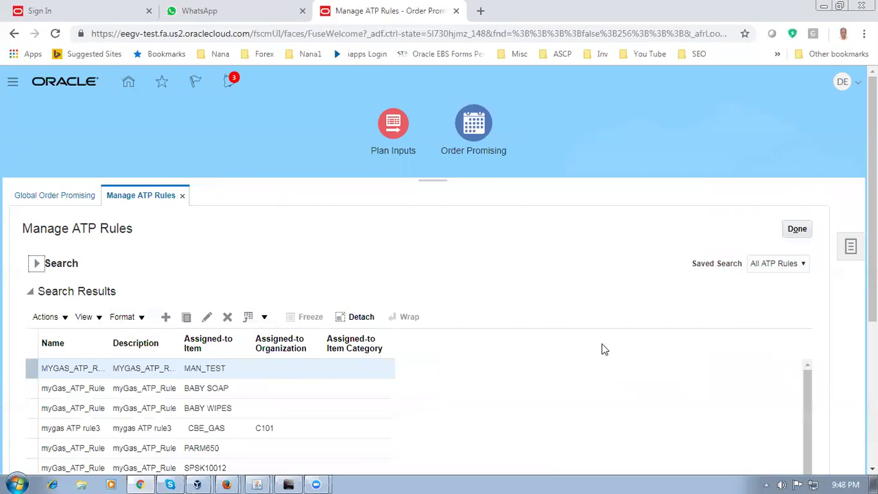
scroll(371, 233, "down", 4)
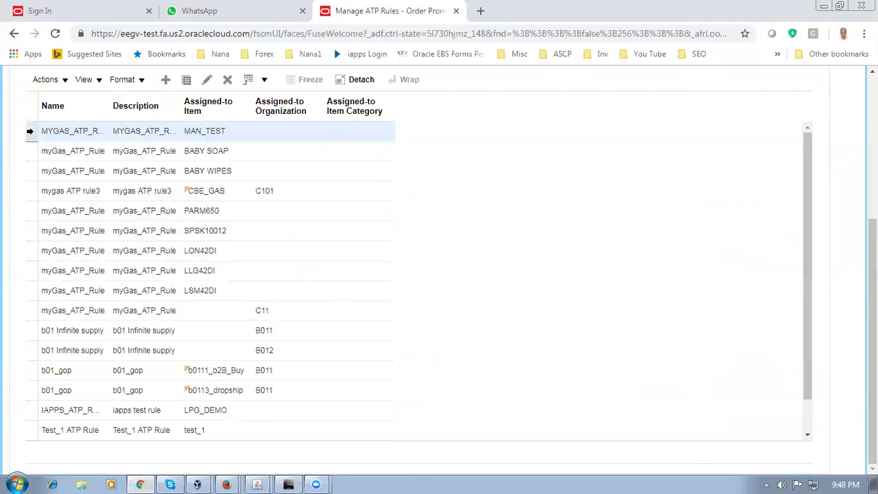
scroll(333, 142, "up", 1)
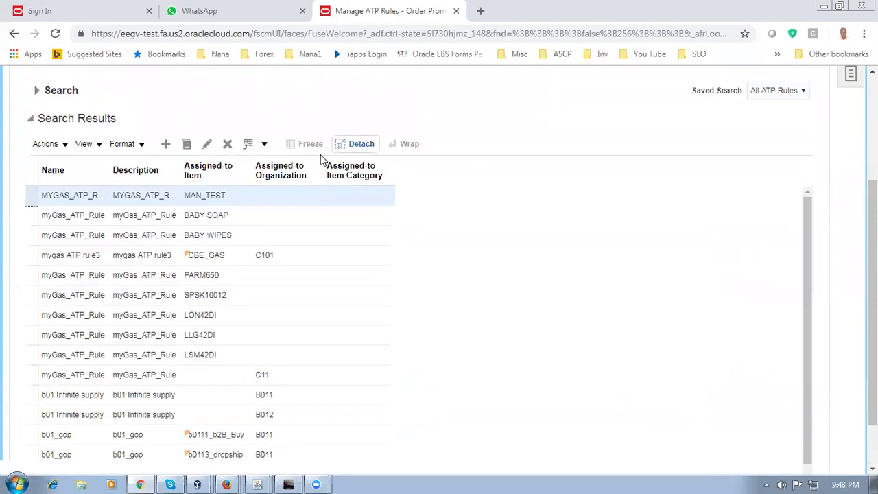
Open MYGAS_ATP_RULE for editing and examine its rule criteria, assignments, and the assignment basis choices on the MAN_TEST row.
left_click(206, 145)
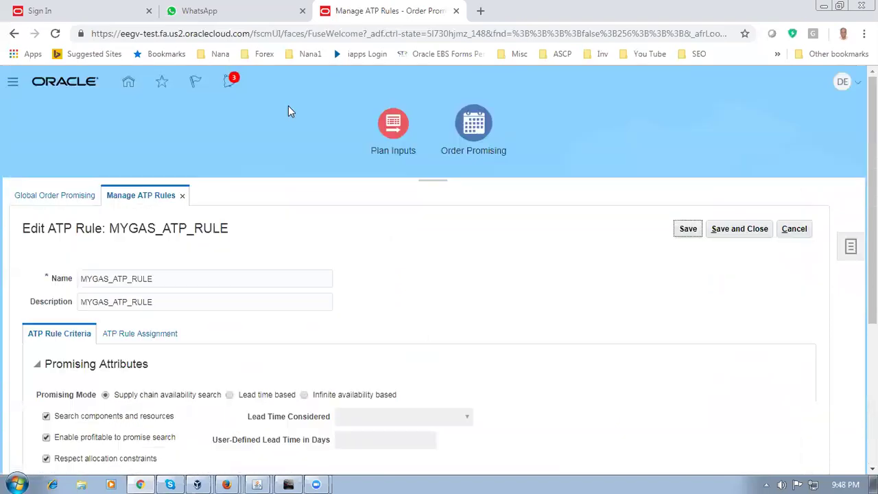
scroll(308, 227, "down", 2)
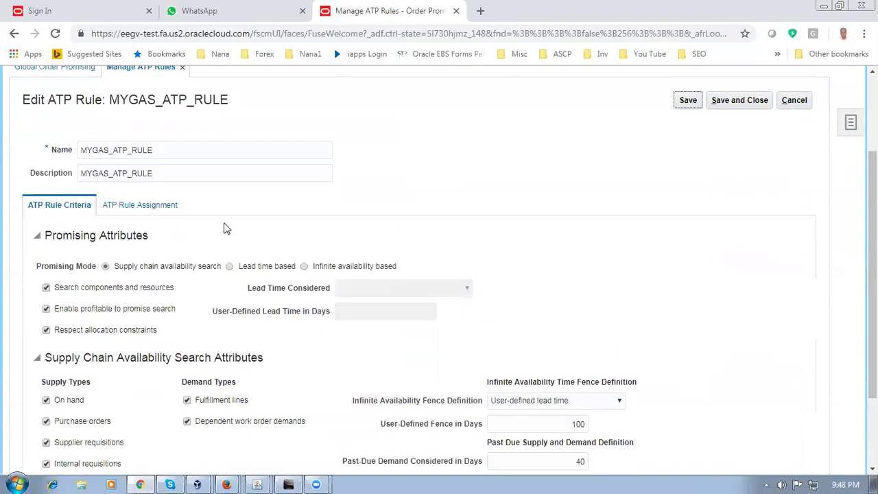
left_click(134, 213)
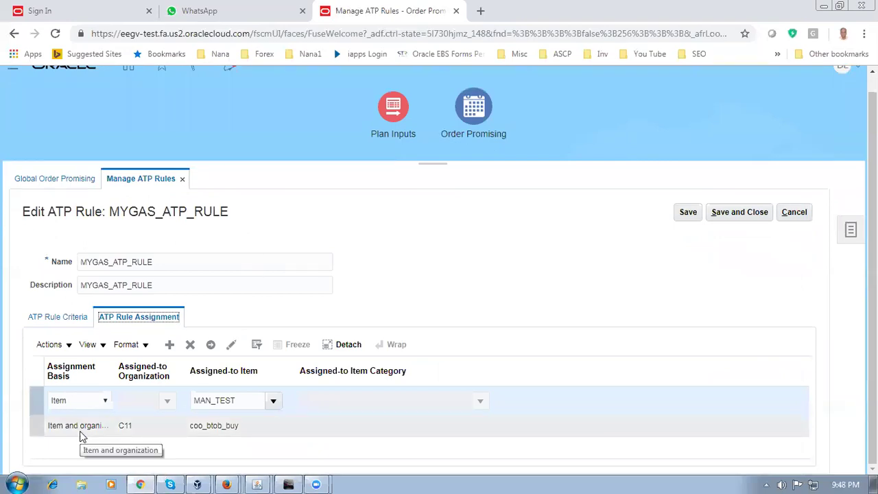
left_click(105, 401)
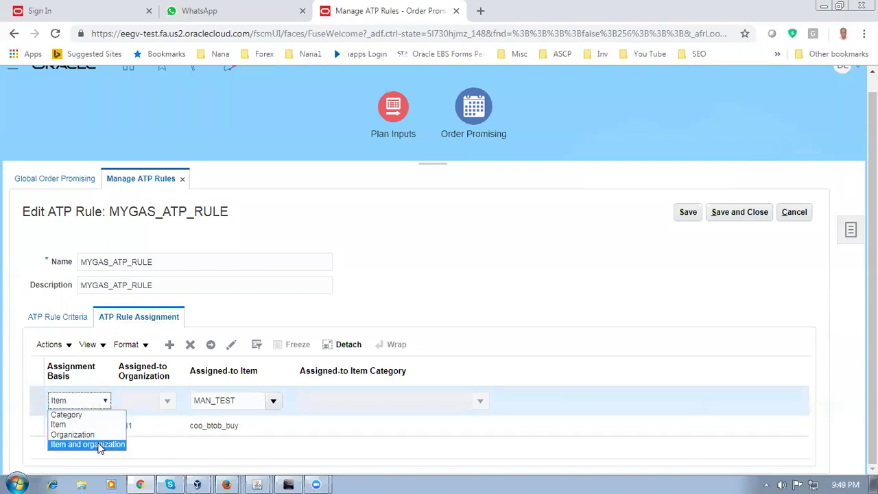
key("Up")
key("Up")
key("Up")
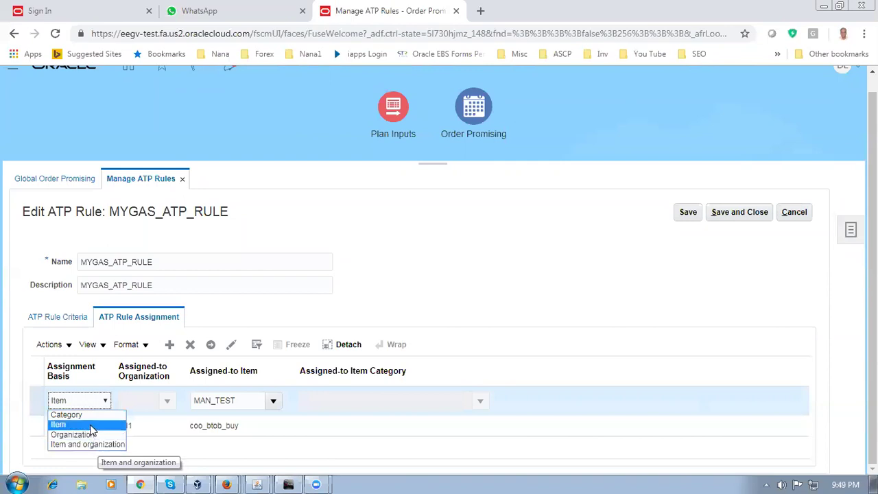
key("Escape")
Examine the item and organization assignment for coo_btob_buy in C11, and leave MYGAS_ATP_RULE without saving.
left_click(38, 400)
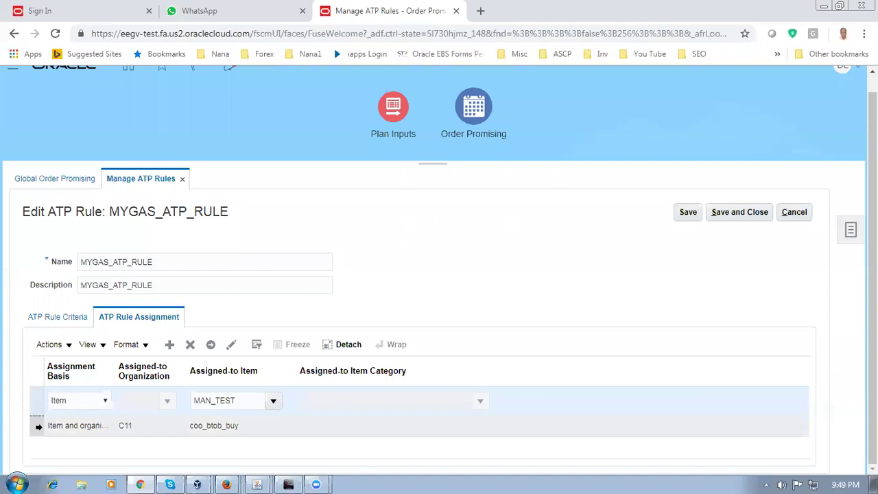
left_click(36, 424)
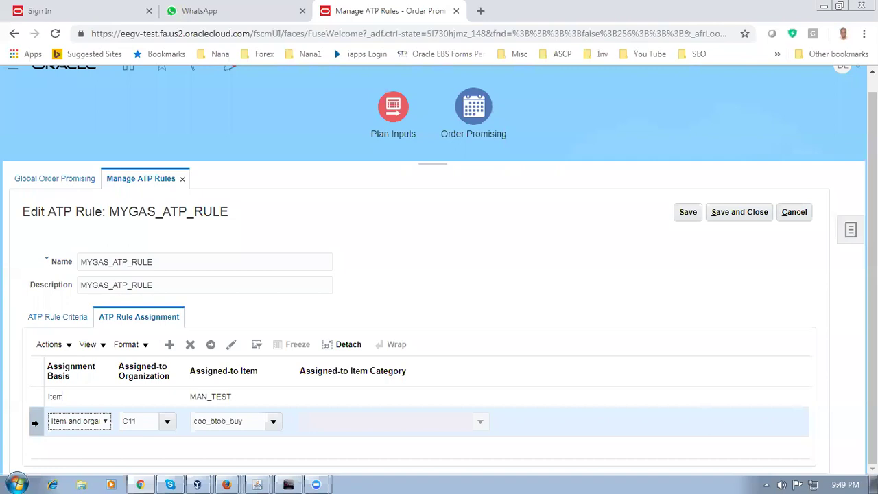
left_click(794, 215)
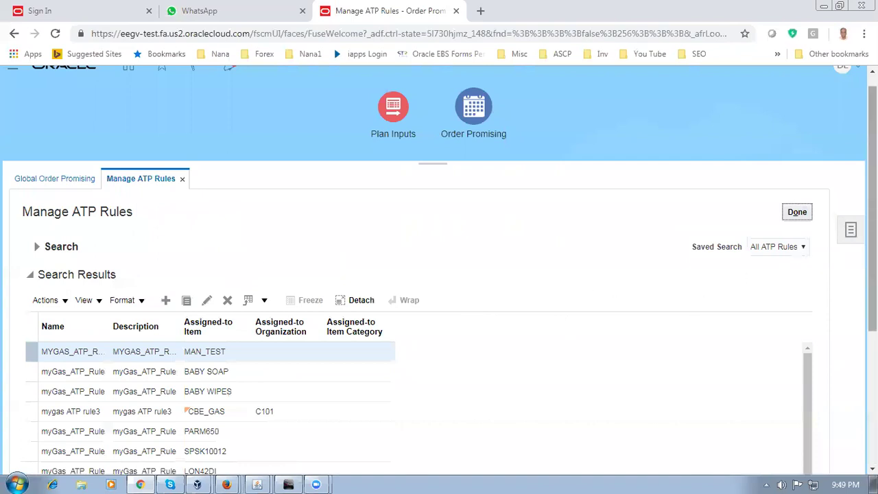
Look through the full ATP rule list, and search the rules for the name d01.
scroll(192, 350, "down", 4)
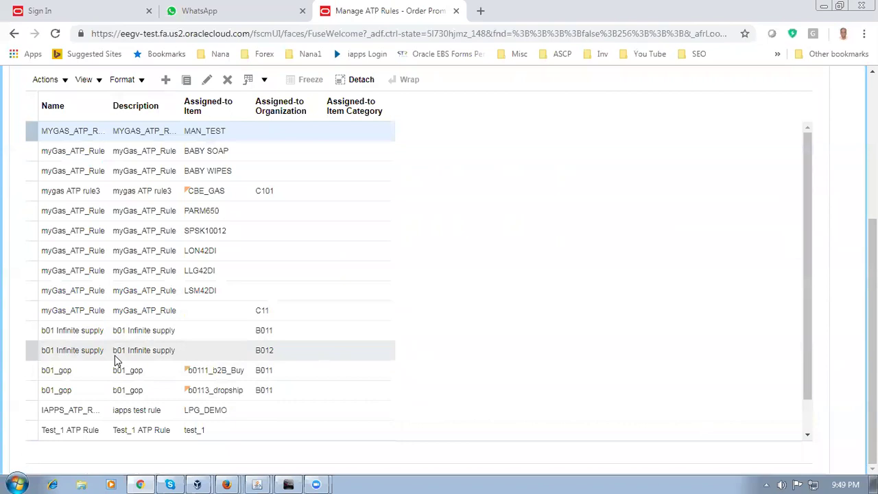
left_click_drag(808, 359, 820, 410)
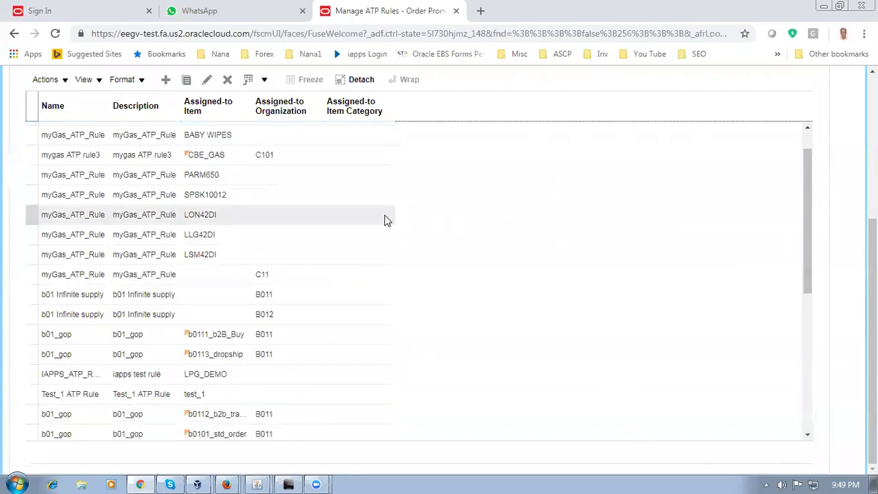
scroll(384, 220, "up", 5)
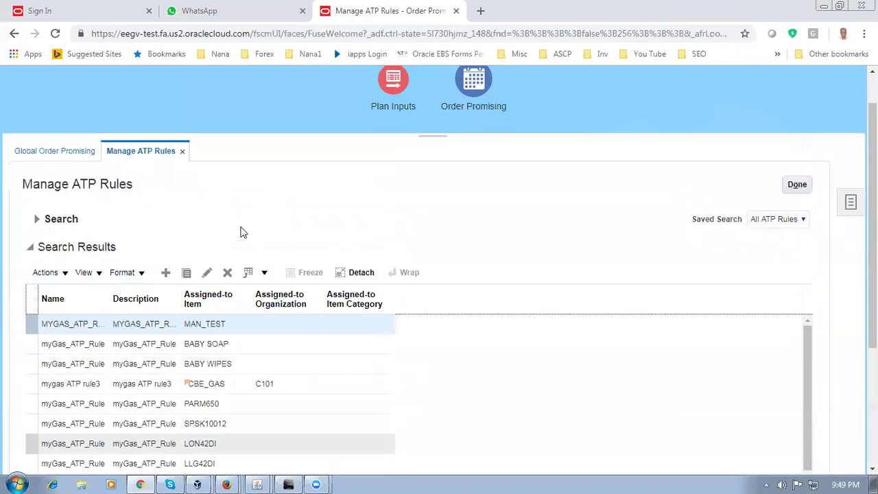
left_click(37, 219)
left_click(175, 238)
type("d01")
left_click(722, 317)
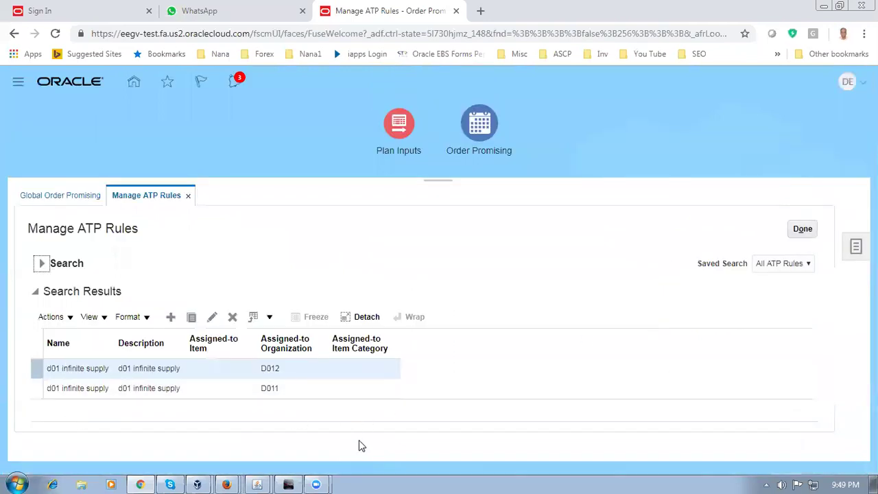
Compare the d01 infinite supply rows assigned to organizations D012 and D011.
left_click(292, 391)
left_click(289, 372)
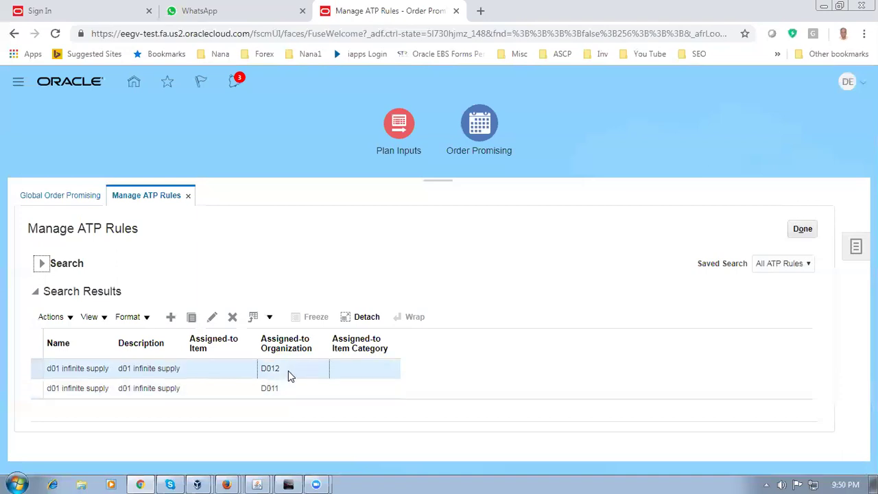
left_click(291, 396)
left_click(290, 372)
left_click(291, 391)
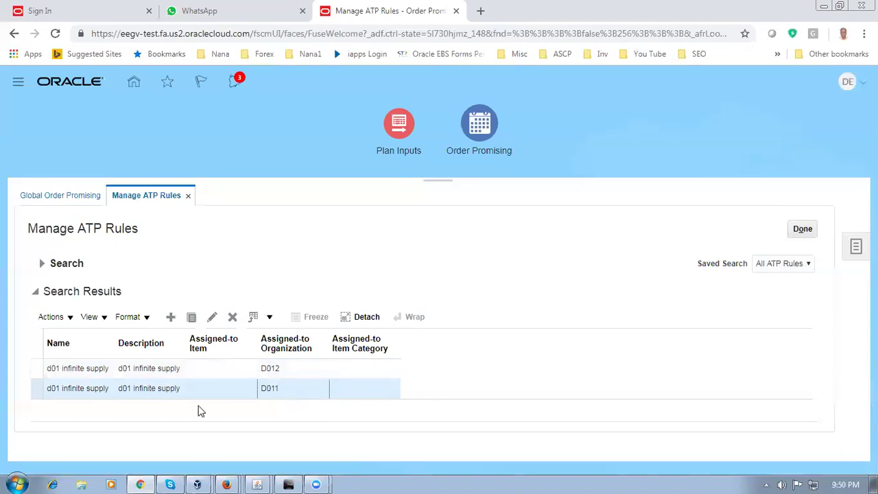
left_click(306, 375)
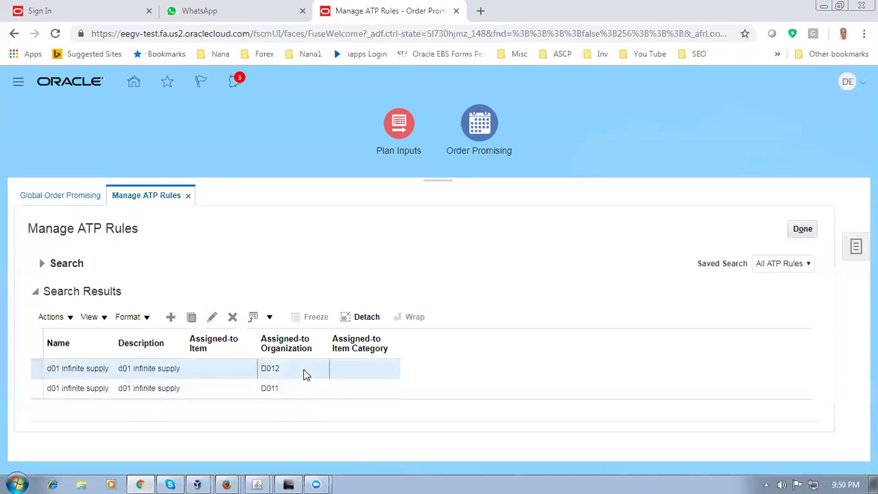
Start an ATP rule named d01, review the assignment basis choices on an added assignment row, and cancel the rule.
left_click(171, 317)
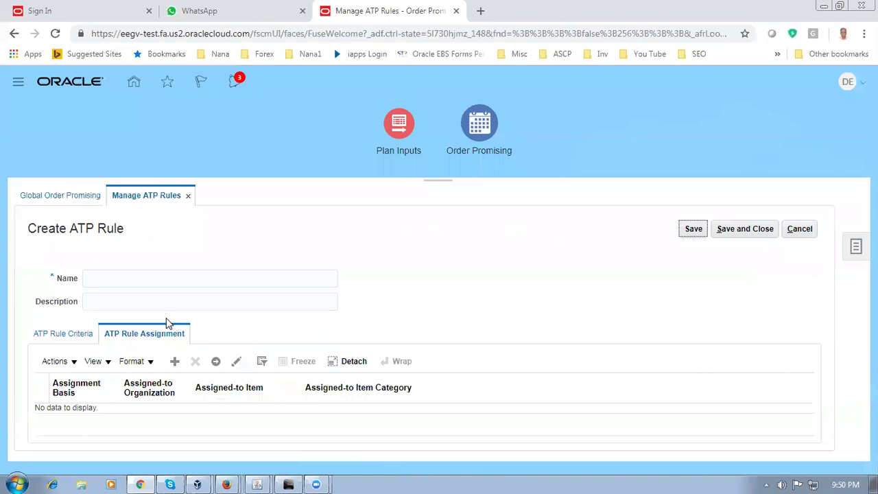
left_click(175, 363)
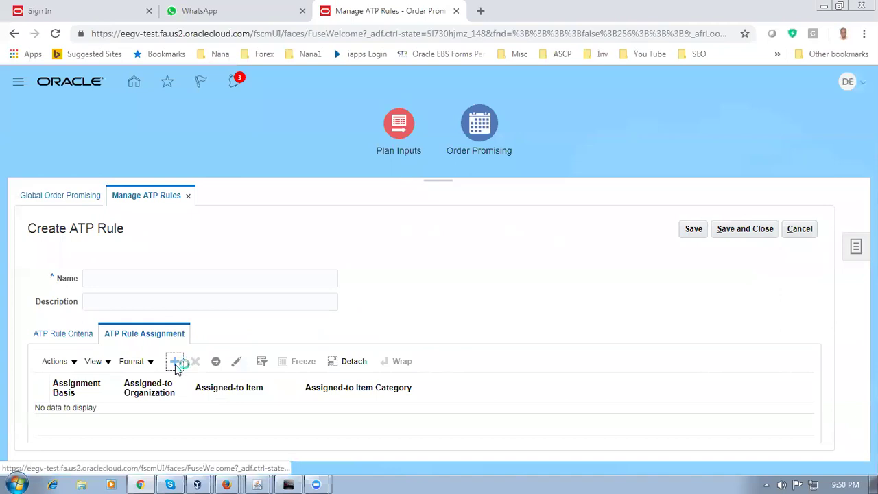
left_click(83, 421)
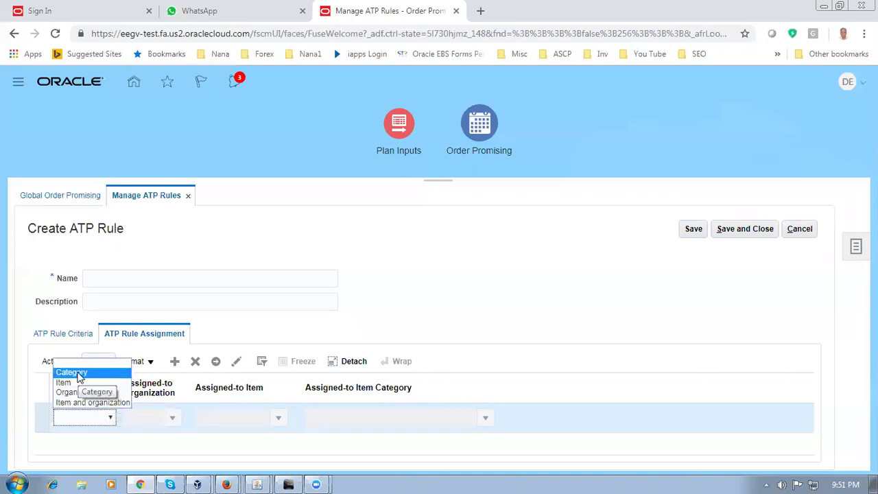
left_click(345, 254)
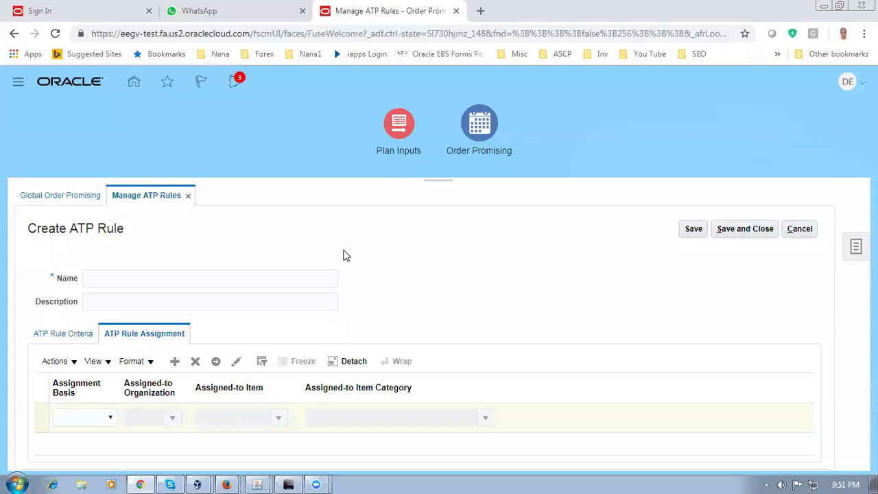
left_click(122, 278)
type("d01")
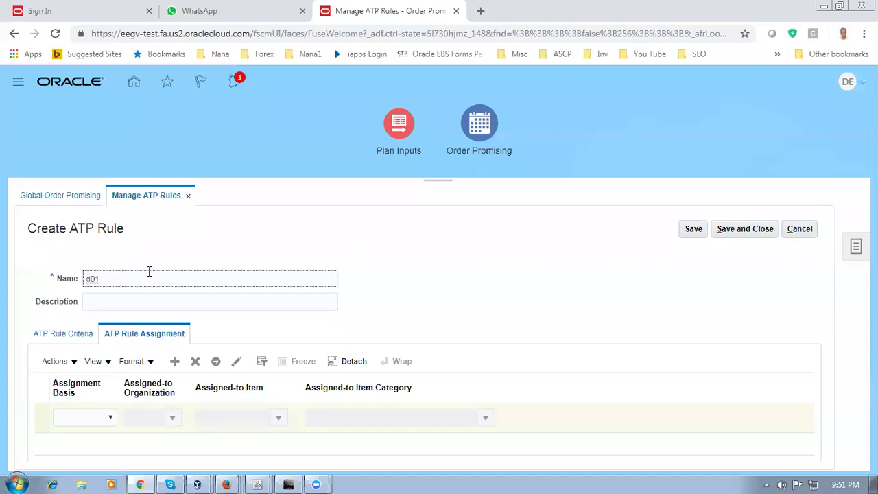
left_click(809, 234)
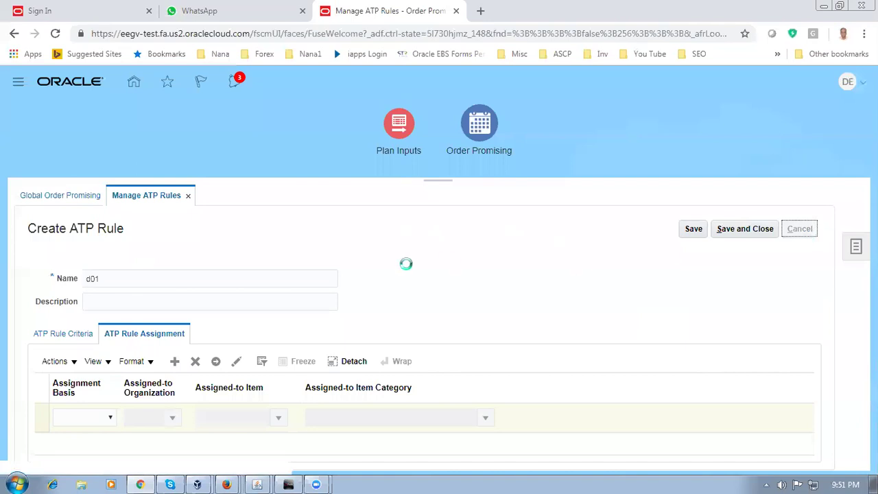
Run the ATP rule search for the name d01 again.
left_click(42, 265)
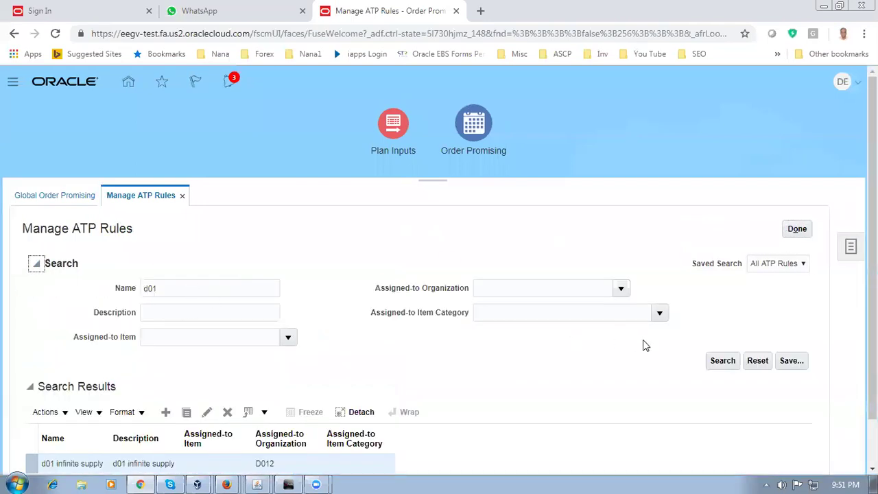
left_click(718, 360)
left_click(37, 264)
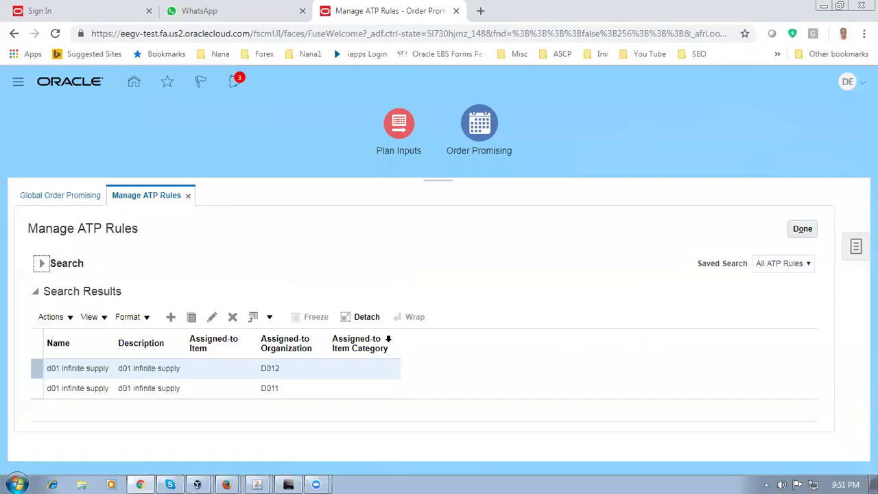
Open the d01 infinite supply rule for editing and examine its promising mode criteria and organization assignments.
left_click(212, 316)
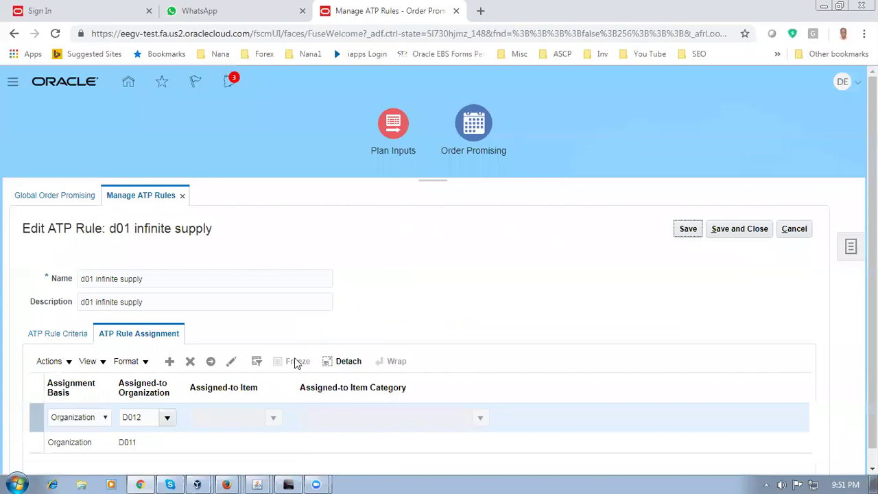
left_click(46, 334)
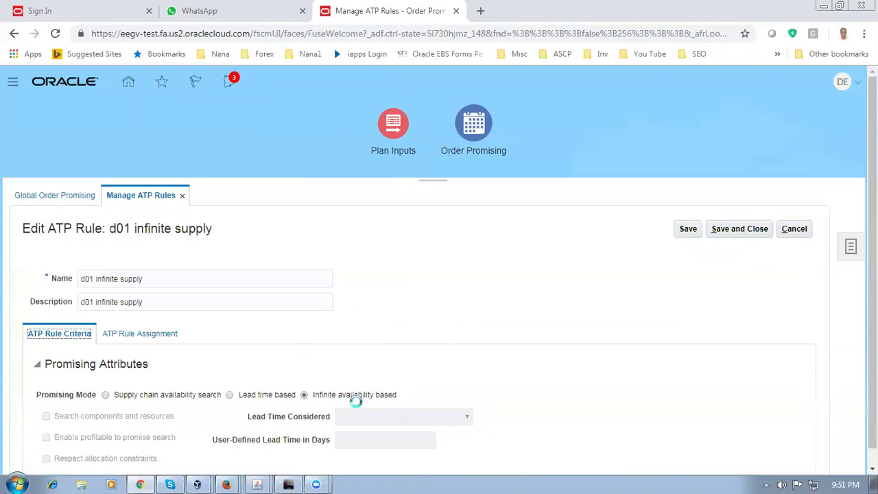
left_click(158, 333)
scroll(355, 333, "down", 1)
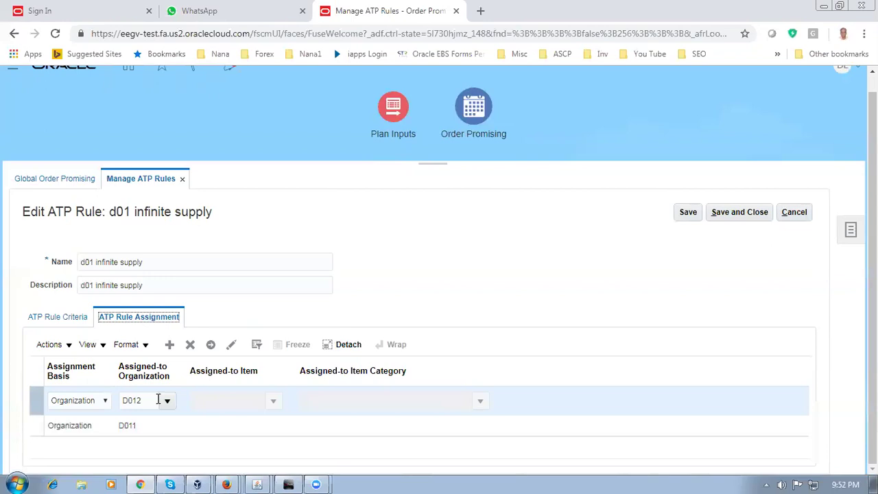
Review the assignment basis choices on the D012 row, and leave the d01 infinite supply rule without saving.
left_click(71, 404)
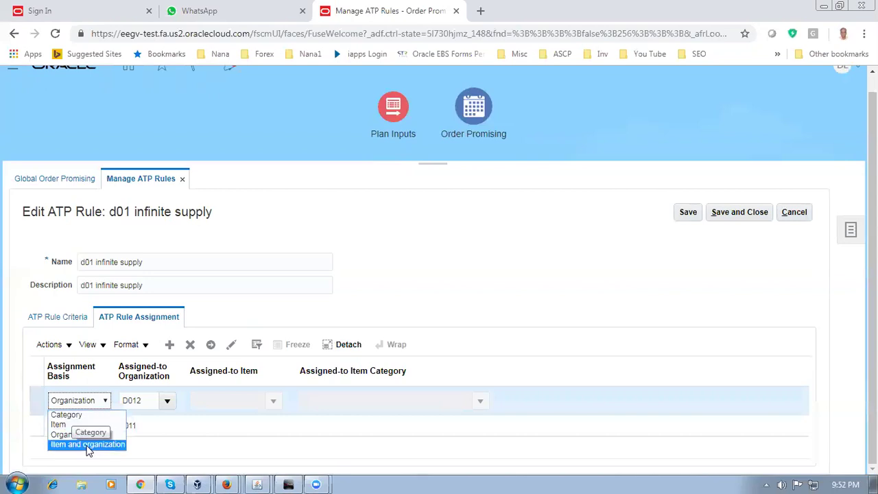
left_click(353, 240)
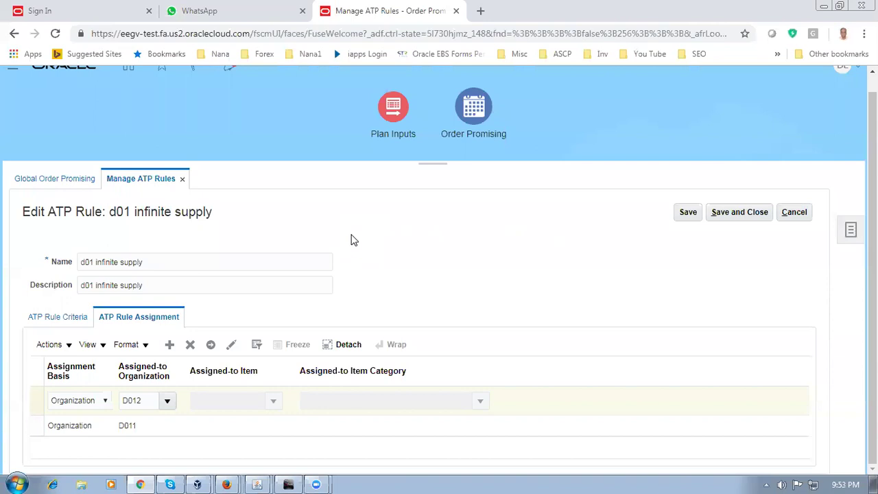
left_click(794, 213)
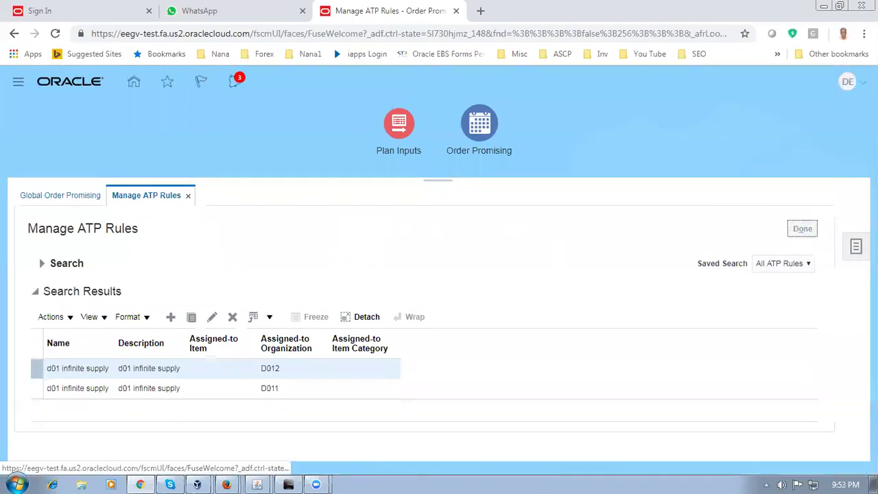
Display the order promising tasks, then open the document 26_Fusion_OM_Work_Sheet_Version_3 from the Fusion_OM_Documents folder on drive D.
left_click(856, 249)
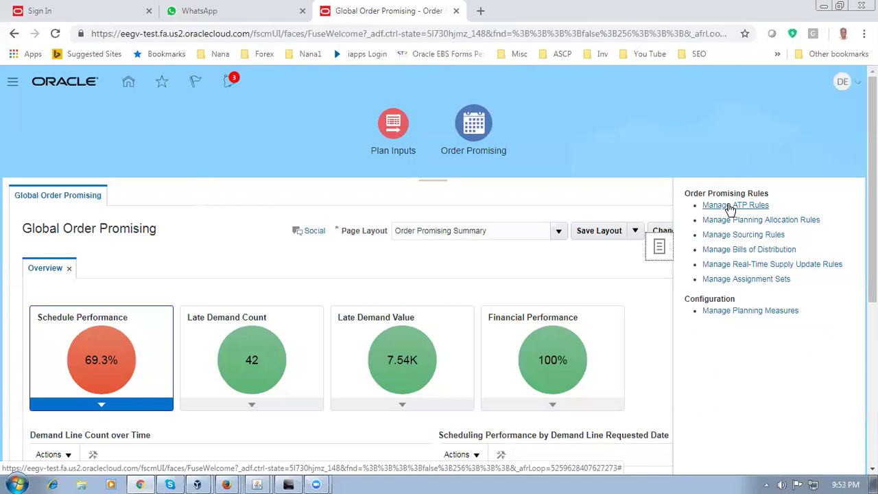
left_click(81, 484)
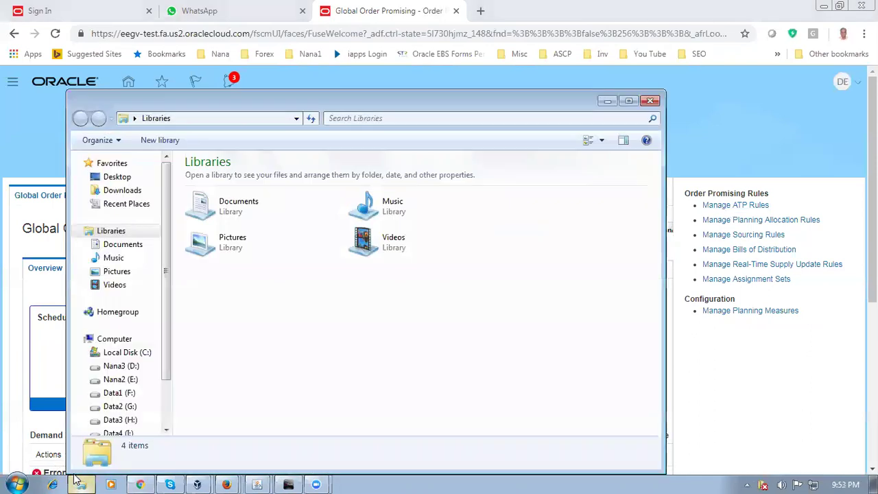
left_click(116, 381)
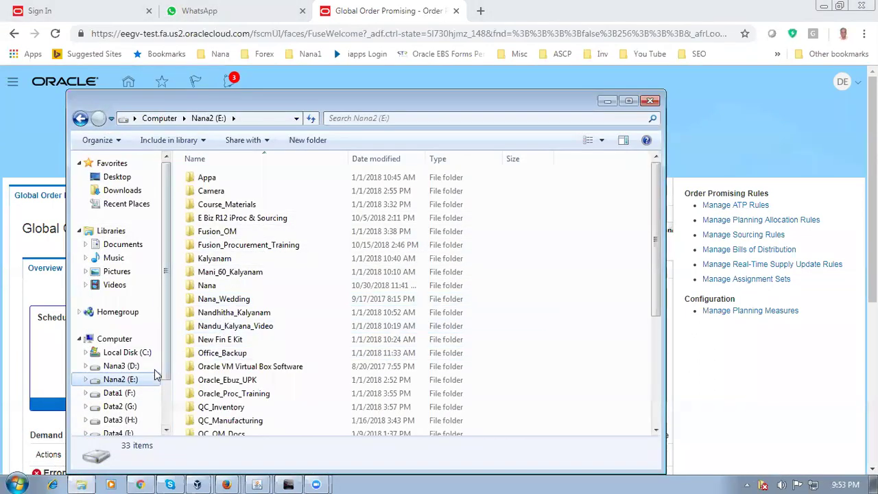
left_click(121, 366)
double_click(261, 206)
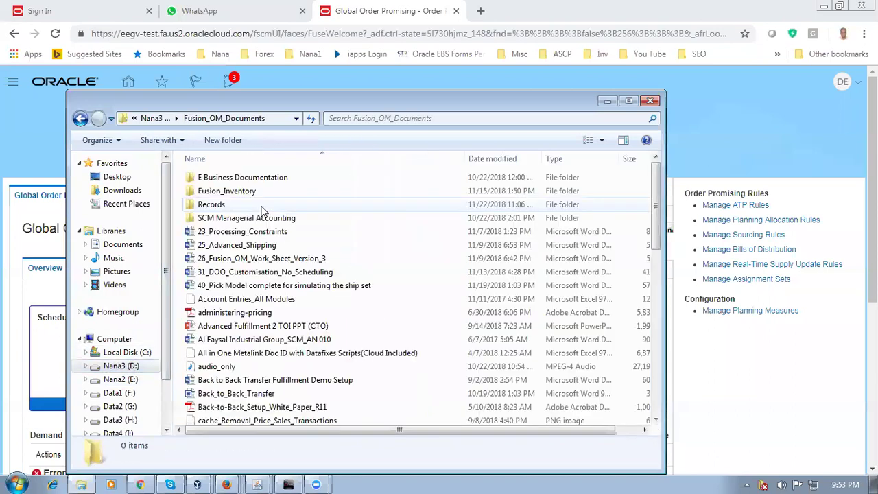
double_click(261, 259)
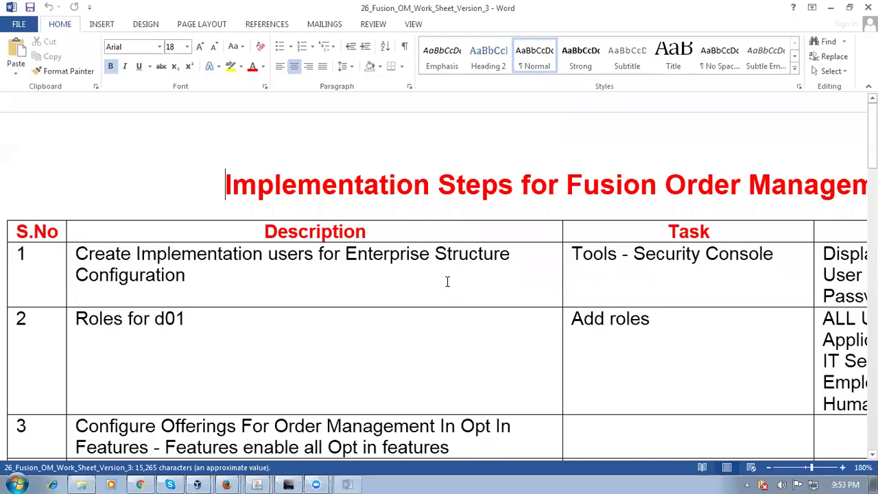
Look through the implementation steps table down to the Advanced Fulfillment ( Global Order Promising ) section.
scroll(447, 281, "down", 6)
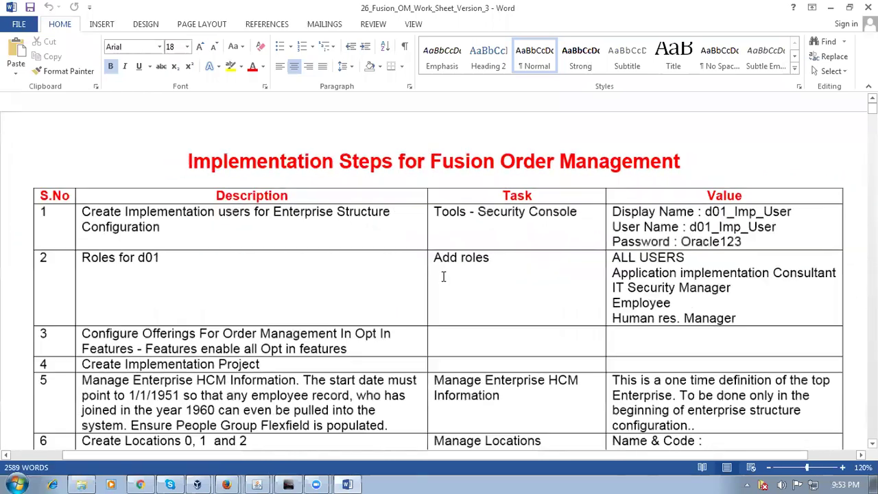
scroll(284, 261, "down", 5)
left_click(282, 261)
key("Page_Down")
key("Page_Down")
key("Page_Down")
key("Page_Down")
key("Page_Down")
key("Page_Down")
key("Page_Down")
key("Page_Down")
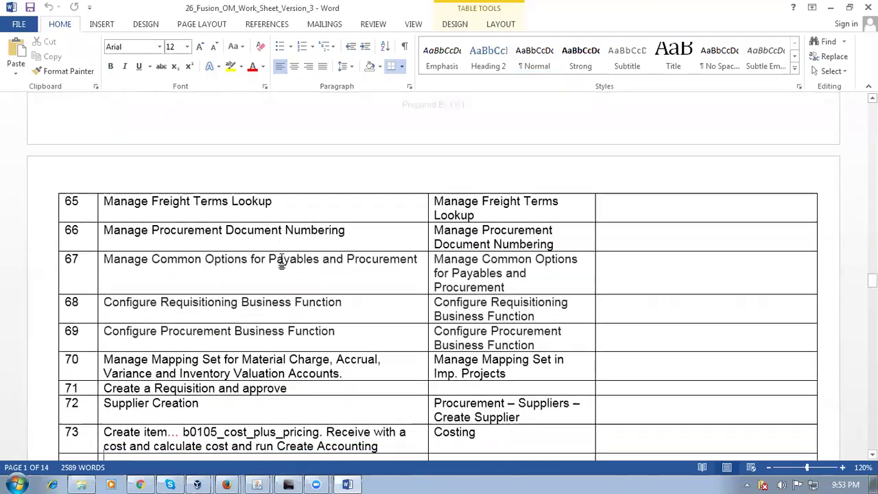
key("Page_Down")
key("Page_Down")
key("Page_Down")
key("Page_Down")
key("Page_Down")
key("Page_Down")
key("Page_Down")
key("Page_Down")
key("Page_Down")
key("Page_Down")
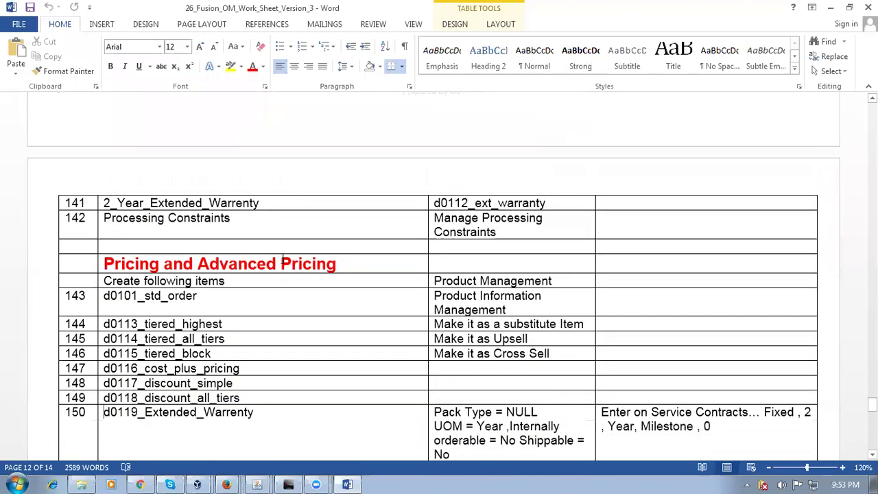
key("Page_Down")
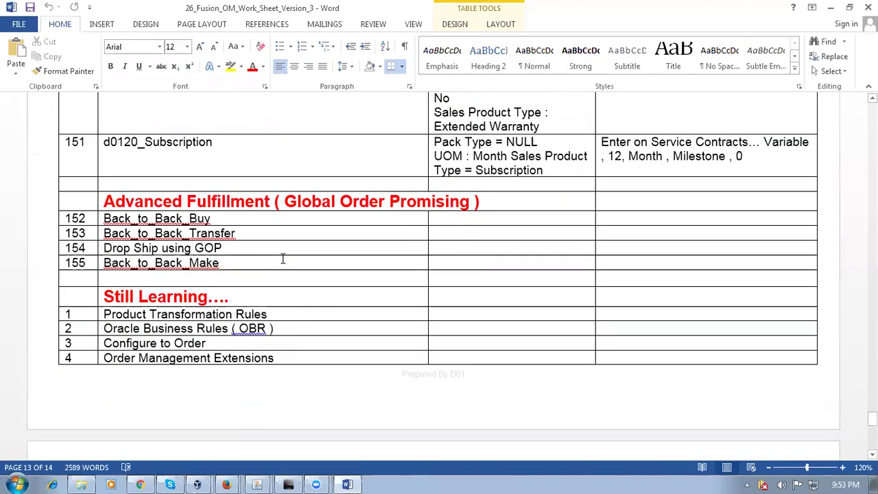
scroll(377, 226, "up", 2)
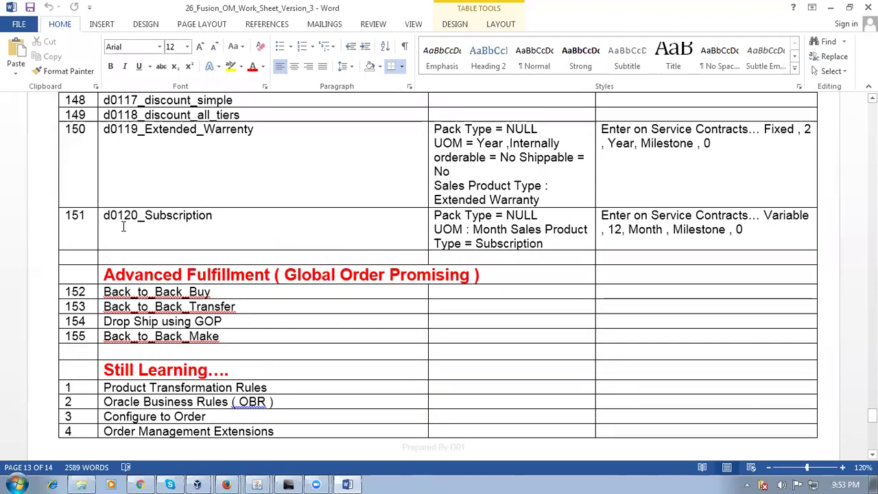
Enter D030_btob in the Task column of row 152, Back_to_Back_Buy.
left_click(466, 292)
type("d")
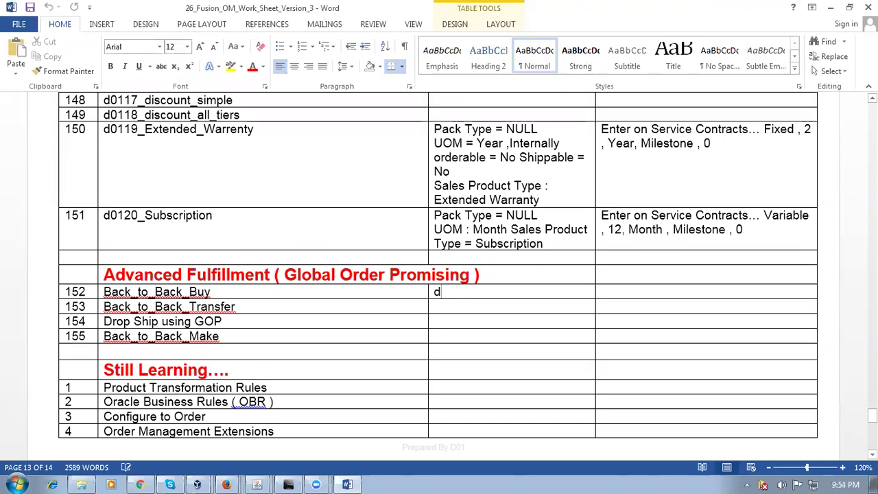
key("BackSpace")
type("D030_")
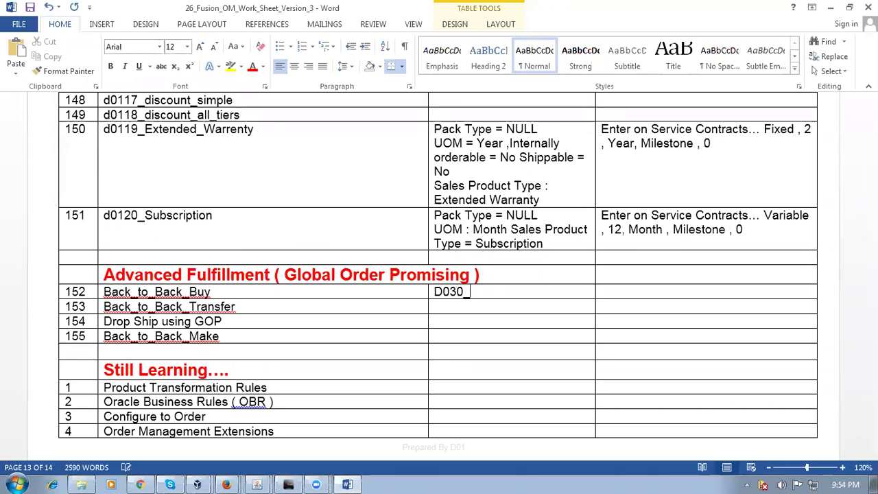
type("btob")
left_click(317, 291)
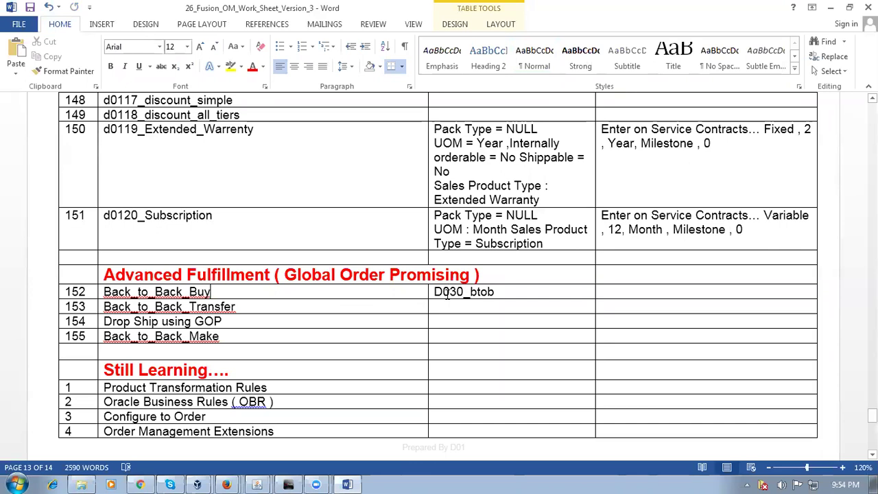
Correct the Back_to_Back_Buy task entry to d0130_btob, save the document, and highlight the Global Order Promising heading text.
left_click(440, 293)
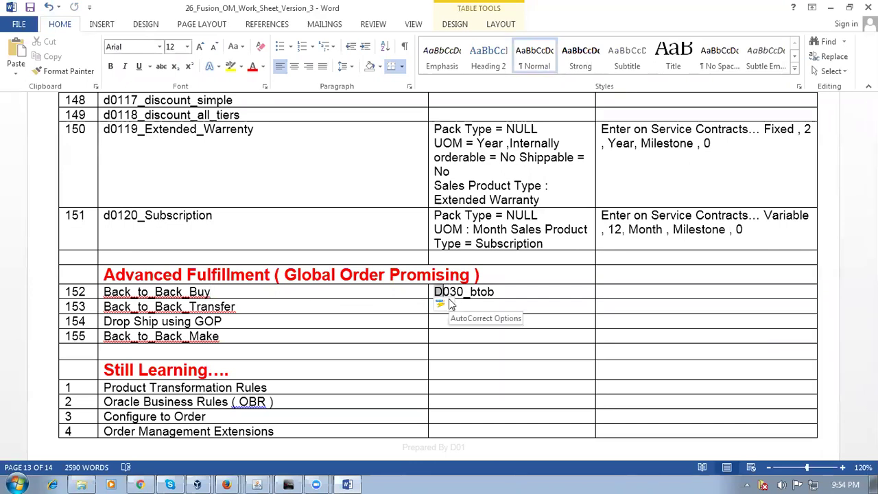
key("BackSpace")
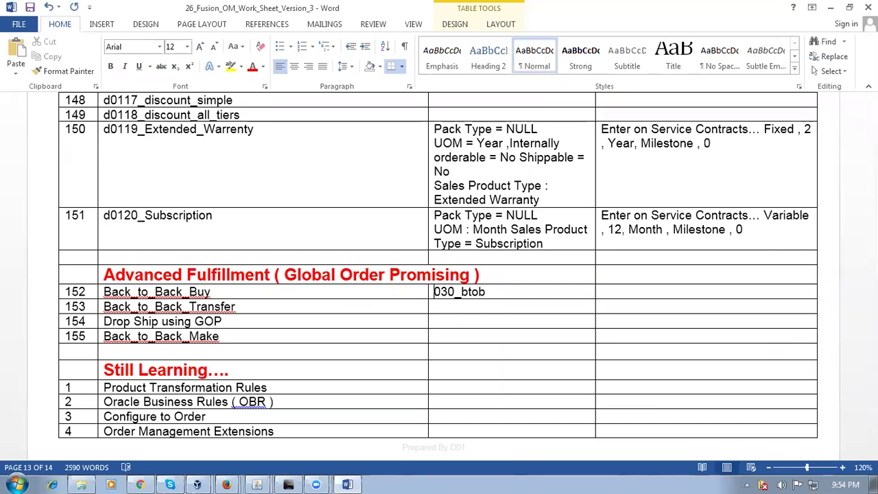
type("d")
left_click(446, 293)
type("1")
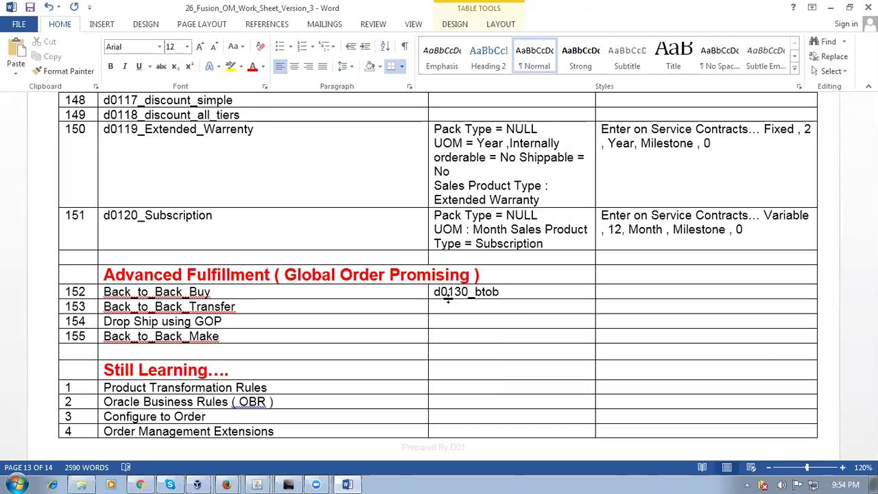
key("ctrl+s")
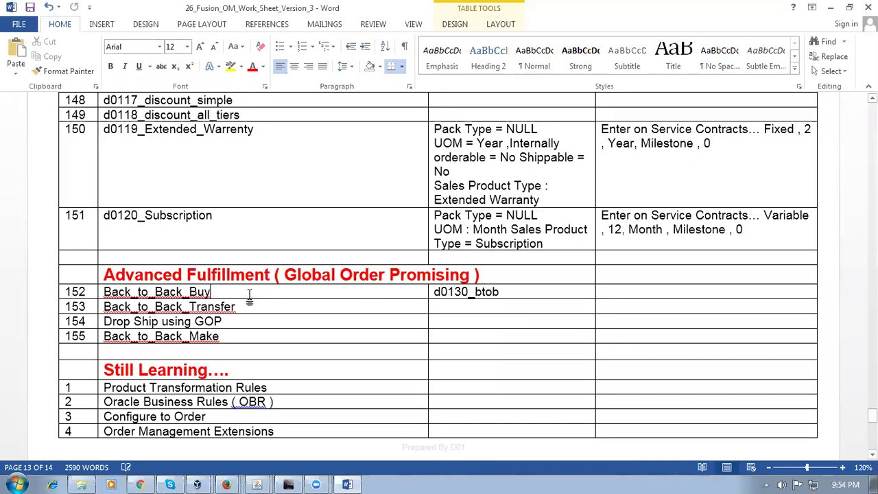
left_click_drag(269, 274, 515, 274)
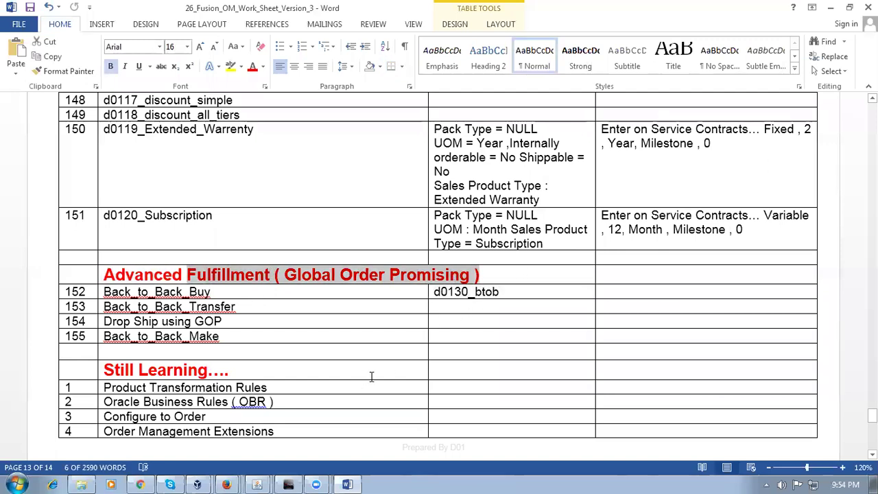
Switch to the Oracle Fusion browser window and open the Offerings page in Setup and Maintenance.
left_click(140, 484)
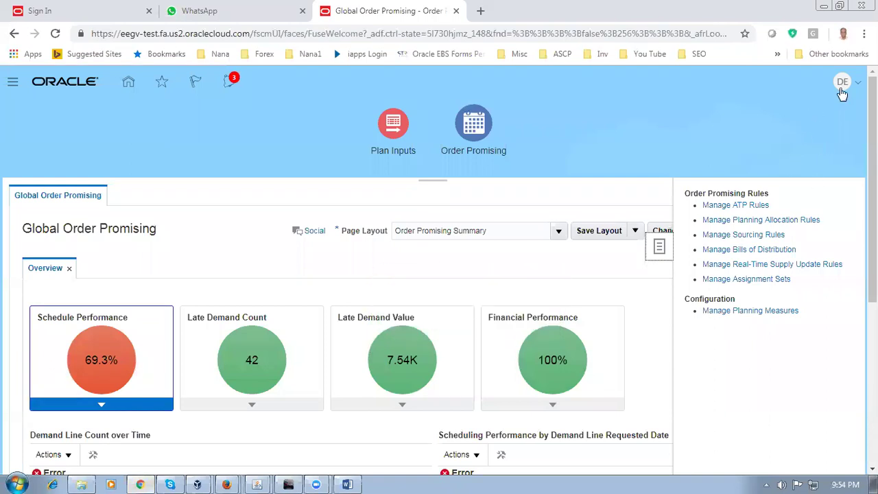
left_click(840, 93)
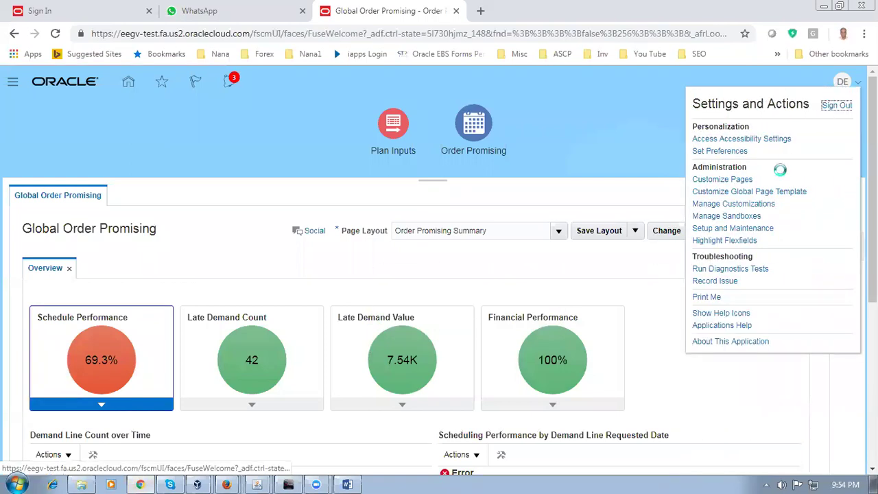
left_click(755, 232)
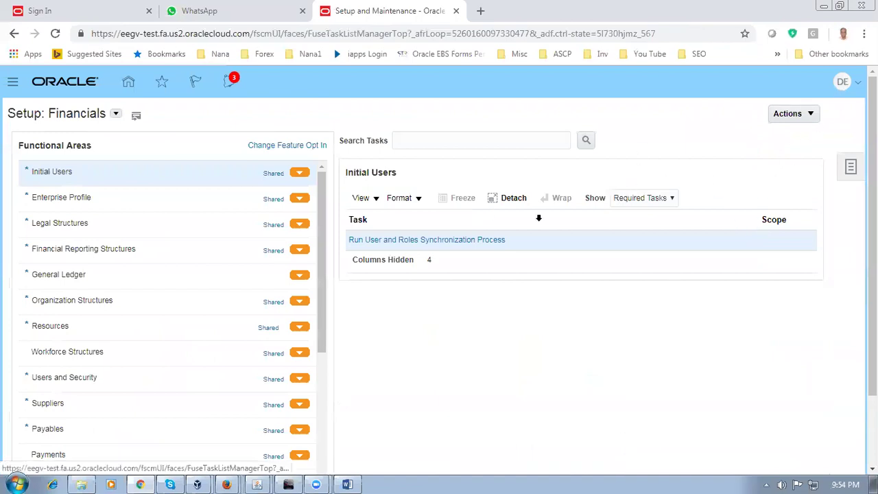
left_click(780, 118)
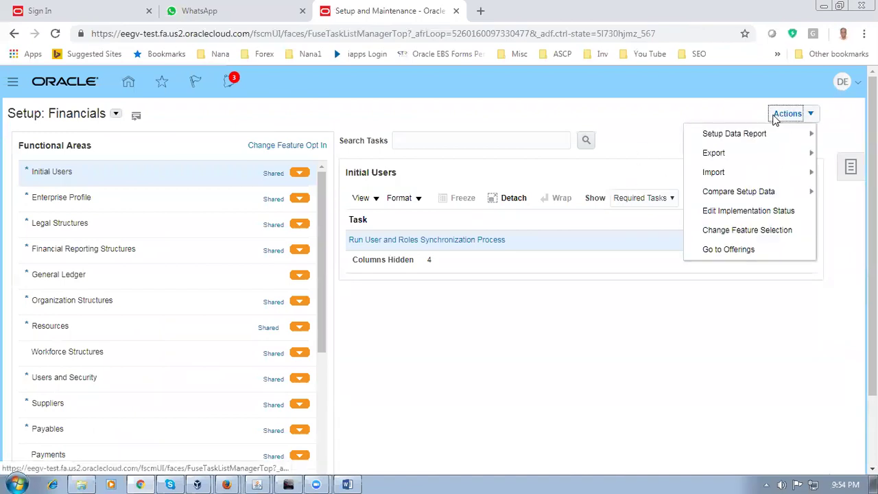
left_click(738, 249)
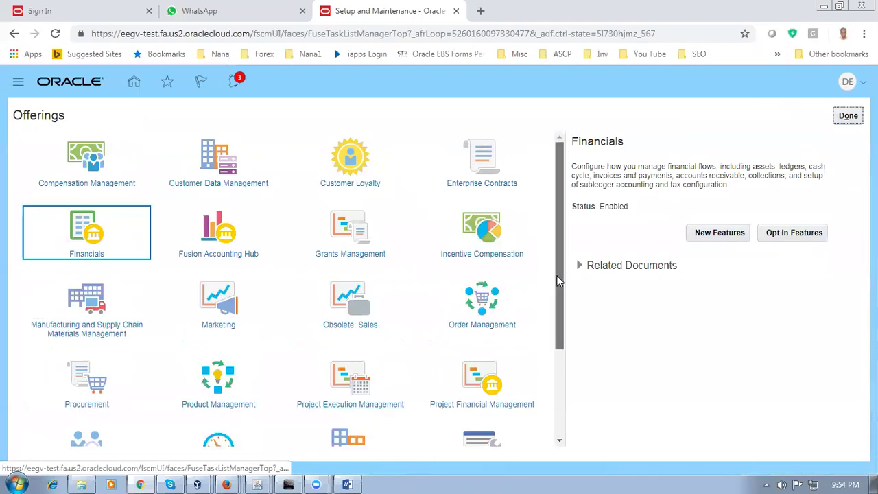
Examine the Supply Chain Planning opt-in settings for Global Order Promising, and return to the offerings.
left_click_drag(555, 277, 555, 392)
left_click(222, 403)
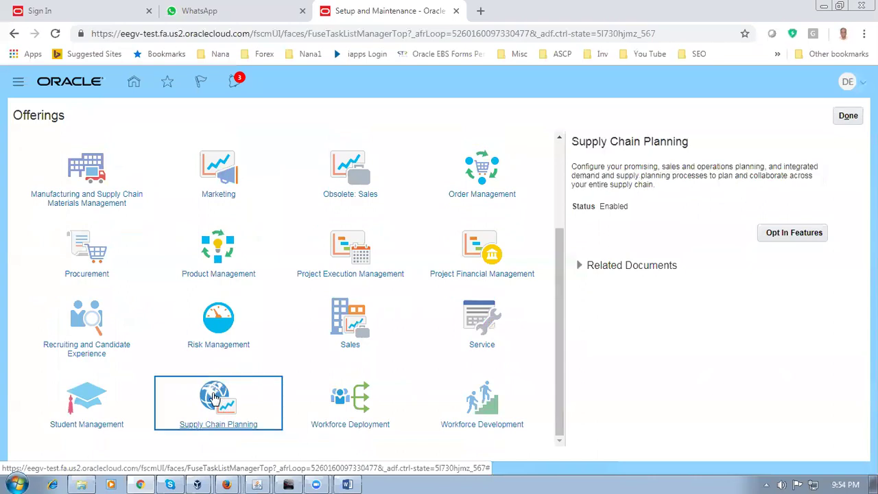
left_click(782, 236)
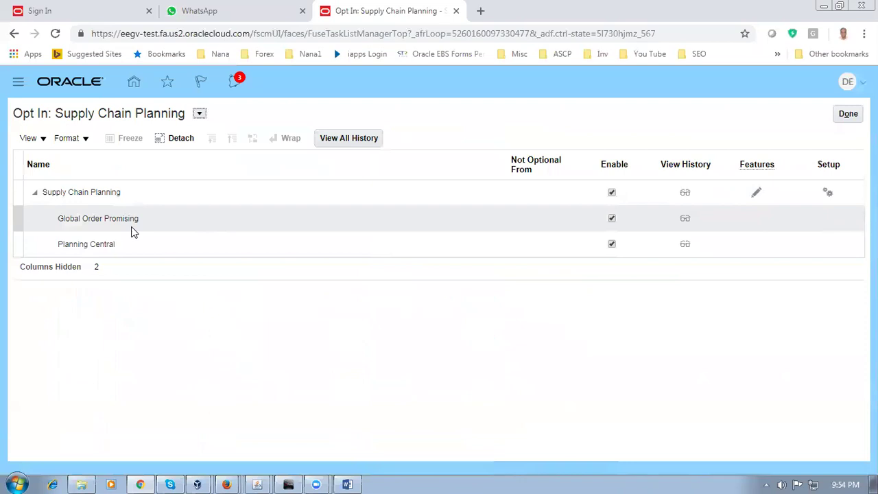
left_click(198, 227)
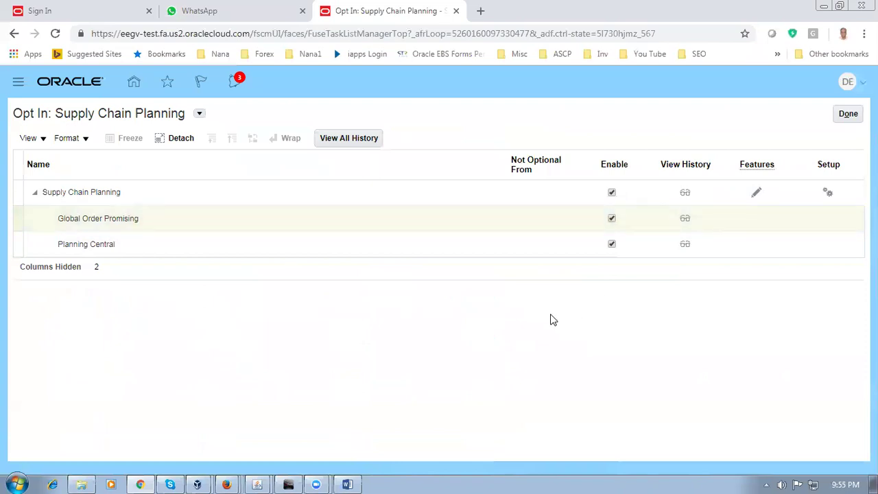
left_click(311, 222)
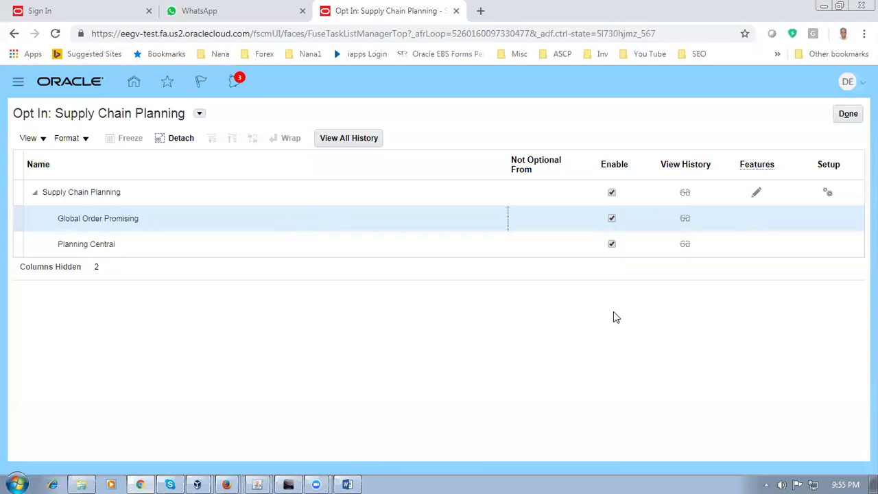
left_click(849, 114)
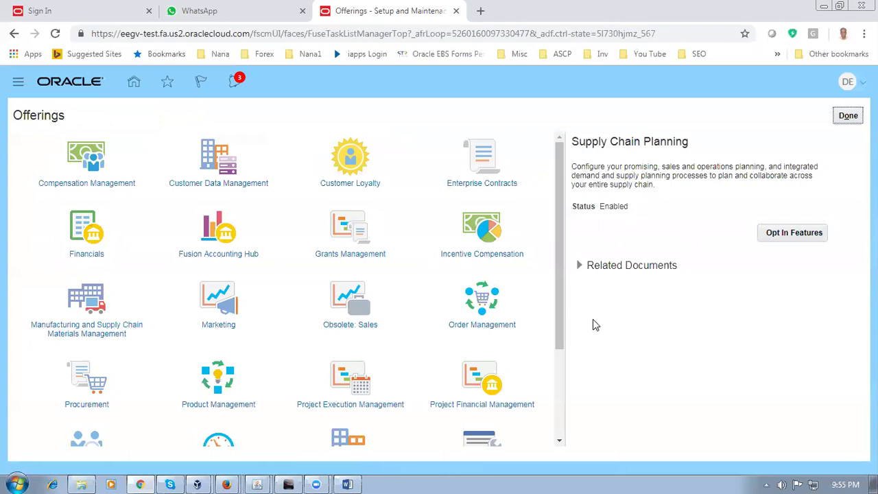
Switch to Oracle EBS, close the sourcing rule assignments form, and collapse the whole Navigator function list.
mouse_move(253, 481)
left_click(247, 459)
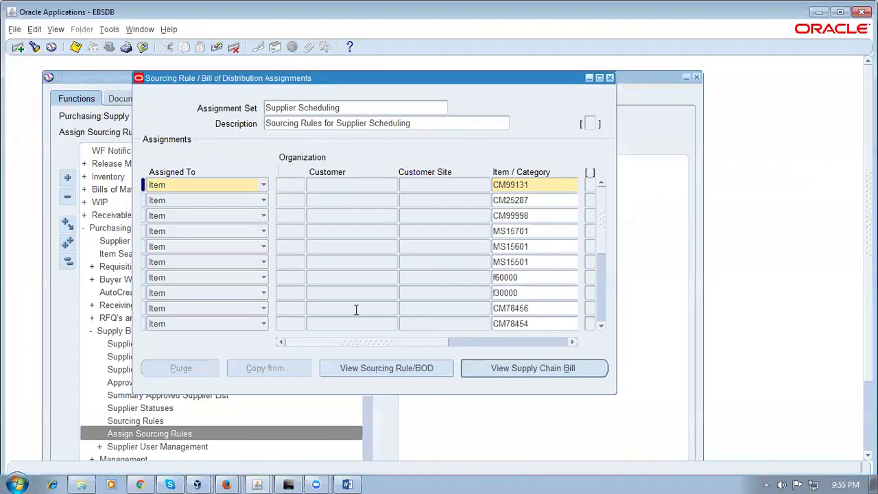
left_click(610, 78)
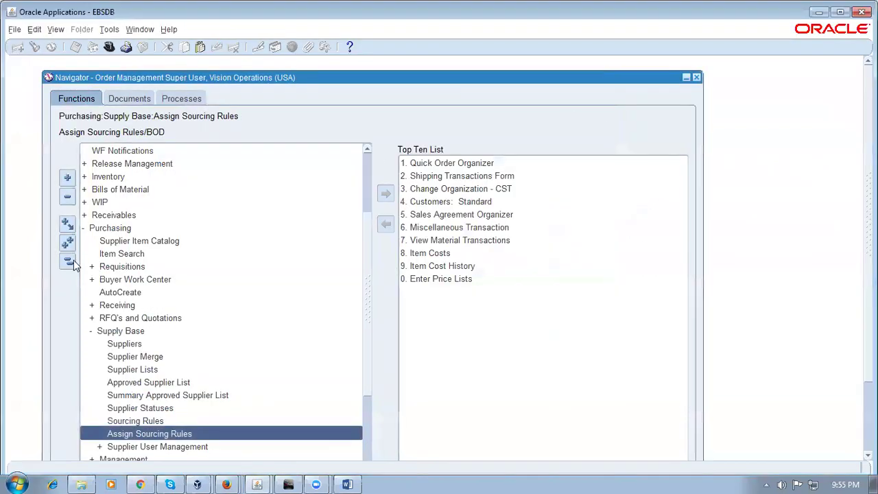
left_click(68, 261)
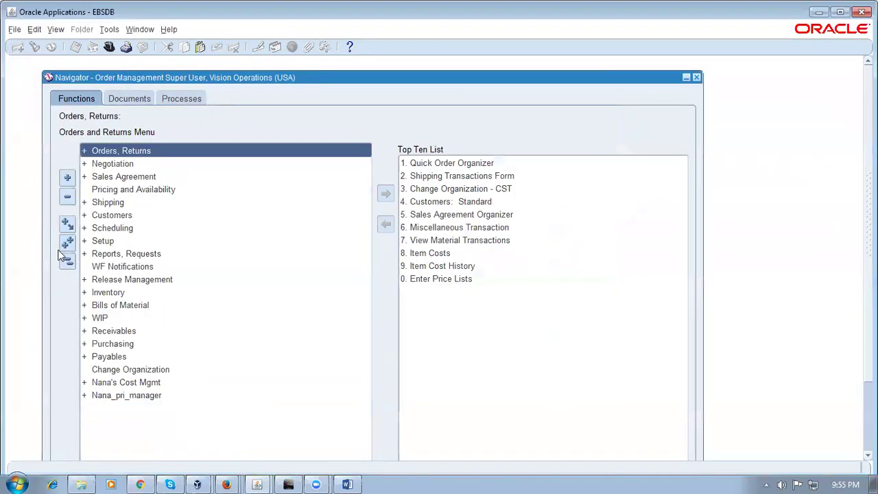
Open the Master Item form from the Inventory item functions and show its General Planning attributes.
left_click(152, 292)
left_click(161, 357)
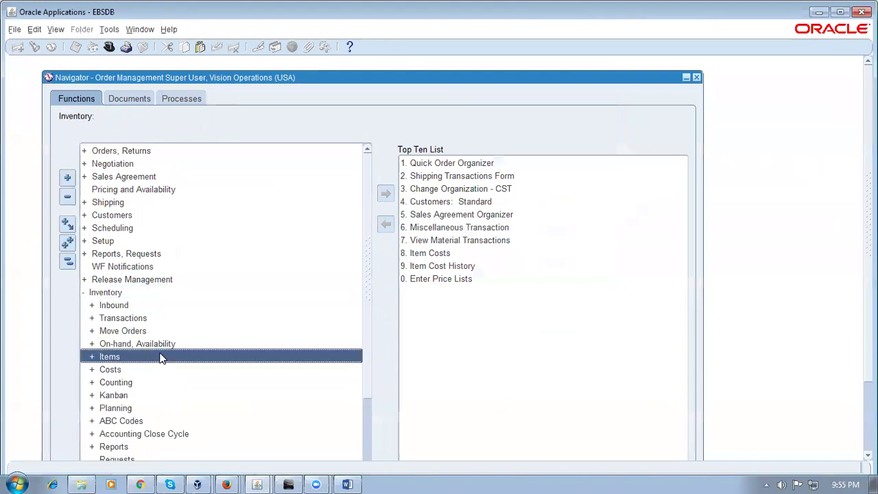
left_click(167, 369)
double_click(166, 369)
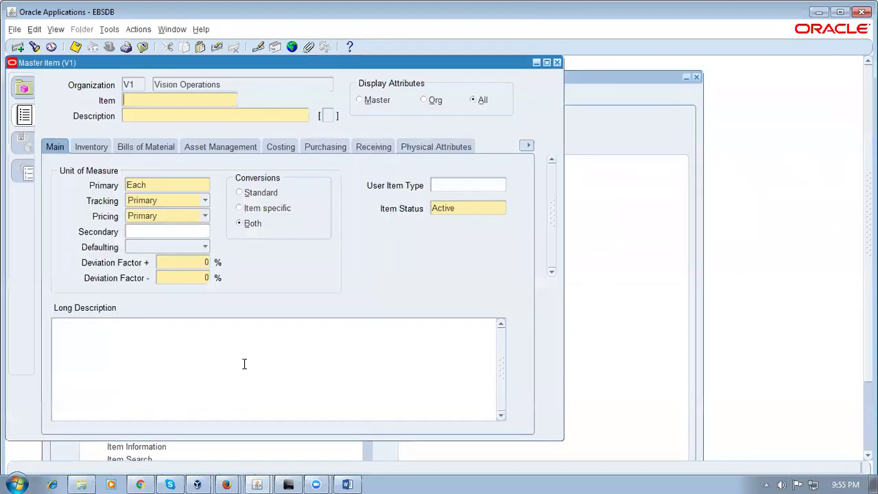
left_click(526, 146)
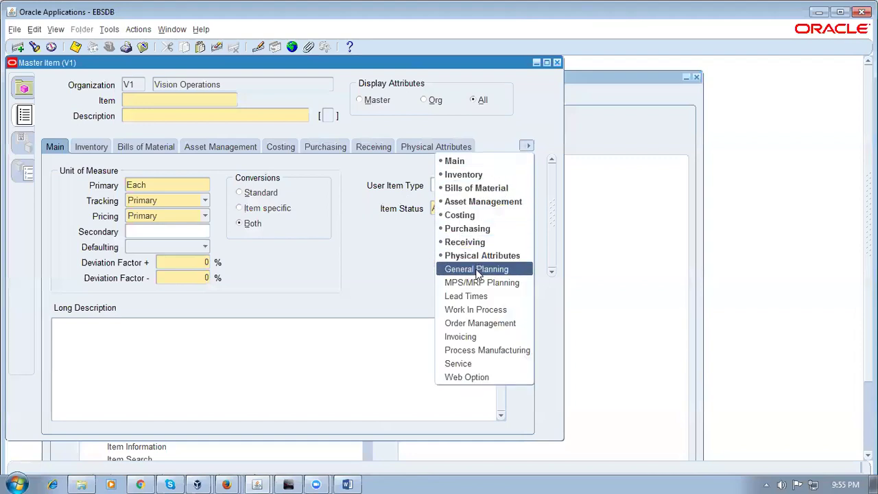
left_click(479, 270)
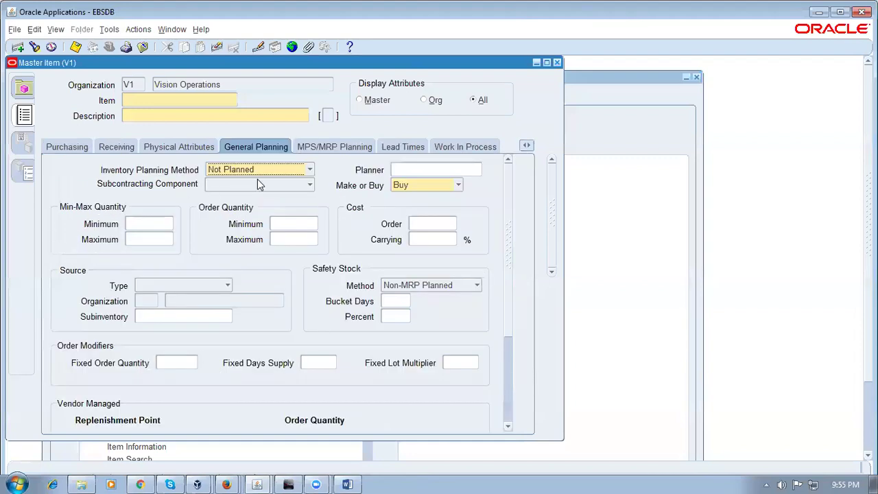
Show the item's MPS/MRP Planning attributes and set the Planning Method to MRP planning.
left_click(275, 167)
left_click(275, 167)
left_click(341, 147)
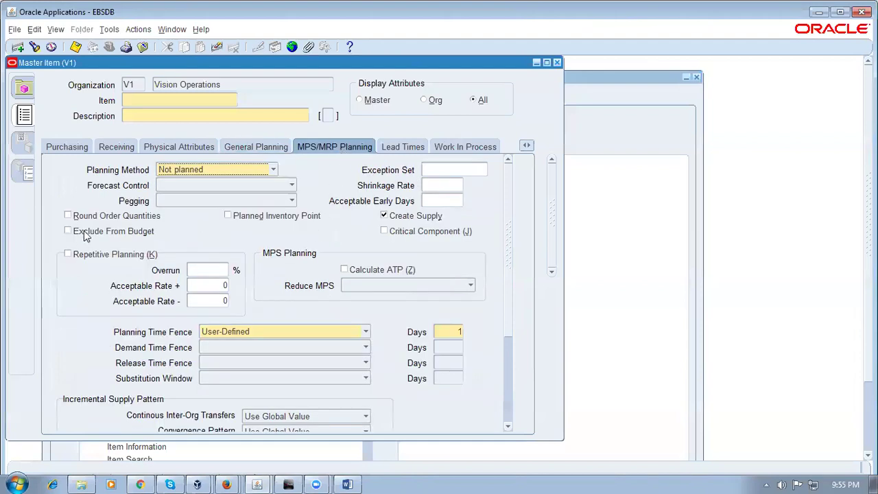
left_click(217, 170)
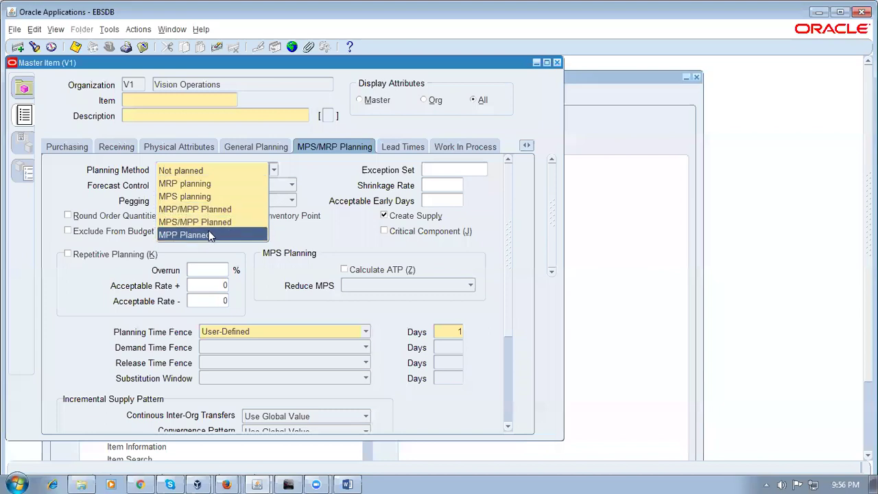
left_click(198, 185)
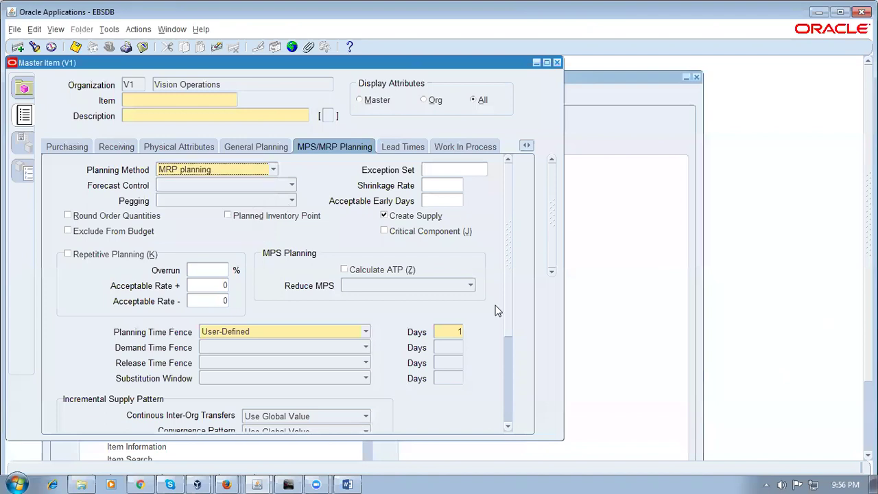
Switch to the Oracle Fusion browser window and start creating an item in Product Information Management.
left_click(141, 482)
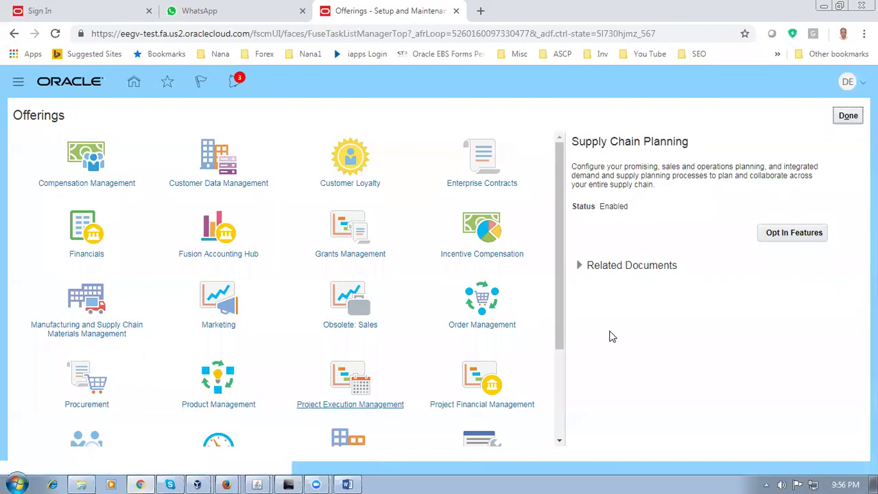
left_click(132, 87)
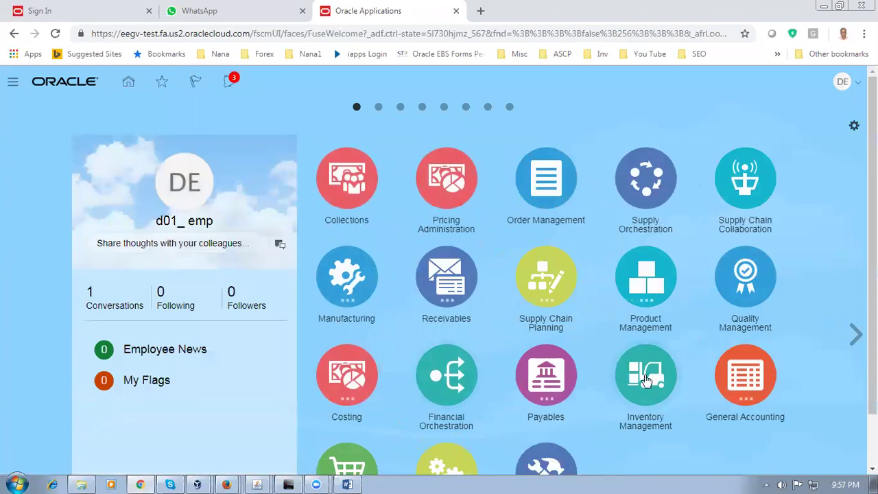
left_click(651, 283)
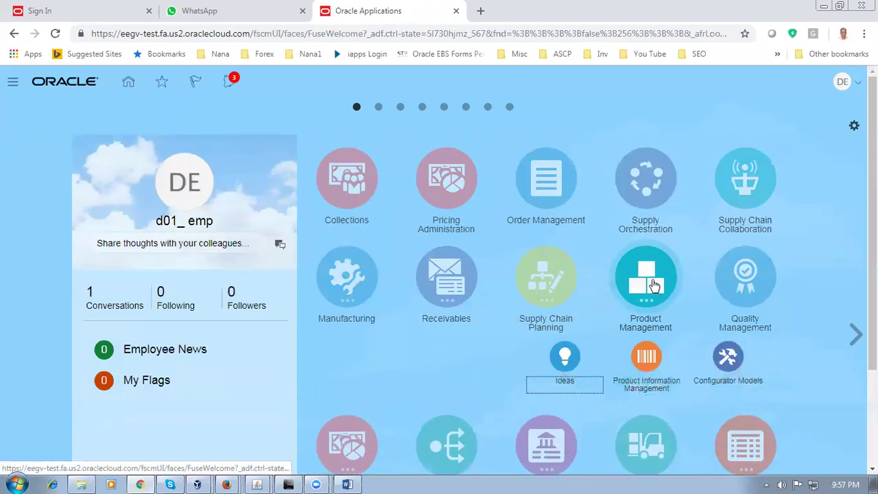
left_click(647, 362)
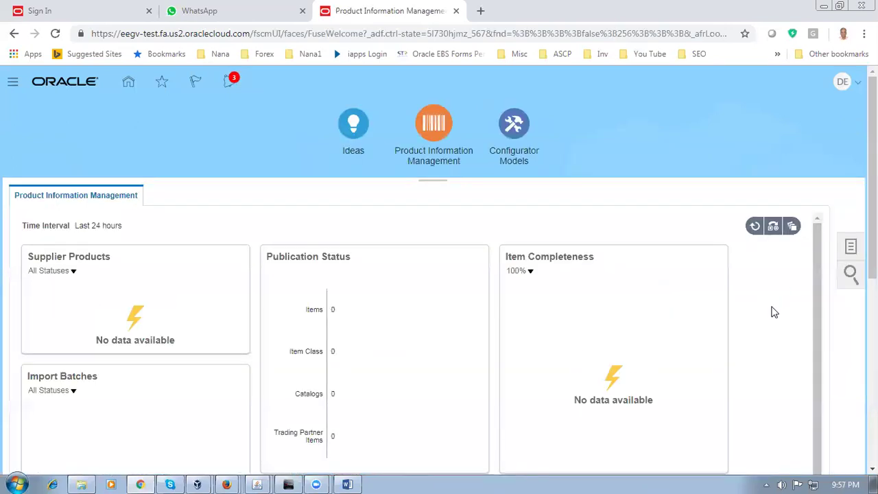
left_click(851, 247)
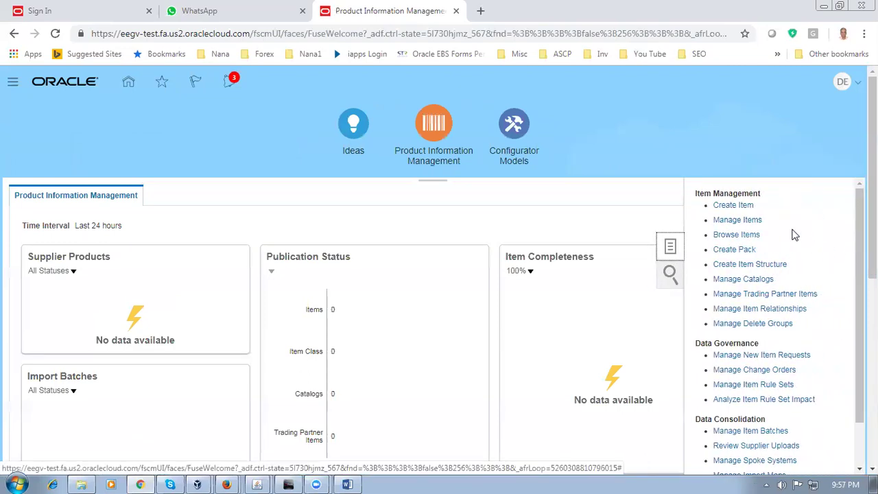
left_click(740, 206)
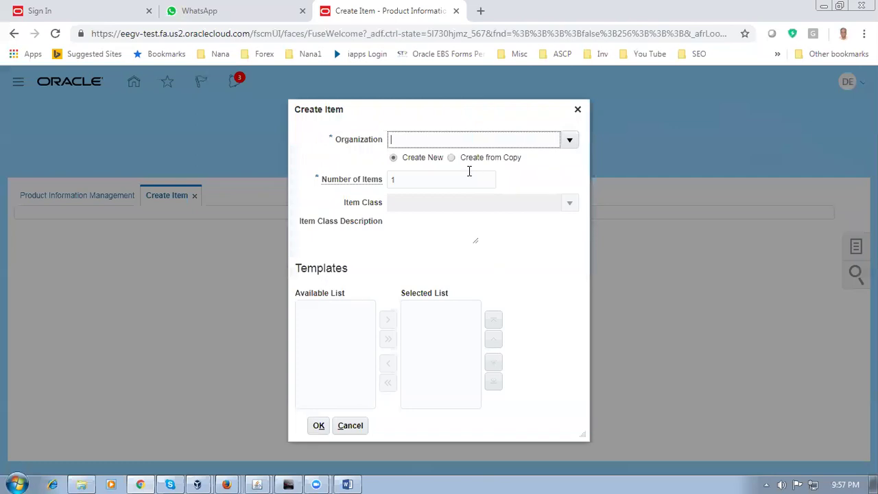
Choose organization D010 and Root Item Class for the new item, keeping the D01 fin goods template, and confirm.
type("D01")
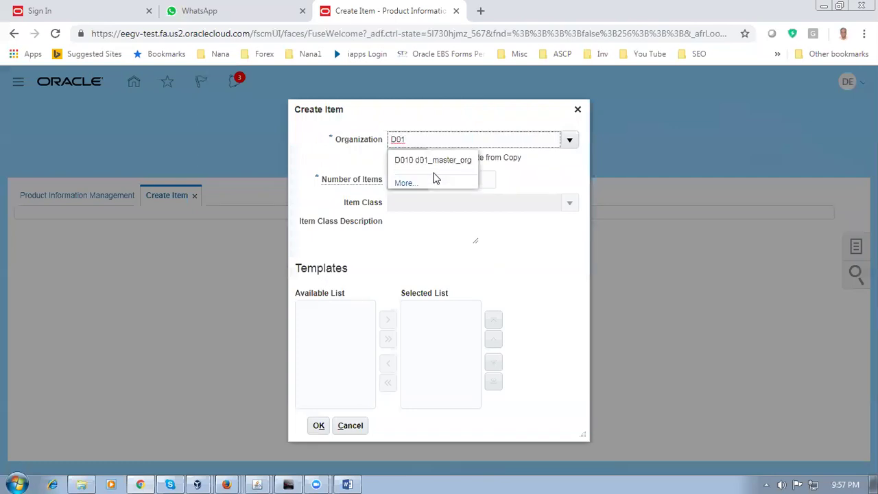
left_click(430, 162)
left_click(435, 208)
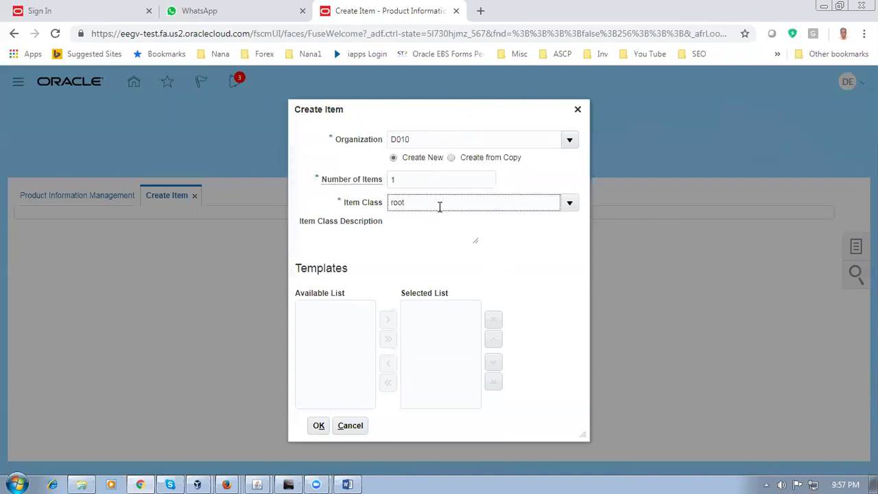
left_click(438, 223)
left_click(263, 425)
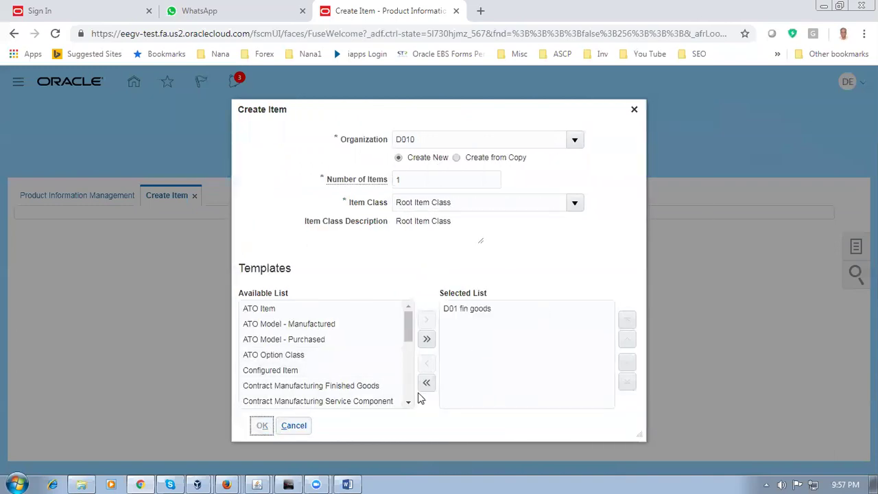
Copy the item name d0130_btob from the Back_to_Back_Buy row of the Word worksheet, and return to the Fusion browser window.
left_click(348, 485)
left_click(366, 292)
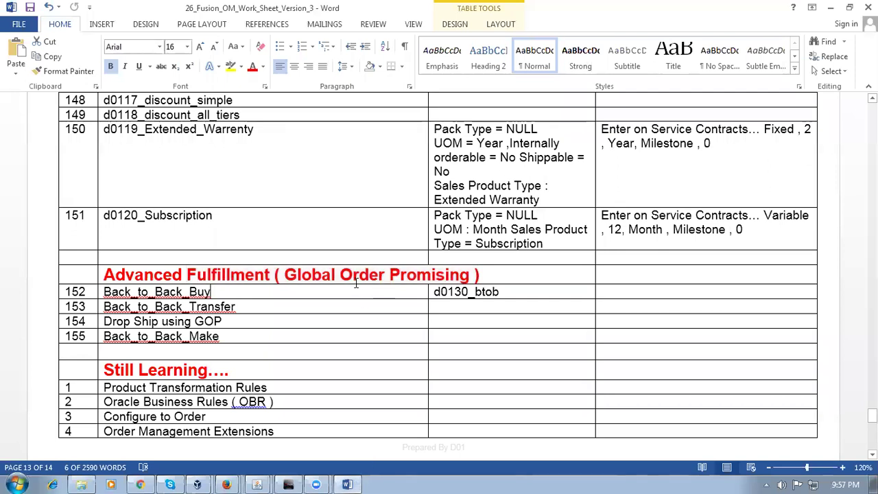
key("Tab")
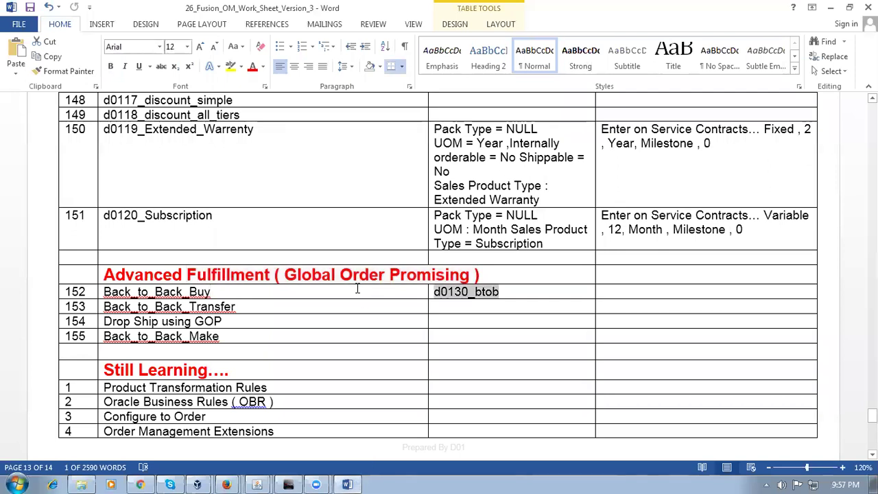
left_click(358, 293)
key("Tab")
key("ctrl+c")
key("alt+Tab")
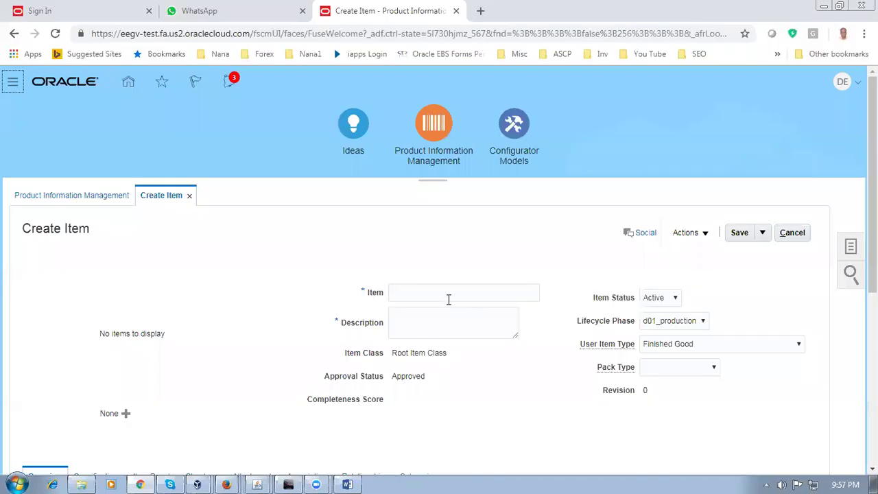
Enter the copied name d0130_btob as both the item name and its description.
left_click(443, 295)
key("ctrl+v")
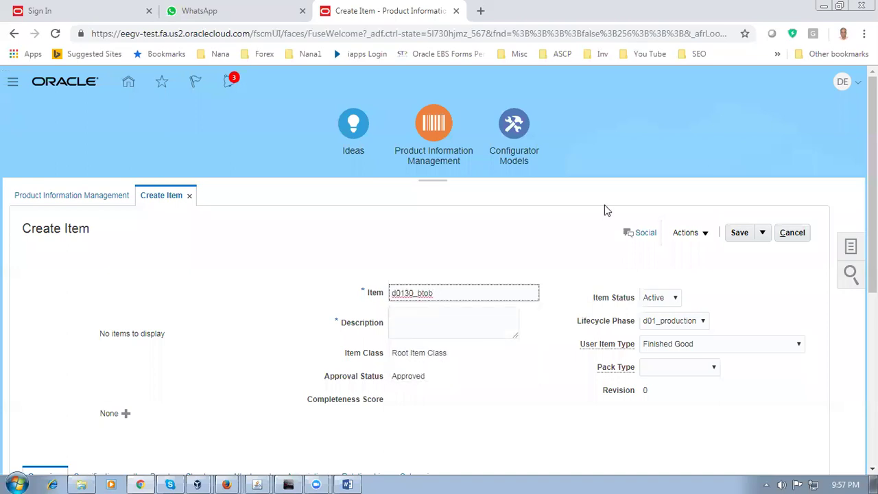
left_click(476, 318)
key("ctrl+v")
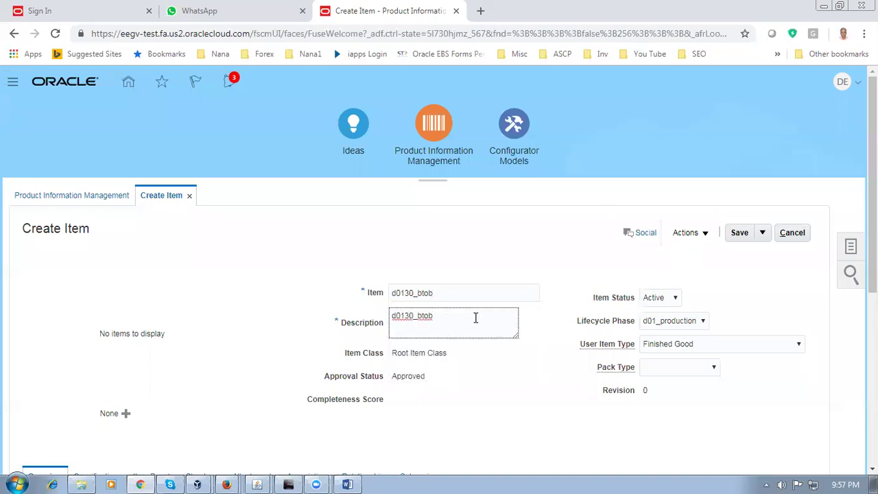
Open the new item's specifications and examine its Manufacturing and Inventory attributes.
left_click(46, 310)
scroll(49, 309, "down", 3)
left_click(95, 284)
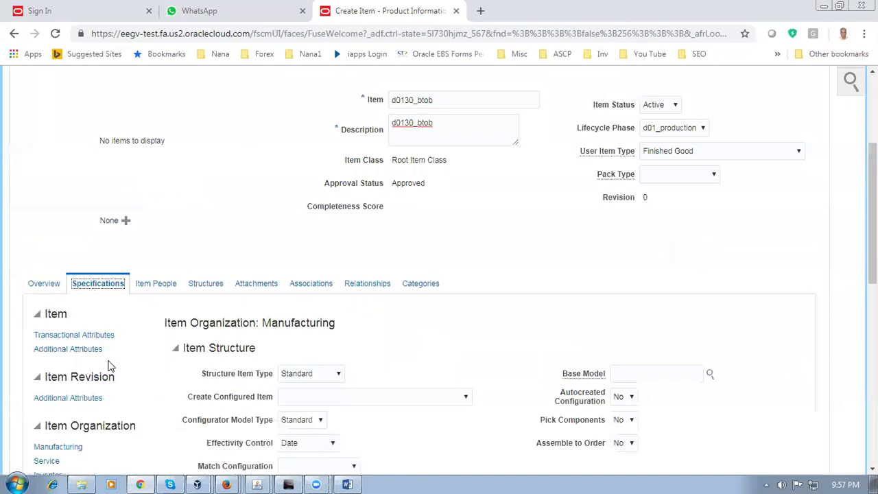
scroll(103, 374, "down", 2)
left_click(58, 318)
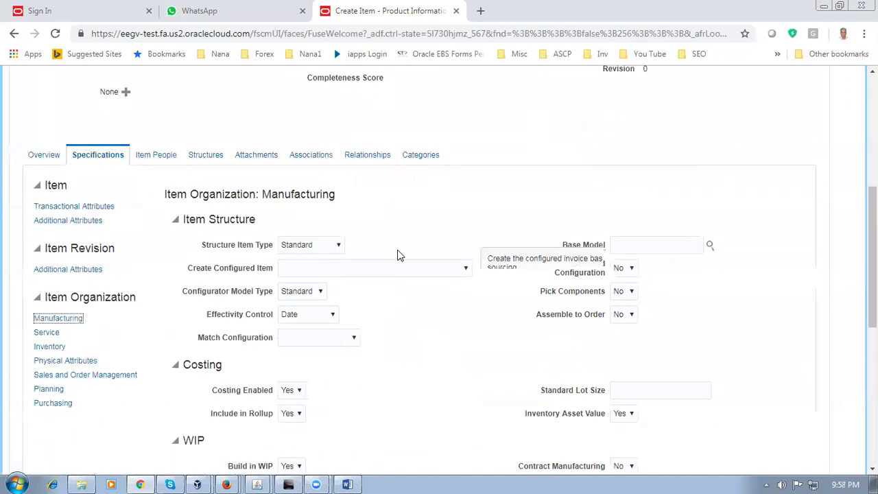
scroll(397, 263, "down", 2)
scroll(397, 263, "down", 4)
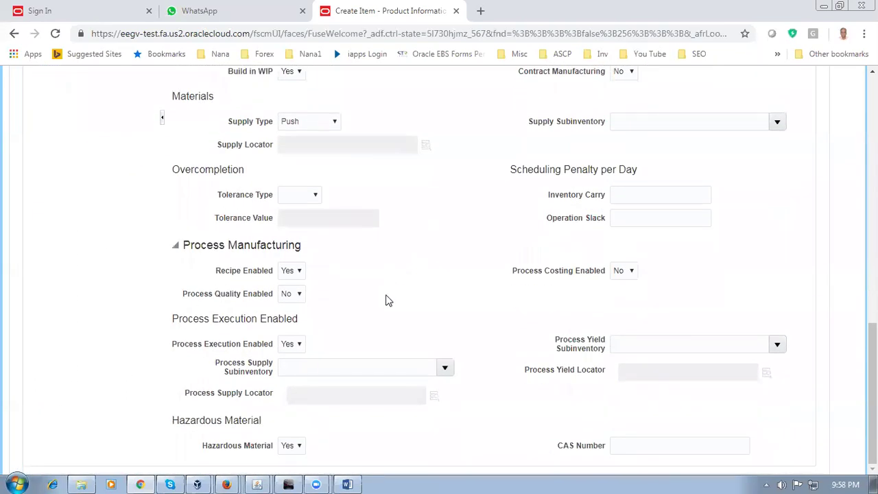
scroll(388, 297, "up", 4)
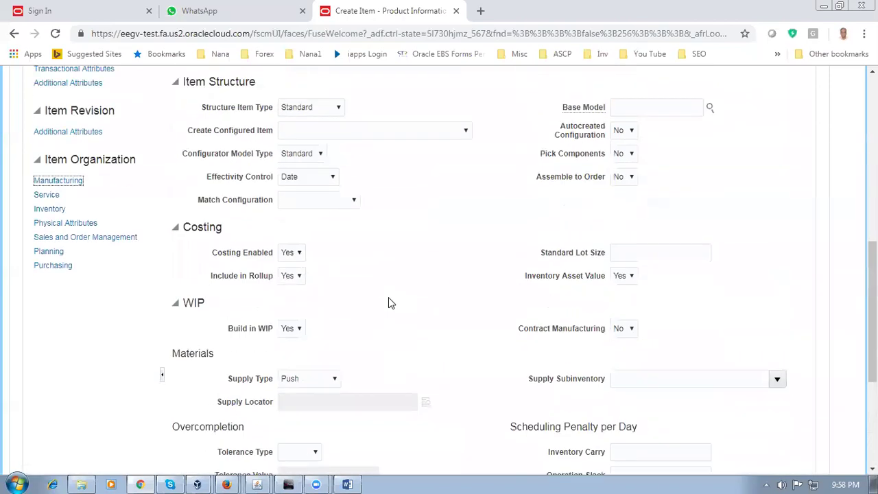
scroll(389, 303, "up", 3)
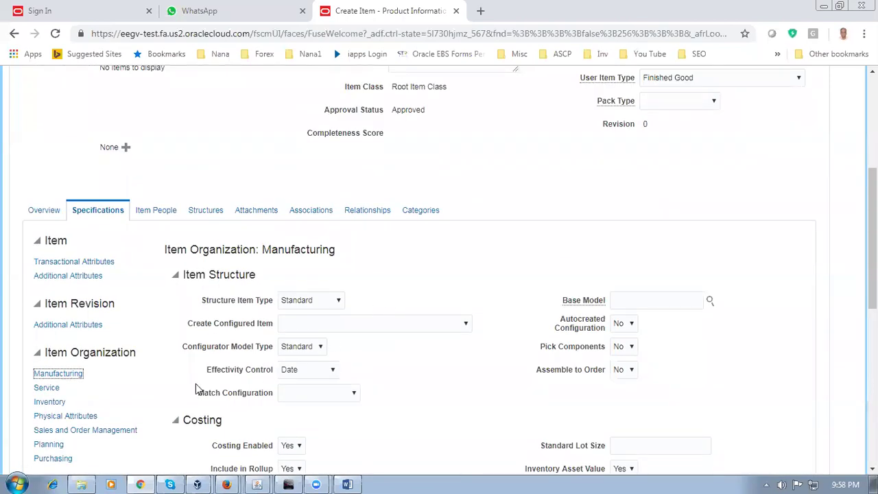
left_click(51, 405)
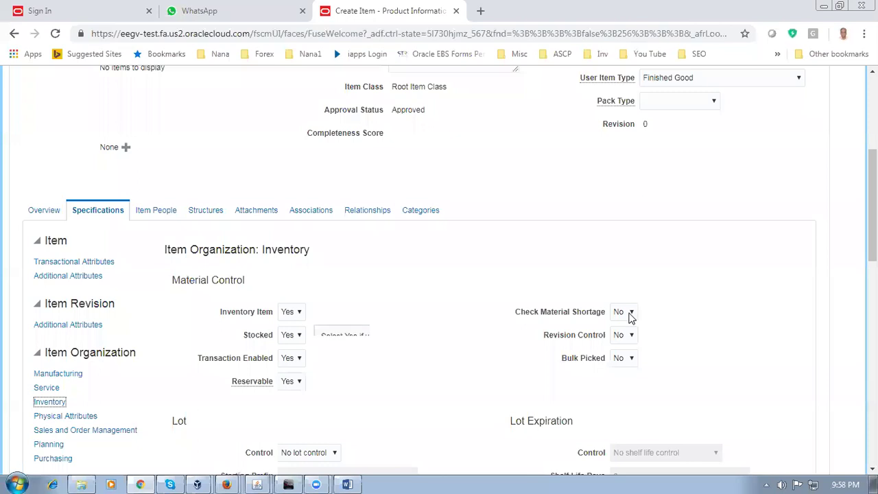
scroll(434, 323, "down", 2)
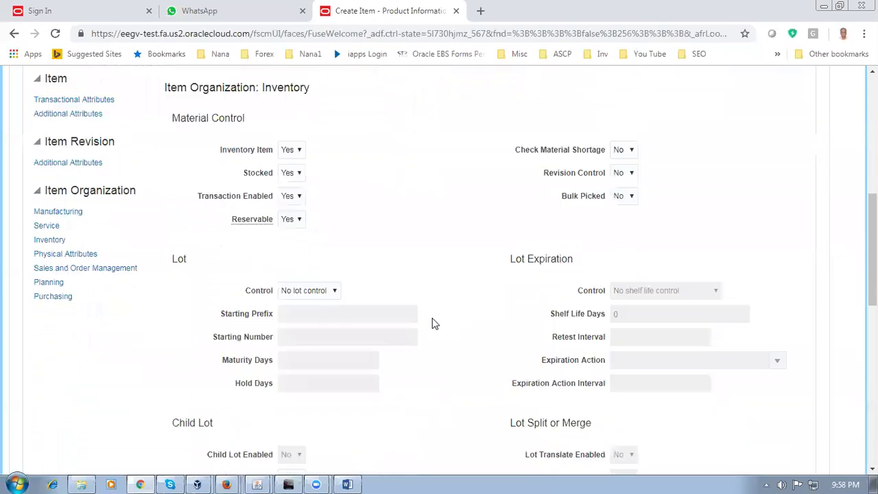
scroll(433, 324, "down", 8)
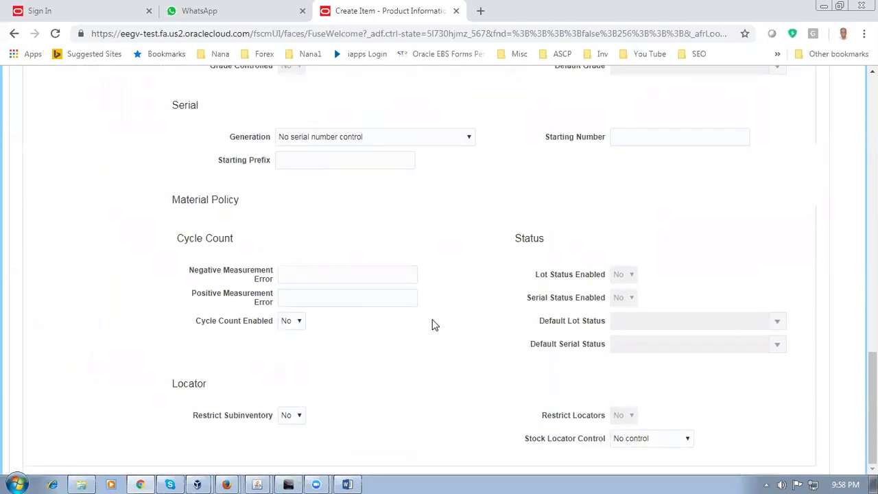
scroll(431, 320, "up", 10)
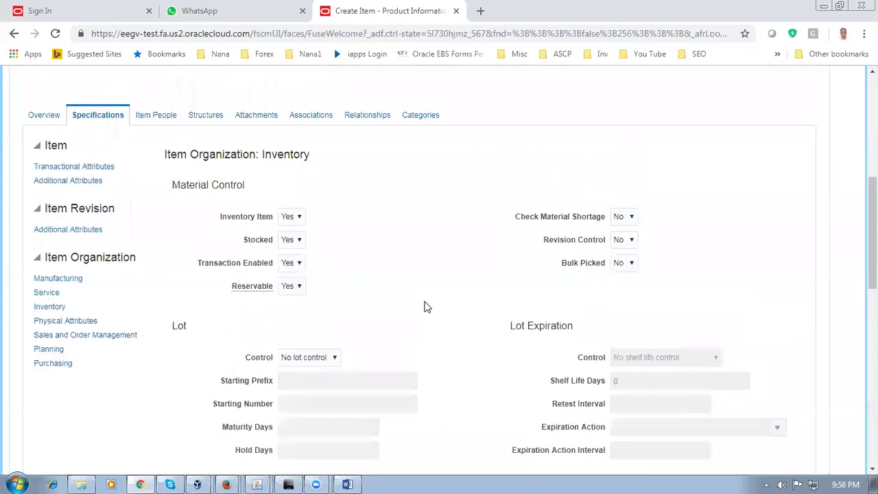
Set Back-to-Back Enabled to Yes in the item's Sales and Order Management attributes, and recheck the Manufacturing attributes.
left_click(74, 337)
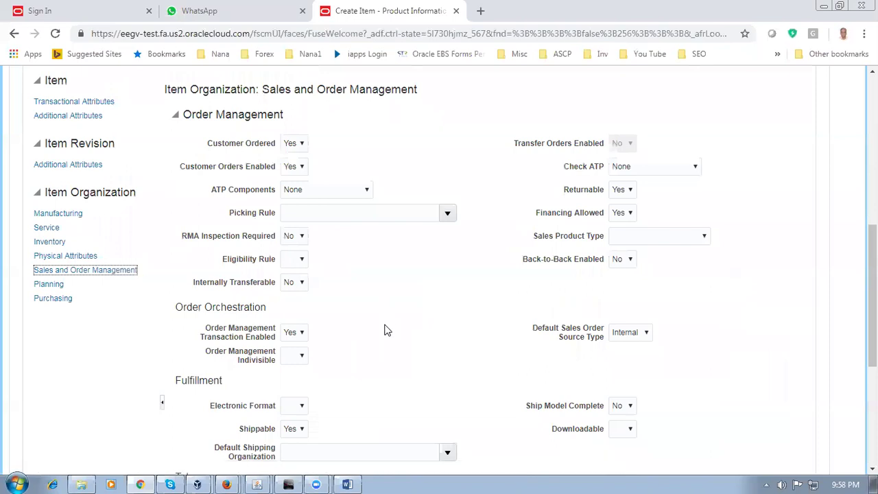
left_click(619, 260)
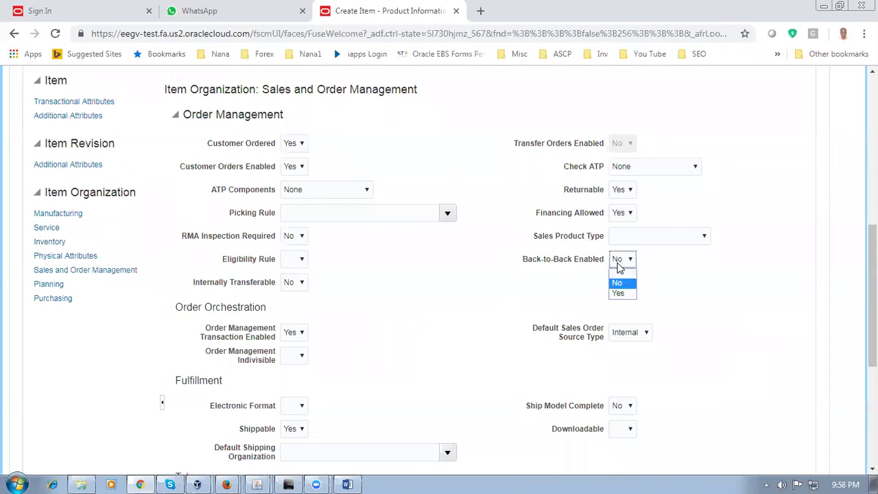
left_click(621, 295)
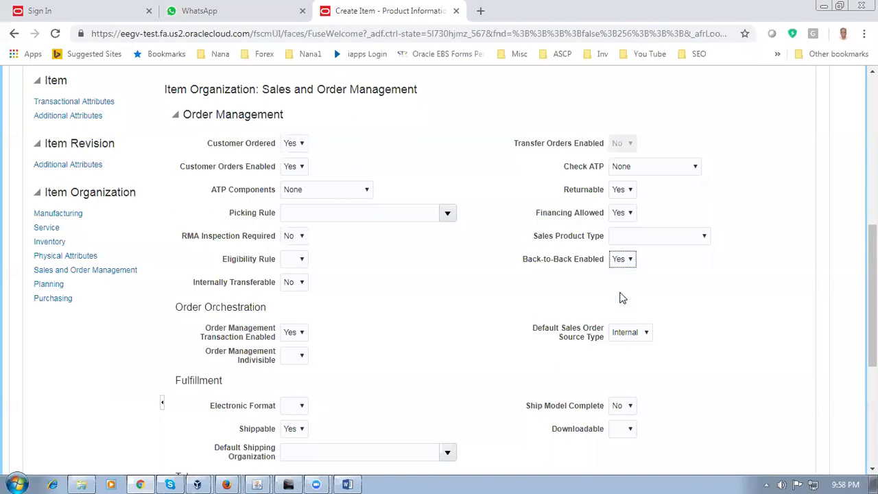
left_click(620, 293)
left_click(58, 214)
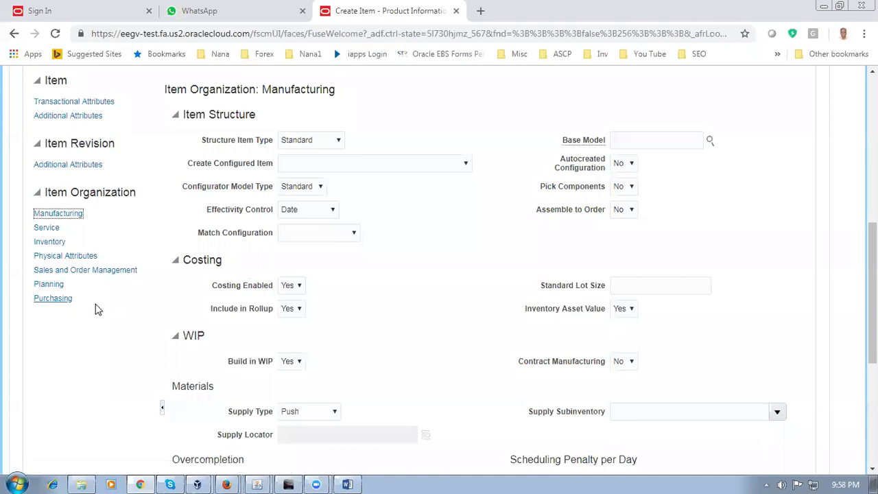
left_click(77, 271)
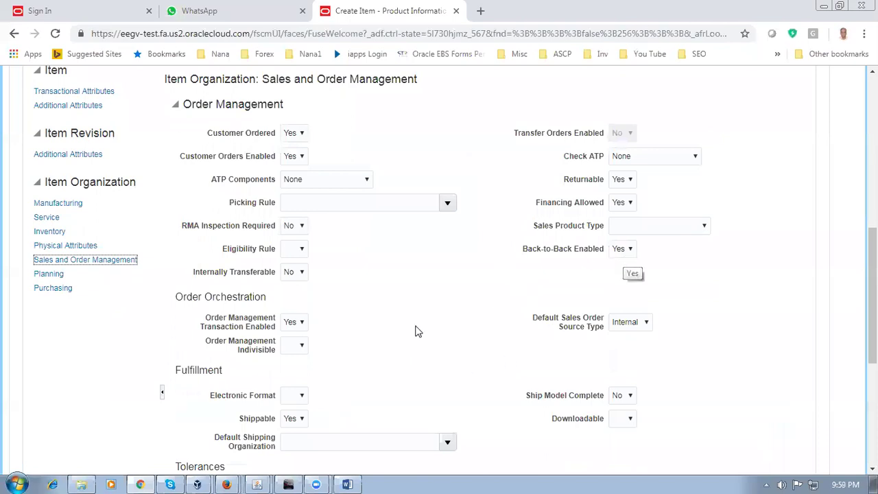
Show the item's Planning attributes and set Make or Buy to Buy.
left_click(47, 274)
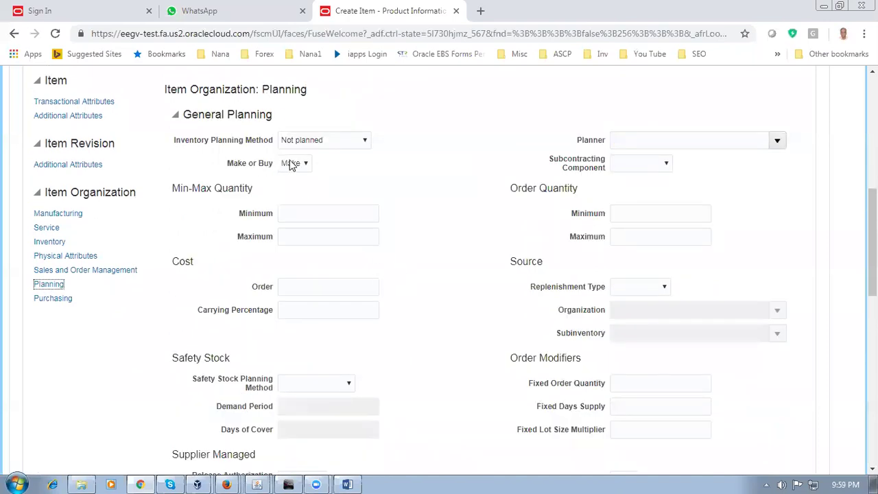
left_click(291, 165)
left_click(290, 177)
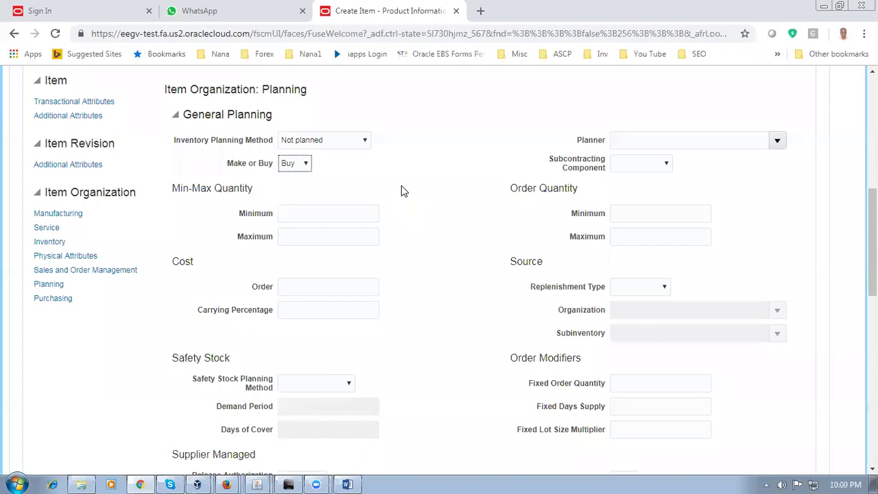
left_click(415, 199)
Examine the Planning Method options in the MPS MRP Planning section of the item's Planning attributes.
scroll(408, 195, "down", 7)
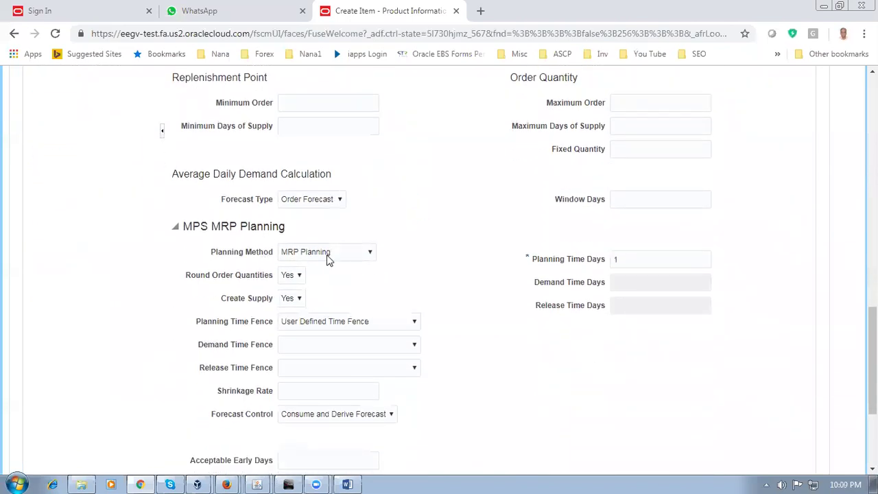
left_click(329, 256)
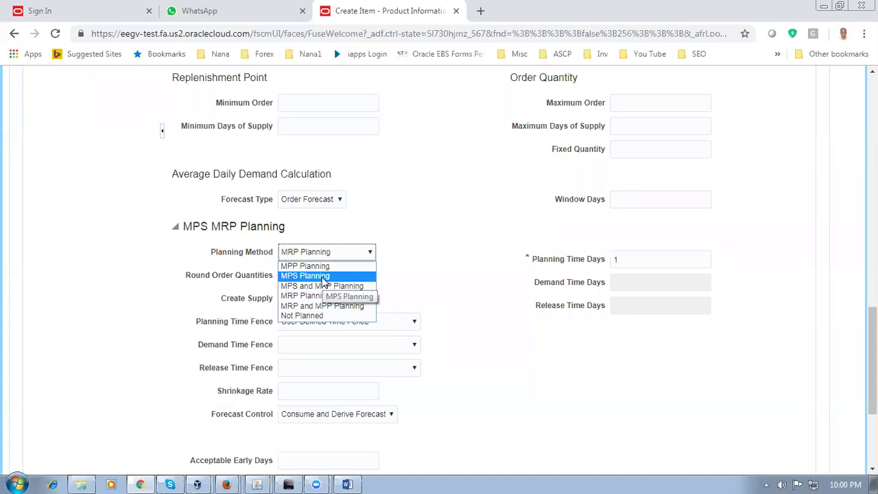
left_click(450, 237)
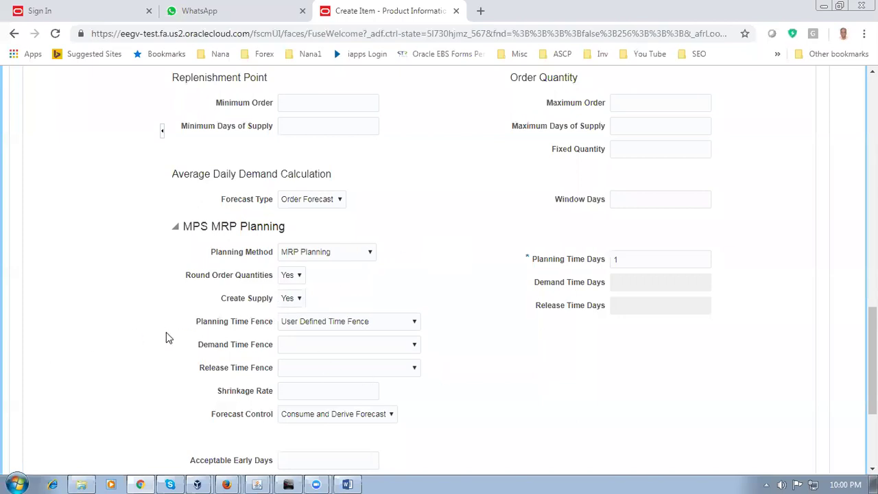
Show the item's Purchasing attributes and examine the List Price.
scroll(166, 332, "up", 3)
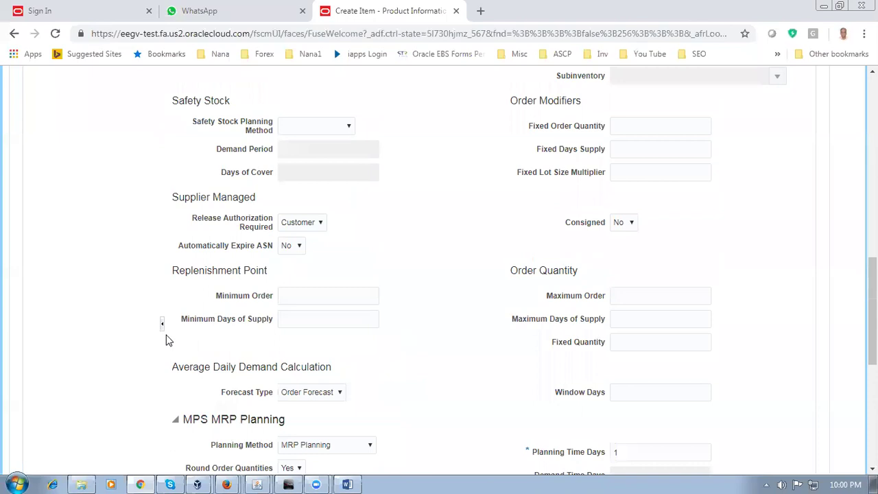
scroll(166, 336, "up", 3)
left_click(53, 235)
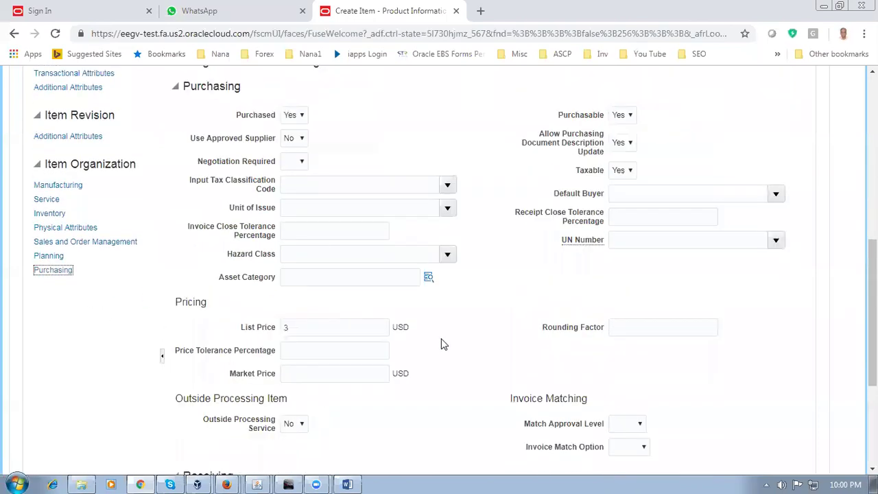
left_click_drag(299, 332, 255, 333)
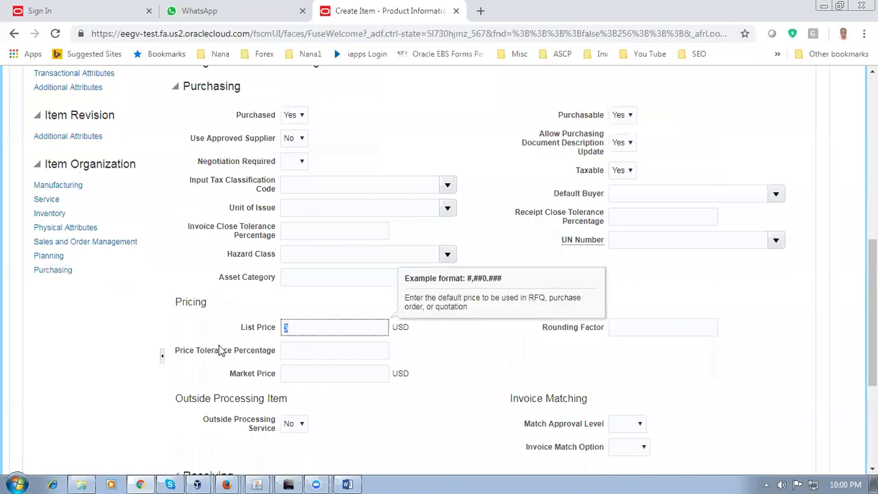
left_click(511, 363)
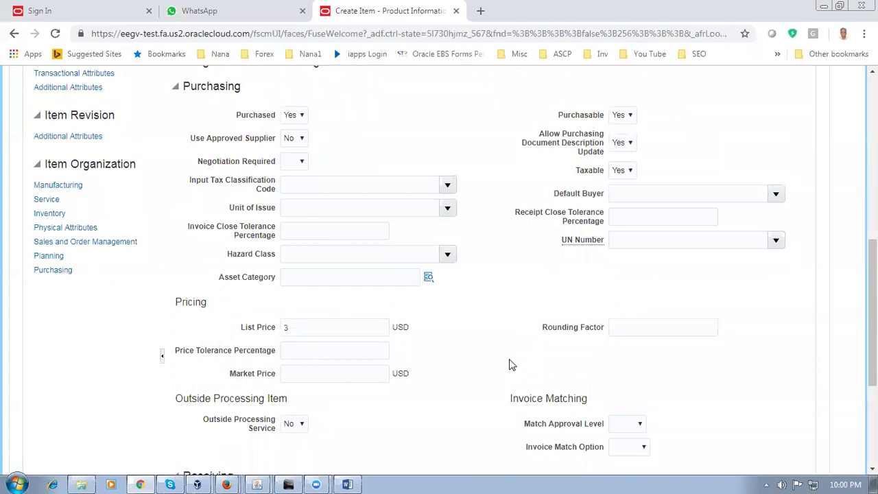
Recheck the item's Back-to-Back Enabled setting under Sales and Order Management and its Make or Buy and MRP settings under Planning.
scroll(509, 364, "up", 2)
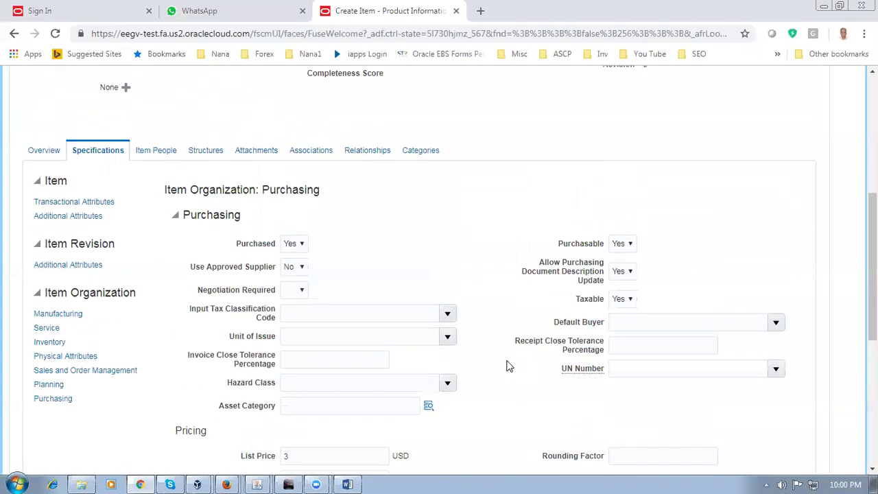
left_click(68, 372)
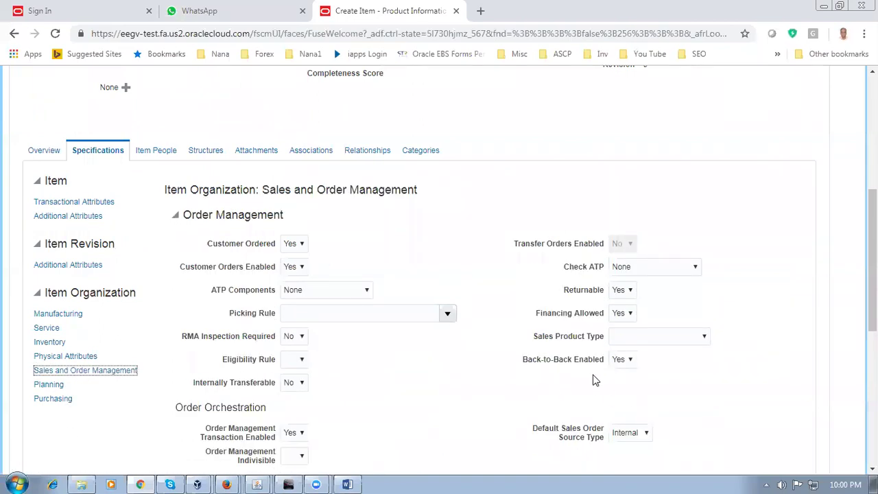
left_click(48, 385)
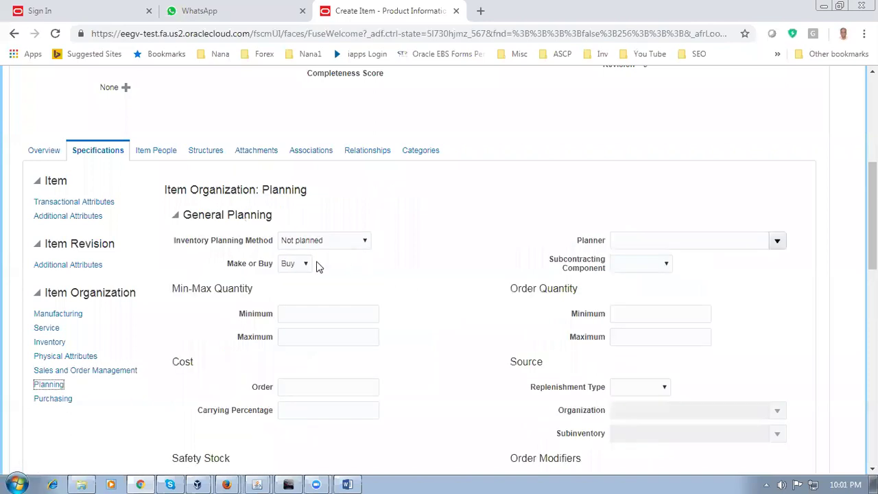
scroll(431, 322, "down", 4)
scroll(430, 331, "down", 4)
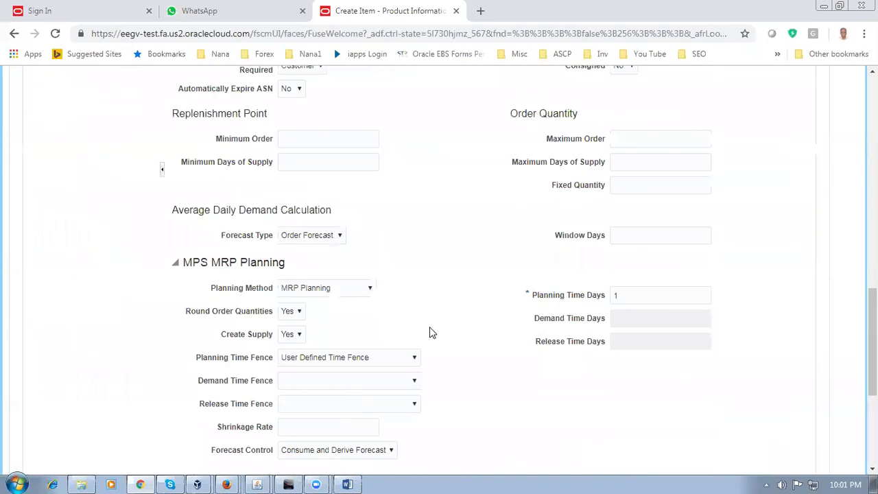
scroll(431, 332, "up", 10)
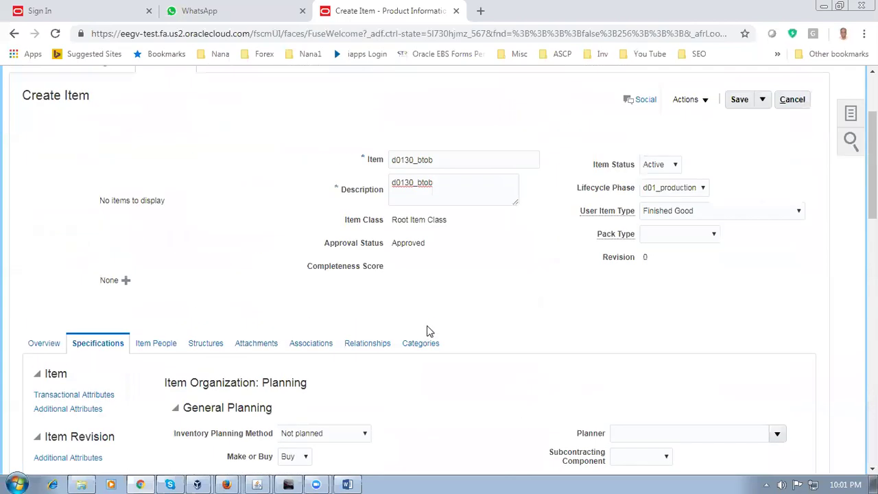
Show the item's organization associations and change both the item name and description to d0130_btob_buy.
left_click(310, 344)
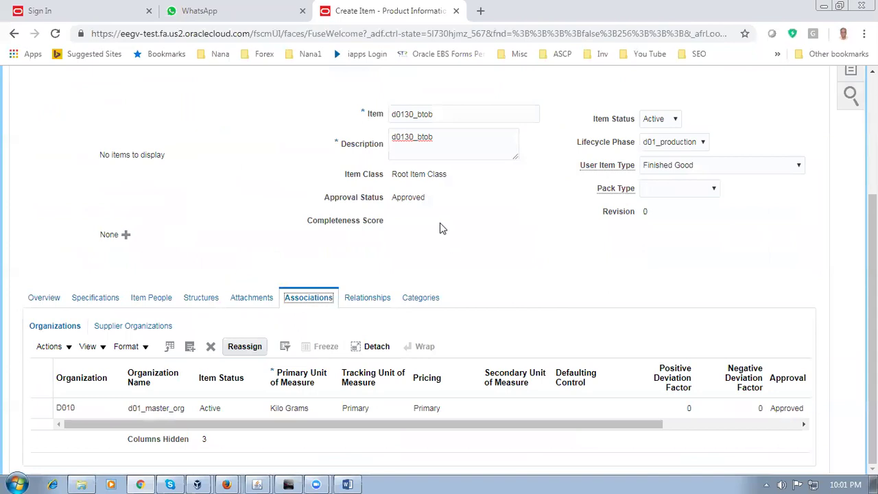
left_click(446, 117)
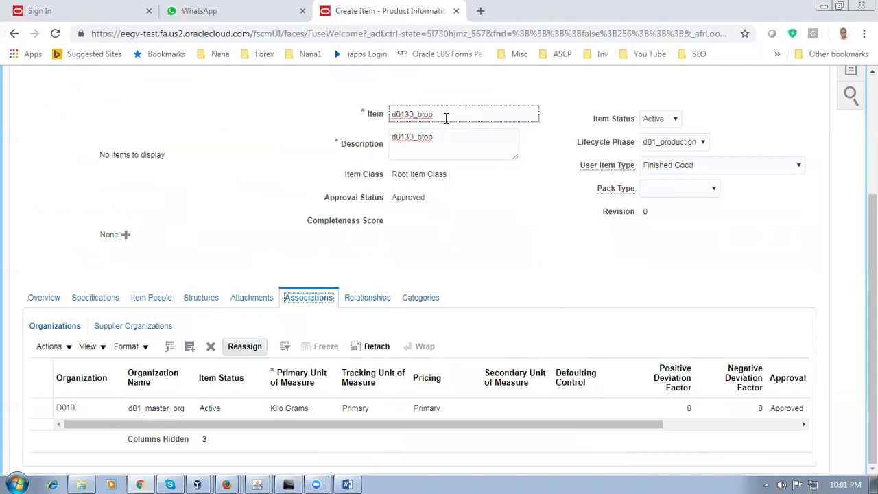
type("_bu")
type("r")
left_click(456, 136)
type("_buy")
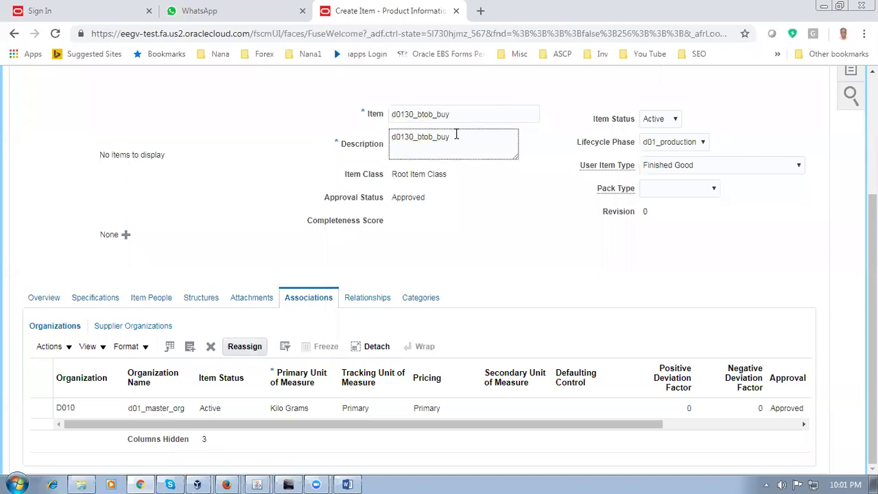
Search for organization D011 and assign the item to d01_child_1.
left_click(51, 346)
left_click(78, 387)
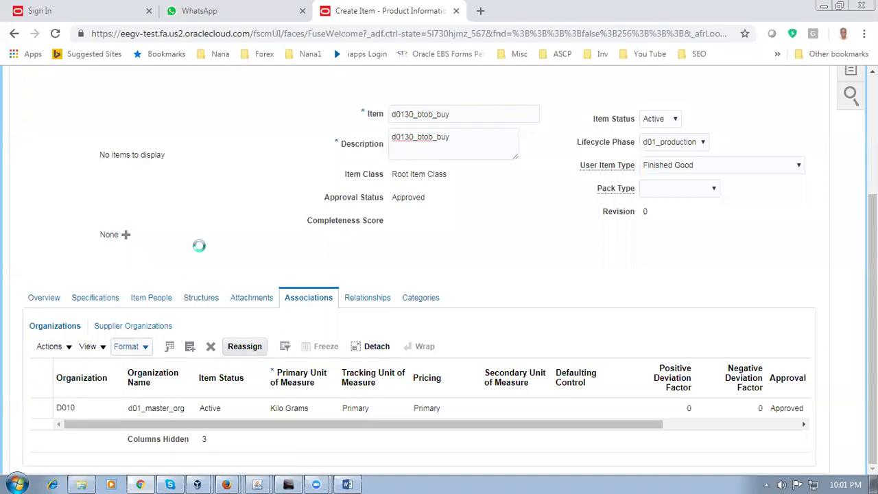
left_click(459, 237)
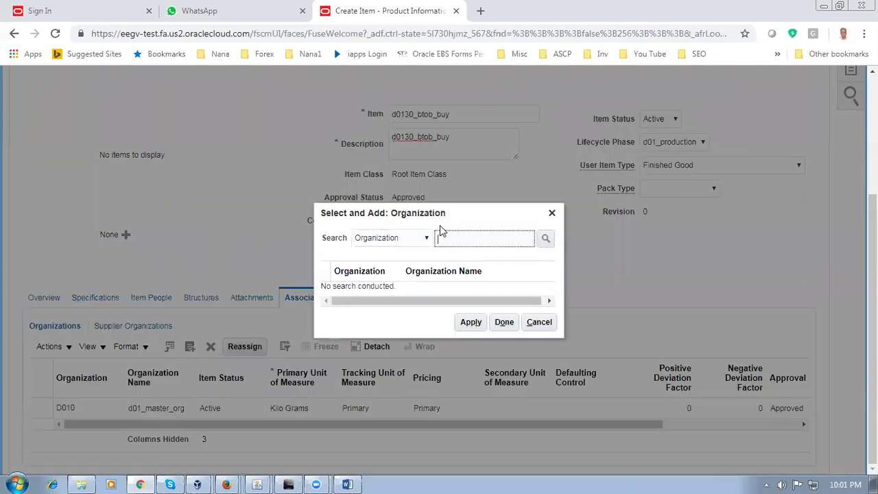
type("d01")
left_click(457, 288)
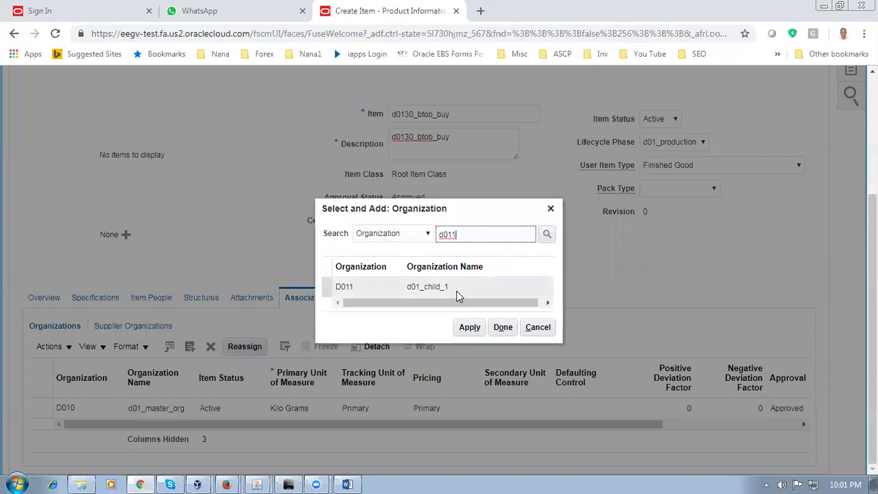
left_click(471, 327)
left_click(505, 328)
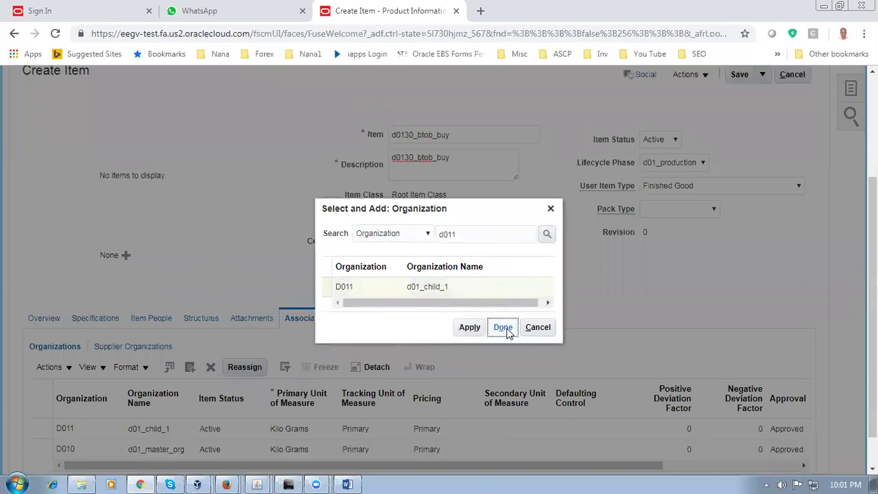
Save the new item d0130_btob_buy and close it.
scroll(497, 362, "down", 2)
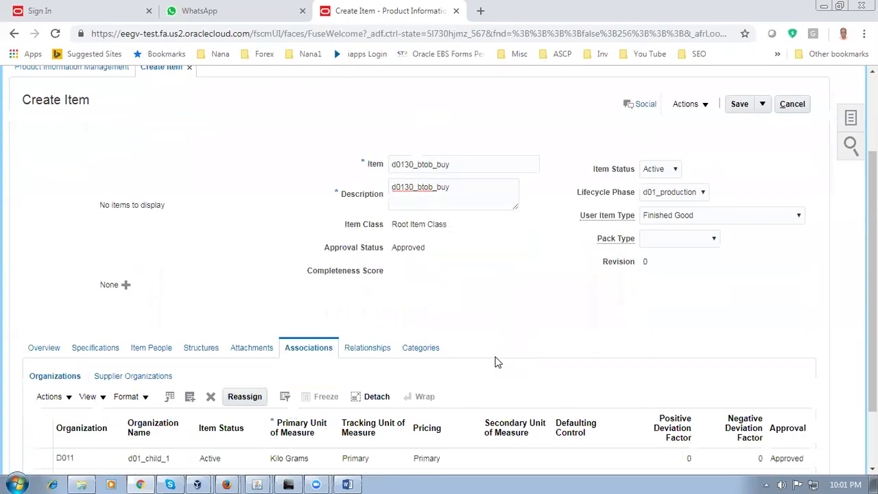
scroll(525, 330, "up", 2)
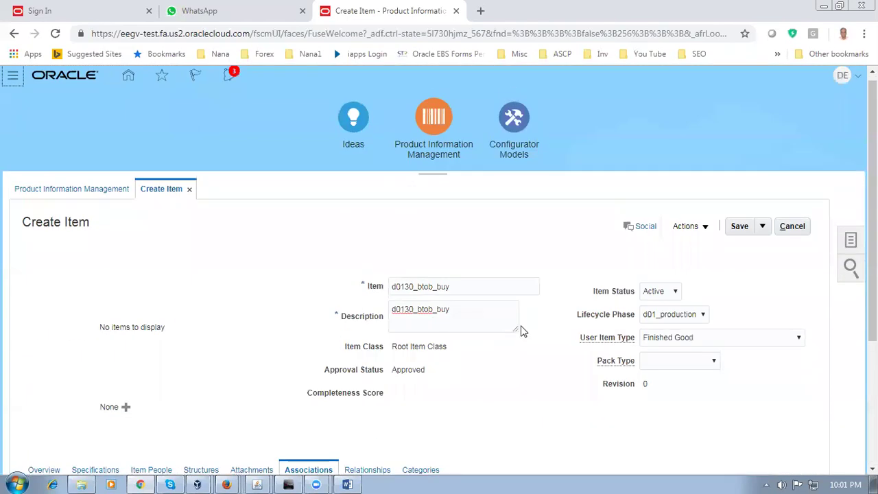
left_click(763, 226)
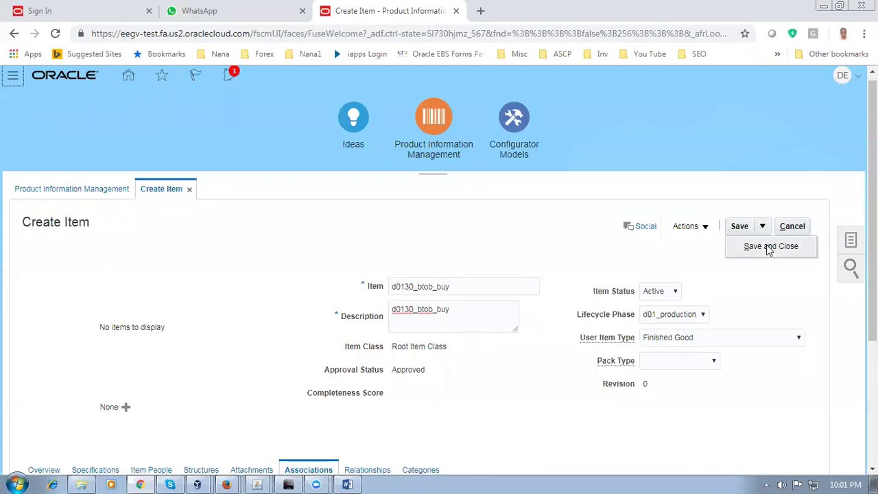
left_click(768, 247)
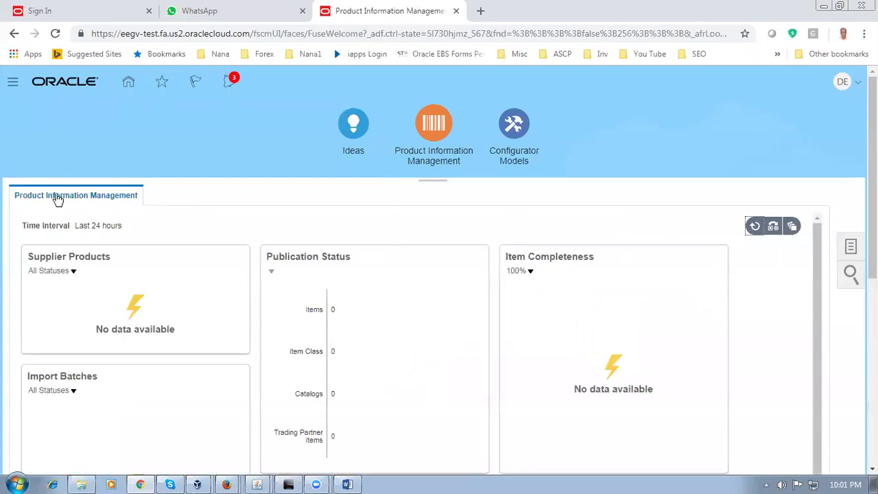
left_click(128, 82)
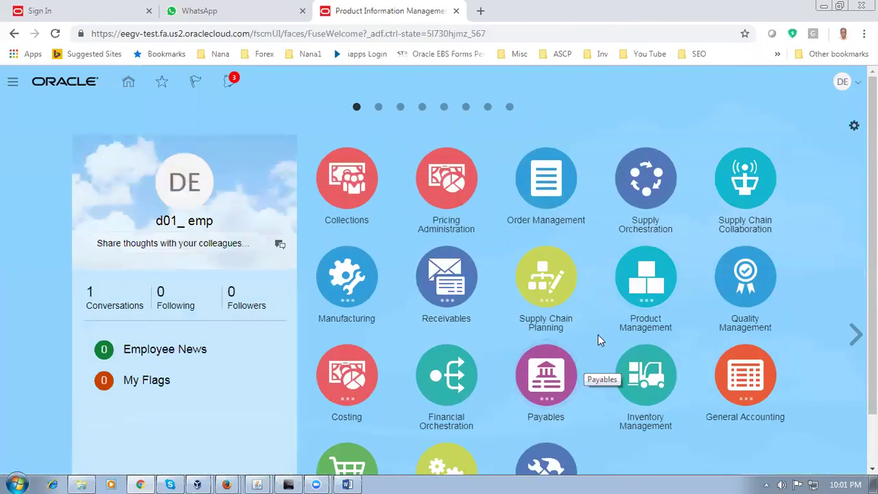
left_click(566, 274)
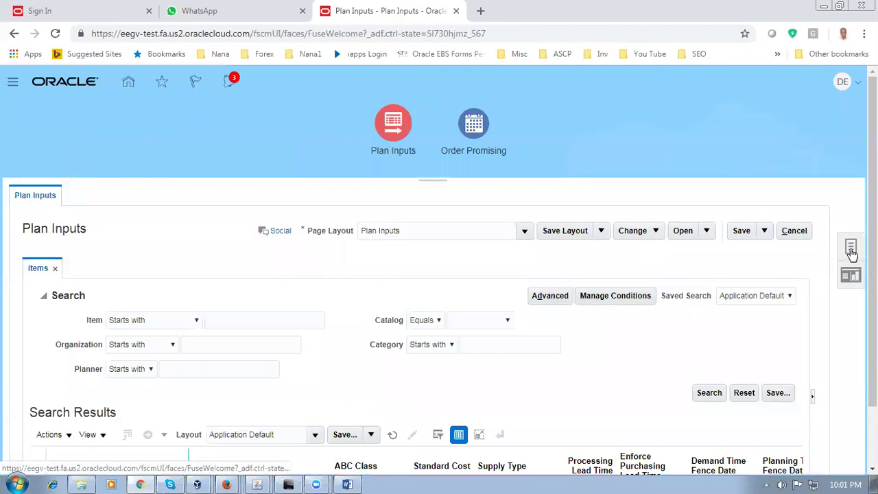
left_click(850, 249)
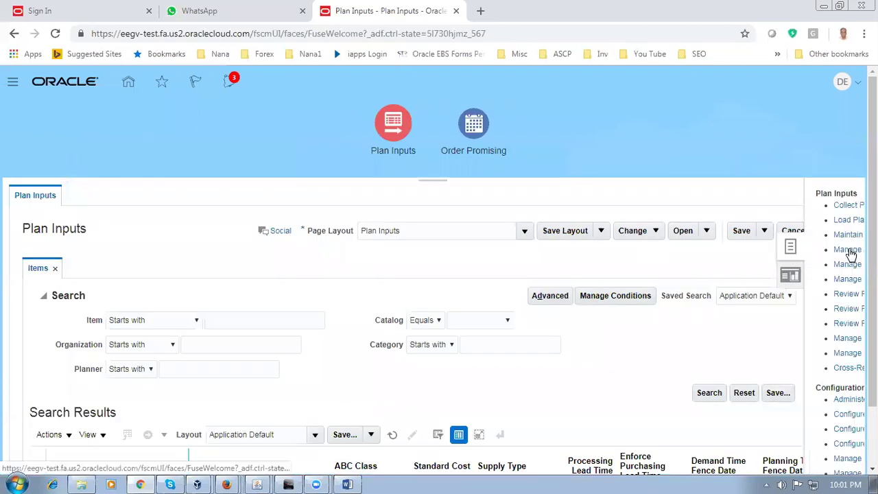
left_click(693, 206)
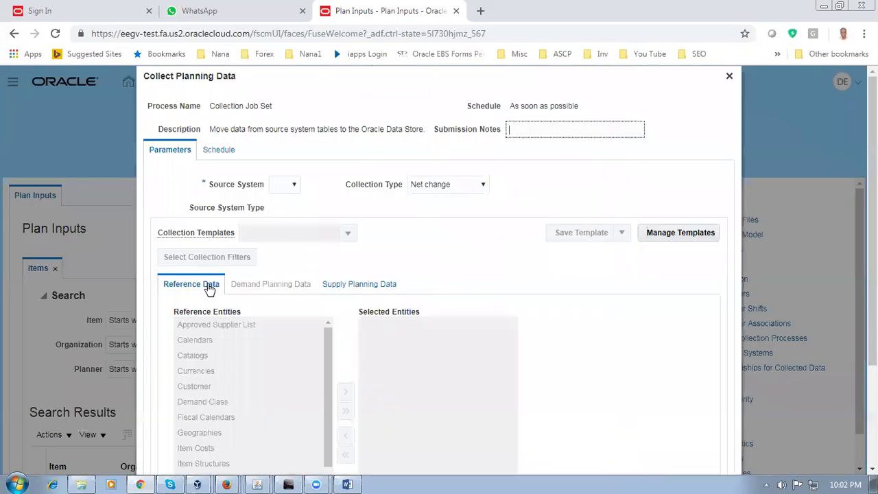
left_click(283, 186)
left_click(284, 207)
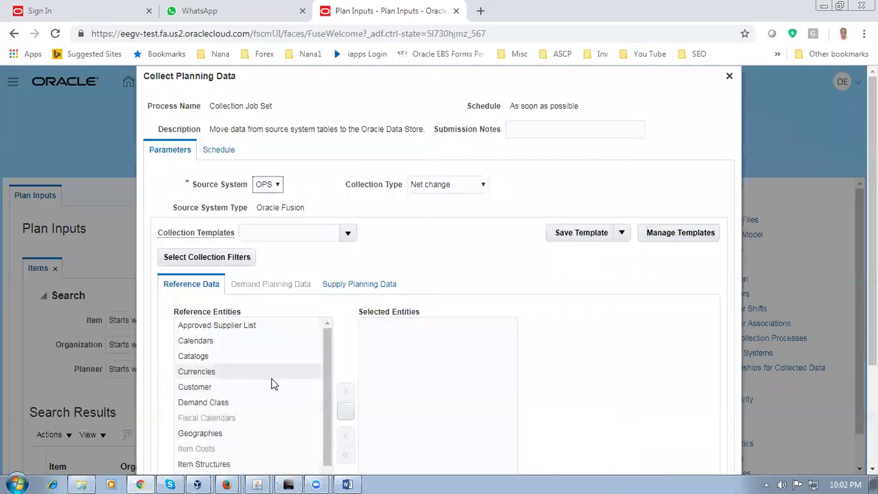
scroll(272, 383, "down", 3)
left_click(227, 403)
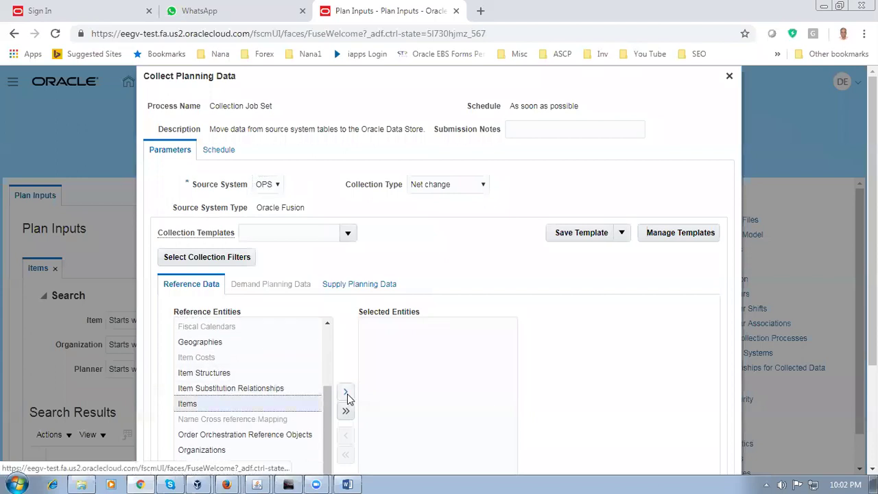
left_click(730, 76)
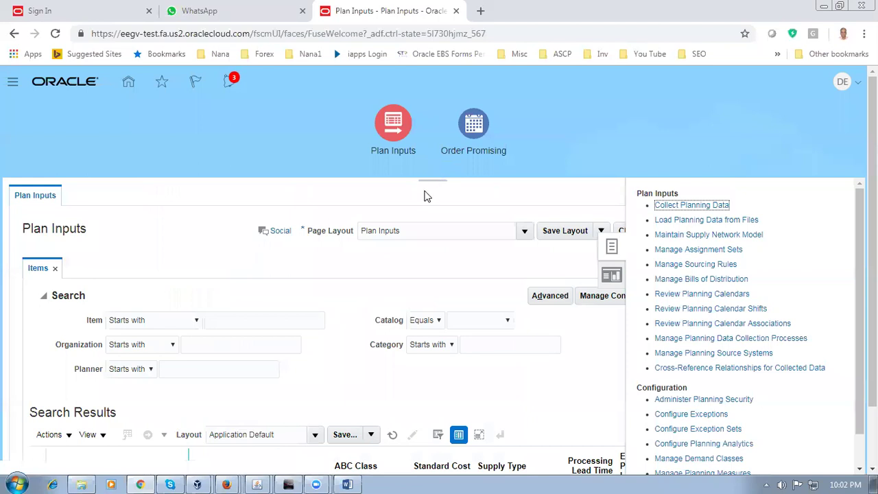
Return to the home page, open the Purchase Agreements work area under Procurement and show its task list.
left_click(128, 83)
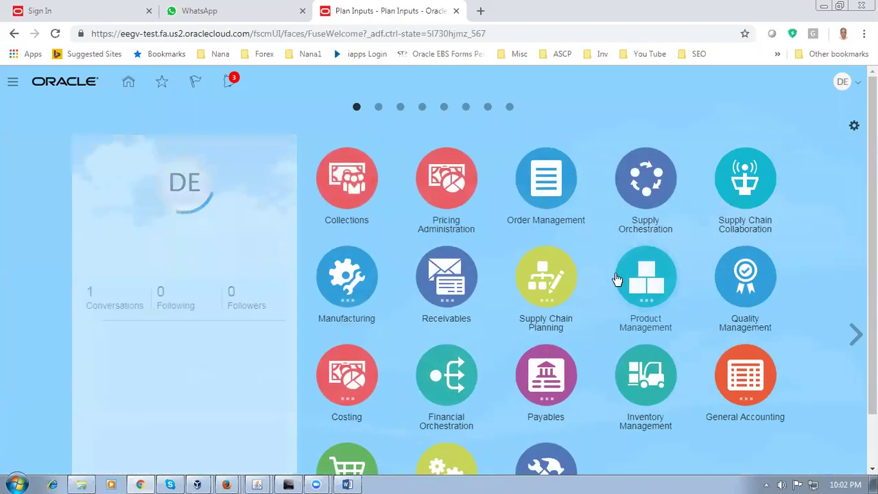
scroll(615, 282, "down", 1)
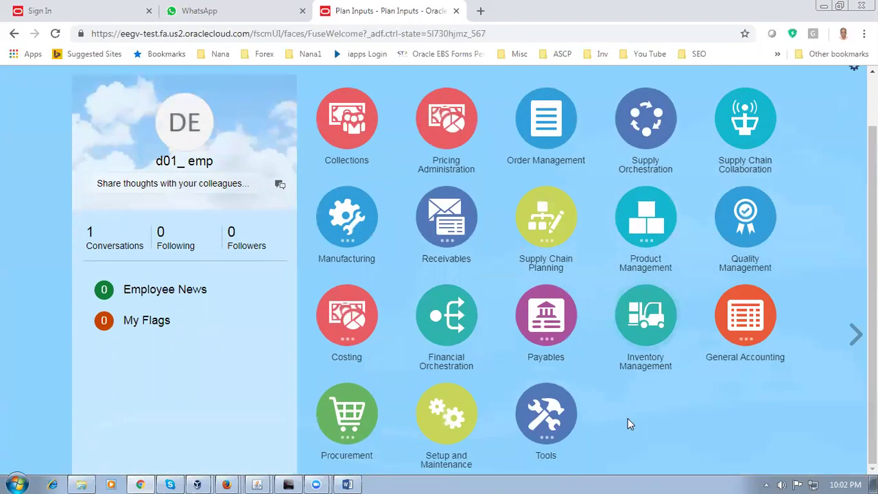
left_click(356, 415)
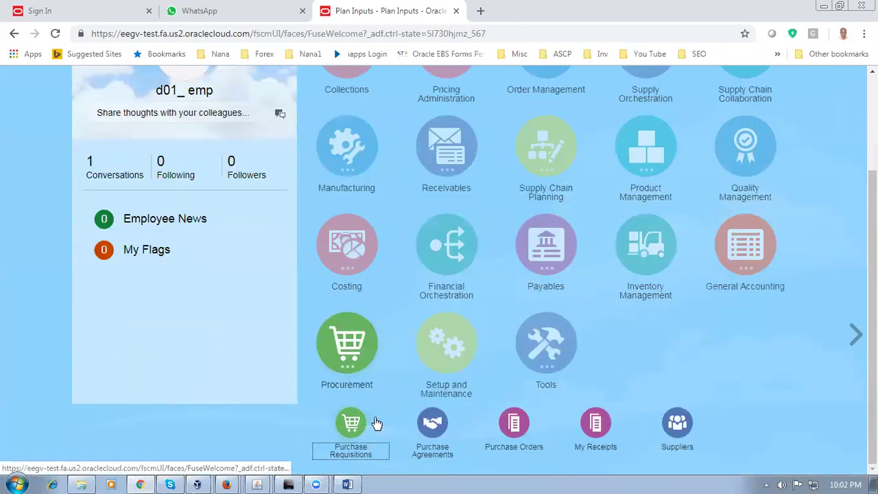
left_click(431, 421)
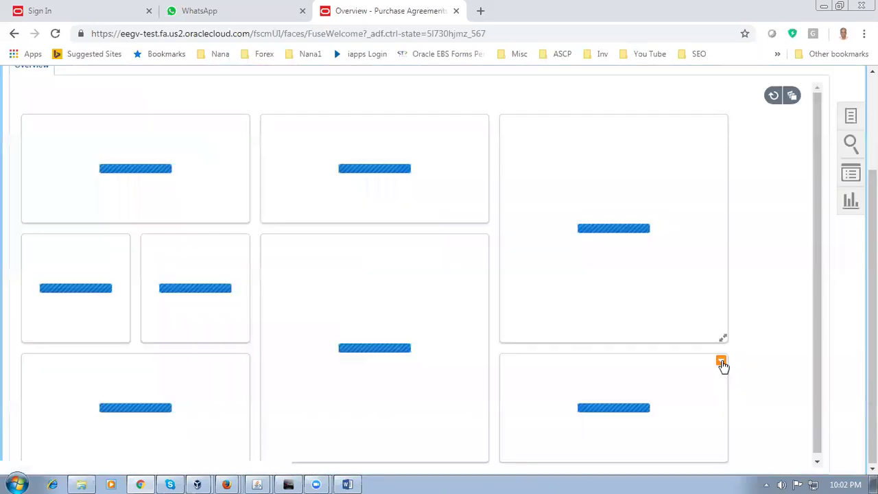
left_click(852, 118)
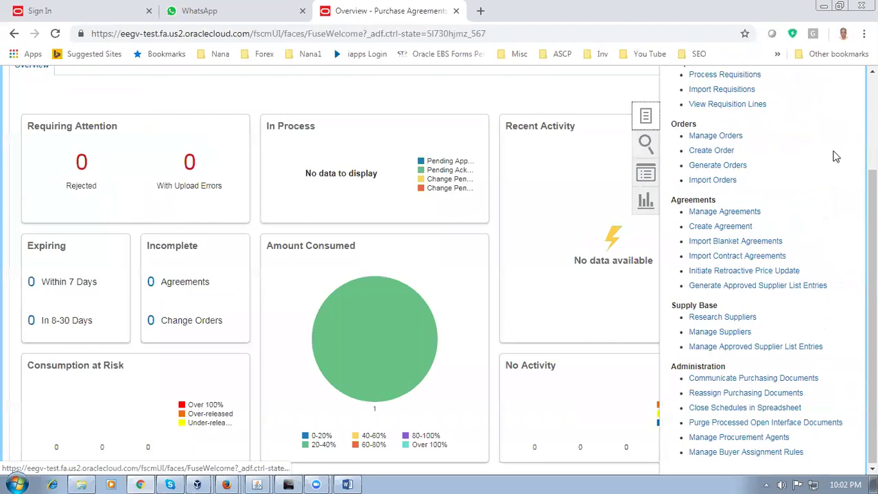
Create a myGas Blanket Agreement for procurement BU d01_business_unit with supplier d01_sup1.
left_click(718, 228)
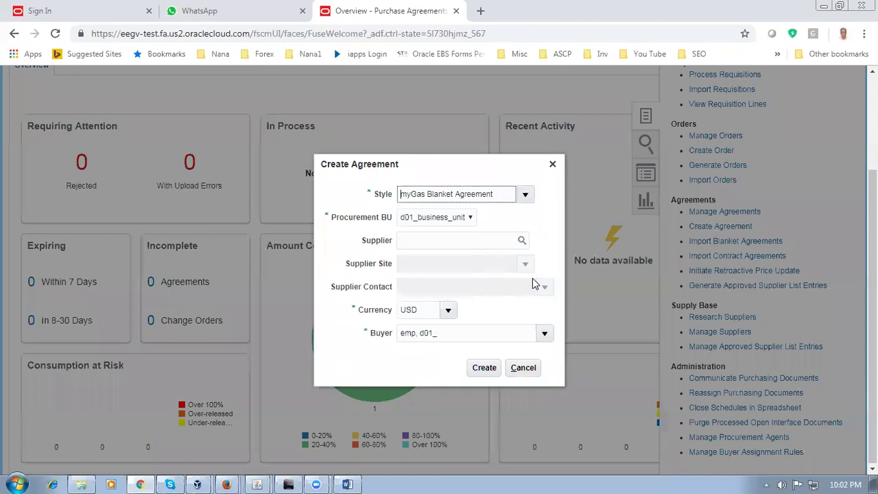
left_click(467, 242)
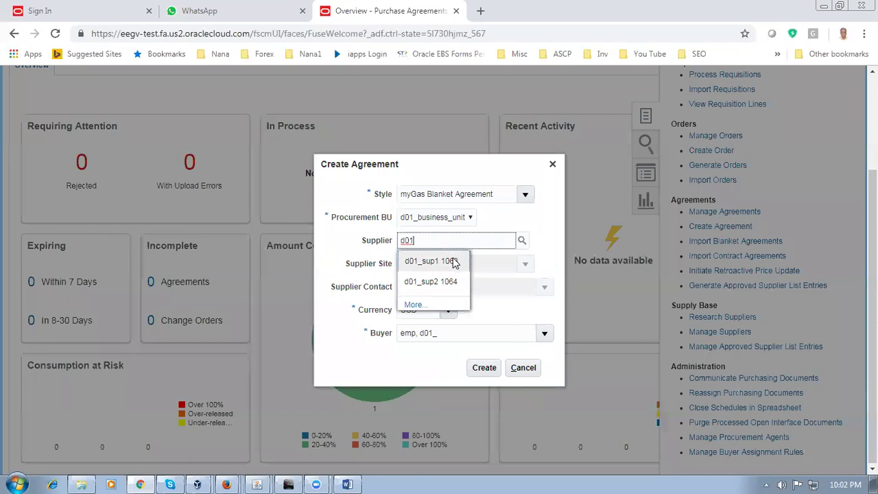
left_click(454, 263)
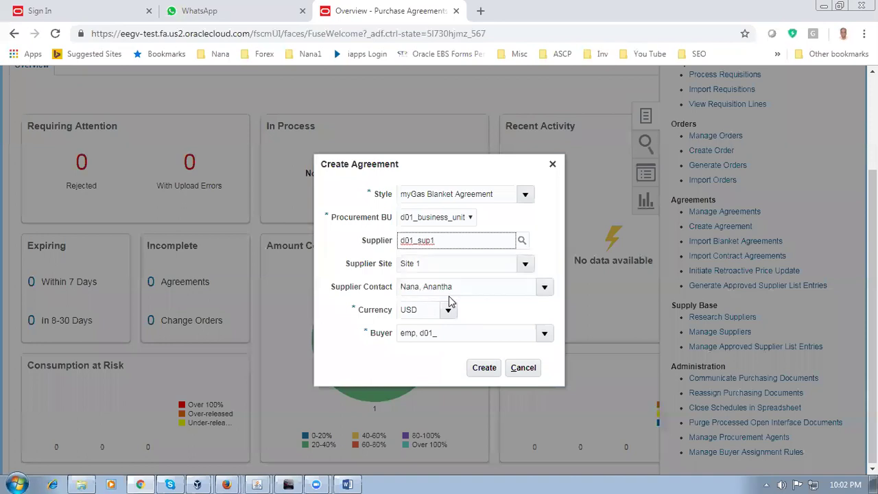
left_click(484, 369)
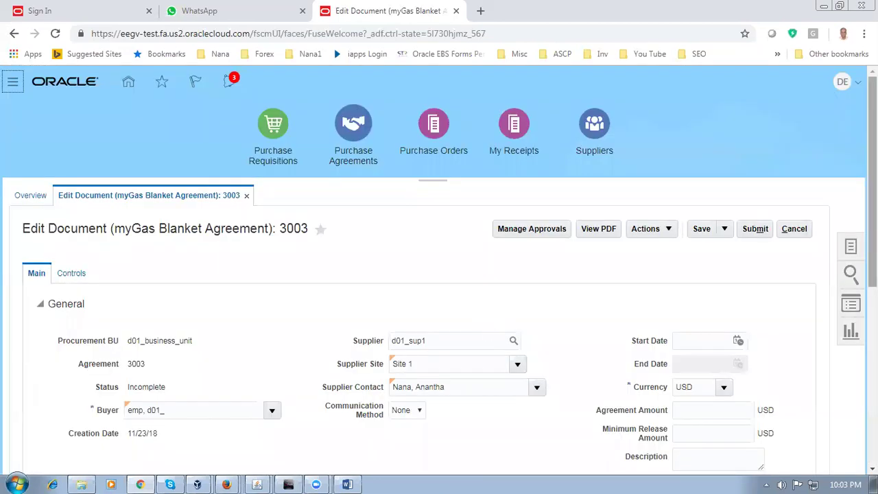
Set the agreement's start date to 11/23/18 and its agreement amount to 10,000 USD.
scroll(645, 271, "down", 1)
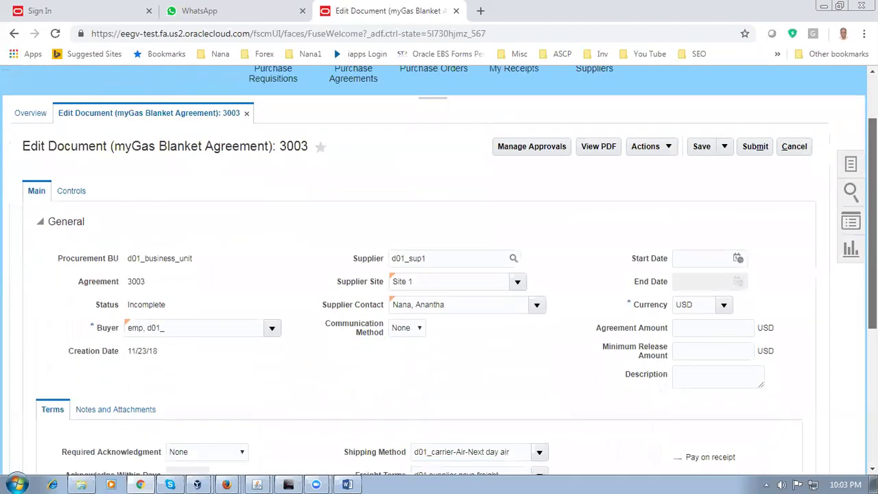
left_click(738, 259)
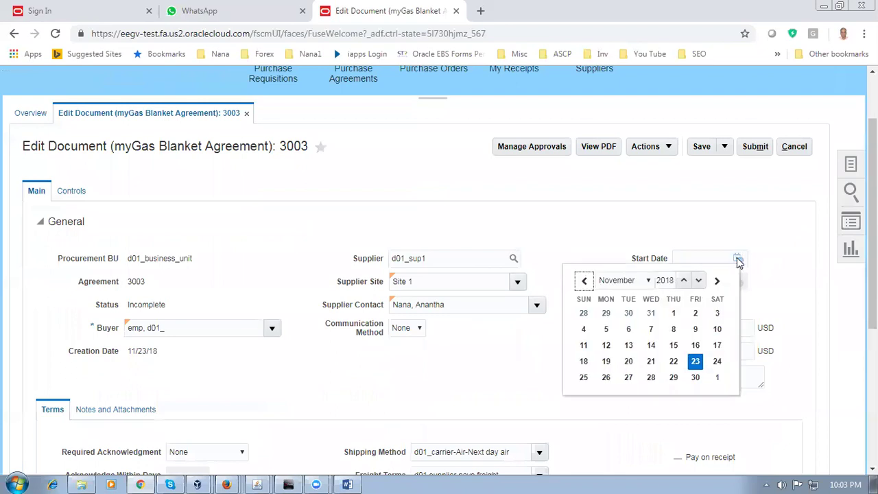
left_click(698, 360)
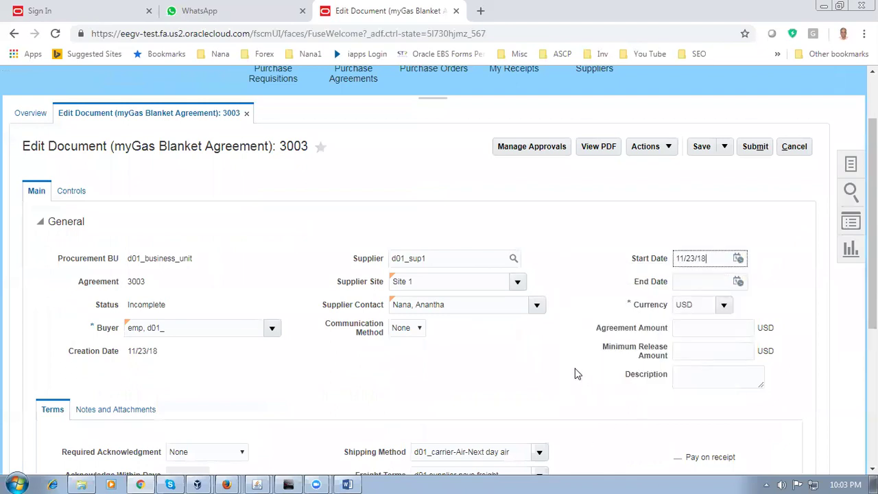
left_click(699, 330)
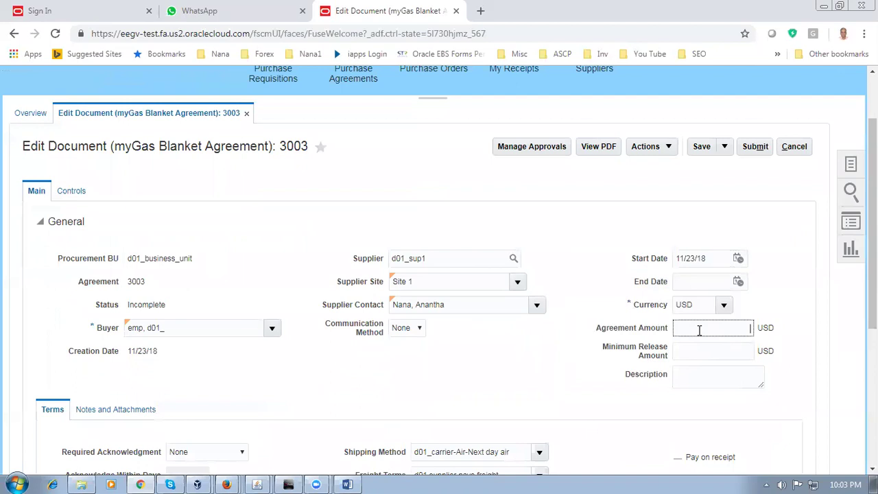
type("10000")
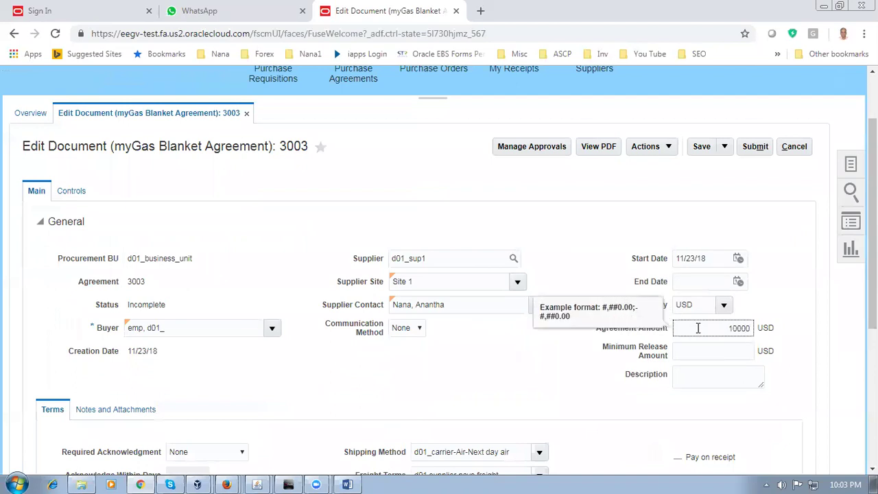
left_click(642, 232)
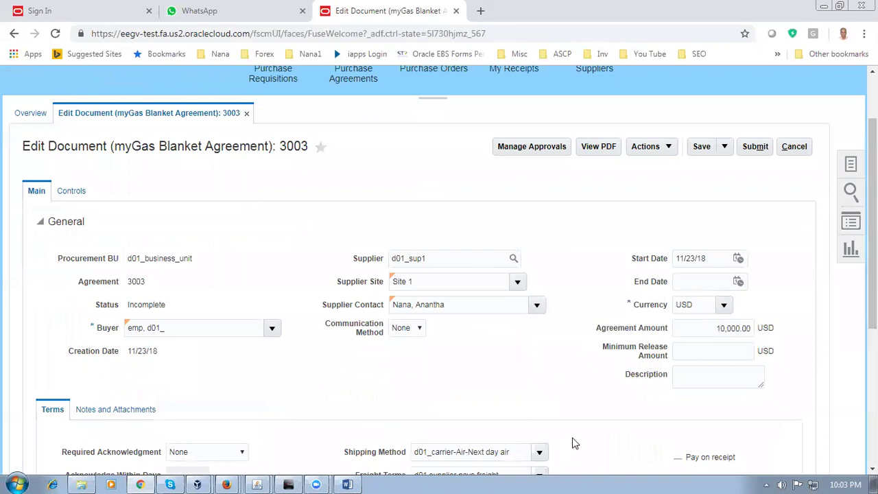
left_click(702, 352)
Add a goods line to the agreement for item d0130_btob_buy.
scroll(441, 412, "down", 5)
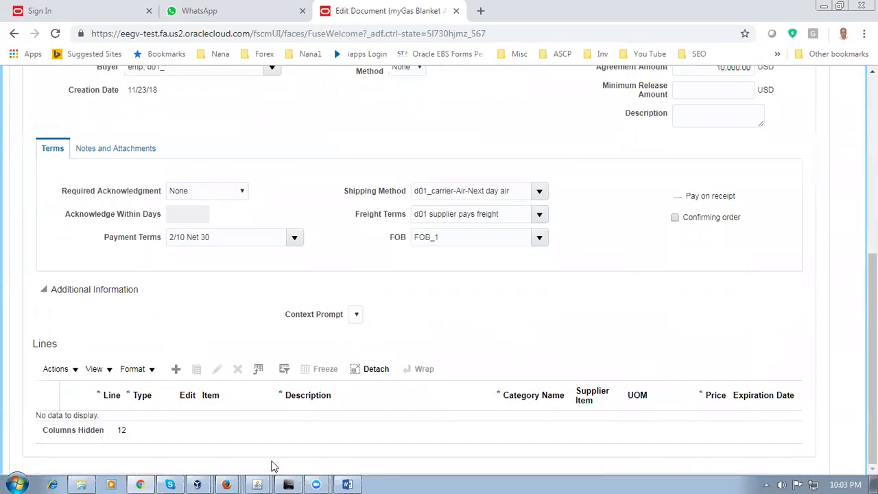
left_click(175, 369)
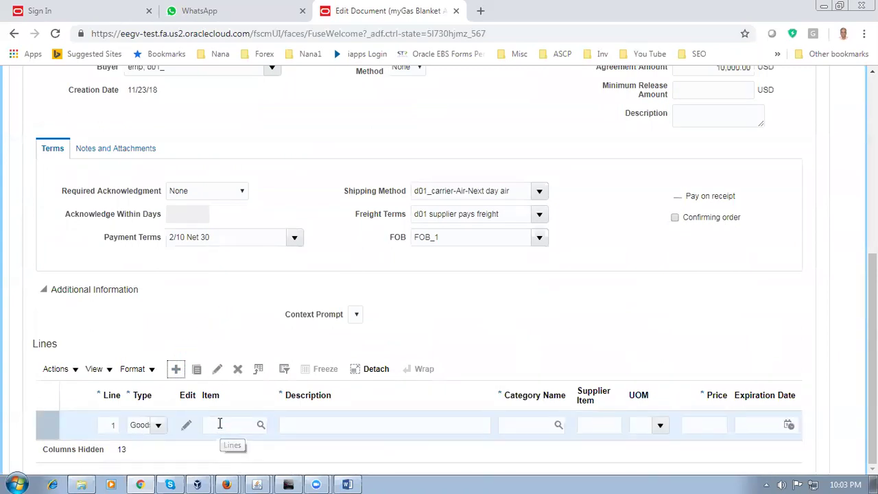
left_click(220, 424)
type("d01")
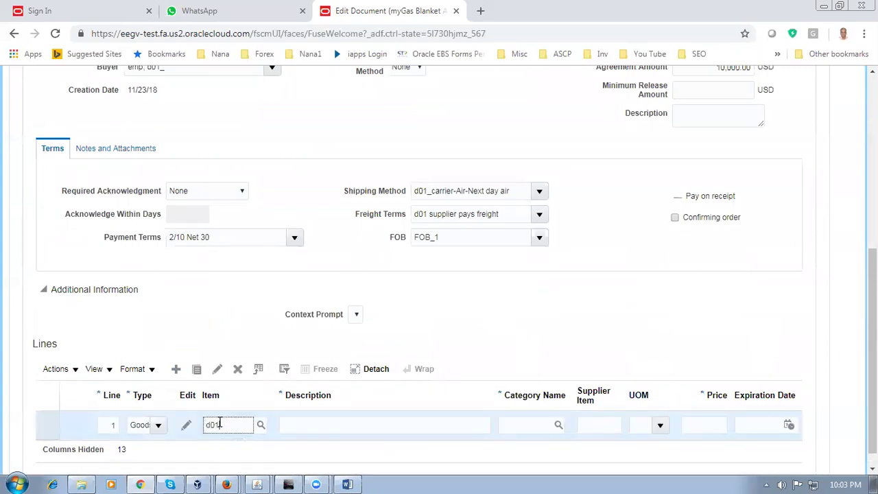
type("00")
key("Tab")
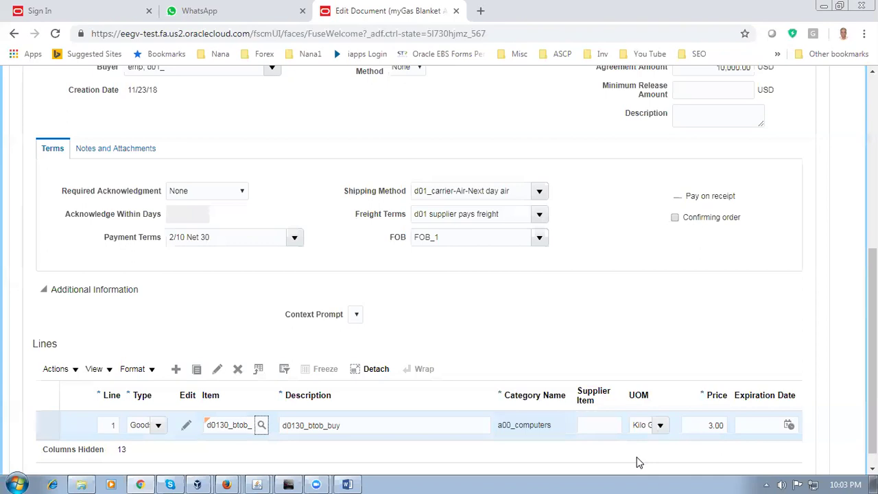
Edit the agreement line and add a price break with ship-to organization D011 and location d01_loc_1.
left_click(186, 426)
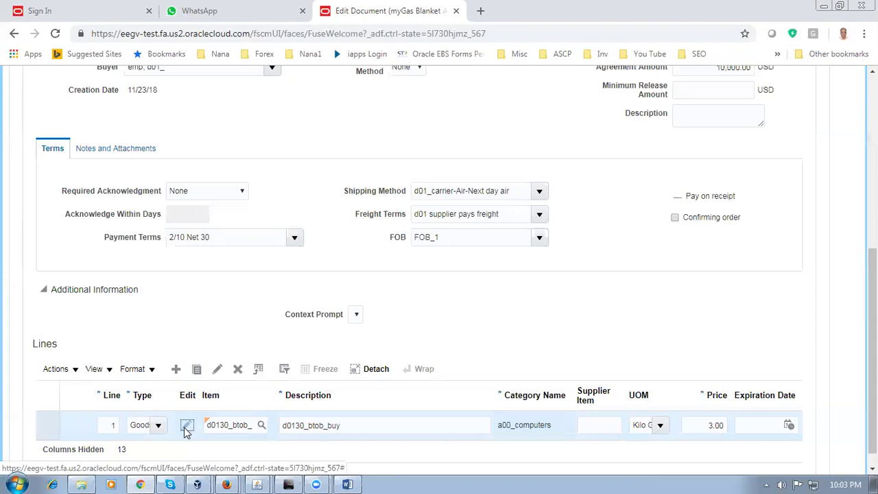
scroll(435, 366, "down", 2)
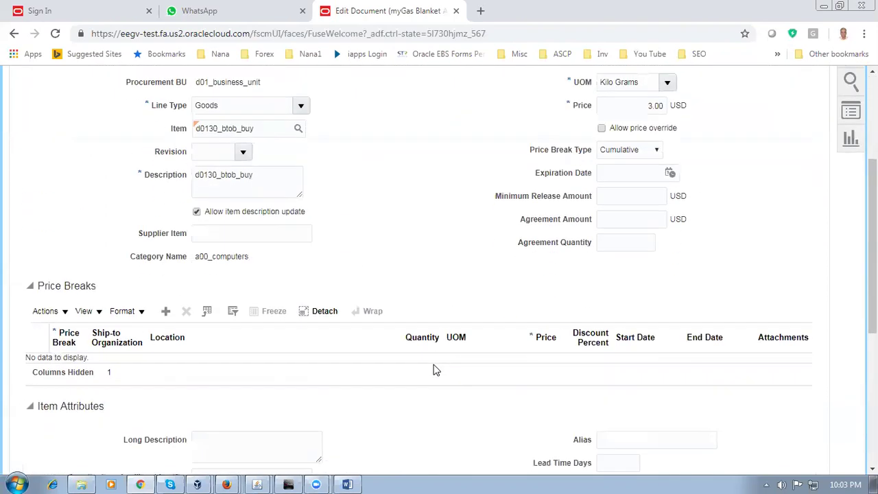
left_click(168, 312)
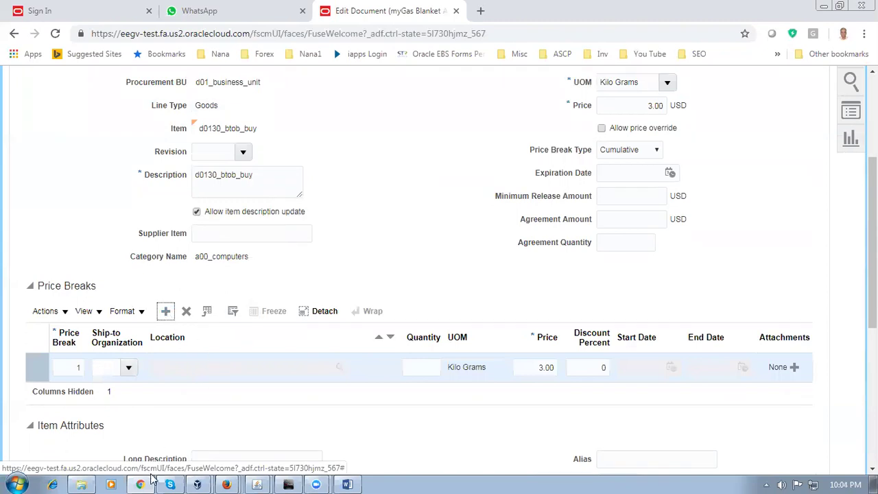
left_click(105, 368)
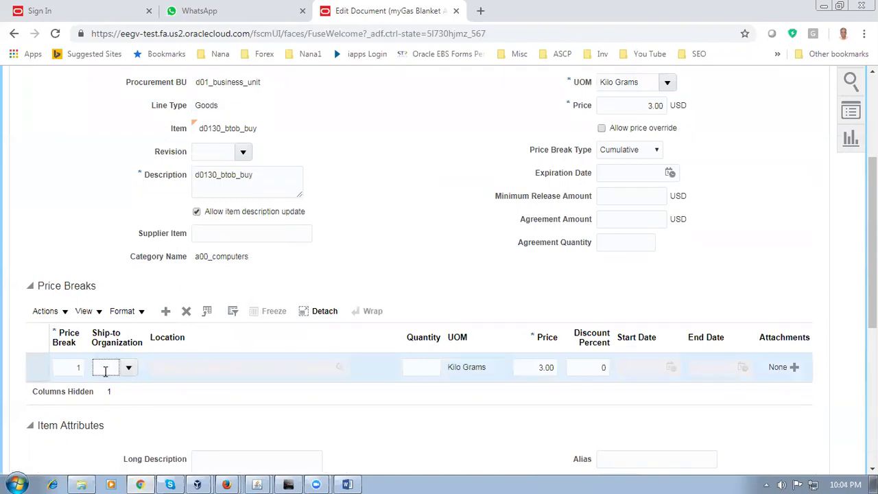
type("D001")
key("Tab")
left_click(265, 367)
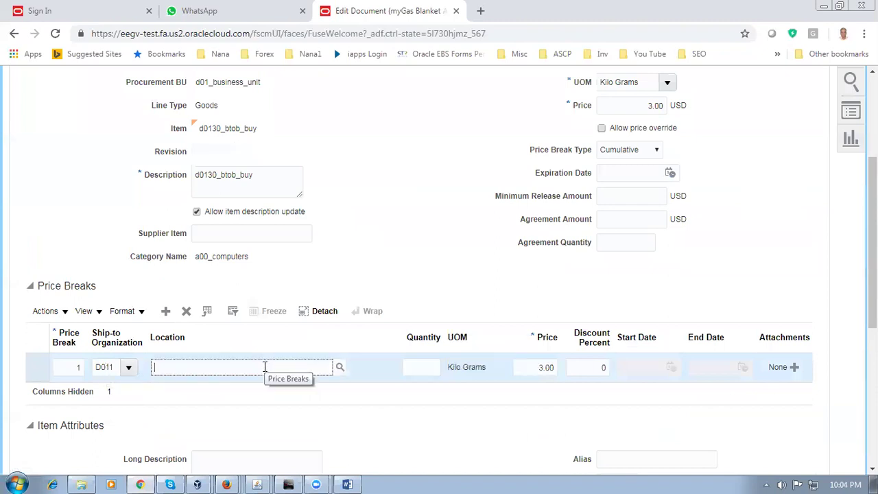
type("d01")
key("Tab")
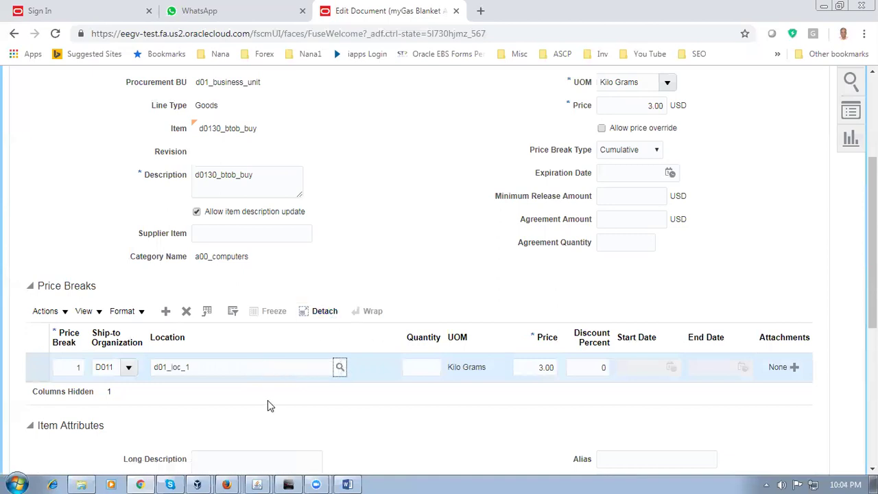
Give the price break a quantity of 10 and a 10 percent discount, and return to the agreement.
left_click(407, 372)
type("10")
key("Tab")
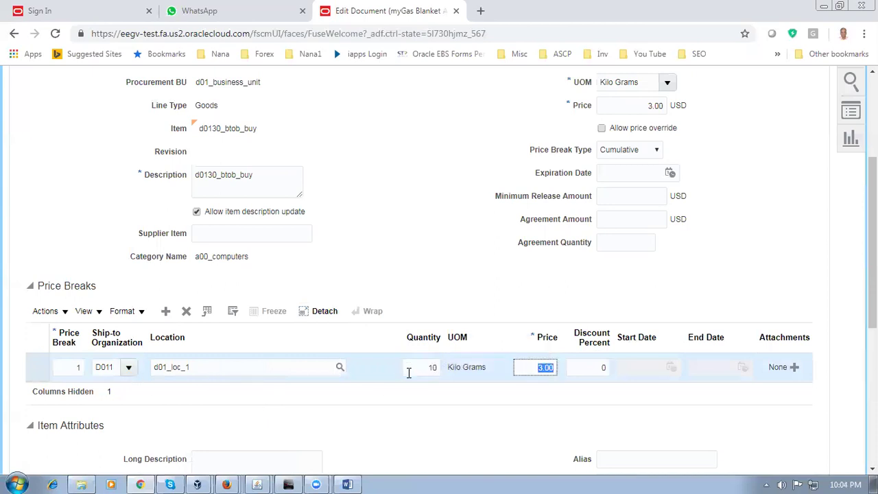
left_click(607, 371)
type("10")
left_click(586, 303)
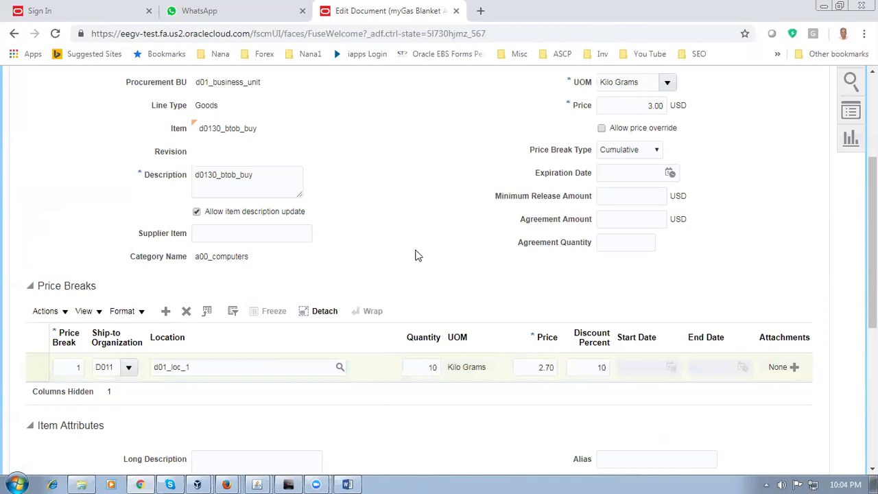
scroll(415, 255, "up", 3)
left_click(762, 229)
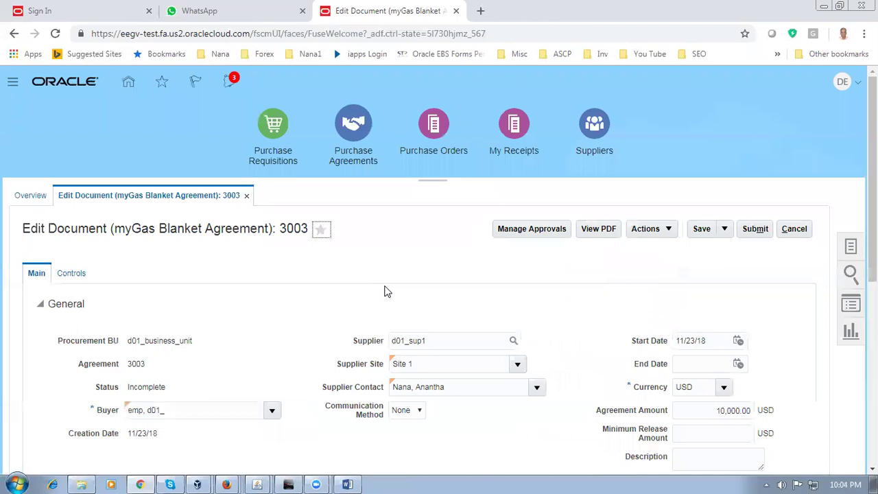
In the agreement's order creation controls, enable grouping requisitions by customer sales order.
left_click(69, 273)
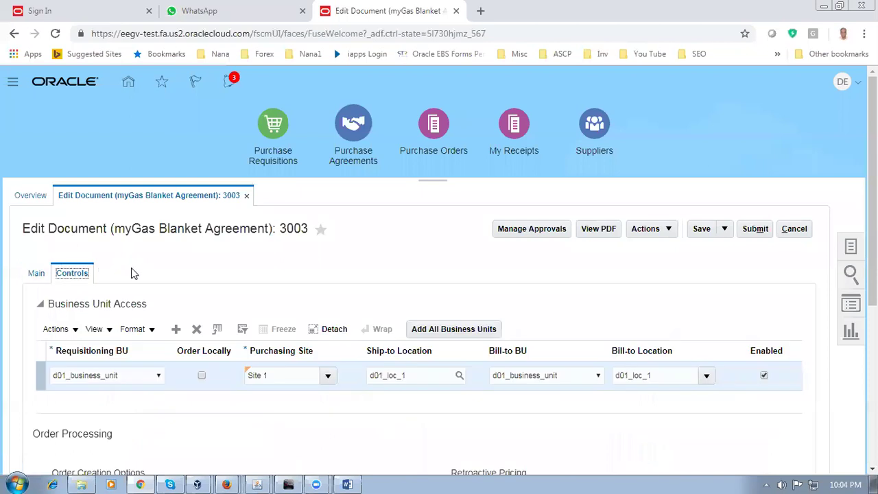
scroll(133, 273, "down", 3)
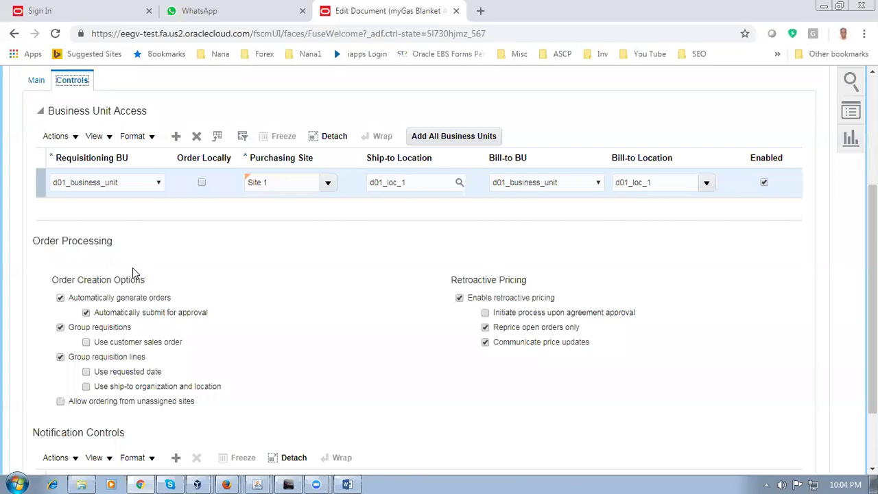
left_click(85, 343)
scroll(346, 354, "up", 1)
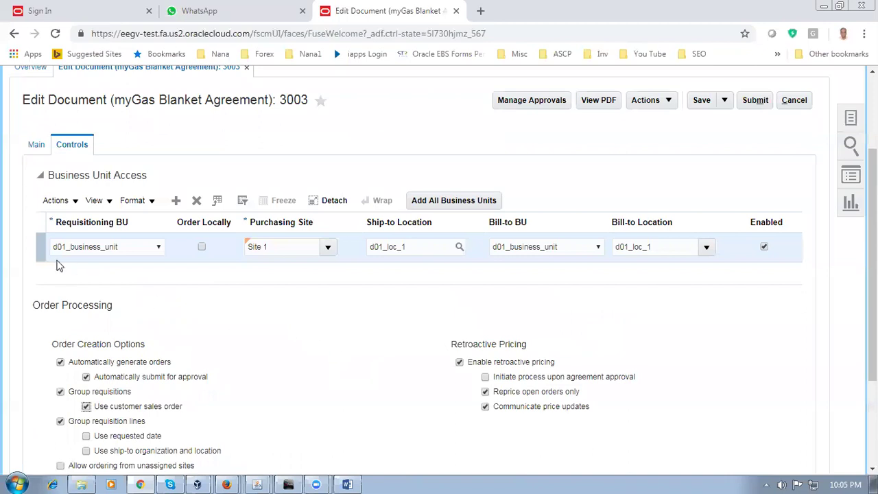
left_click(38, 251)
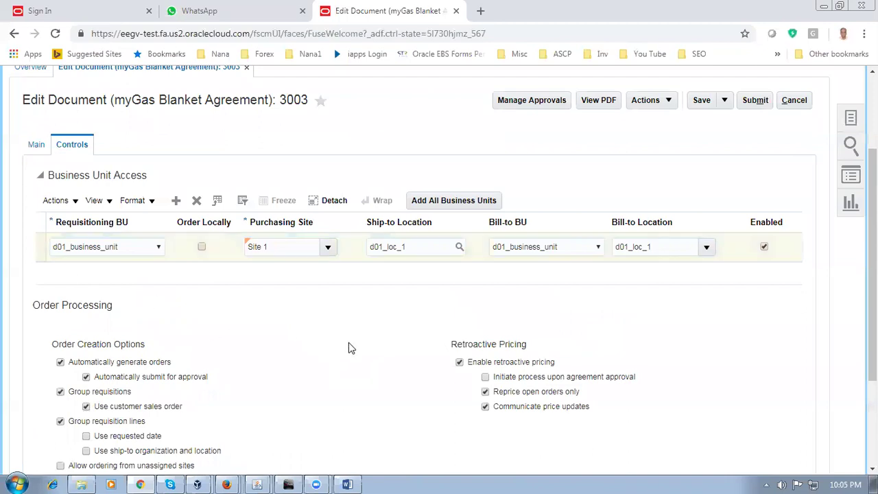
Save the blanket agreement, submit it for approval and dismiss the confirmation.
left_click(707, 104)
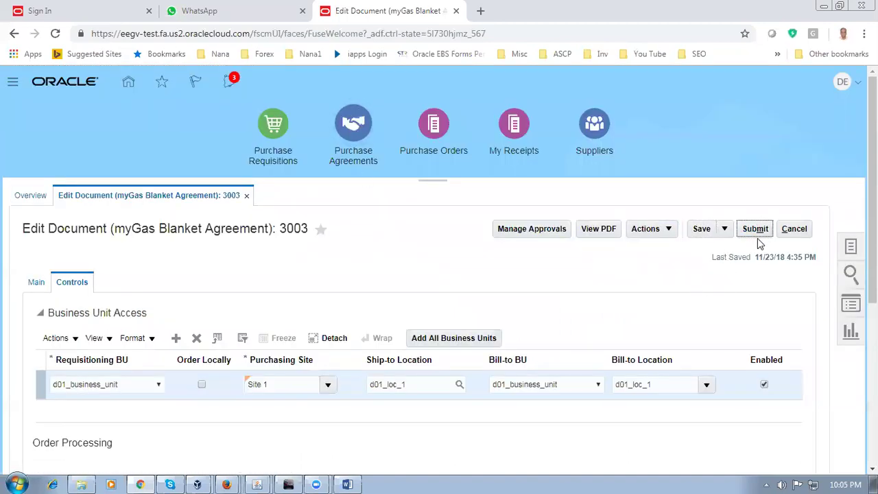
left_click(764, 232)
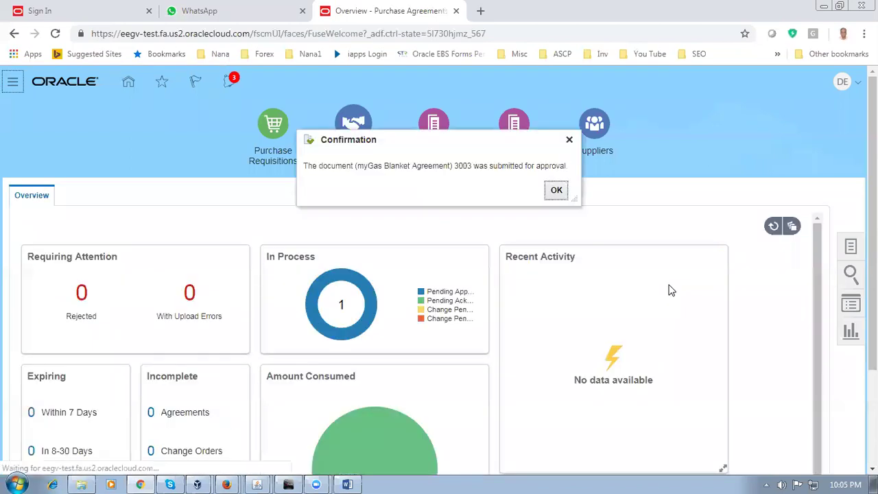
left_click(556, 193)
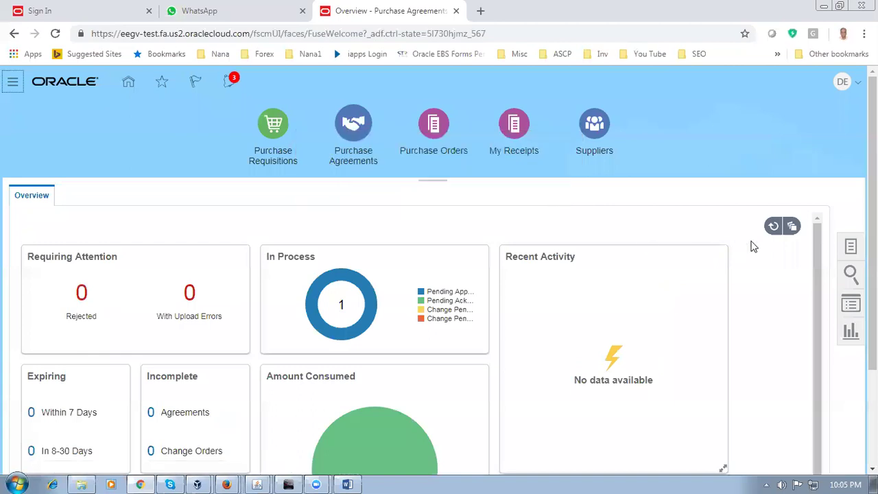
Open Manage Agreements from the task list and search for agreement 3003.
left_click(851, 247)
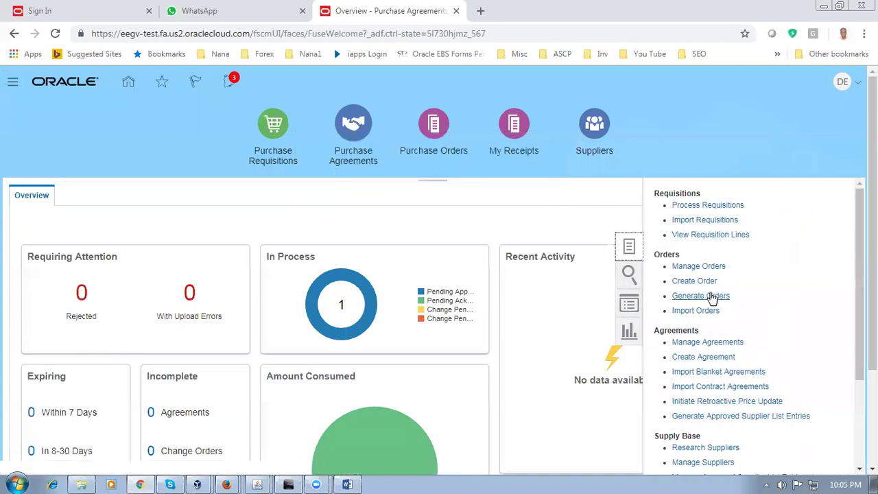
left_click(713, 343)
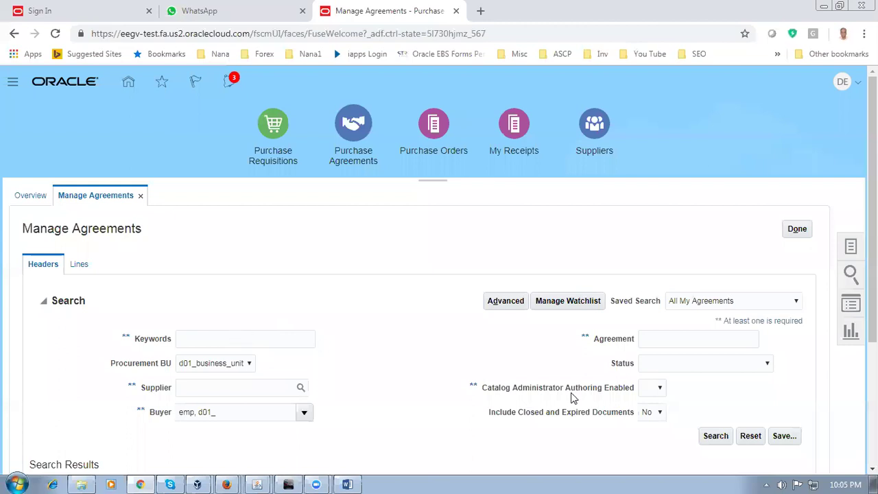
left_click(666, 341)
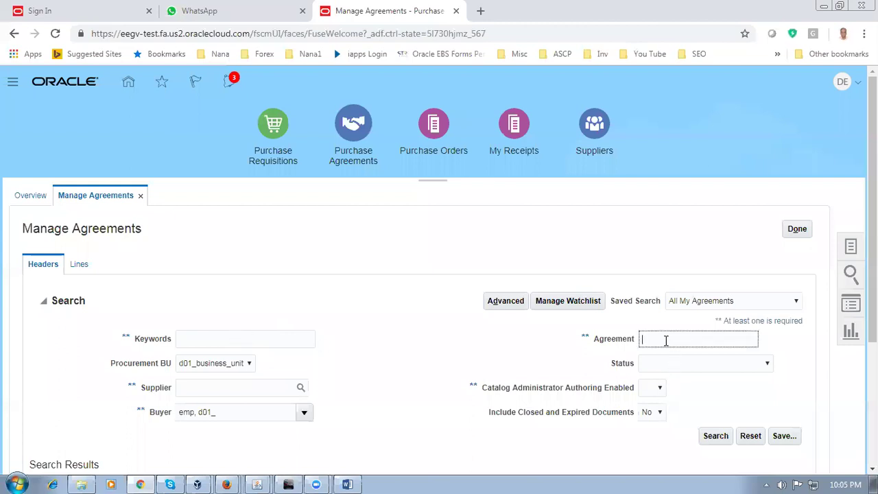
key("Tab")
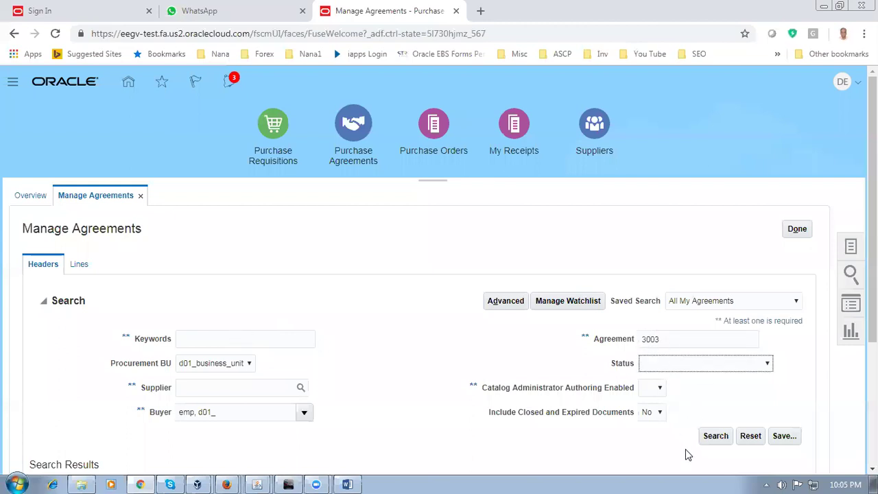
left_click(716, 436)
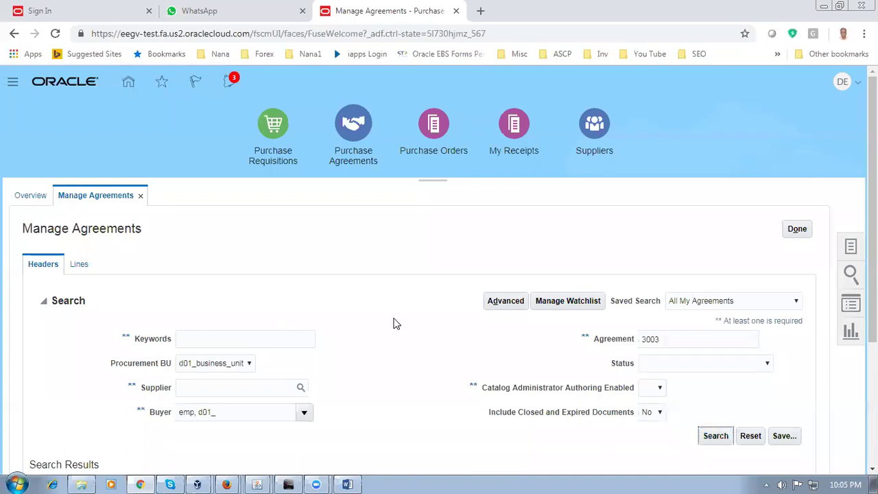
Clear the buyer filter, dismiss the connection error and repeat the search for agreement 3003 to refresh its status.
left_click_drag(236, 410, 82, 421)
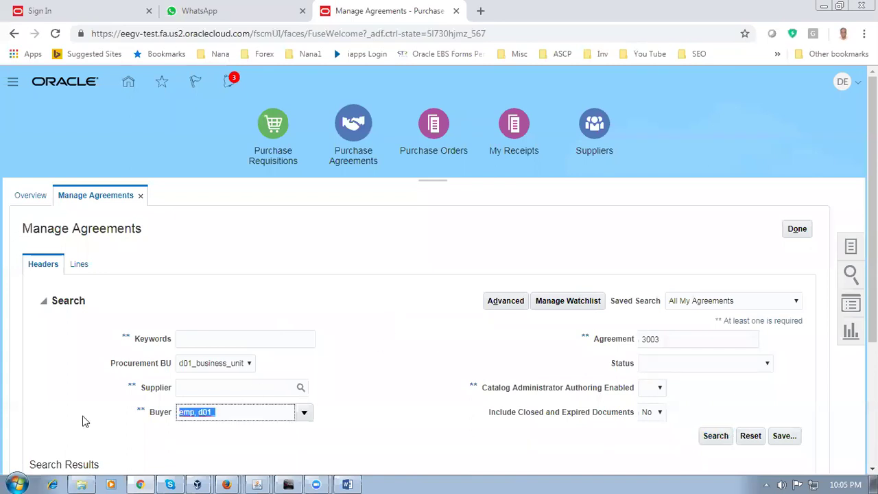
key("BackSpace")
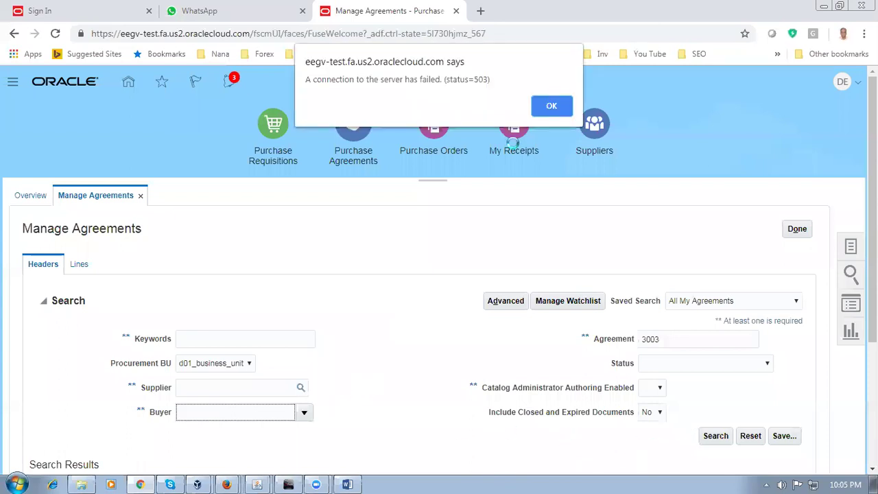
left_click(553, 107)
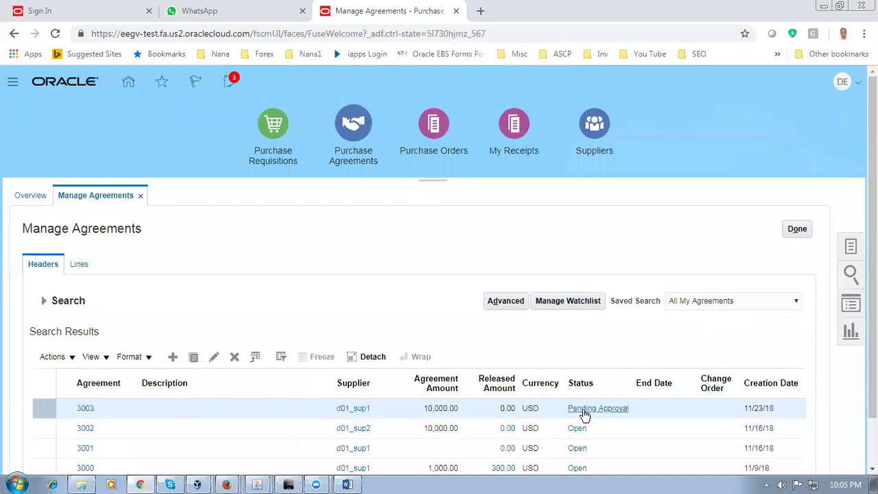
left_click(44, 302)
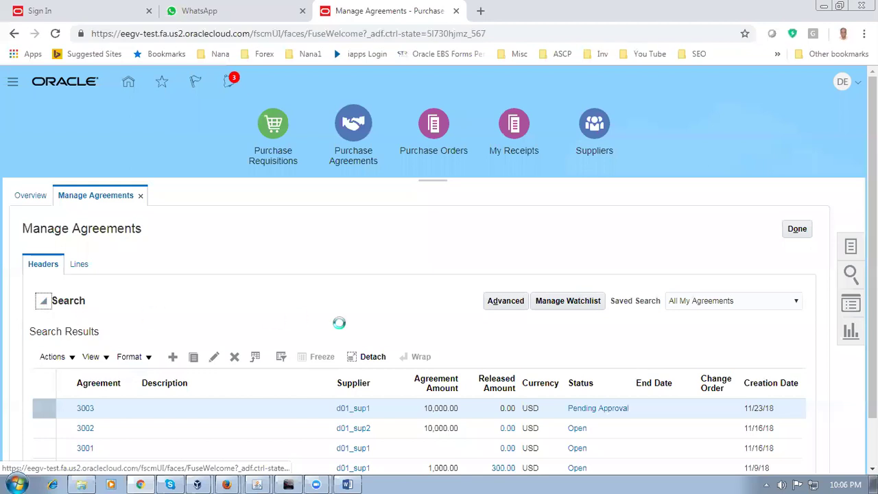
left_click(714, 437)
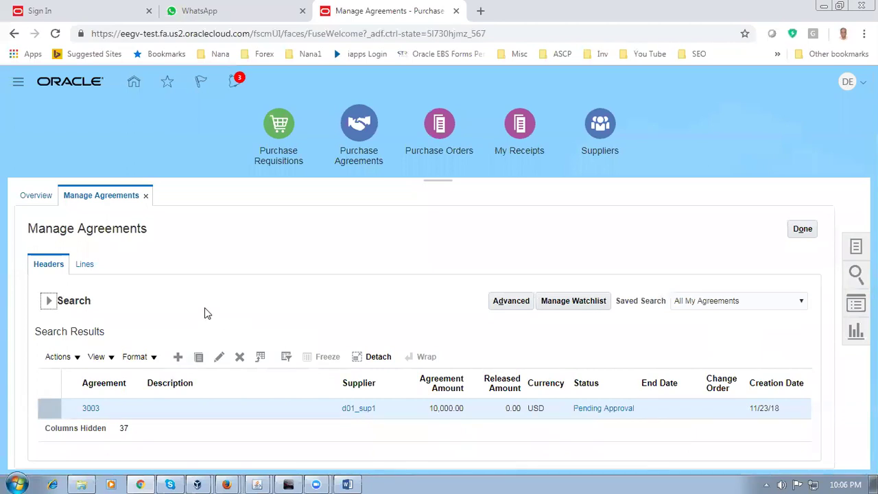
left_click(50, 302)
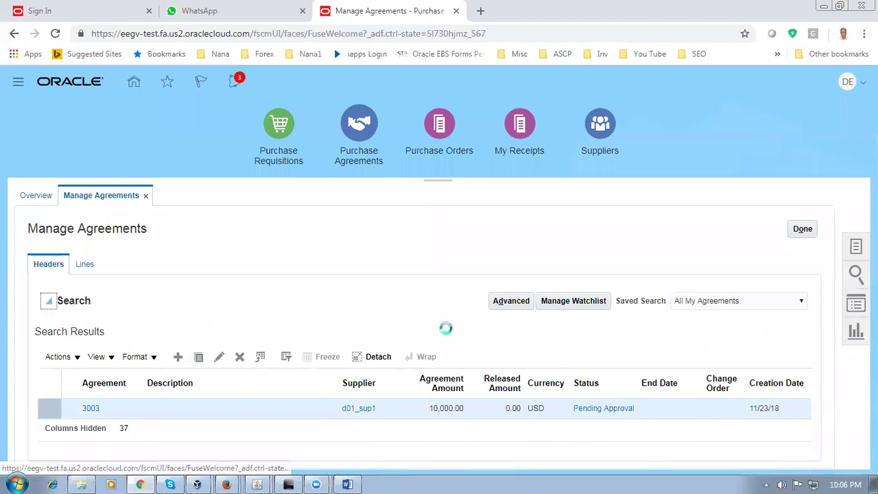
left_click(713, 437)
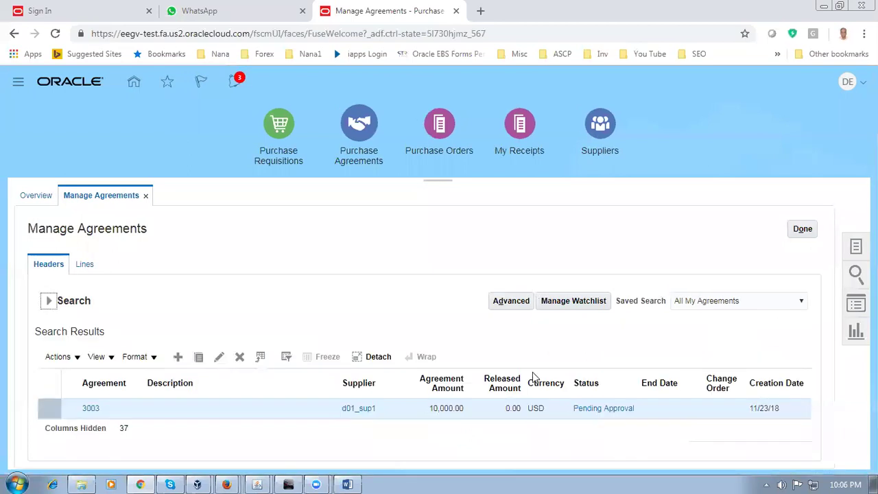
Review the approval action details of agreement 3003, return to Manage Agreements and run the search again.
left_click(599, 410)
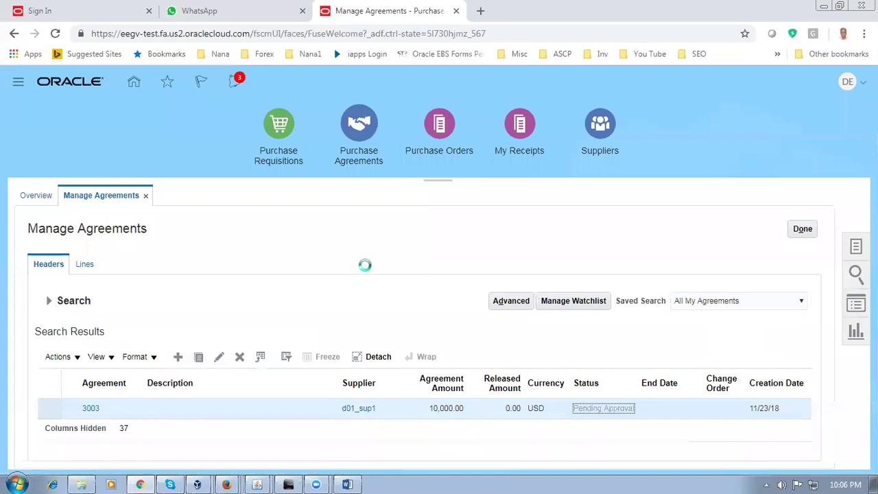
scroll(365, 274, "down", 3)
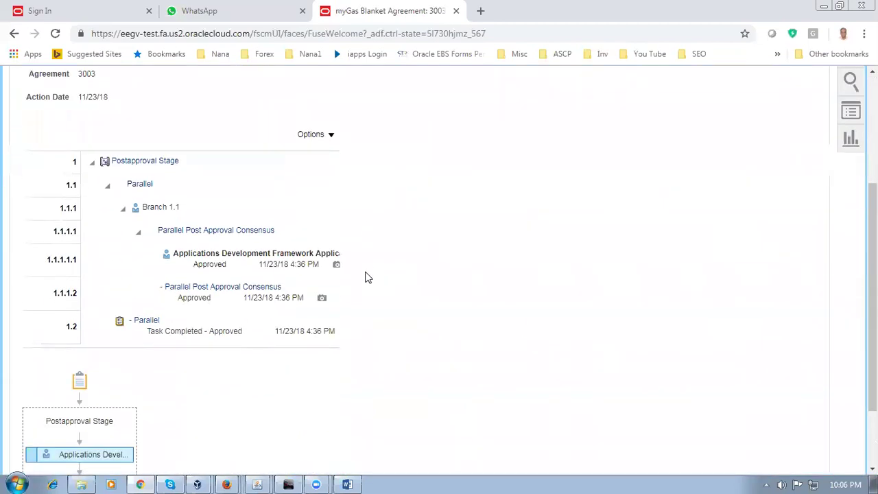
scroll(365, 276, "down", 2)
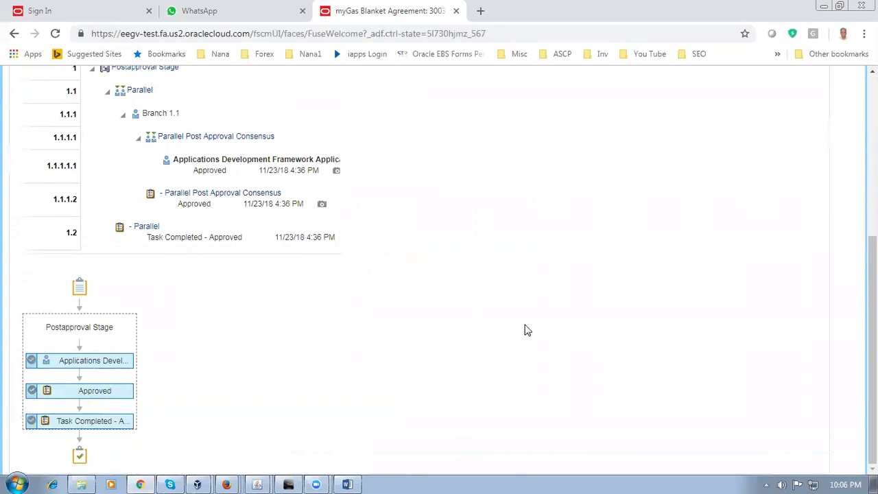
scroll(687, 301, "up", 3)
scroll(741, 238, "up", 2)
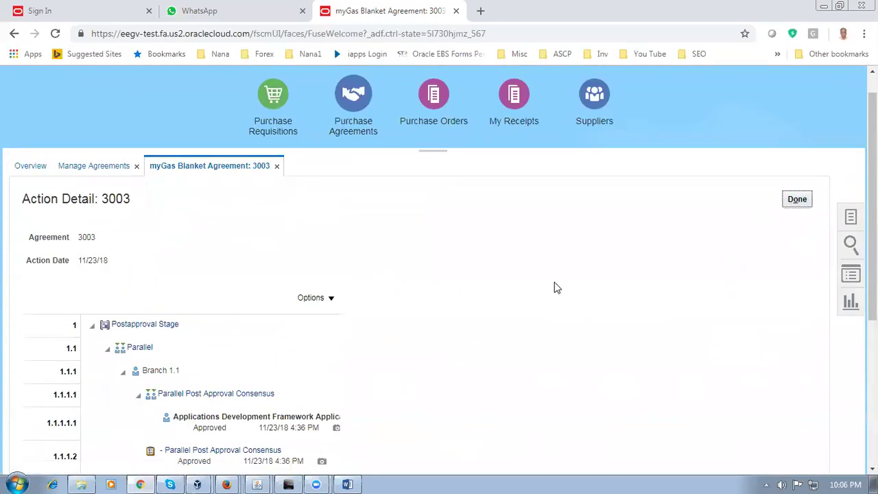
left_click(798, 203)
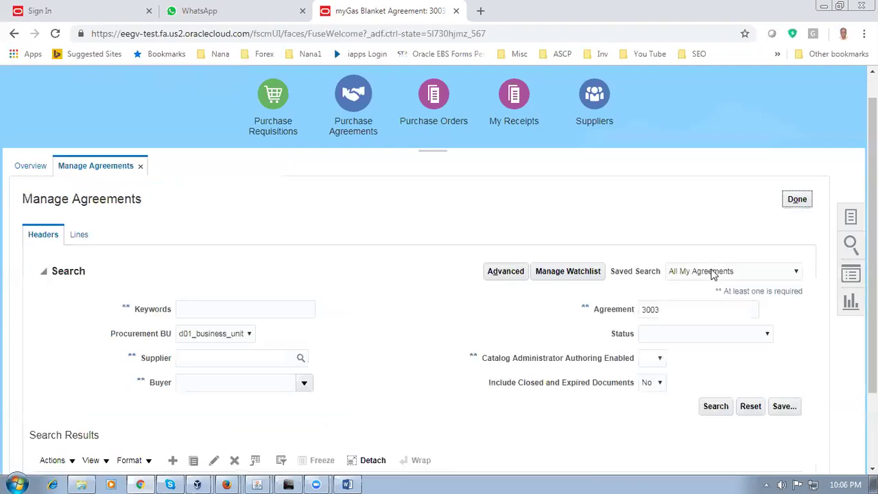
scroll(696, 314, "down", 3)
left_click(714, 309)
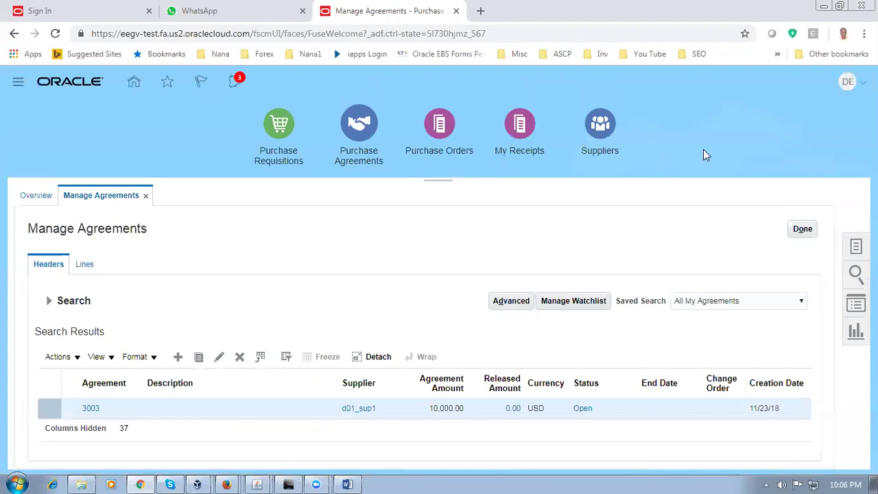
Go to Setup and Maintenance and open its task search page.
left_click(847, 86)
left_click(742, 230)
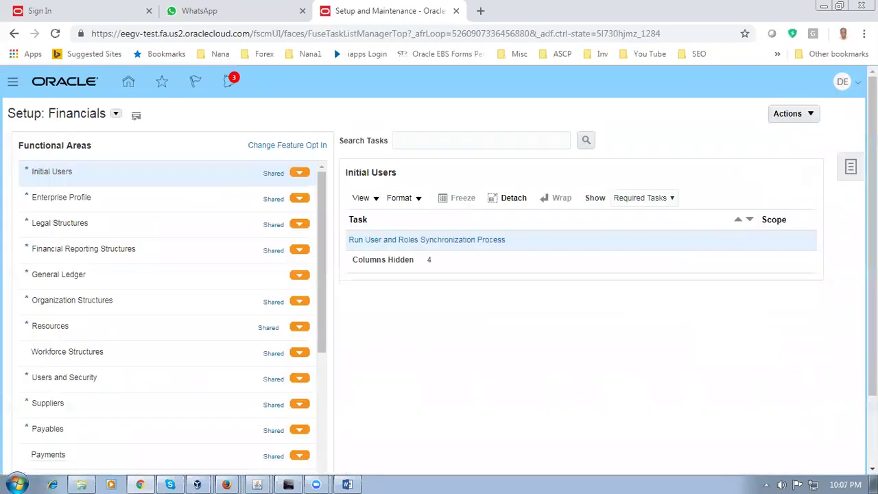
left_click(854, 170)
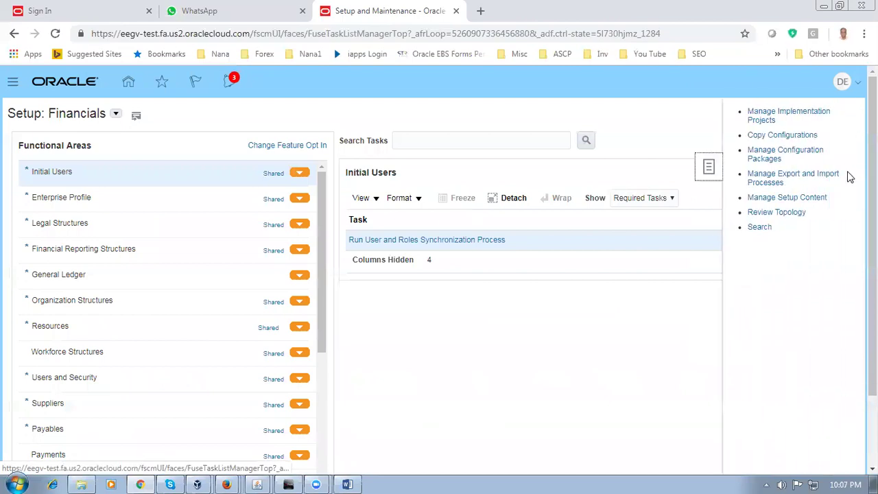
left_click(760, 227)
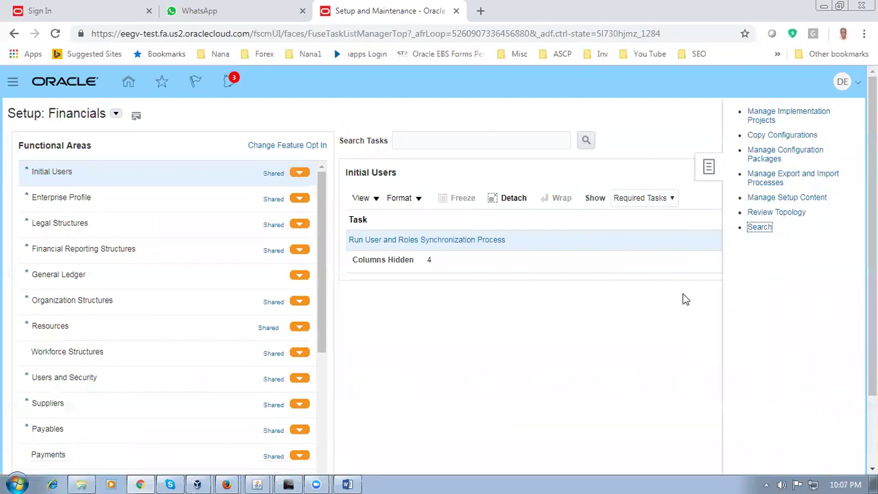
left_click(760, 228)
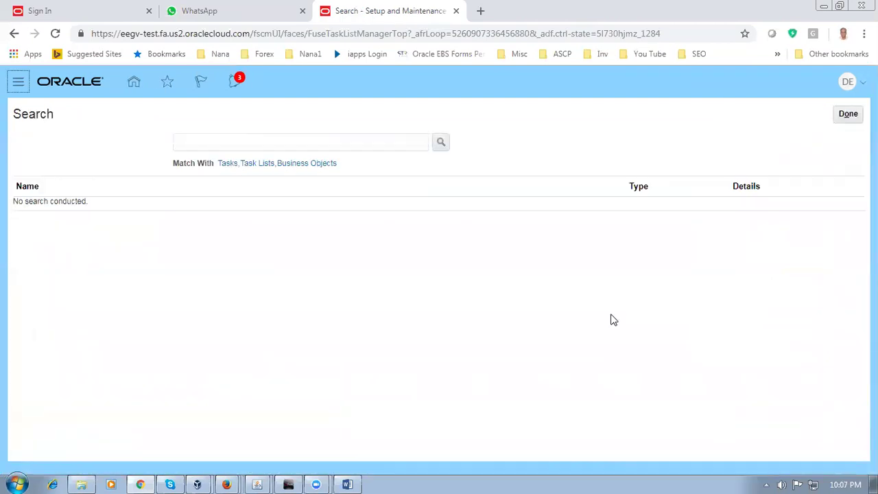
Search the setup tasks for conf%proc%busi% and open Configure Procurement Business Function for procurement BU d01_business_unit.
left_click(200, 143)
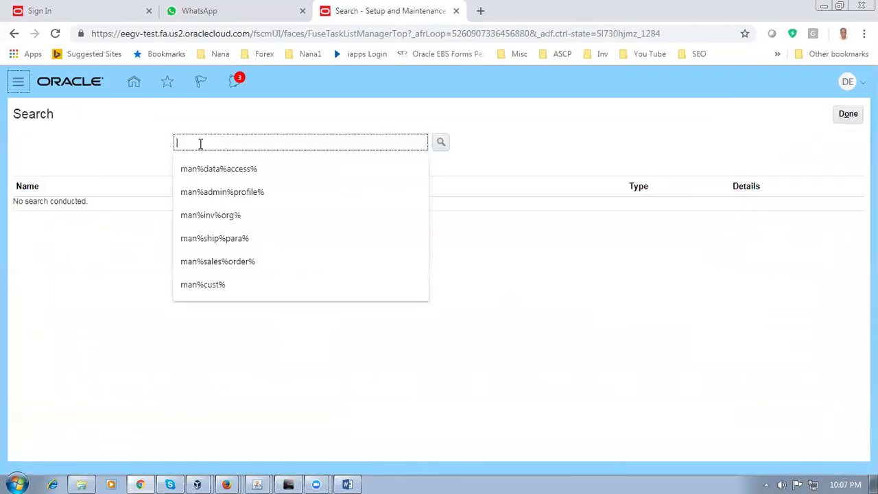
type("conf%pr")
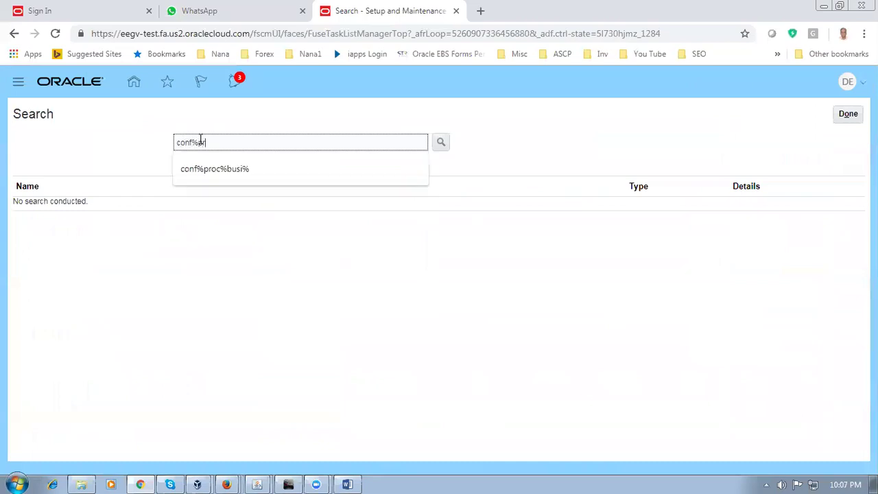
type("oc%busi%")
key("Return")
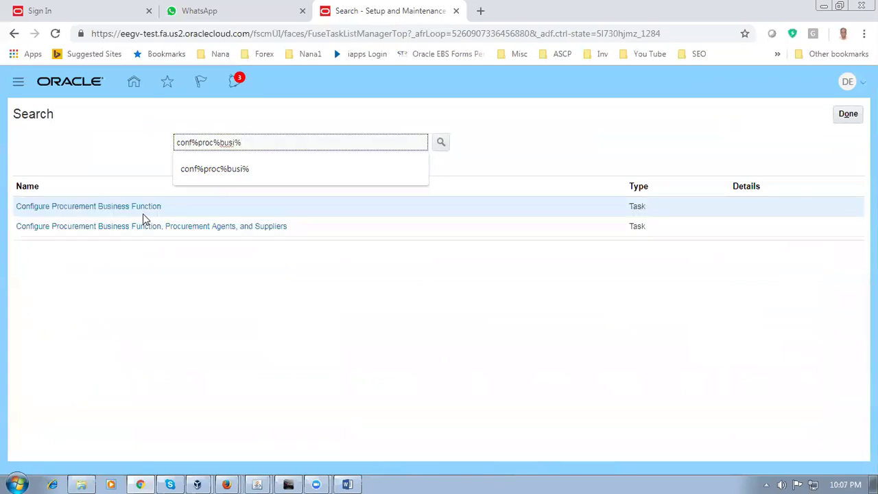
left_click(139, 209)
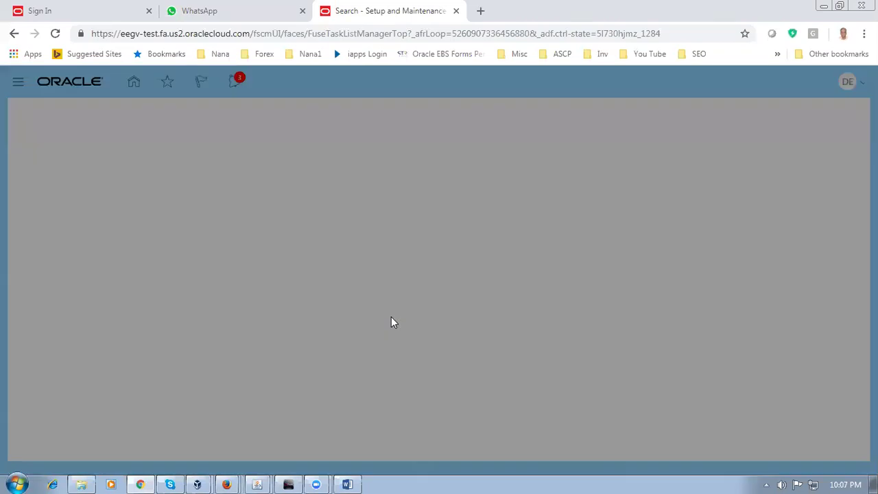
left_click(474, 262)
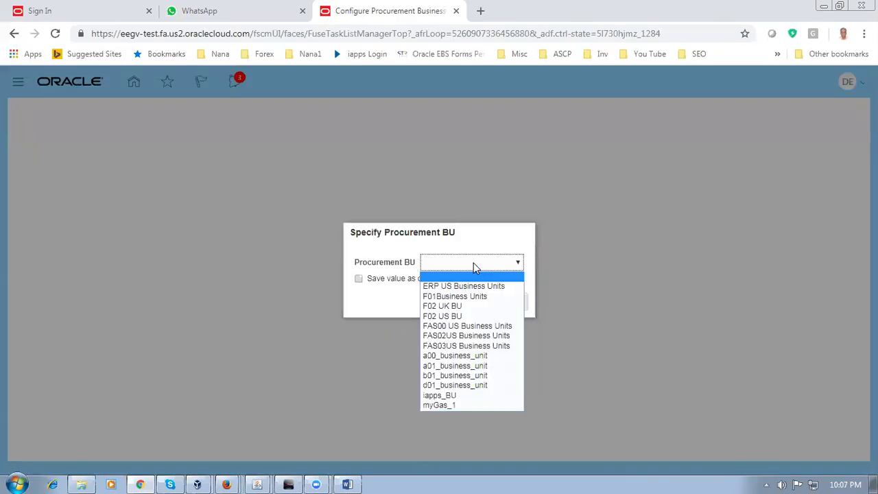
left_click(482, 385)
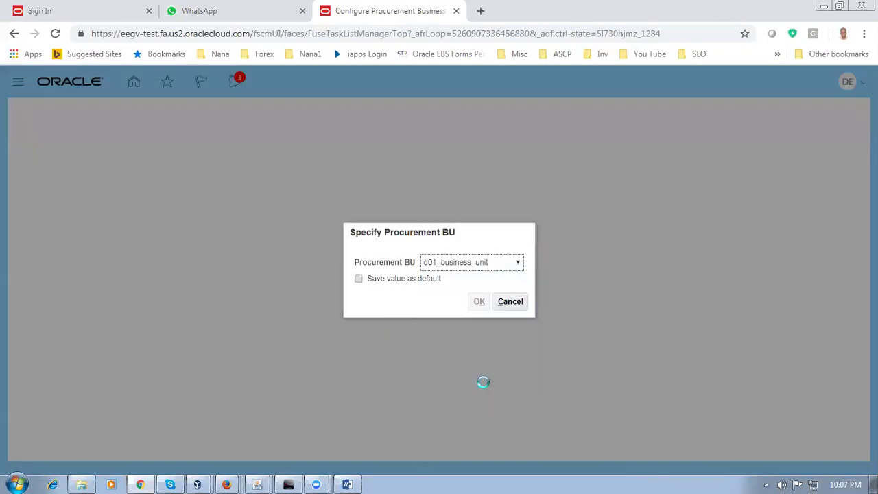
left_click(480, 302)
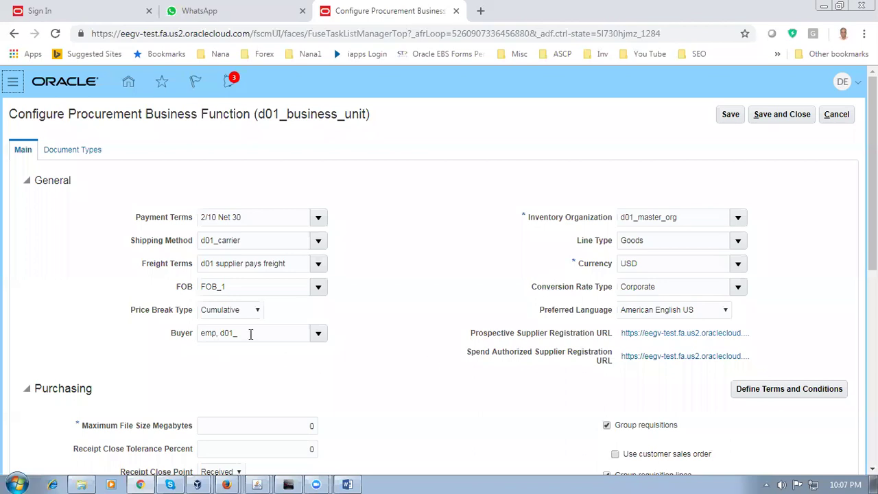
Check the default buyer in the business function's general settings, and return to the setup overview without saving.
left_click_drag(250, 334, 180, 353)
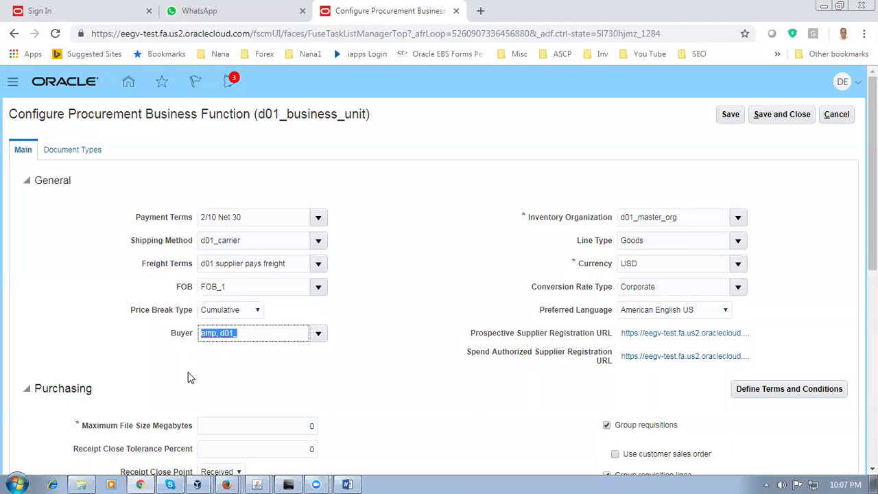
left_click(192, 377)
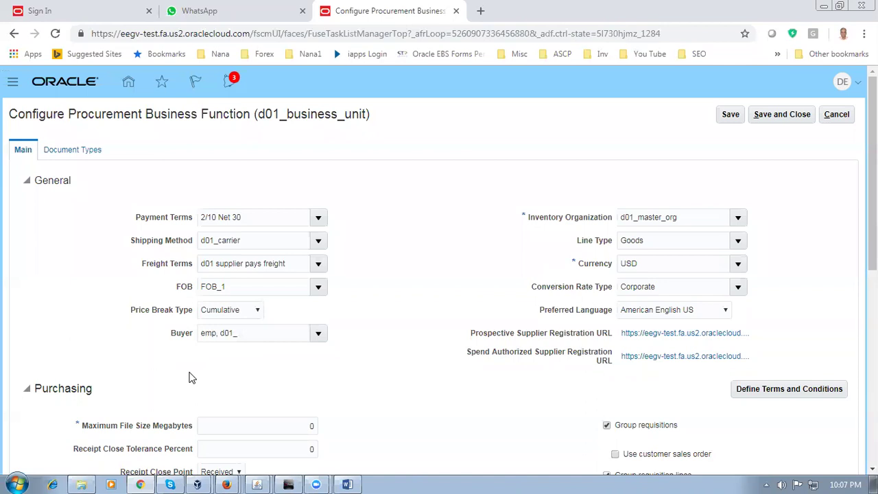
left_click_drag(274, 336, 173, 344)
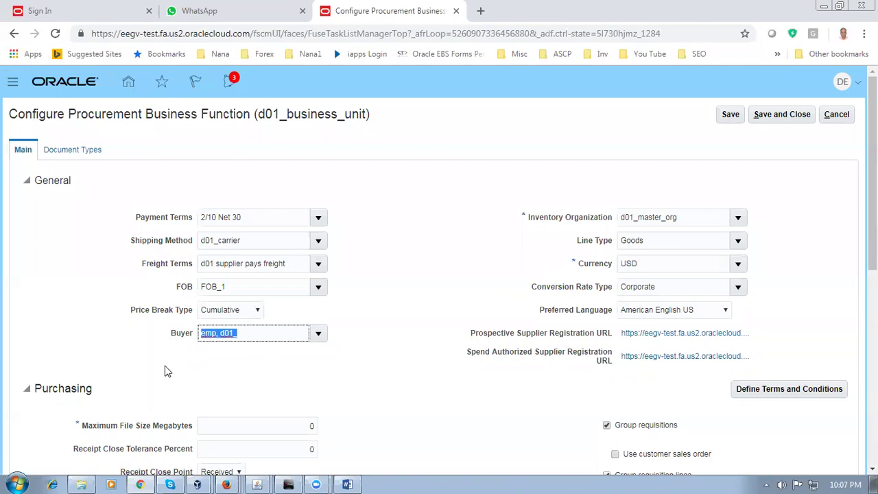
left_click(170, 371)
left_click(258, 333)
left_click_drag(257, 333, 201, 333)
left_click(203, 369)
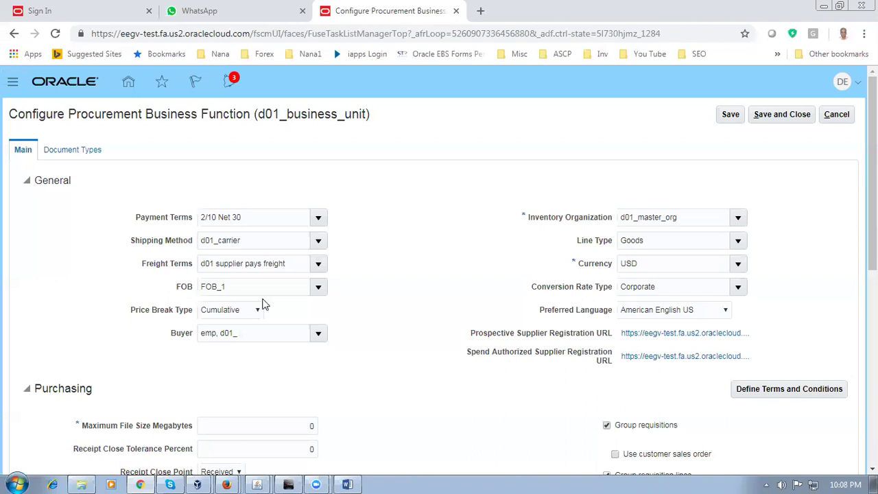
left_click(834, 122)
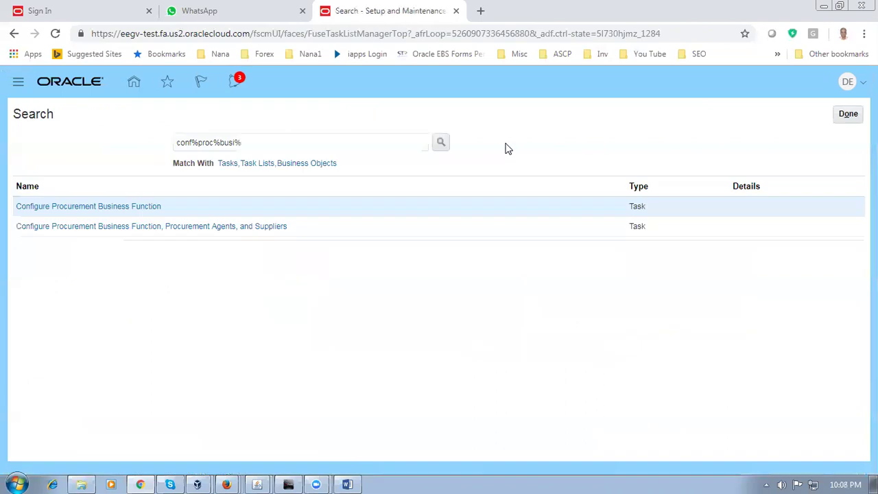
left_click(848, 116)
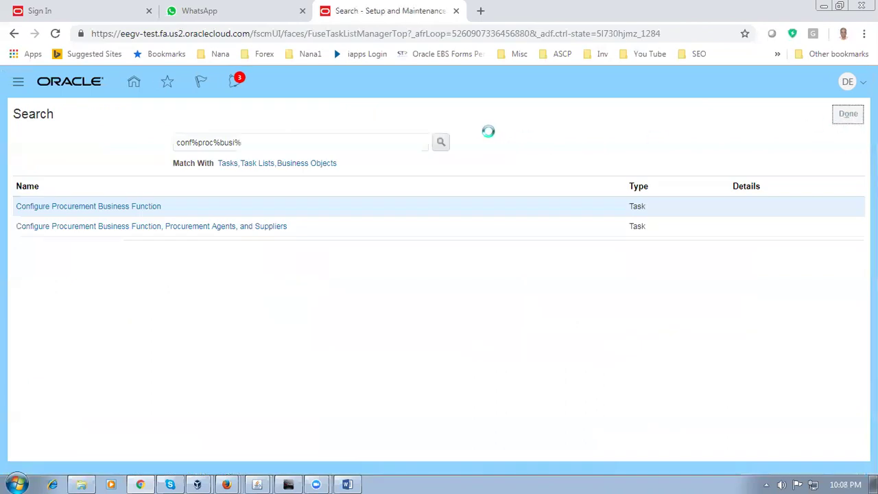
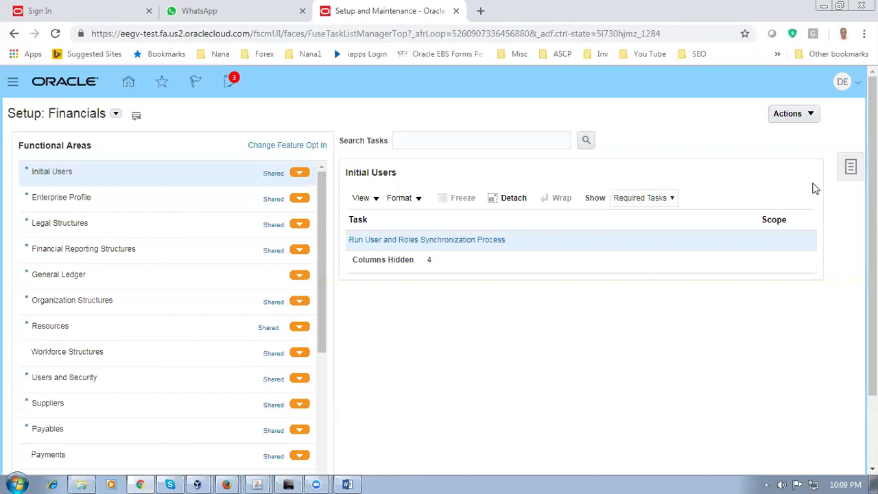
Open the setup task search page and search for conf%proc%busi%.
left_click(849, 170)
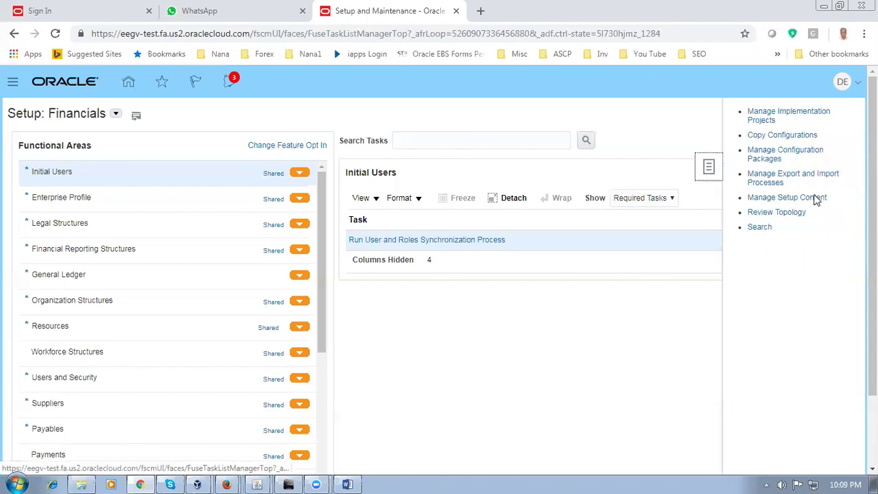
left_click(759, 227)
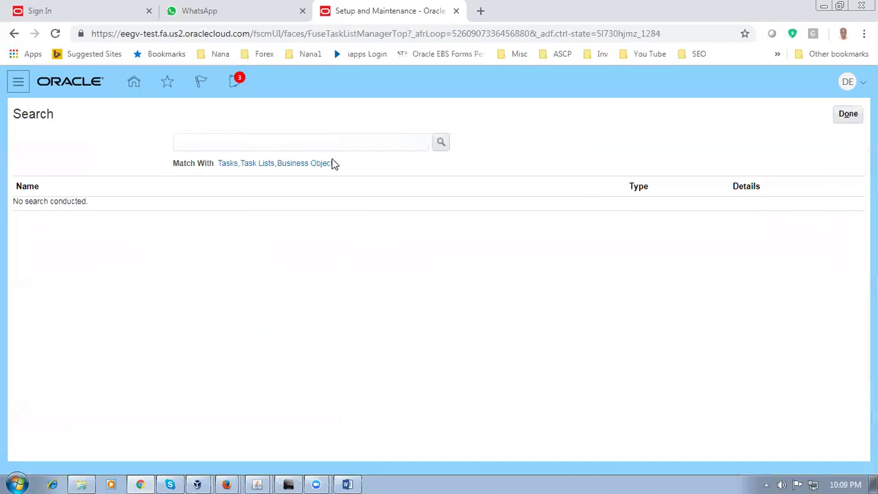
left_click(308, 139)
type("con")
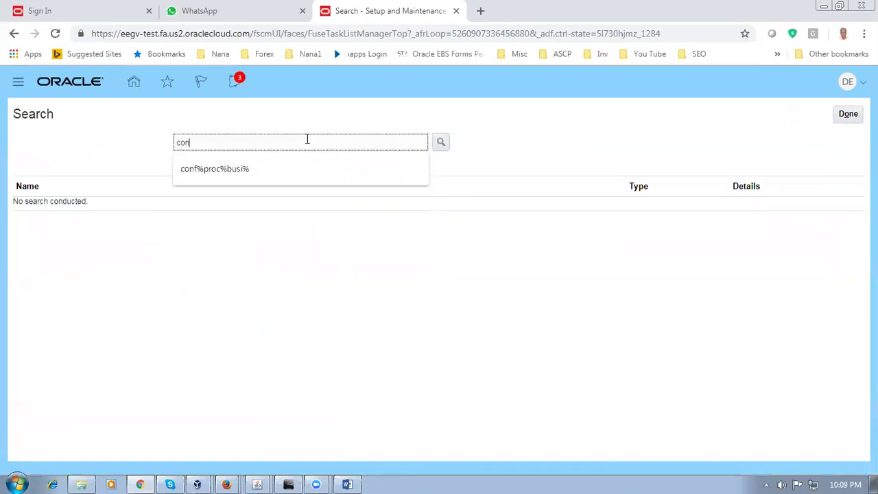
type("f^proc")
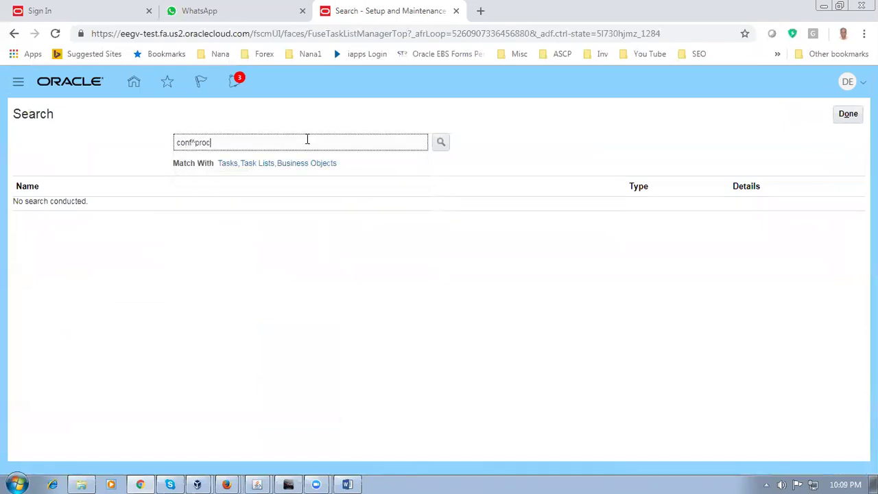
type("%busi%")
key("Return")
left_click(195, 143)
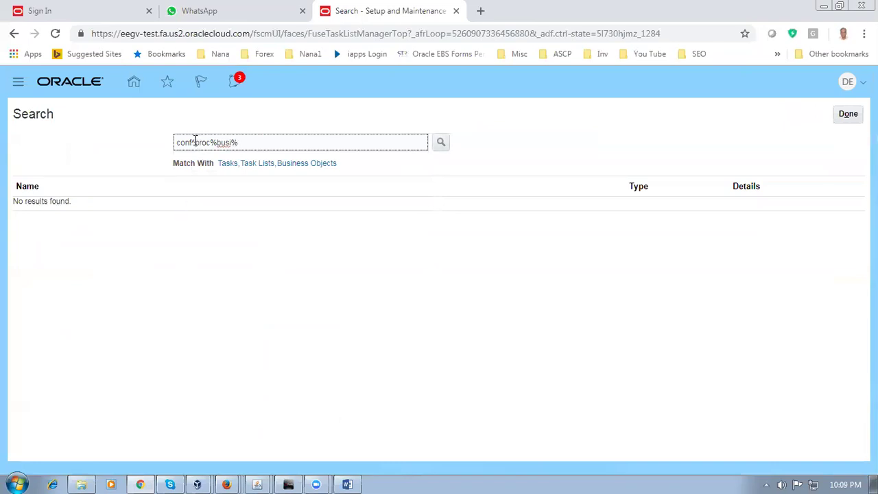
key("BackSpace")
type("%")
key("Return")
Open Configure Procurement Business Function for procurement BU d01_business_unit.
left_click(117, 207)
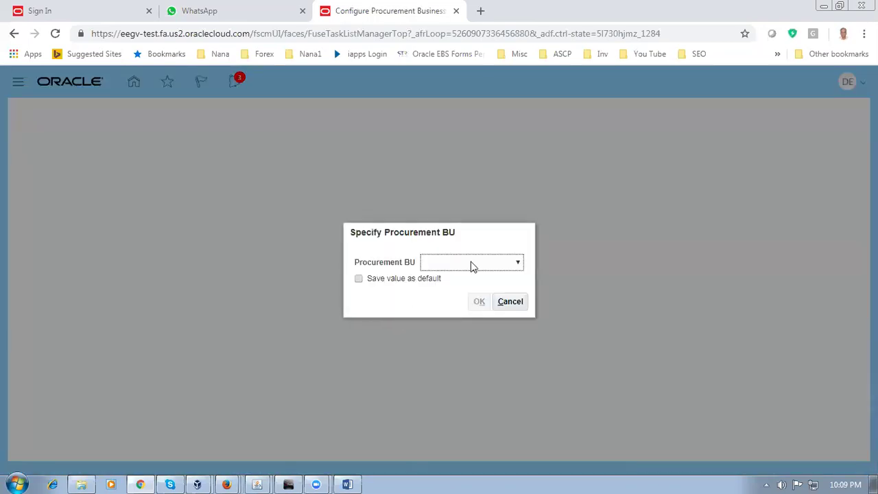
left_click(473, 265)
left_click(471, 385)
left_click(479, 302)
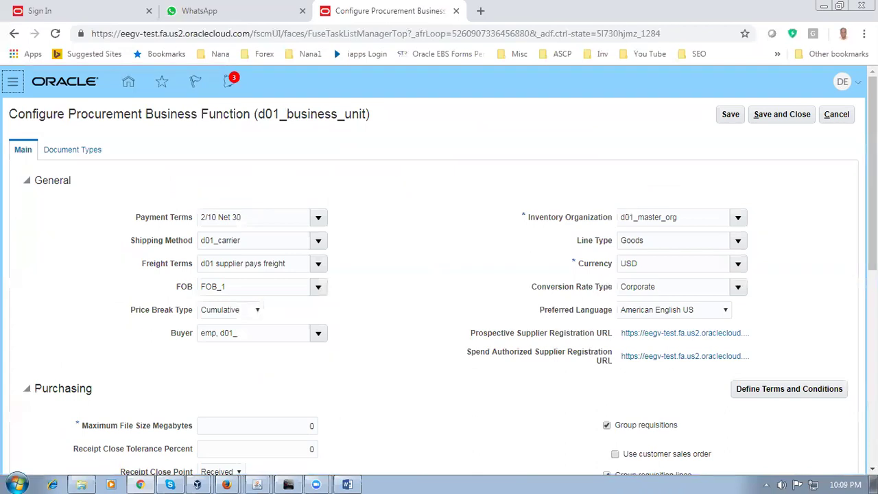
Review the business function's purchasing options, such as requisition grouping and approval bypass, and leave without saving.
left_click_drag(872, 172, 872, 173)
scroll(439, 274, "down", 3)
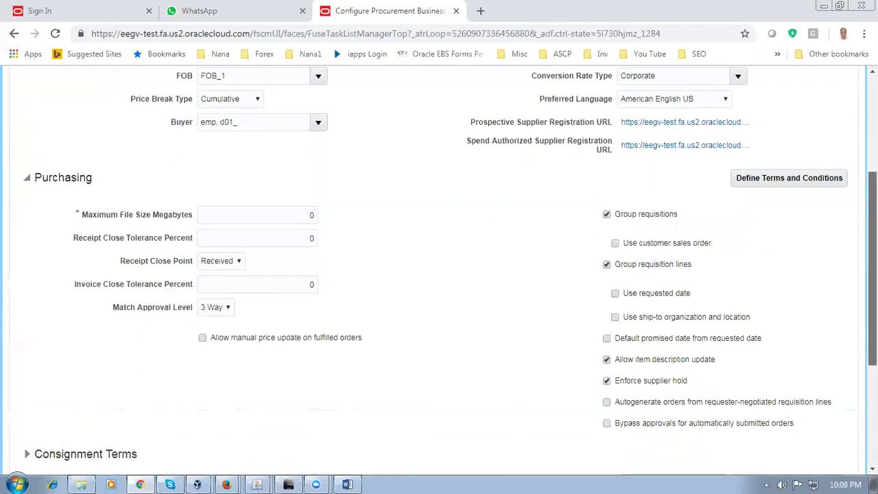
scroll(439, 274, "down", 1)
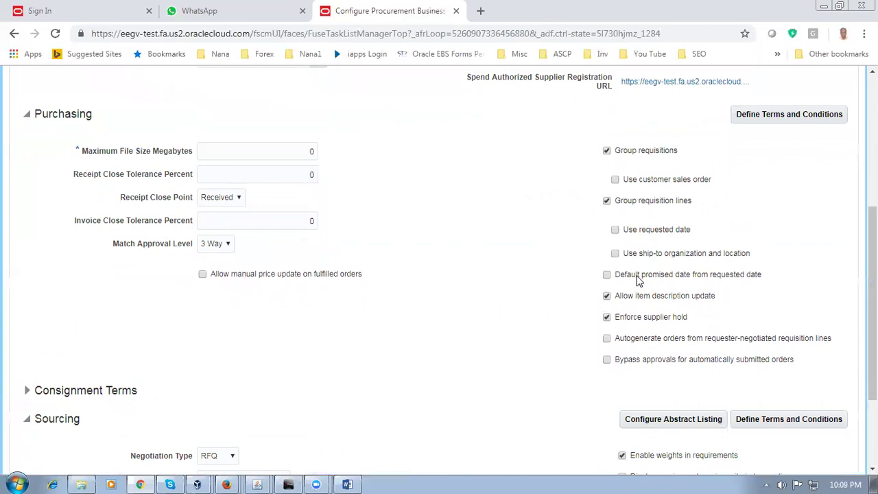
scroll(873, 302, "down", 1)
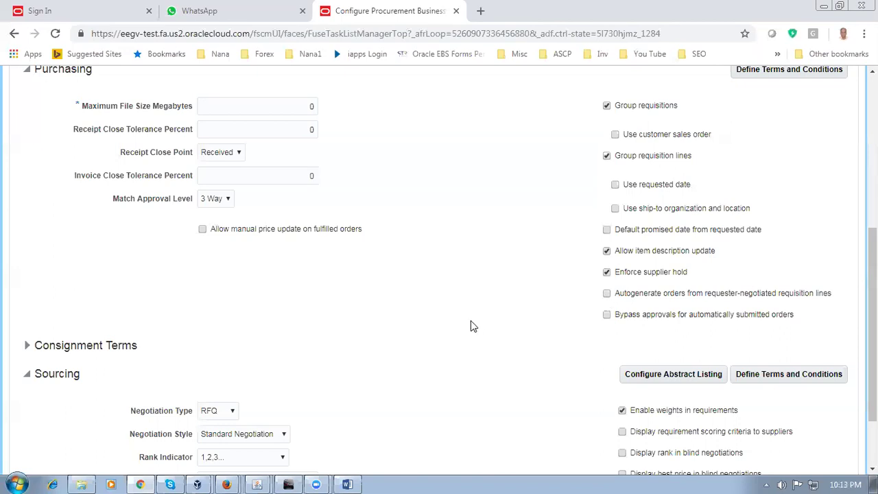
scroll(439, 268, "up", 5)
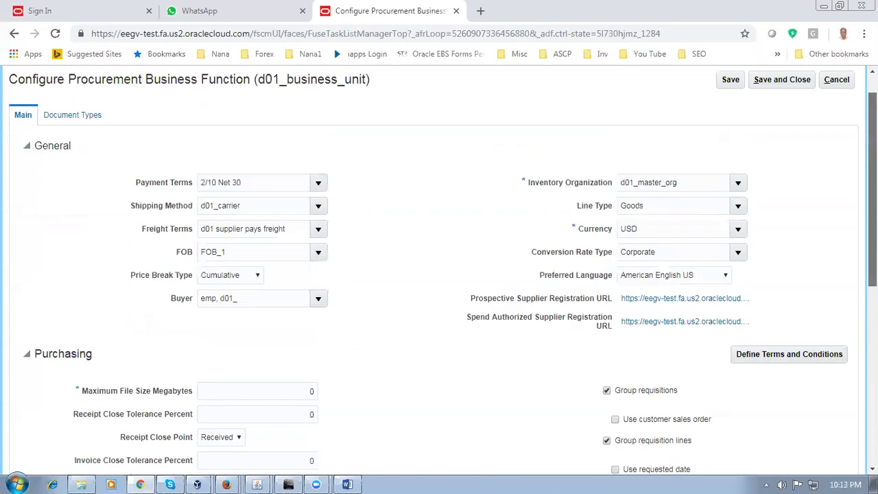
left_click(837, 79)
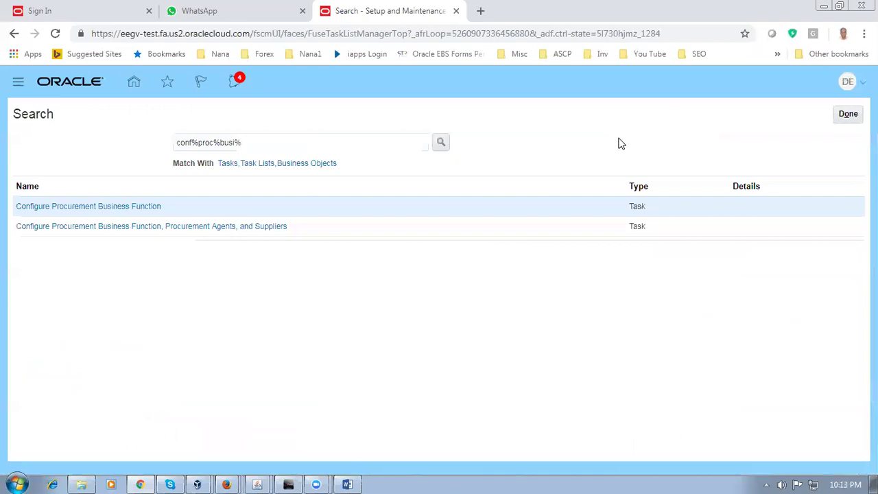
Leave the setup task search, return to the home page and open Plan Inputs under Supply Chain Planning.
key("alt+Tab")
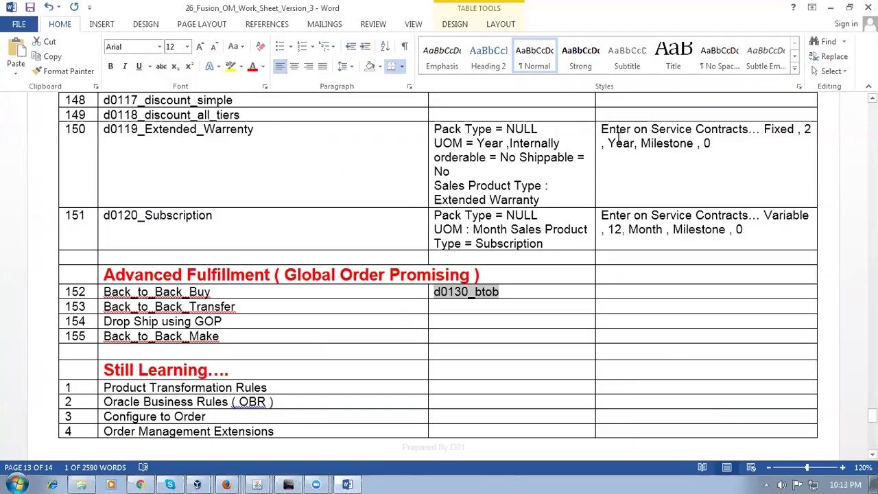
key("alt+Tab")
left_click(842, 115)
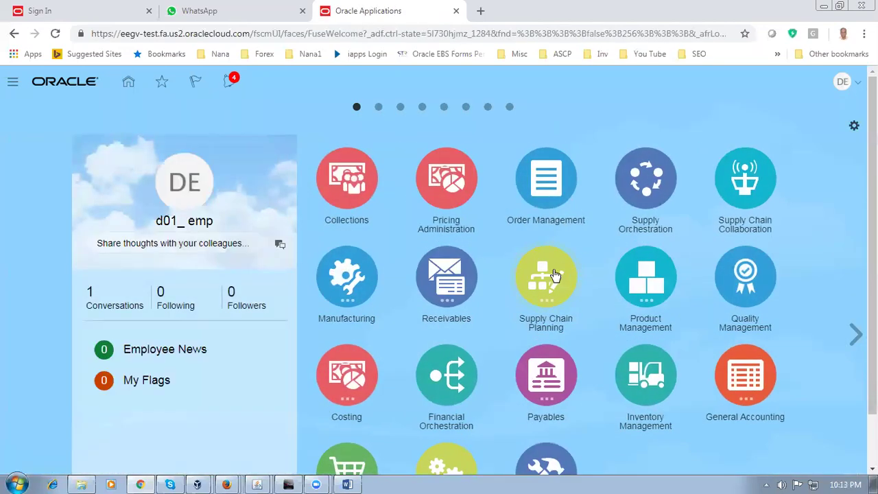
left_click(556, 275)
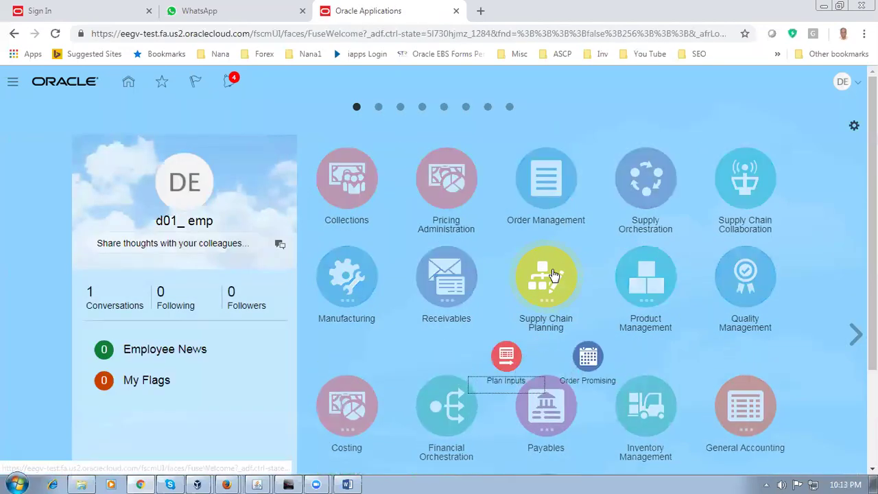
left_click(507, 357)
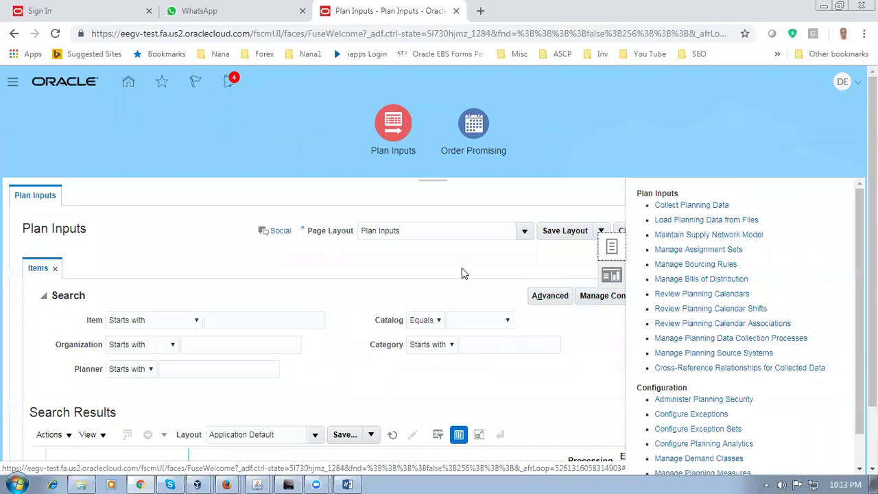
Start Collect Planning Data with source system OPS and add Items to the selected reference entities.
left_click(692, 206)
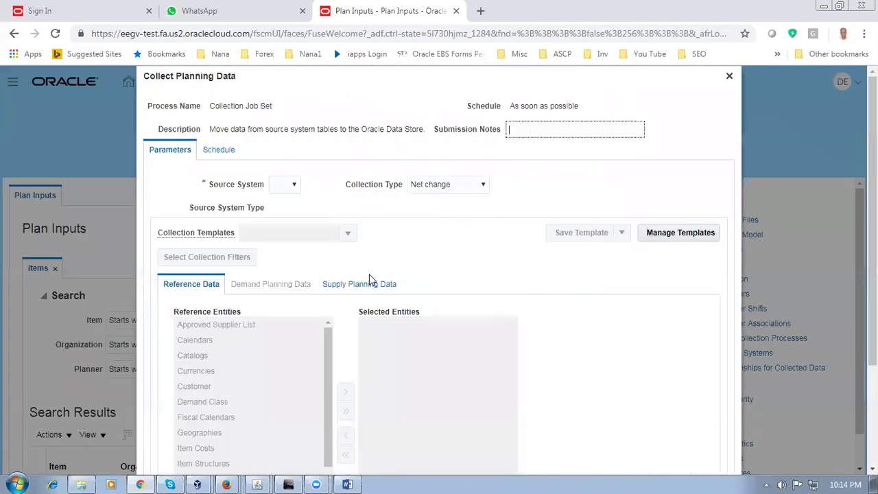
left_click(282, 184)
left_click(276, 207)
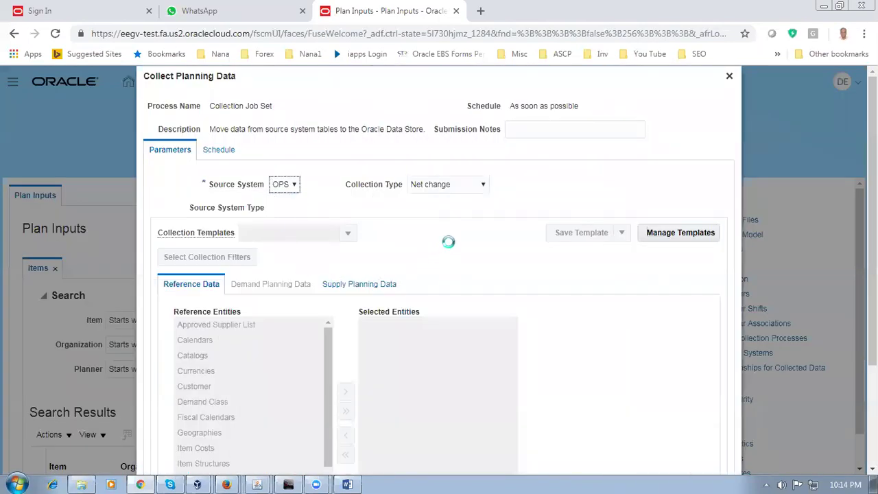
left_click_drag(330, 370, 319, 425)
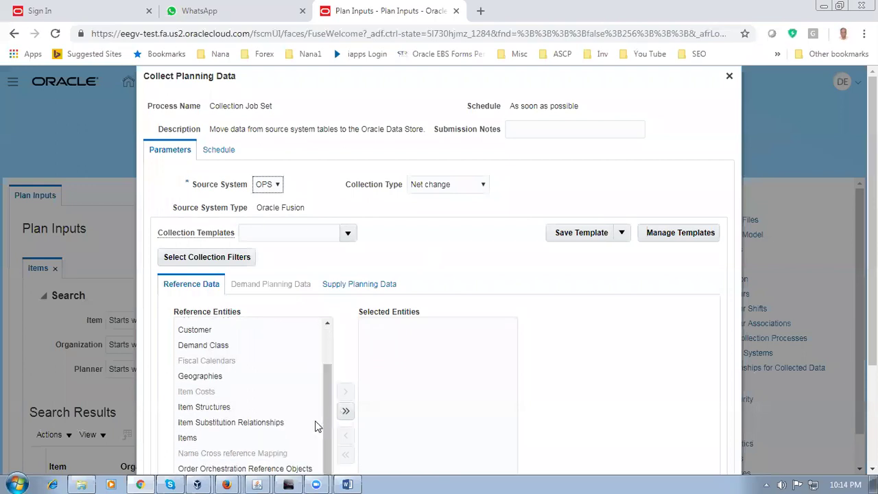
left_click(227, 437)
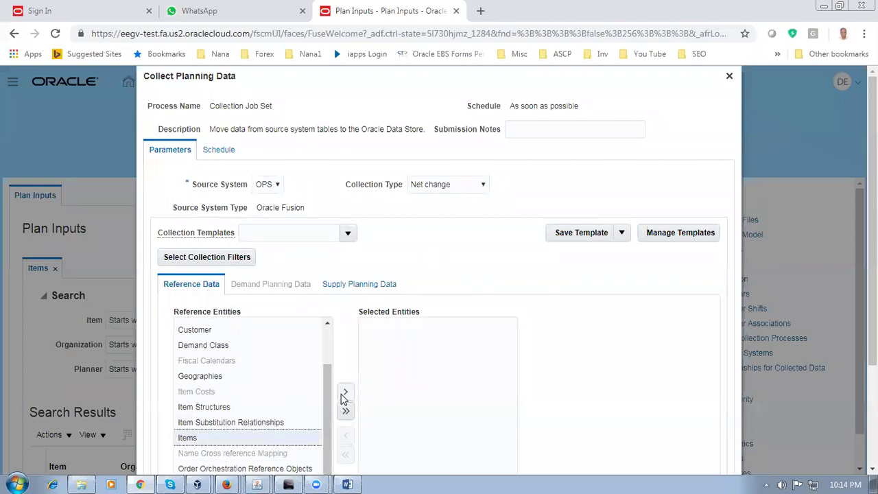
left_click(344, 395)
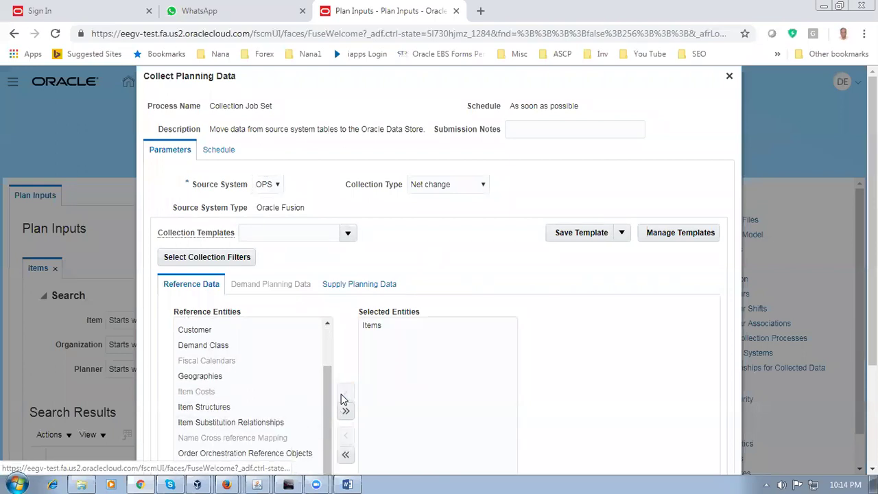
Add Purchase Orders and Requisitions to the selected supply planning entities.
left_click(364, 284)
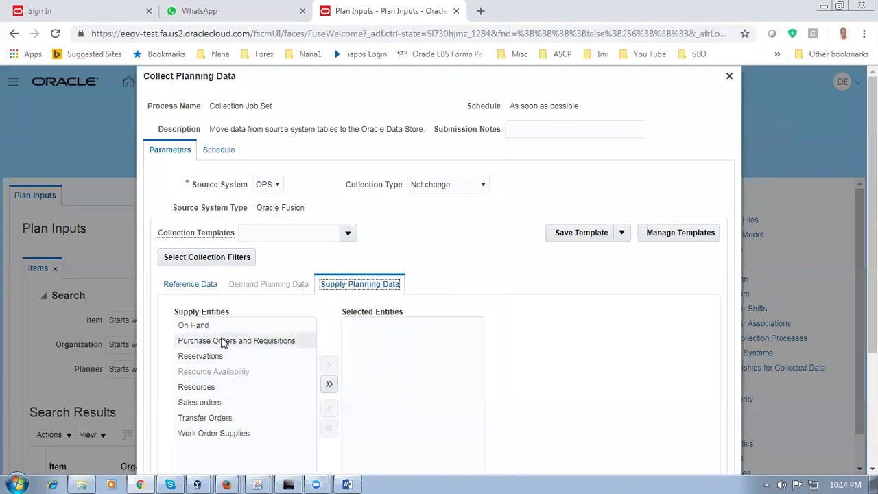
left_click(265, 345)
left_click(329, 365)
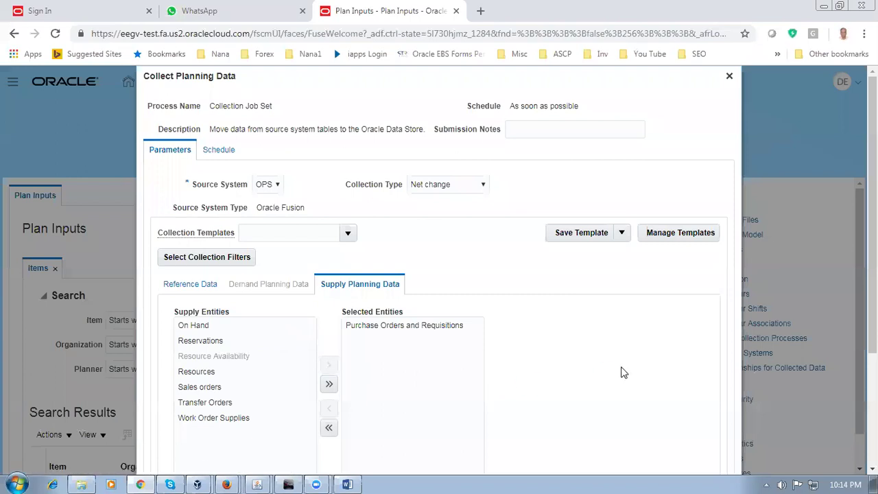
Recheck the selected reference and supply entities, submit the planning data collection and acknowledge its submission.
left_click(172, 288)
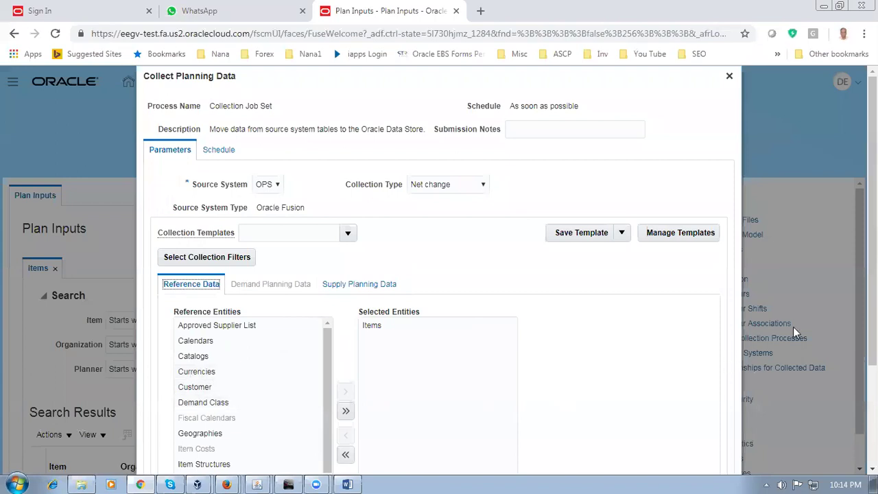
scroll(524, 389, "down", 2)
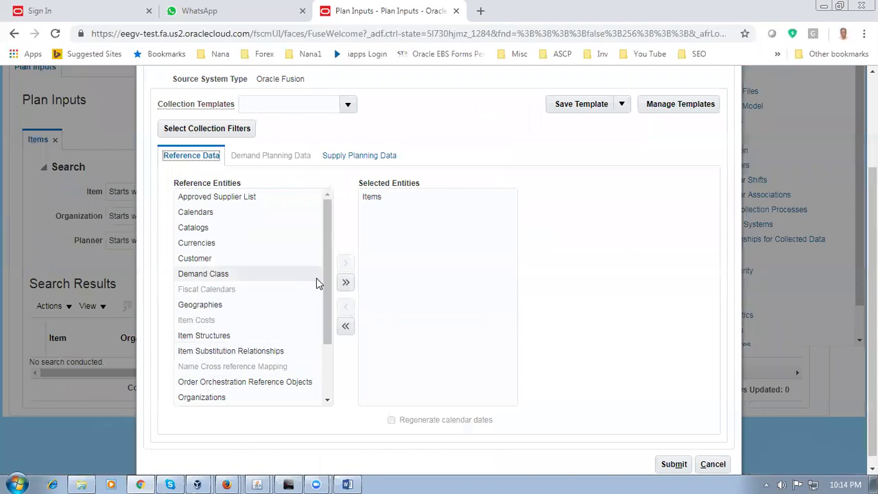
mouse_move(324, 281)
left_mouse_down()
mouse_move(324, 333)
mouse_move(321, 277)
left_mouse_up()
left_click(356, 157)
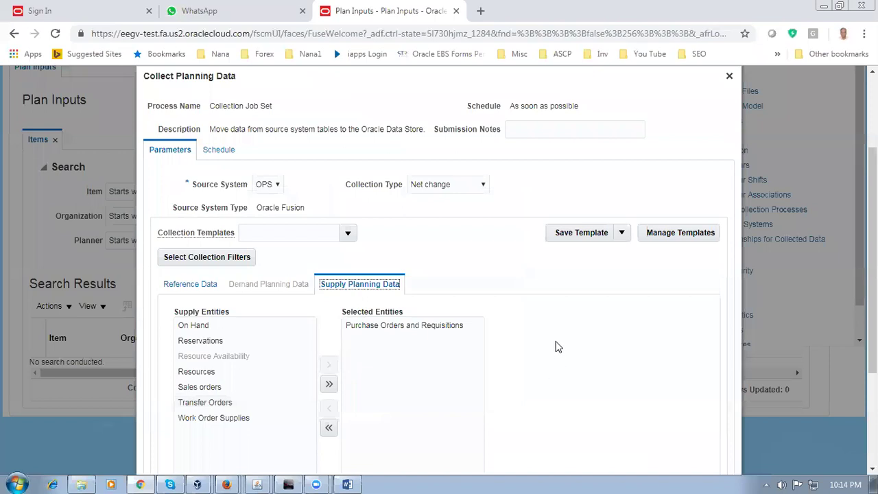
scroll(577, 341, "down", 1)
scroll(576, 341, "down", 6)
left_click(674, 454)
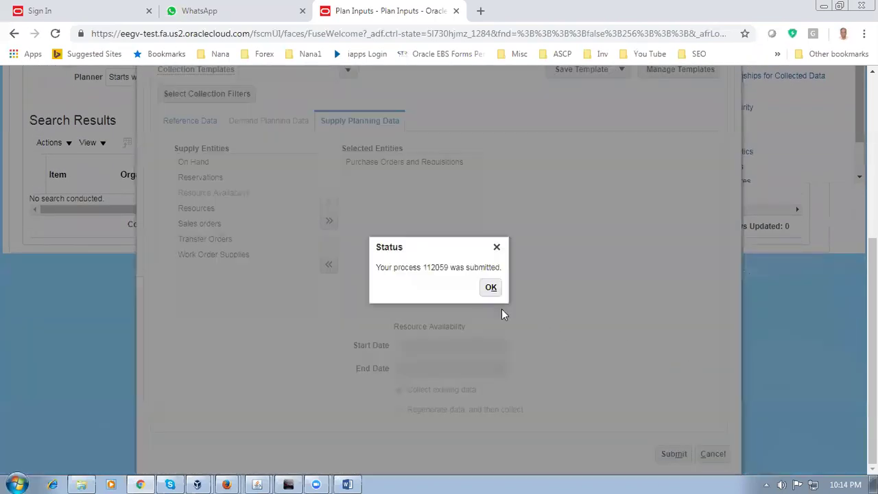
left_click(492, 287)
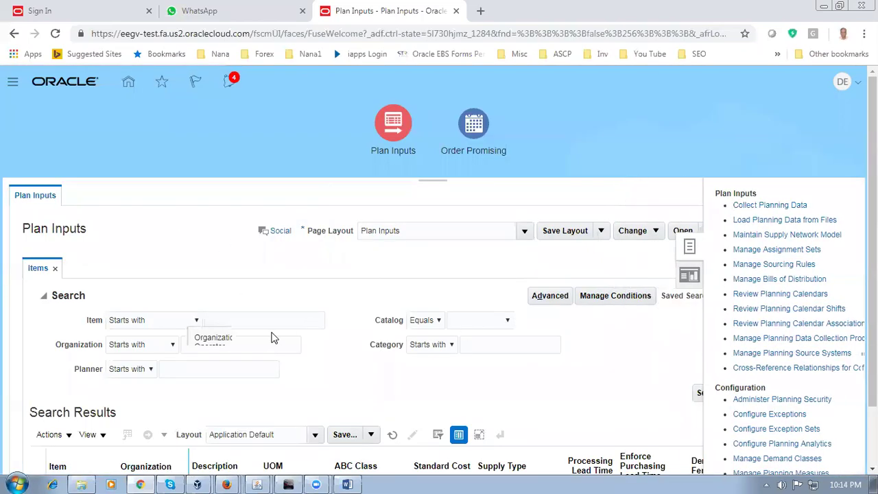
Search the plan inputs for items starting with d0130 and run the search again.
left_click(310, 319)
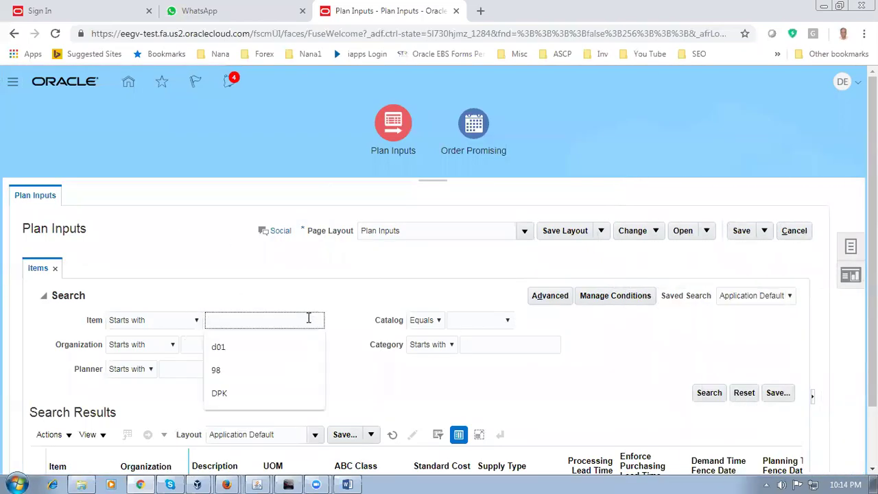
type("d0130")
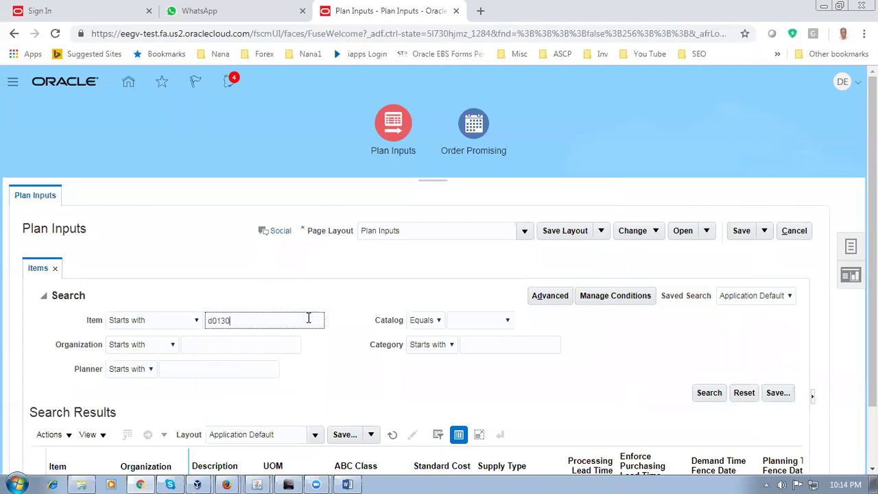
key("Tab")
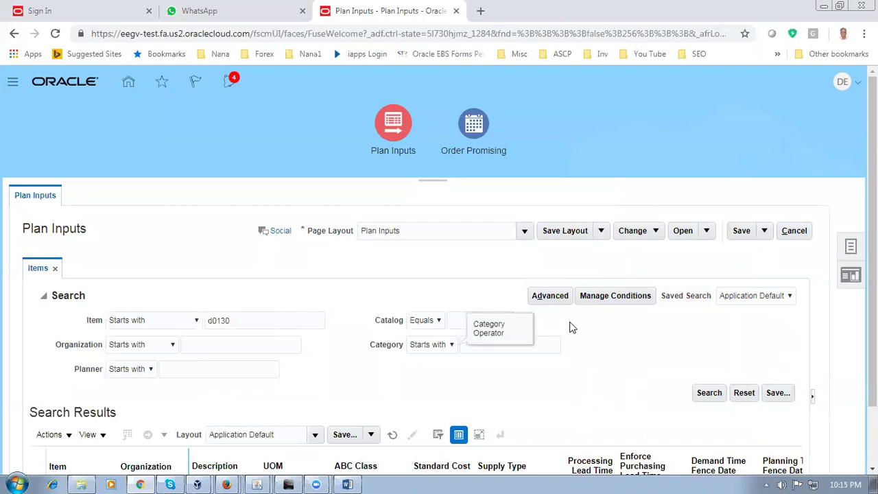
left_click(477, 327)
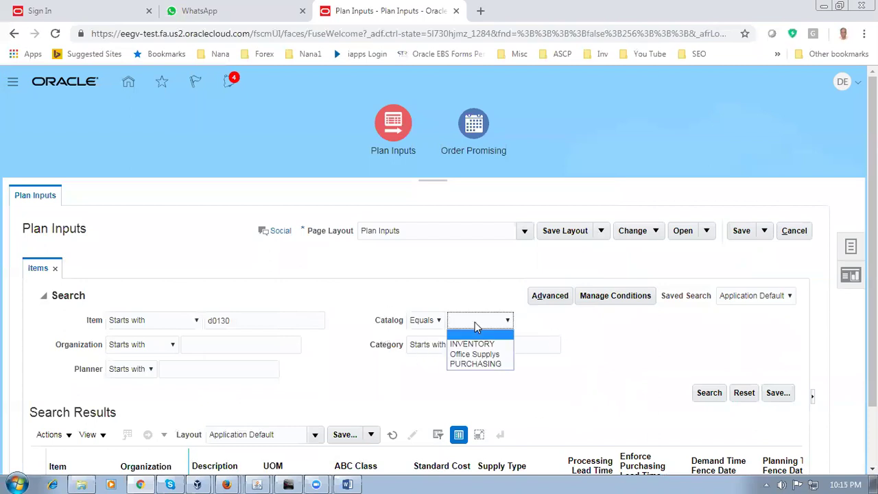
left_click(628, 347)
left_click(710, 395)
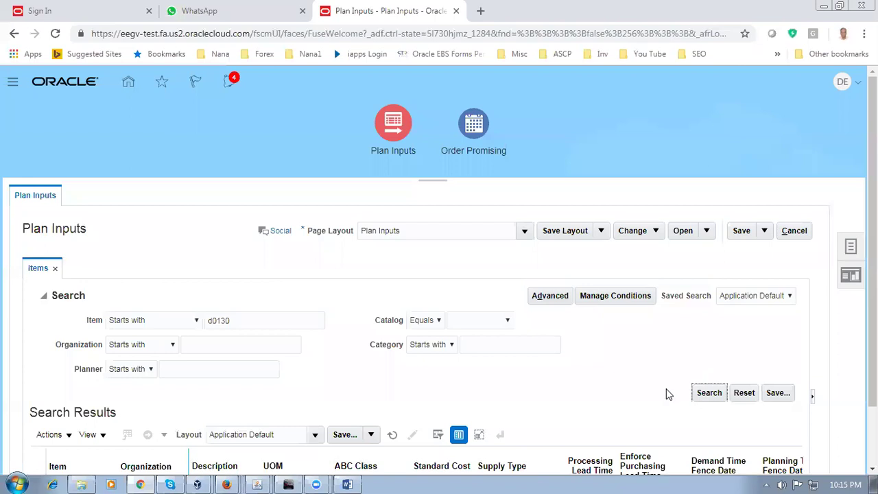
scroll(666, 392, "down", 1)
left_click(707, 323)
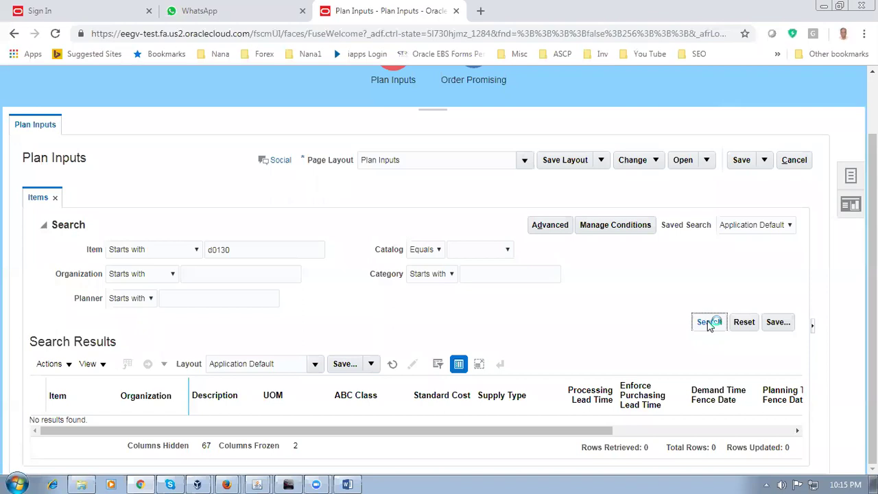
Open the Oracle Cloud home page in a second browser tab, using the base address of the current page.
left_click(164, 34)
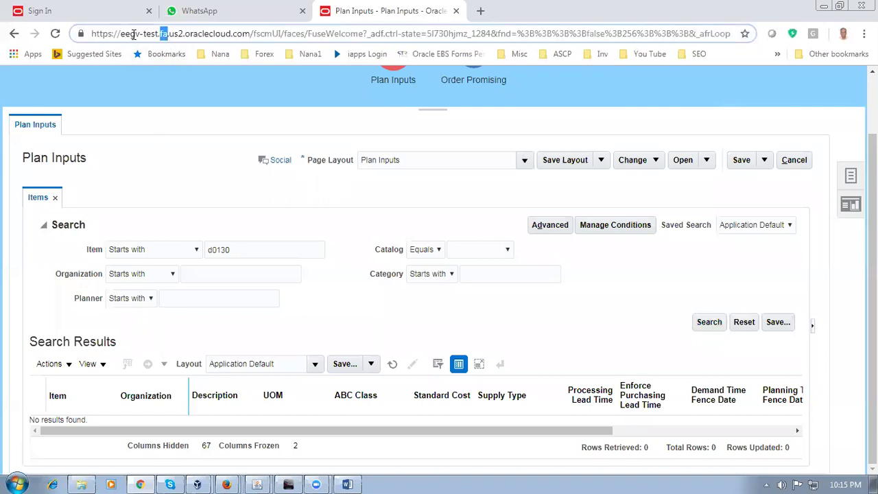
left_click(92, 34)
left_click_drag(92, 35, 252, 54)
key("ctrl+c")
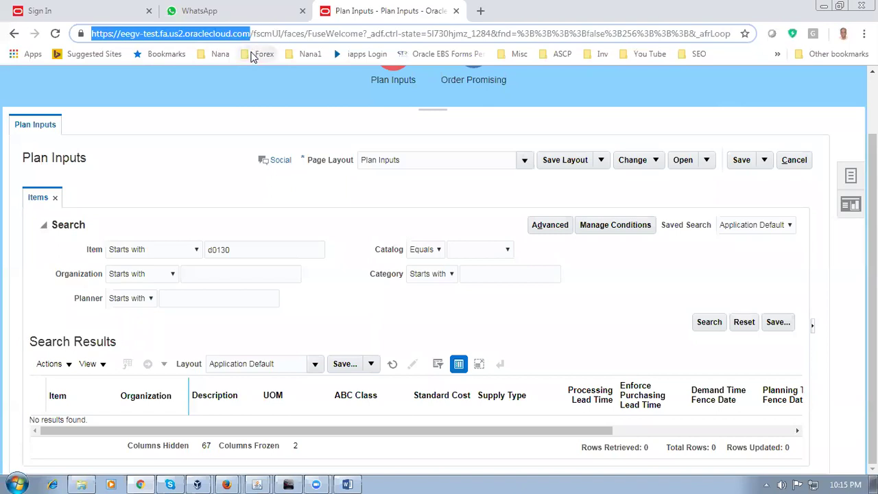
left_click(482, 12)
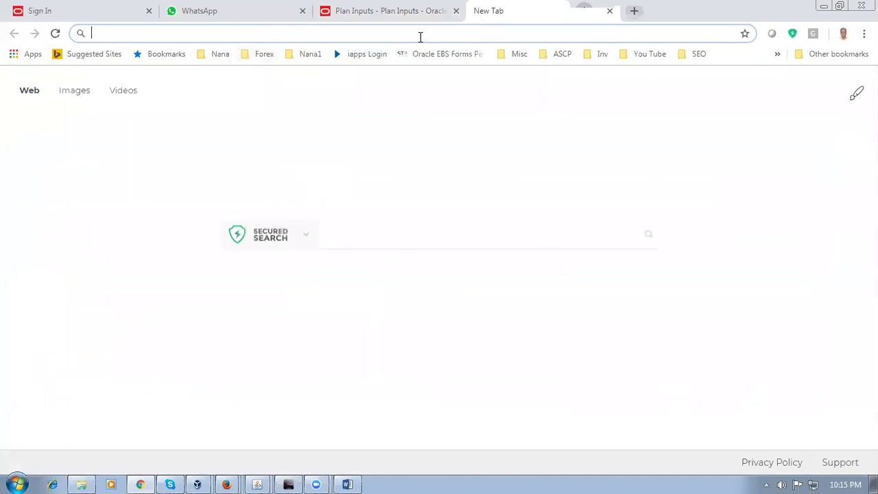
key("ctrl+v")
key("Return")
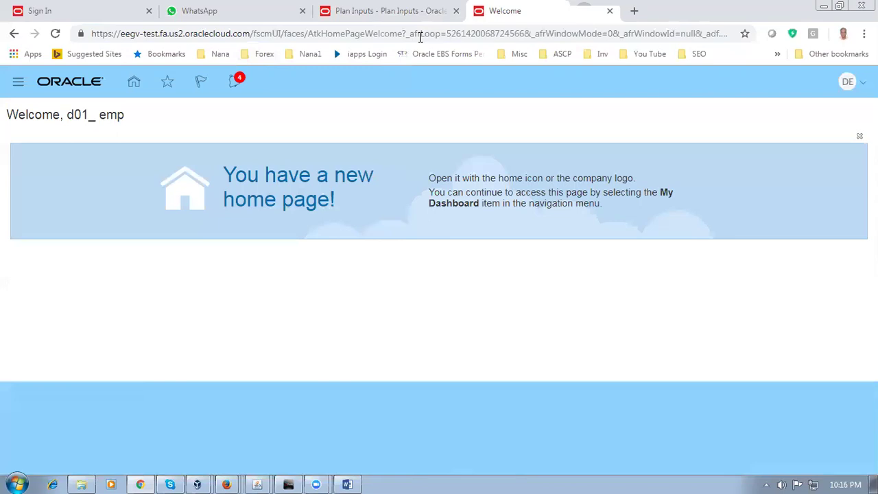
Open Scheduled Processes and refresh the process list to check the progress of the planning data collection.
left_click(17, 83)
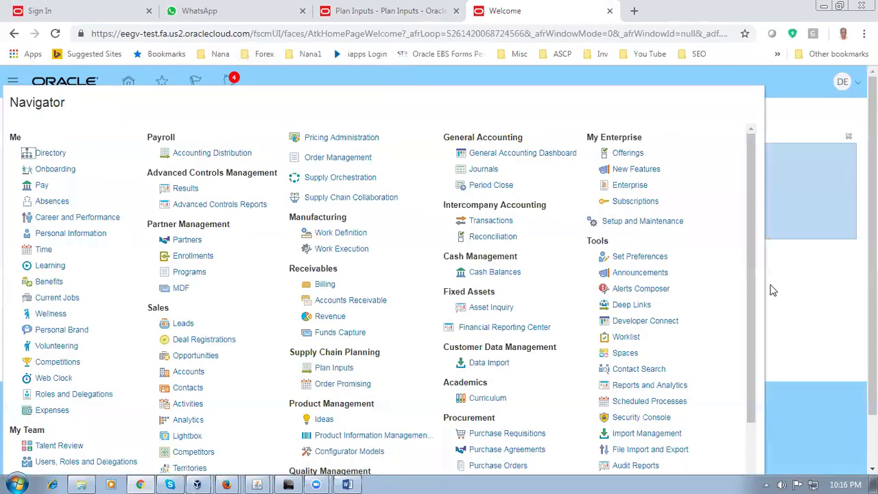
left_click_drag(751, 304, 764, 333)
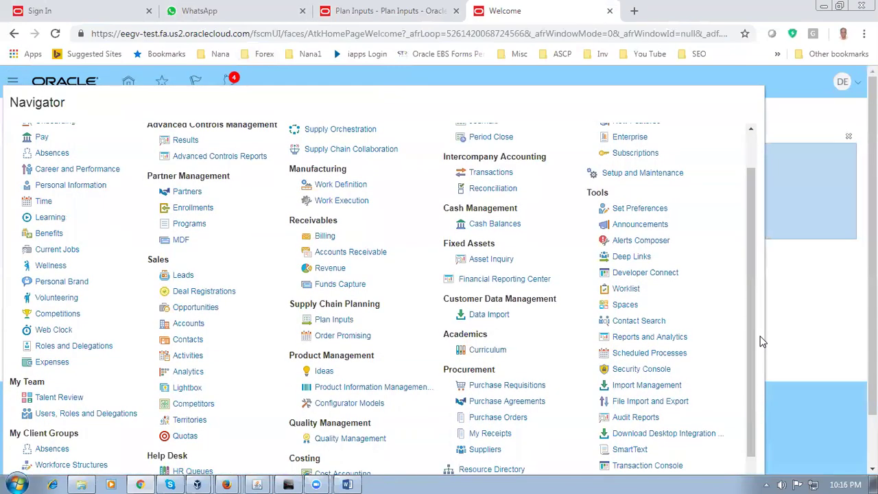
left_click(671, 357)
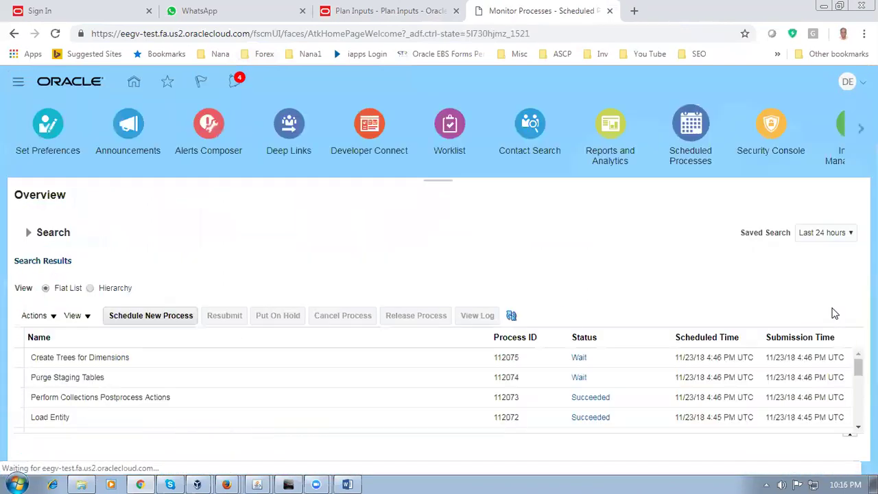
left_click(512, 316)
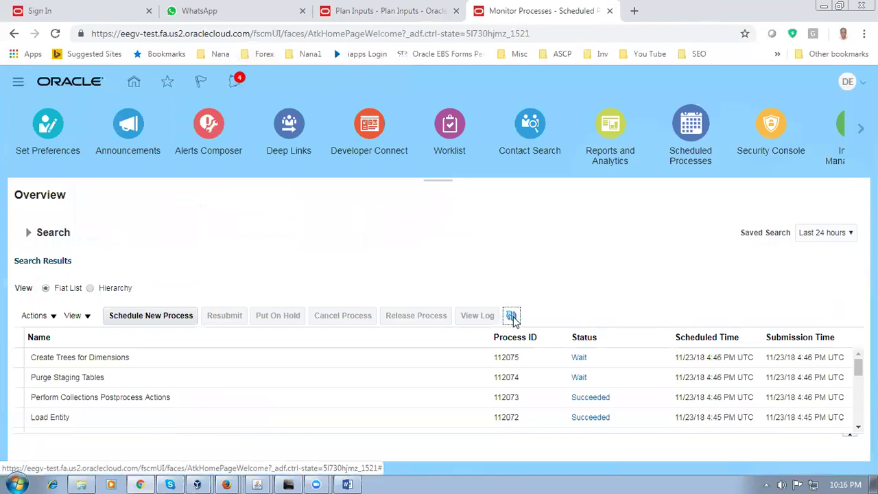
left_click(513, 318)
left_click(513, 318)
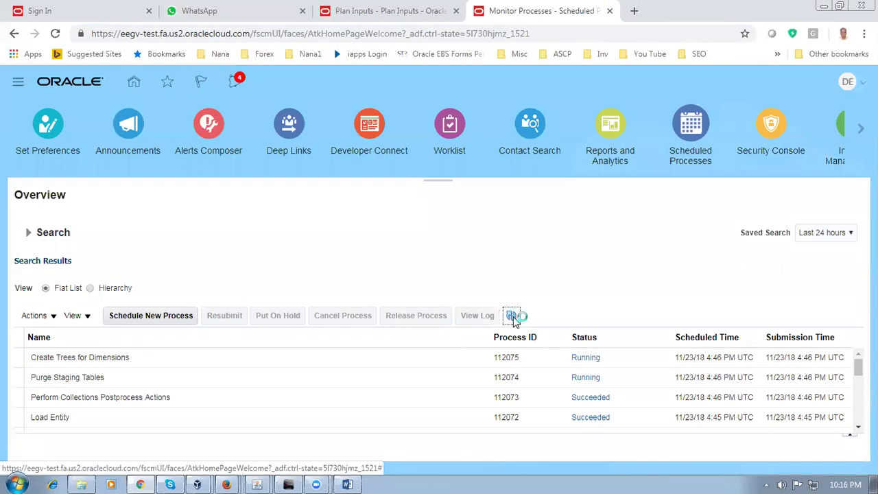
left_click(513, 317)
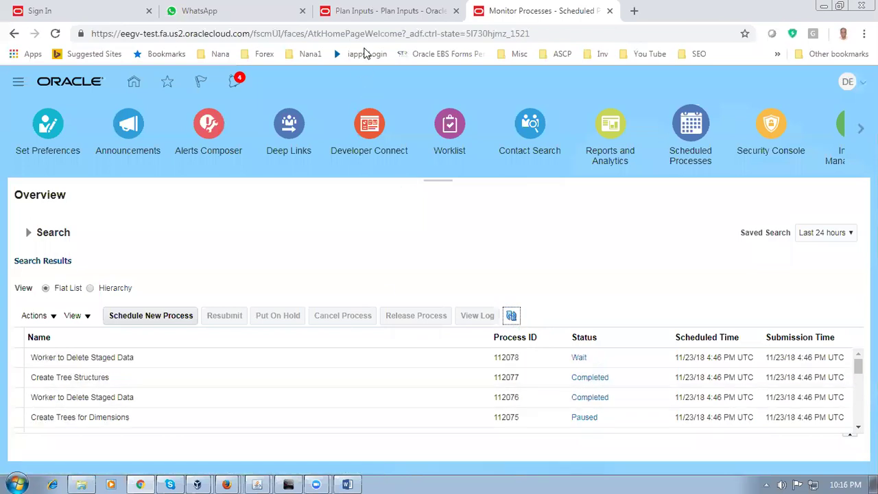
Return to Plan Inputs and rerun the item search for d0130.
left_click(384, 14)
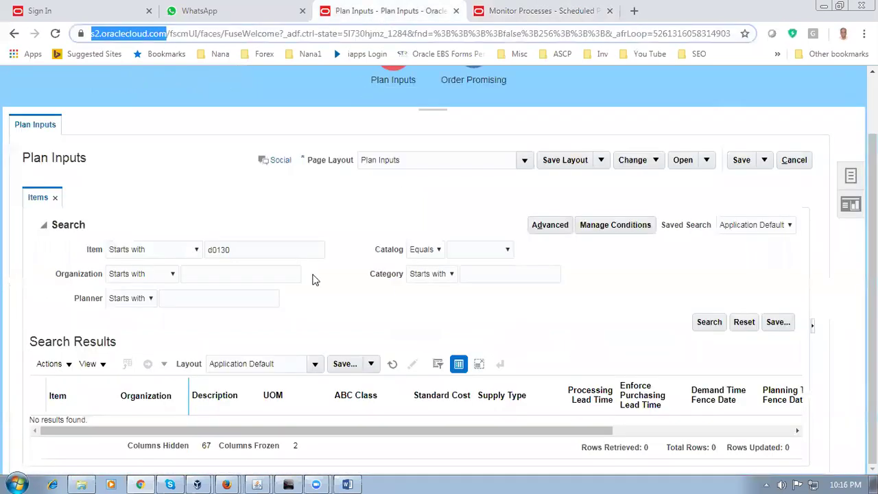
left_click(723, 327)
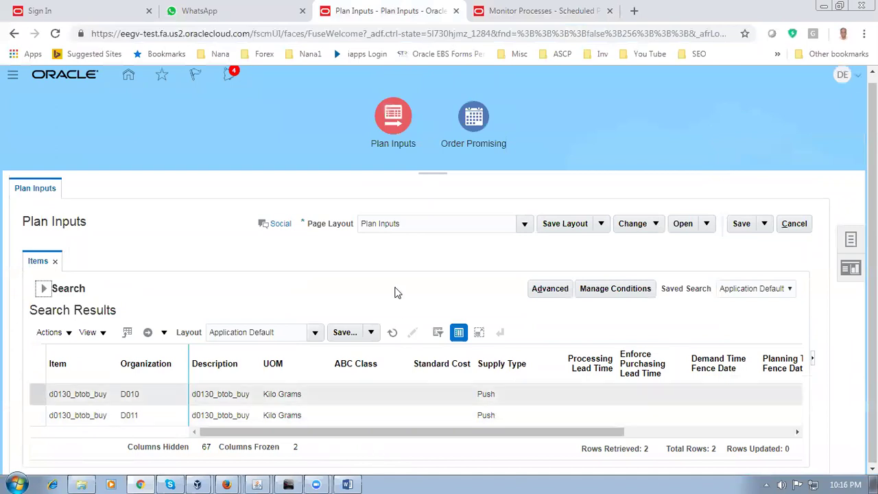
left_click(852, 239)
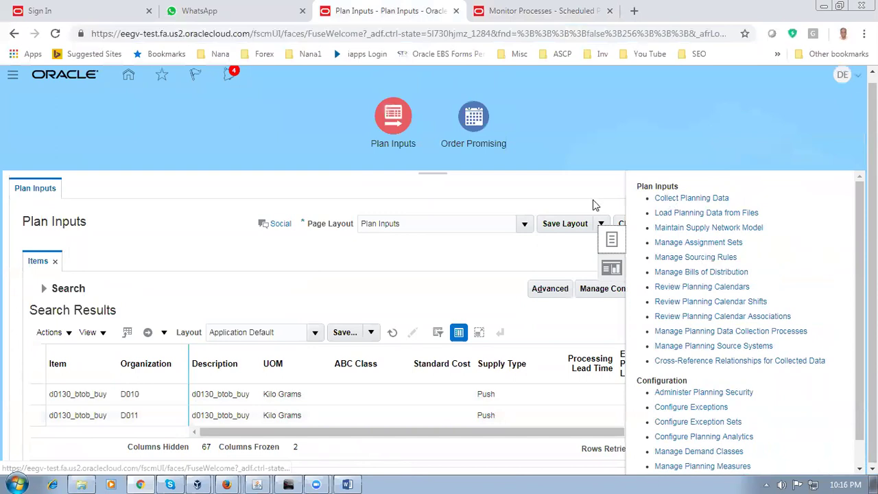
Go to Order Promising, open Manage ATP Rules and look through all existing ATP rules.
left_click(475, 118)
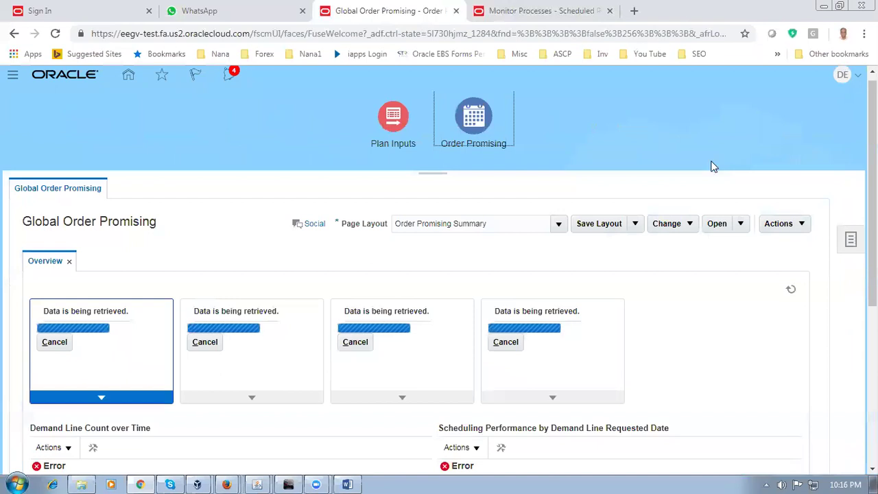
left_click(851, 240)
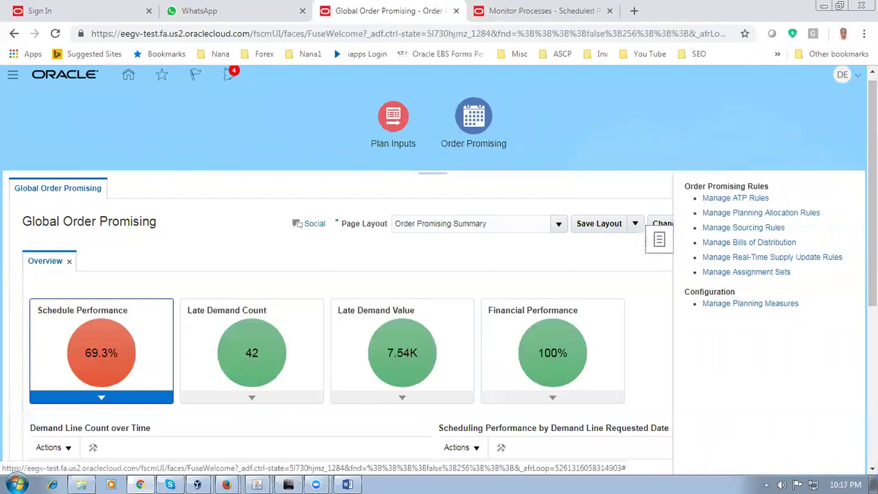
left_click(723, 200)
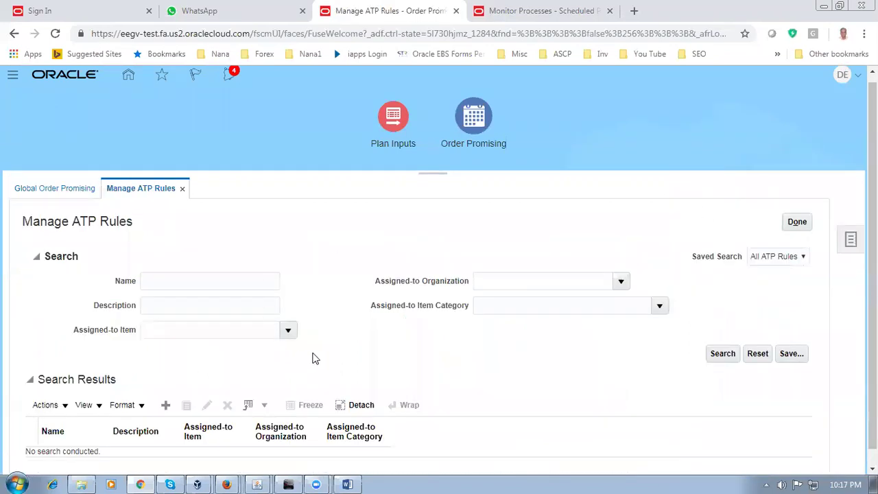
left_click(717, 359)
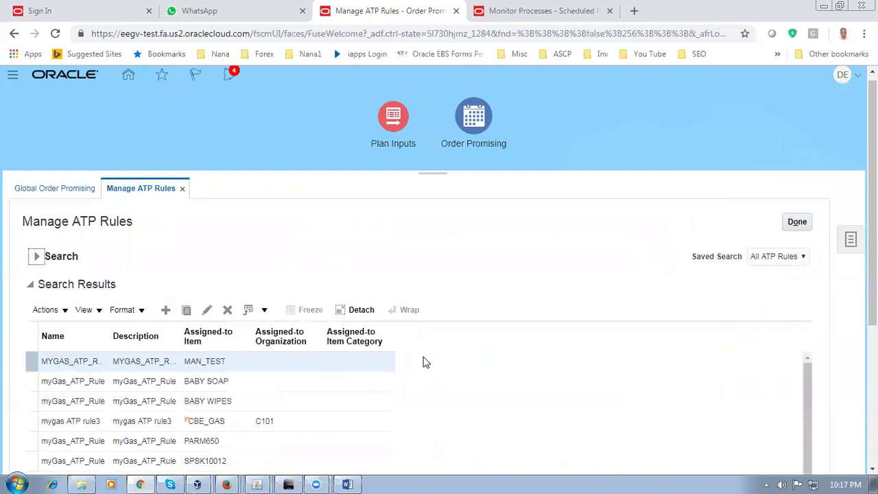
scroll(425, 361, "down", 5)
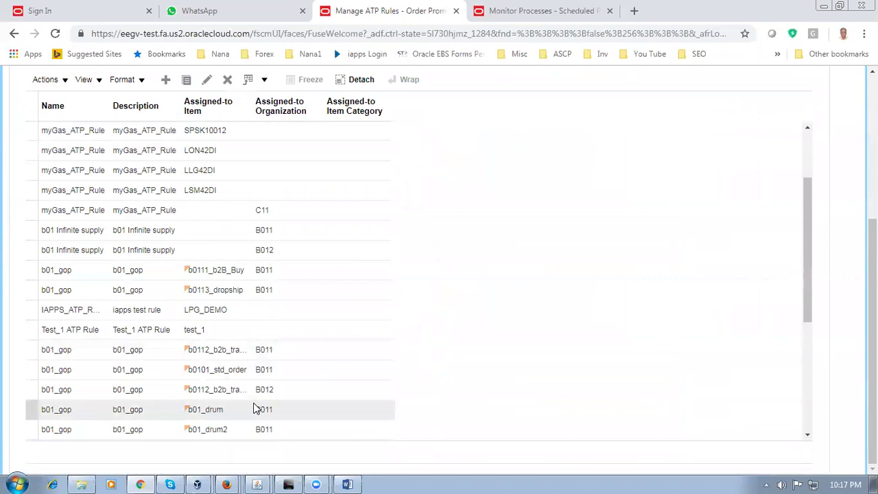
scroll(249, 297, "up", 10)
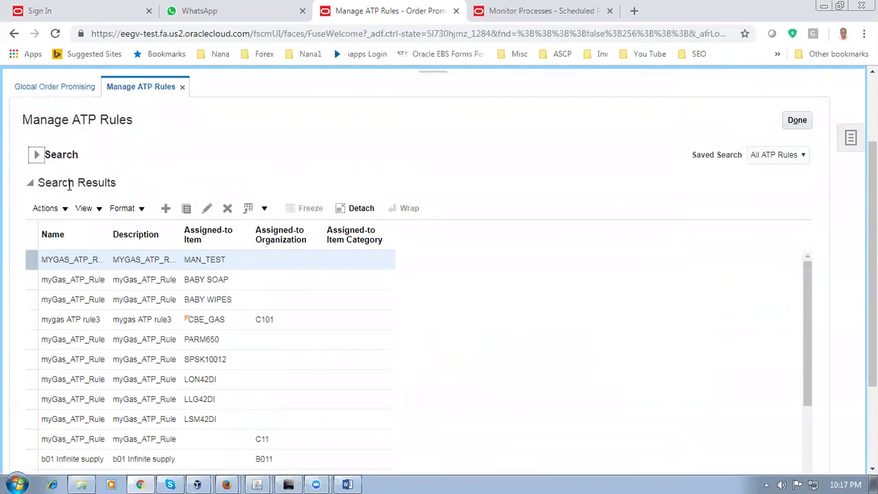
Search the ATP rules for names starting with d01.
left_click(37, 155)
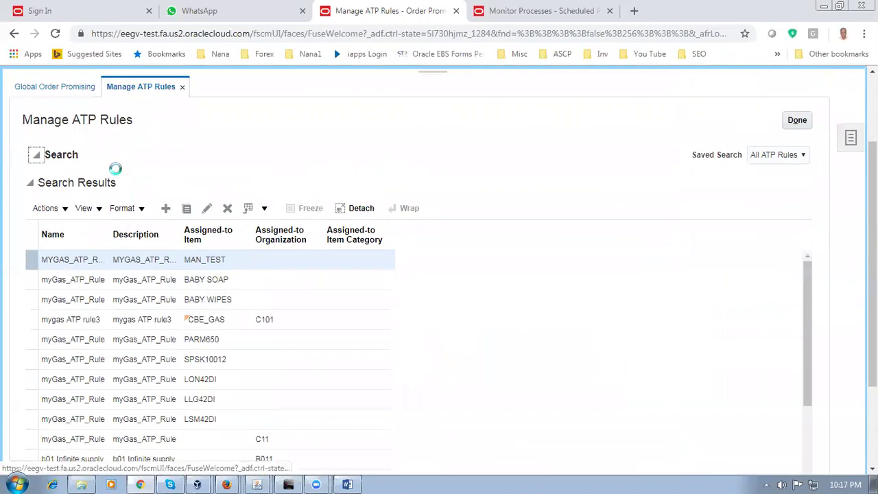
left_click(238, 177)
type("d01")
left_click(720, 254)
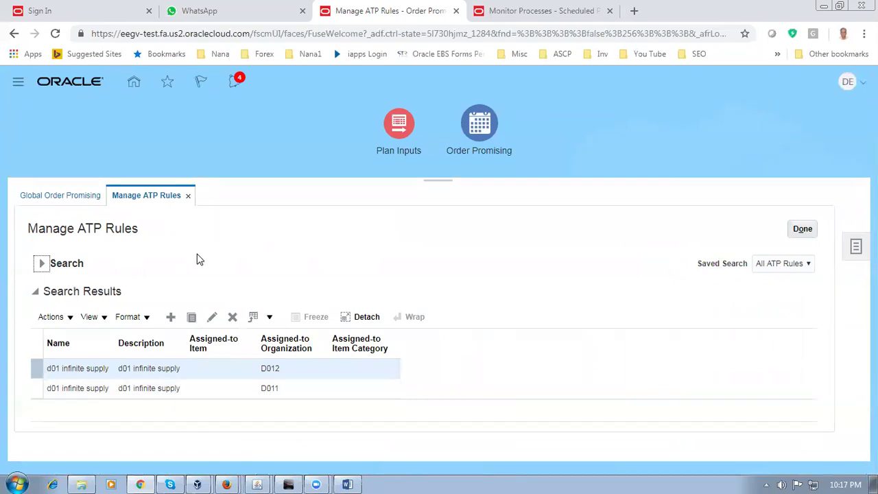
Create a new ATP rule with d01_gop as both its name and description.
left_click(171, 317)
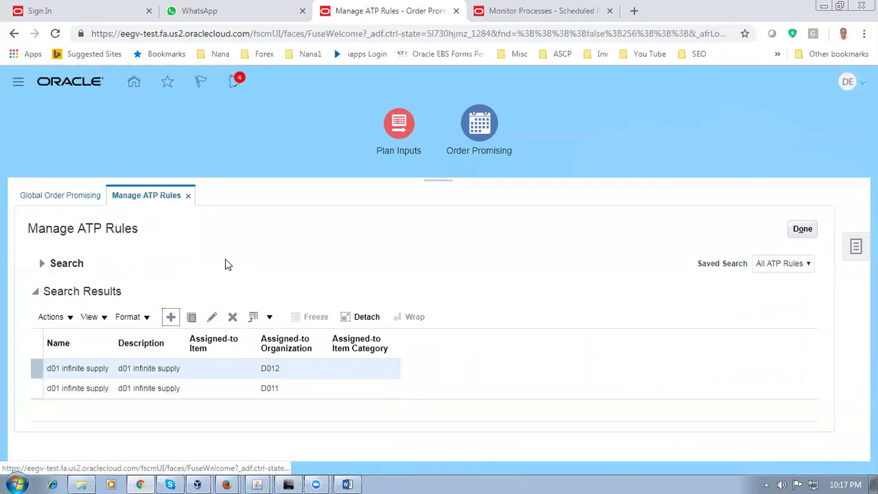
left_click(140, 280)
type("d01_gop")
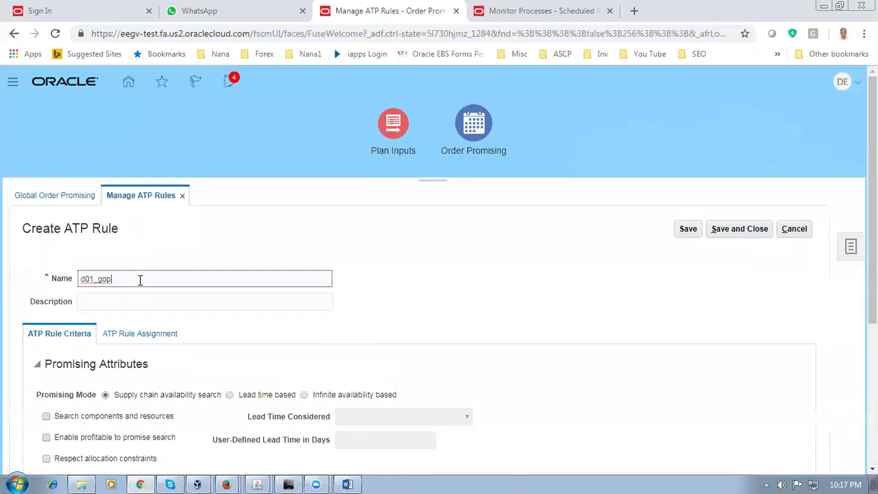
left_click_drag(136, 280, 51, 277)
key("ctrl+c")
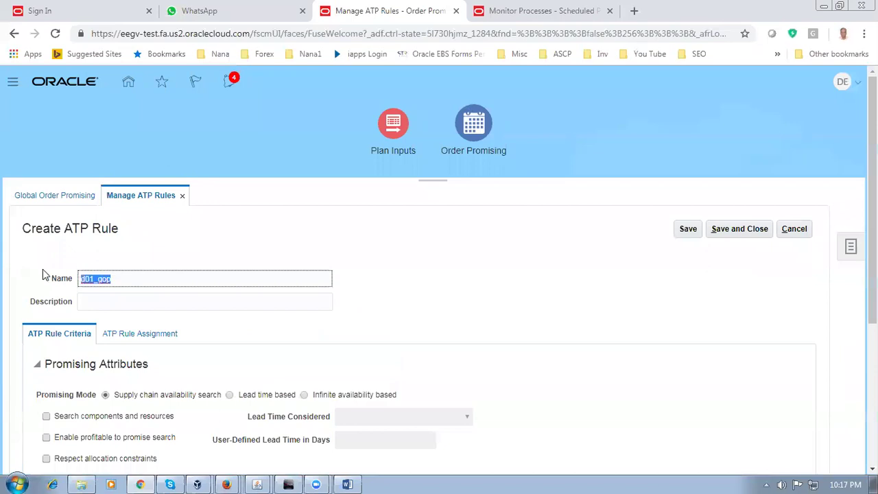
left_click(94, 301)
key("ctrl+v")
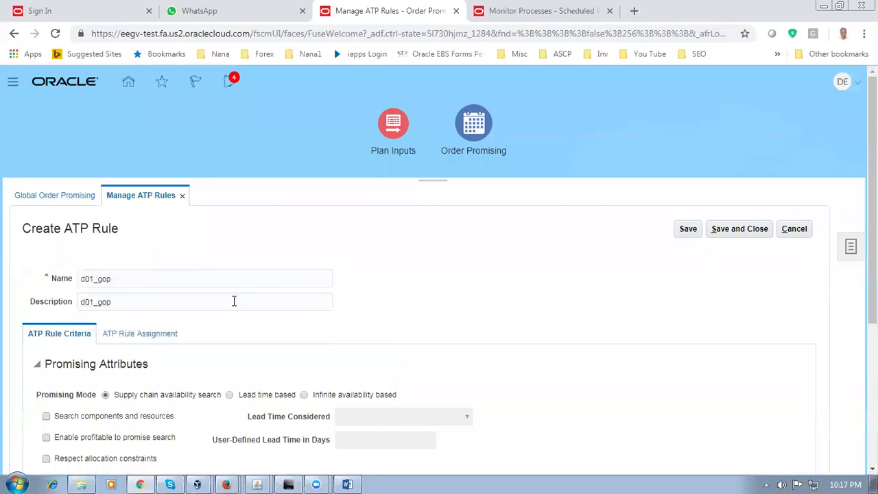
Try the infinite availability and lead time based promising modes, ending back on supply chain availability search.
scroll(233, 300, "down", 3)
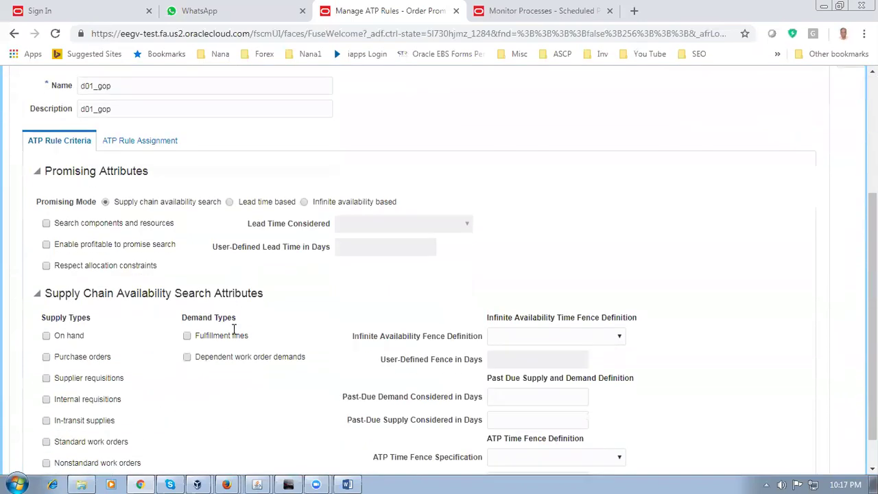
left_click(304, 202)
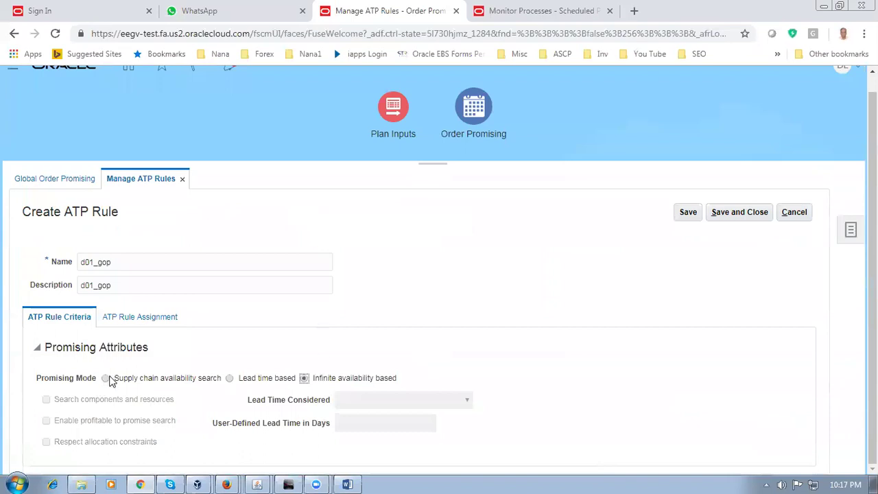
left_click(230, 379)
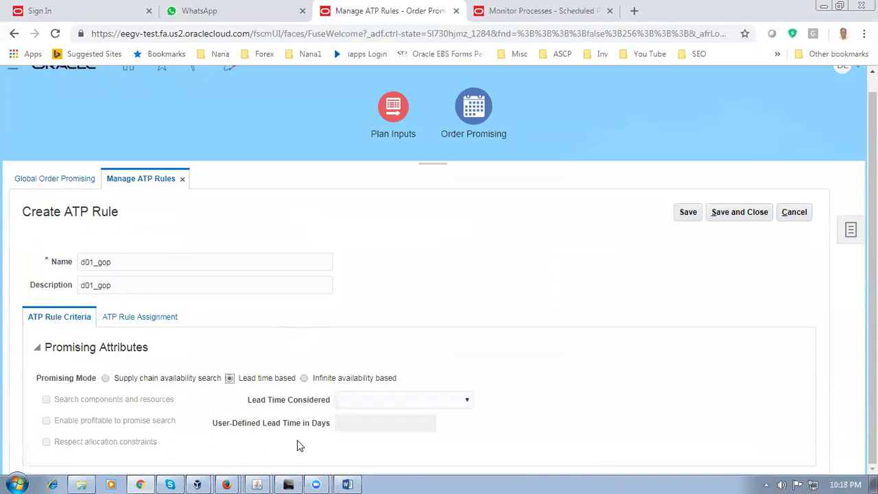
left_click(105, 378)
scroll(185, 364, "down", 3)
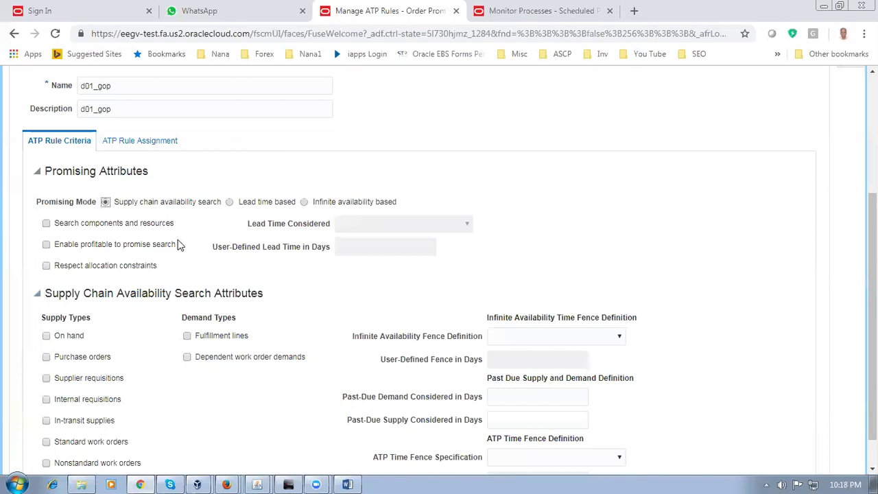
Enable searching components and resources, profitable to promise search and respecting allocation constraints for the rule.
left_click(46, 224)
left_click(46, 245)
left_click(46, 265)
Include all supply types from on hand to planned supply, plus the fulfillment lines and dependent work order demands demand types.
left_click(46, 336)
left_click(46, 357)
left_click(46, 378)
left_click(46, 399)
scroll(114, 422, "down", 1)
left_click(46, 383)
left_click(46, 405)
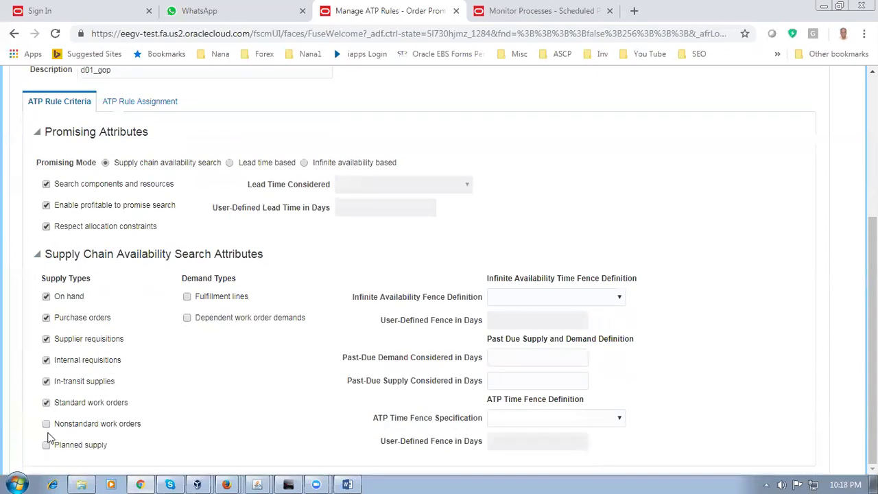
left_click(47, 424)
left_click(47, 445)
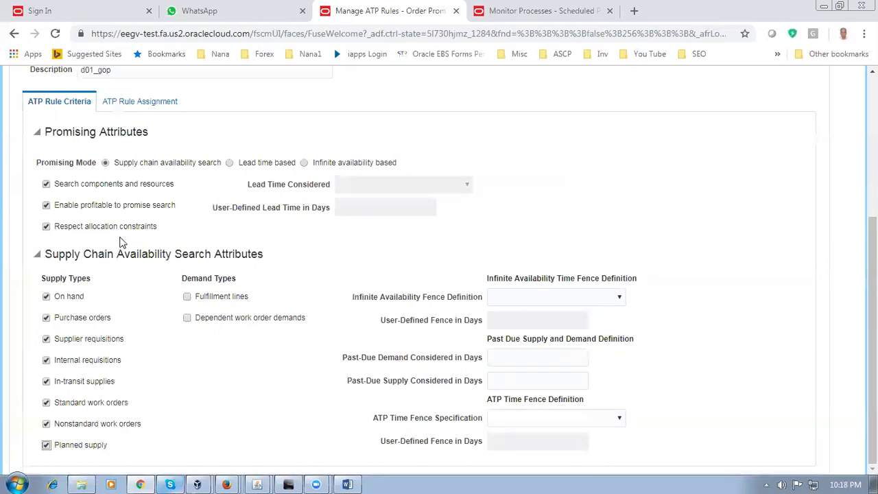
left_click(187, 297)
left_click(187, 318)
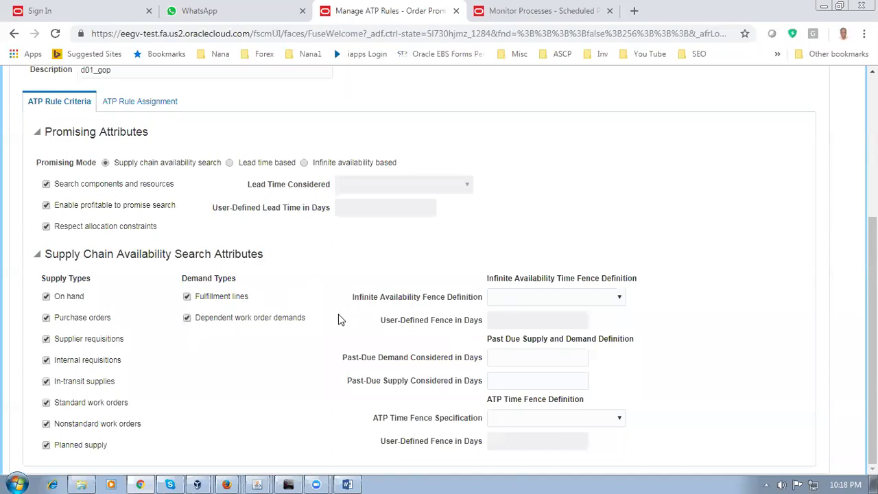
Define the infinite availability time fence as a user-defined lead time of 100 days.
left_click(584, 297)
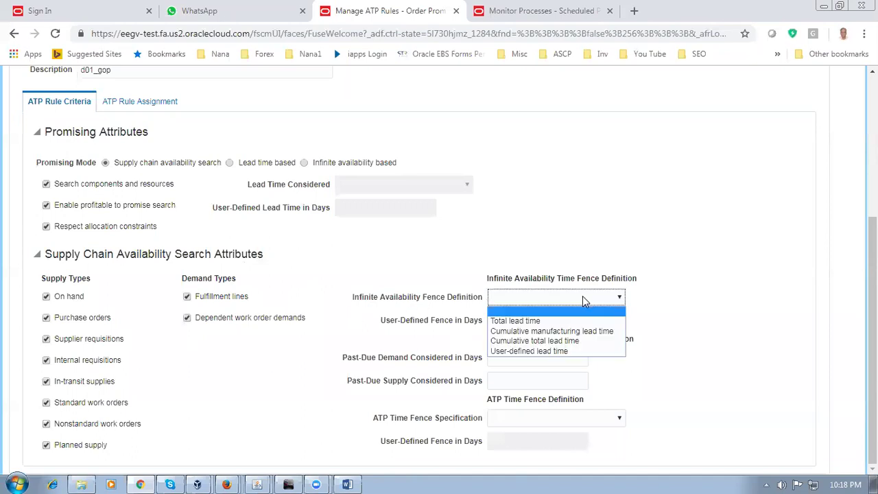
left_click(567, 354)
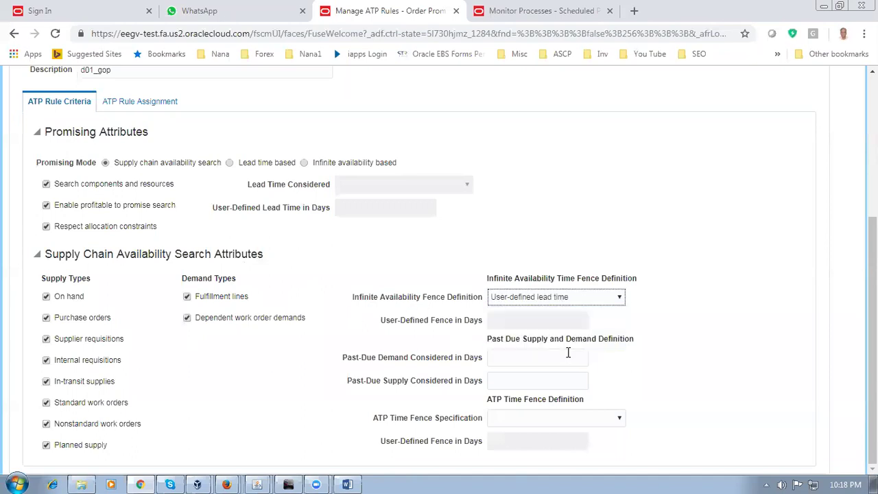
left_click(542, 319)
type("100")
left_click(587, 228)
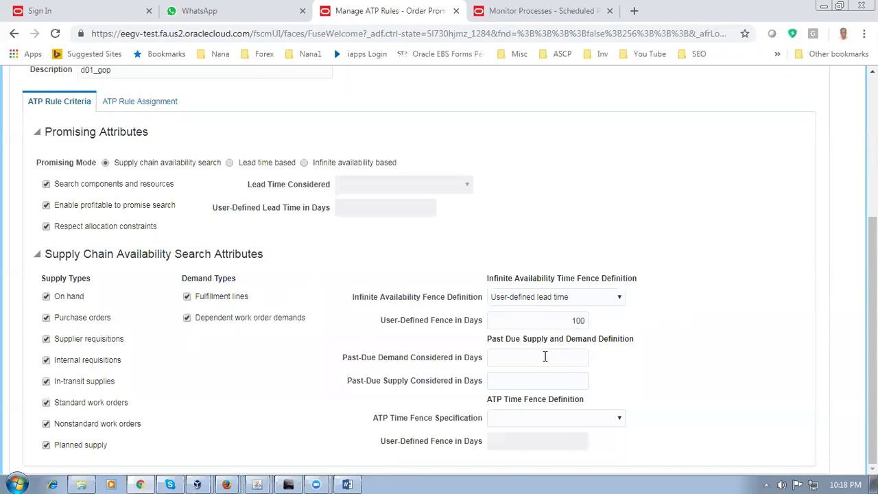
Set both the past-due demand and the past-due supply considered by the rule to 100 days.
left_click(516, 357)
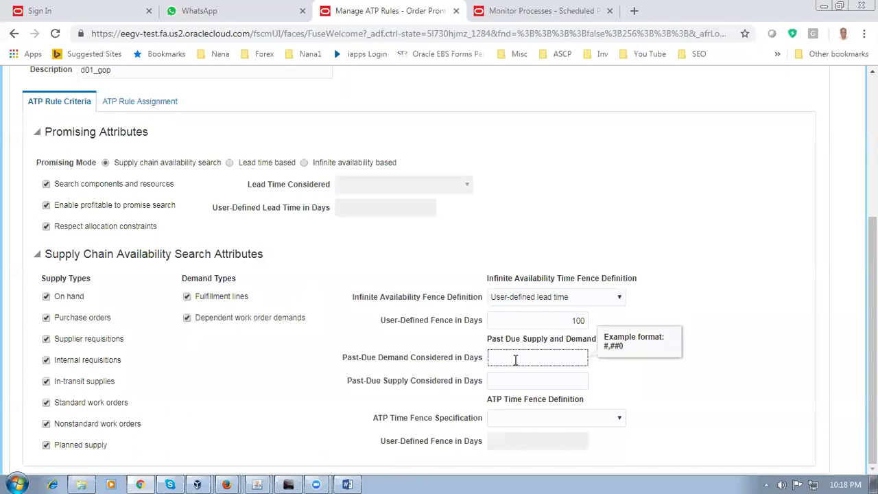
type("100")
left_click(516, 380)
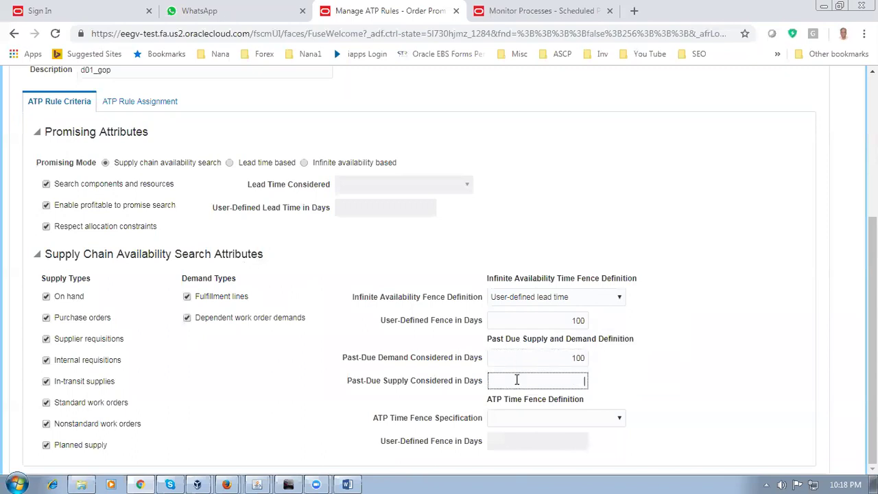
type("100")
left_click(761, 305)
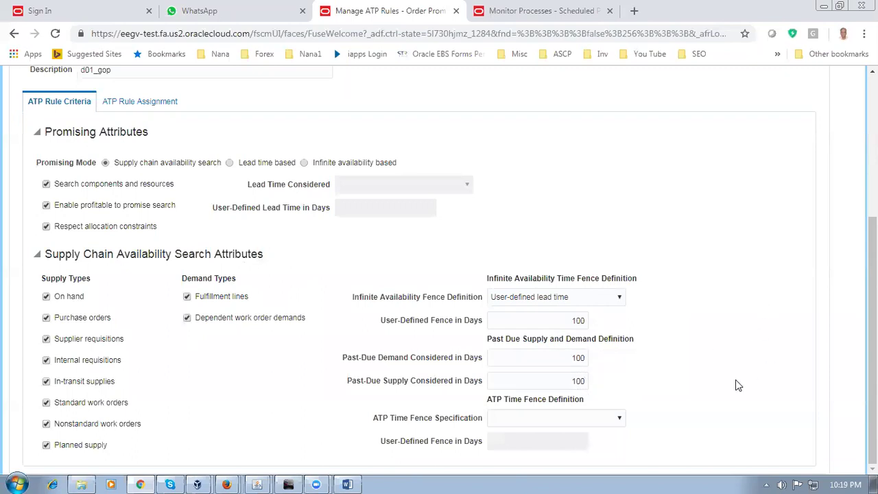
Define the ATP time fence as a user-defined lead time of 100 days.
left_click(598, 417)
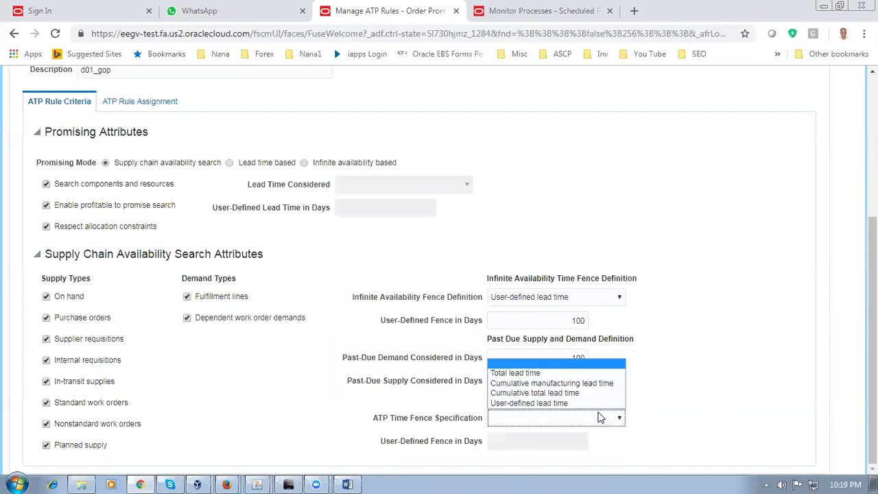
left_click(553, 404)
left_click(540, 440)
type("100")
left_click(748, 353)
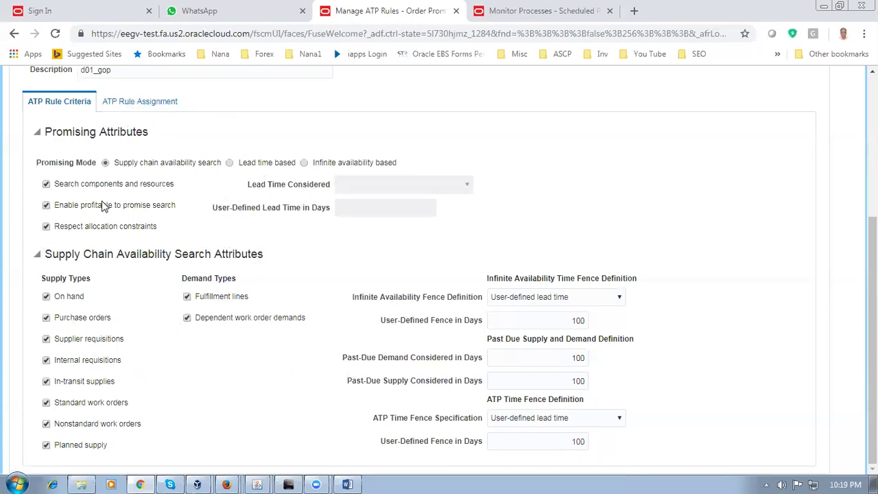
Add a rule assignment based on item and organization, assigned to organization D011.
left_click(157, 105)
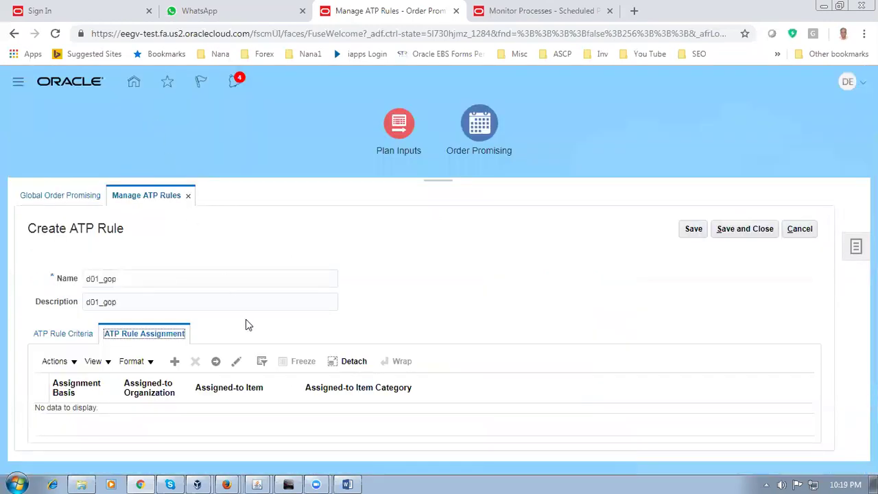
left_click(176, 361)
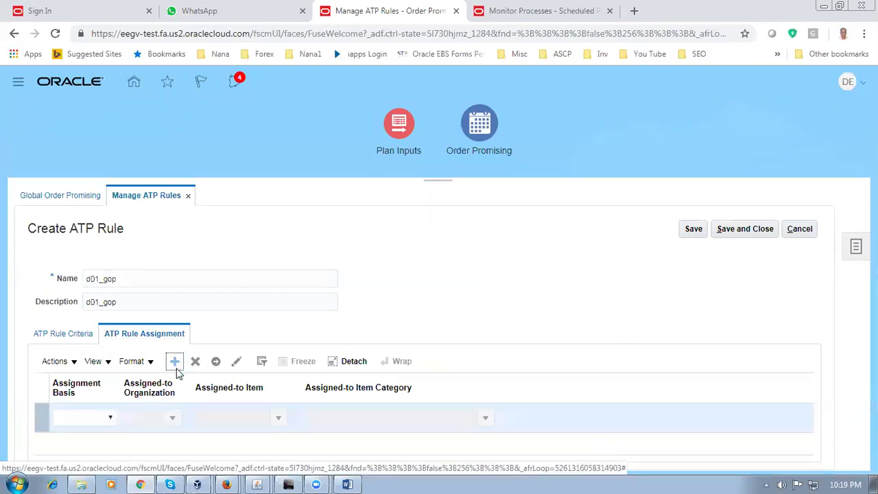
left_click(78, 417)
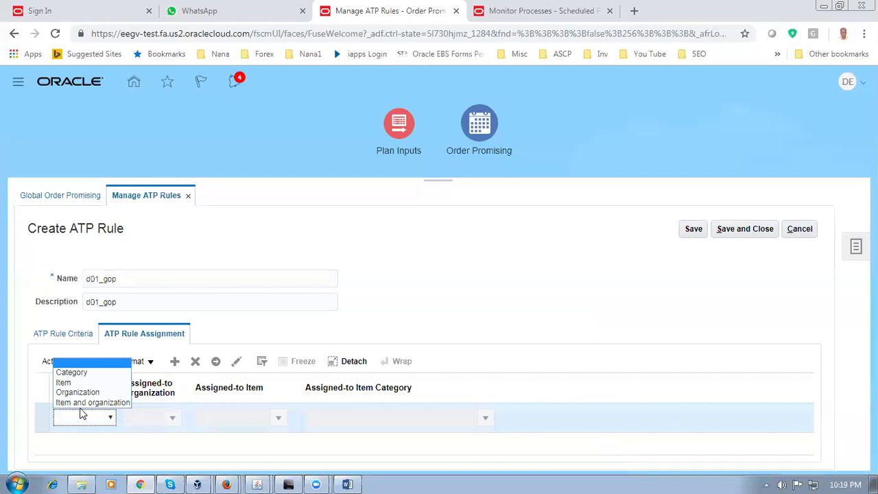
left_click(82, 403)
left_click(133, 416)
type("D")
key("Tab")
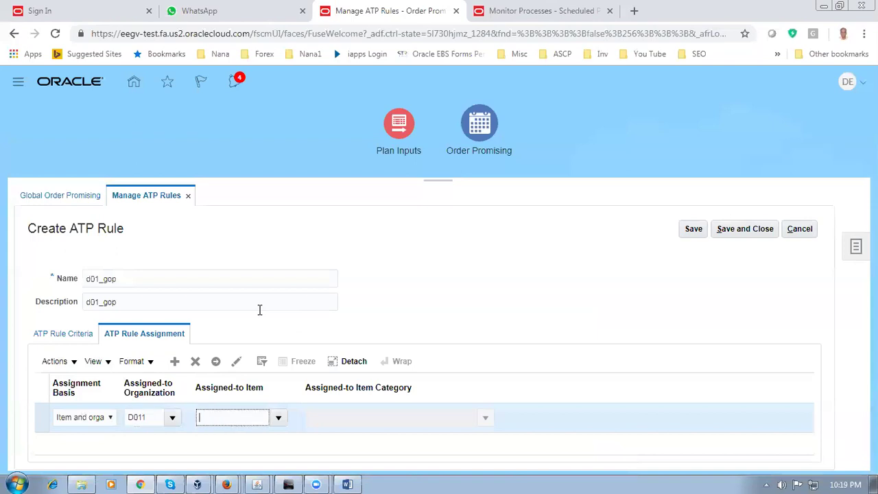
Look up item d0130_btob_buy by its d0130 prefix, assign it to the rule, and save and close the rule.
type("d0130")
key("Tab")
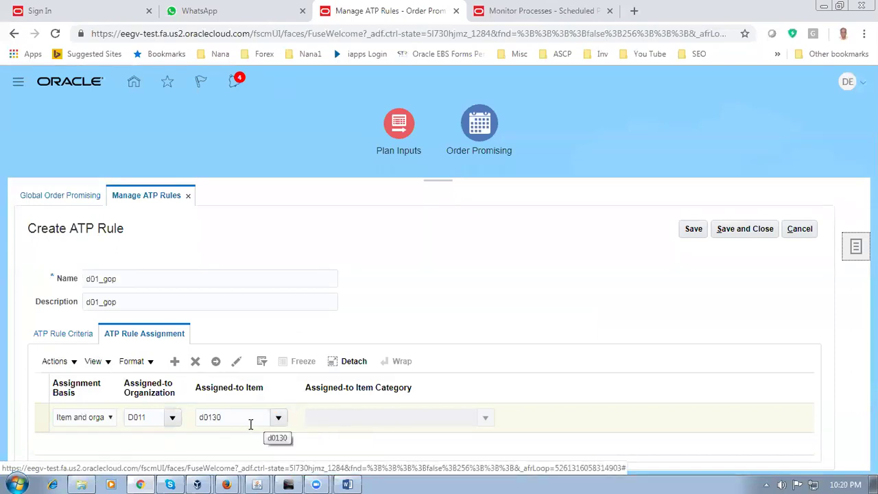
left_click(280, 420)
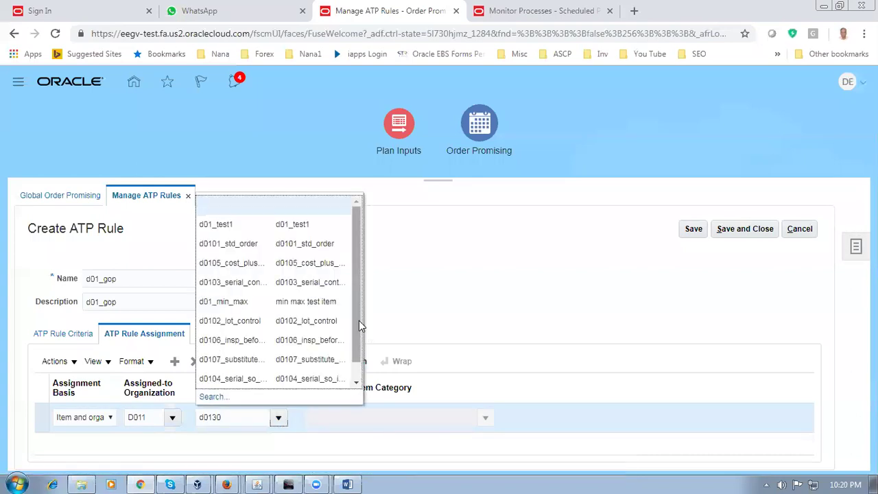
mouse_move(357, 320)
left_mouse_down()
mouse_move(364, 352)
mouse_move(370, 327)
left_mouse_up()
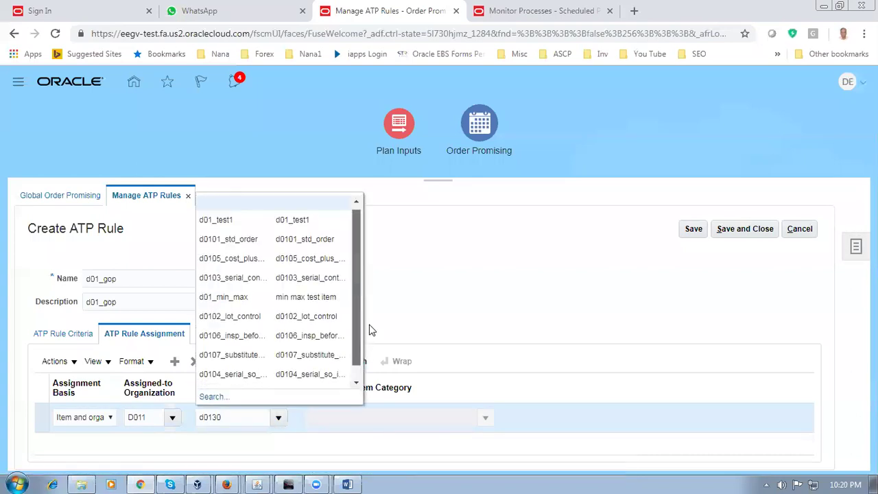
left_click(218, 397)
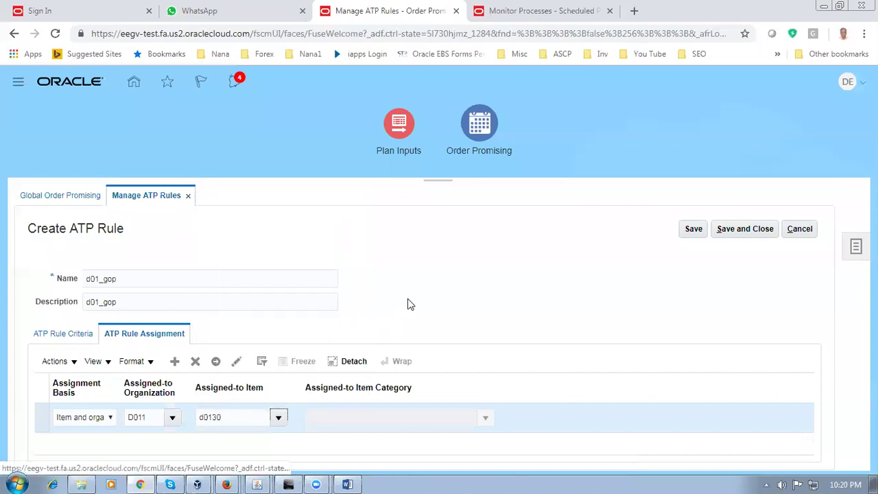
left_click(489, 282)
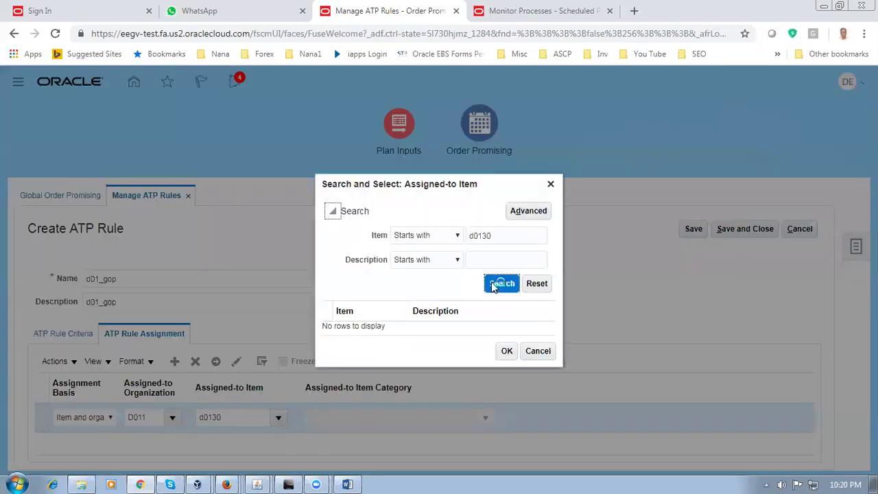
left_click(483, 330)
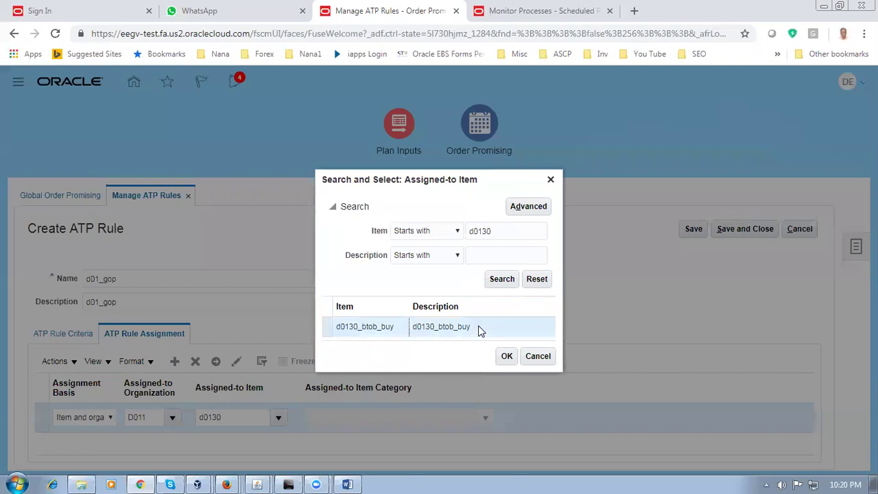
left_click(505, 357)
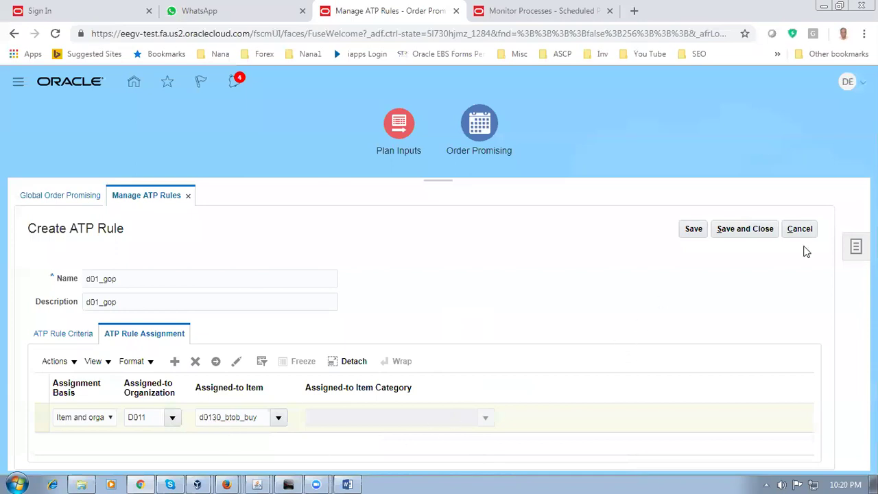
left_click(755, 233)
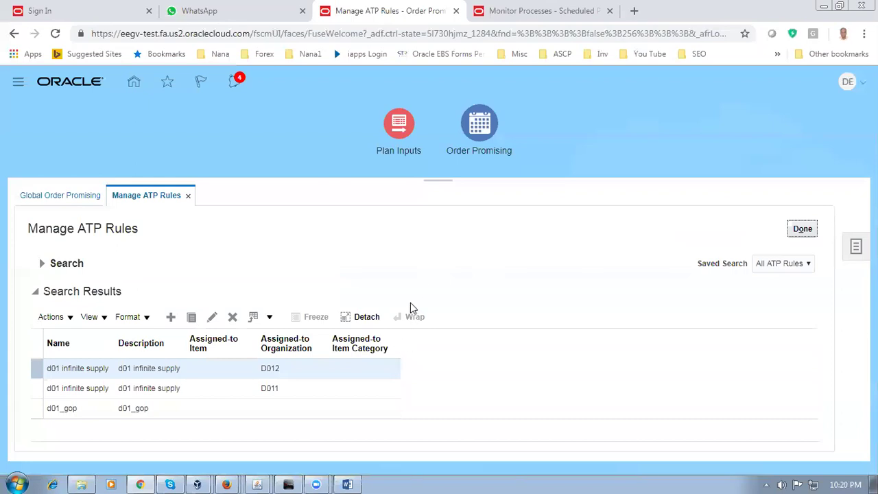
Search the ATP rules named d01 for those assigned to item d0130_btob_buy.
left_click(42, 266)
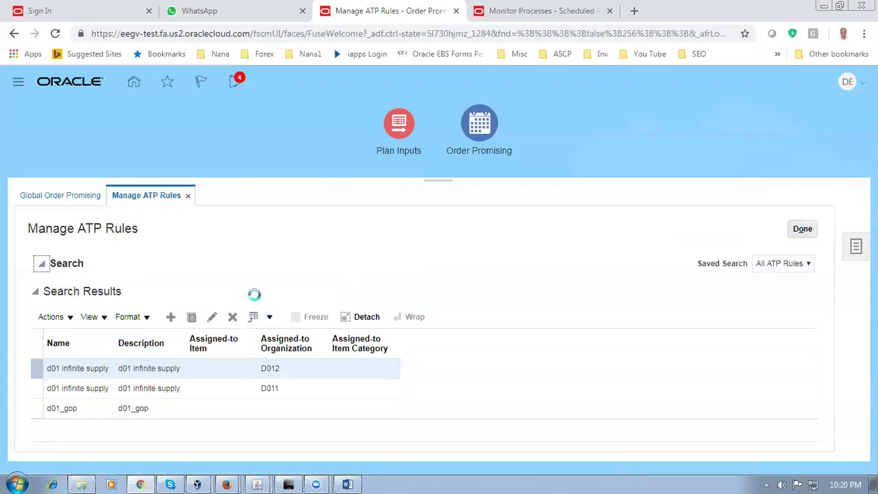
left_click(206, 337)
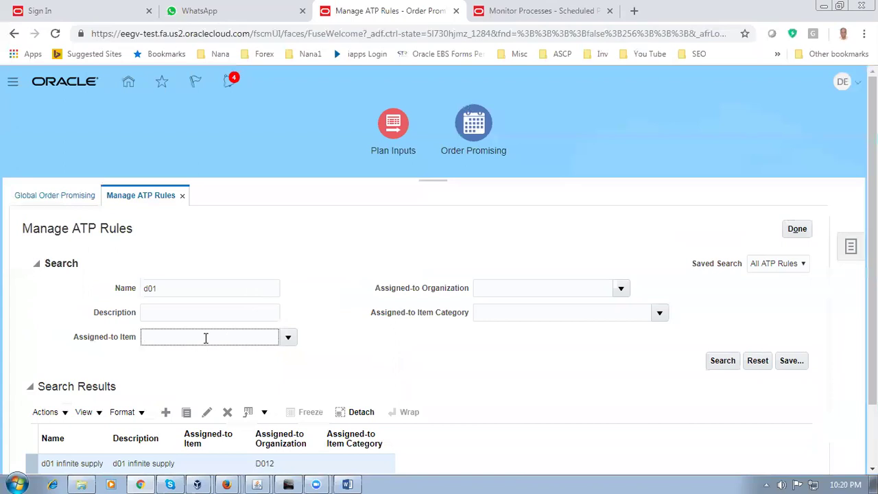
key("Tab")
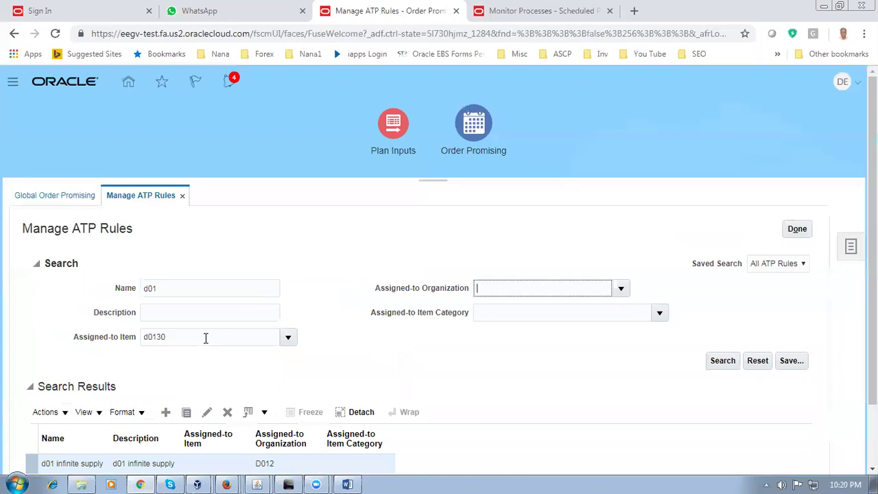
left_click(288, 337)
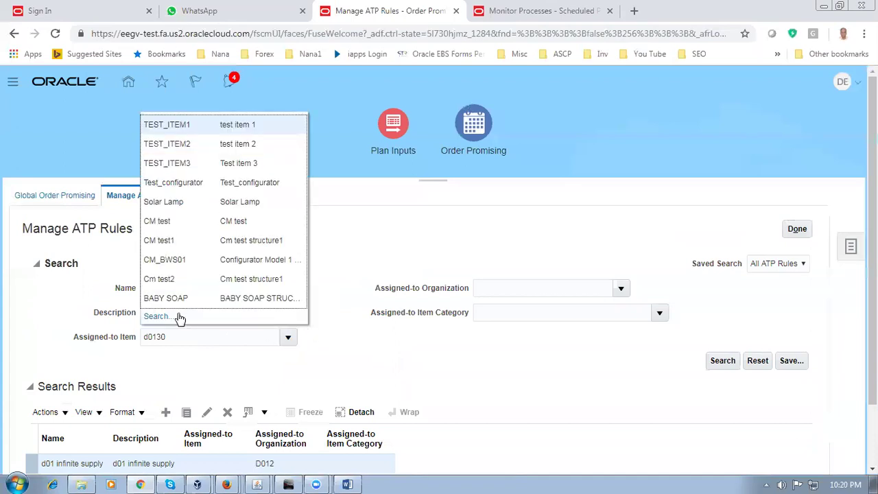
left_click(149, 315)
left_click(508, 289)
left_click(428, 334)
left_click(513, 362)
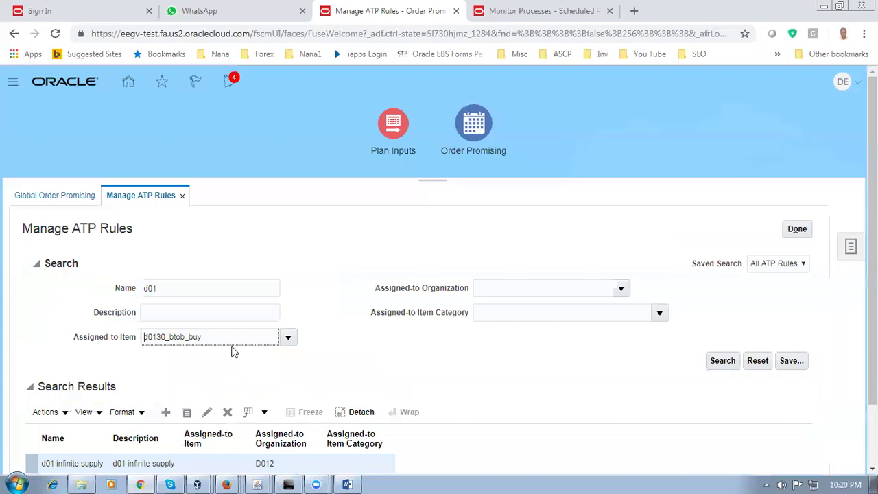
key("ctrl+a")
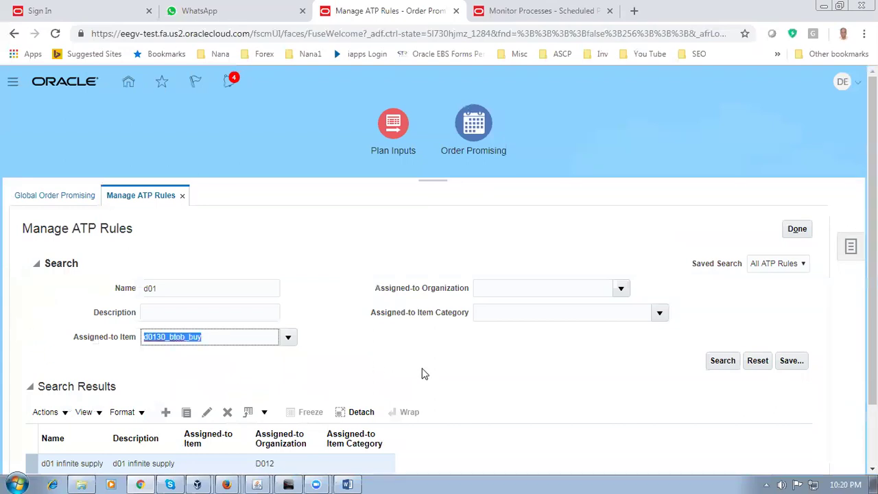
left_click(723, 361)
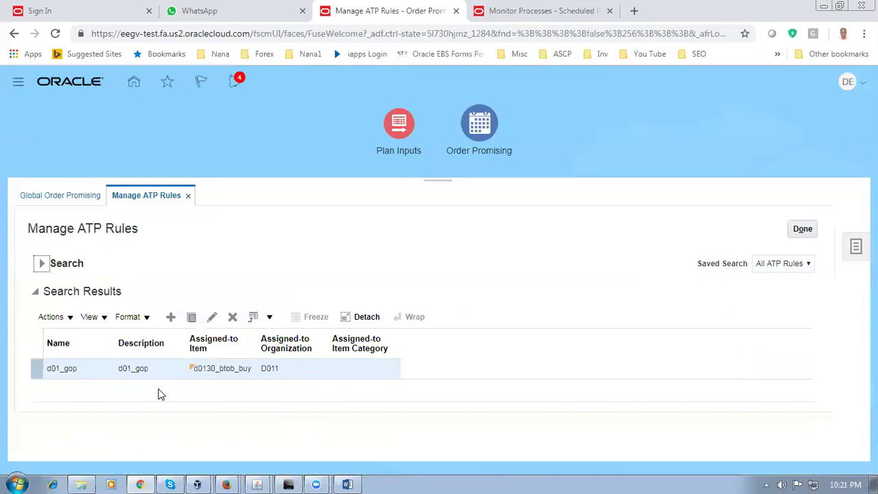
Rerun the ATP rule search for name d01 and item d0130_btob_buy, and redisplay the search criteria.
left_click(42, 264)
left_click(185, 284)
left_click(722, 361)
left_click(722, 361)
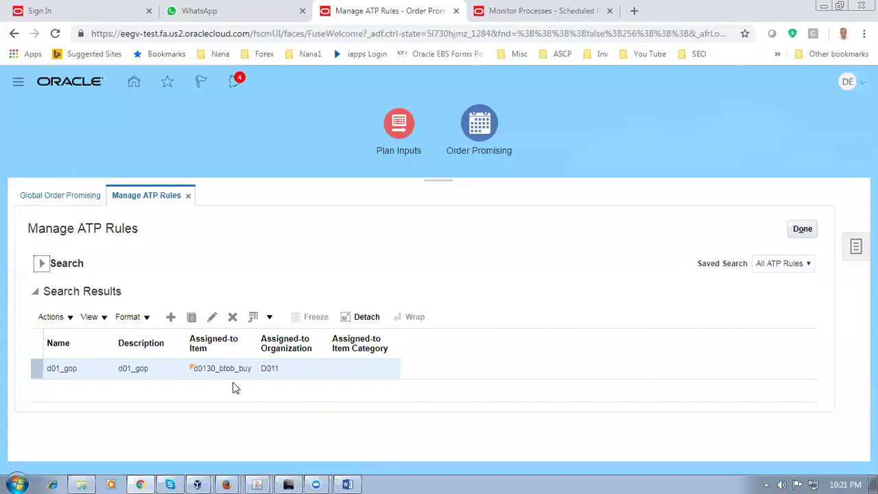
left_click(42, 266)
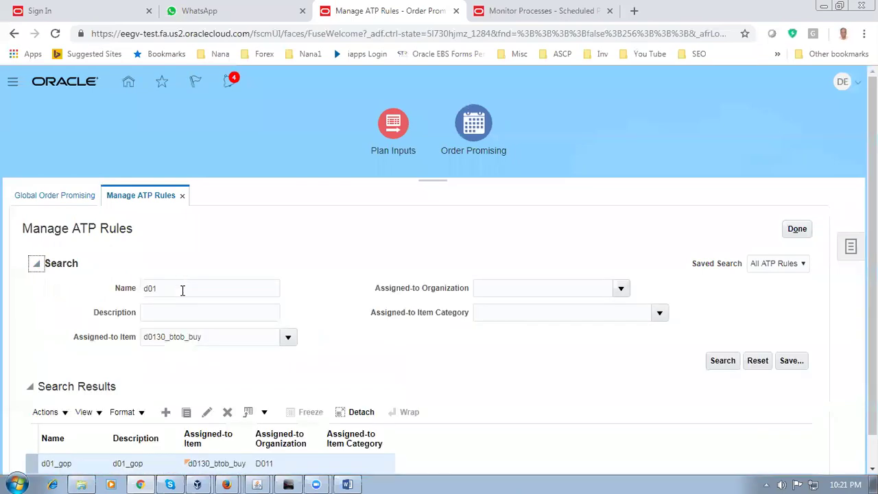
Search the ATP rules for the name b01.
double_click(183, 290)
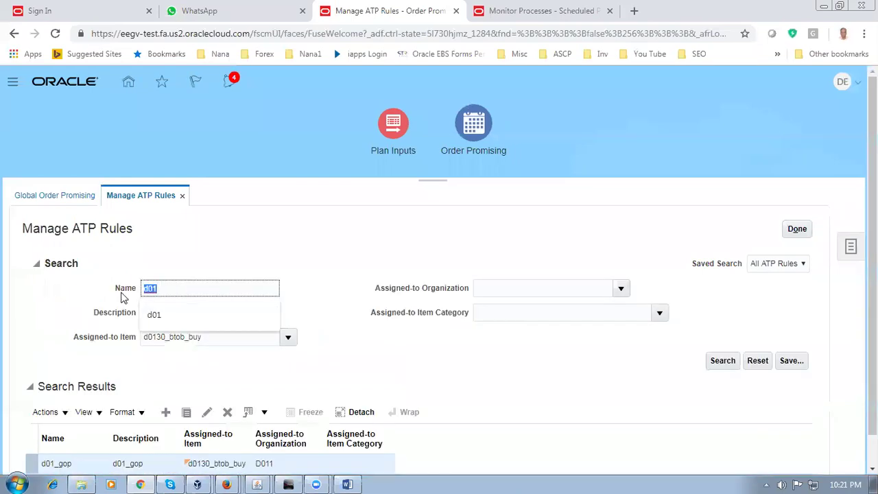
type("b")
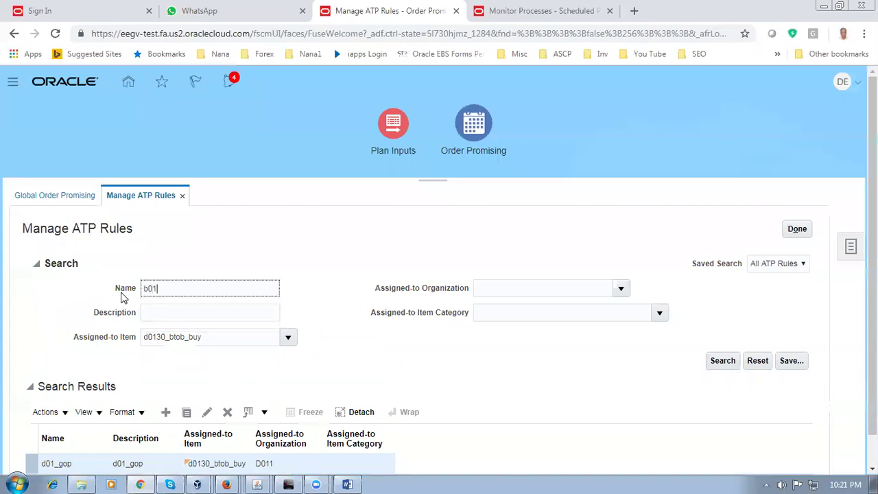
left_click(718, 366)
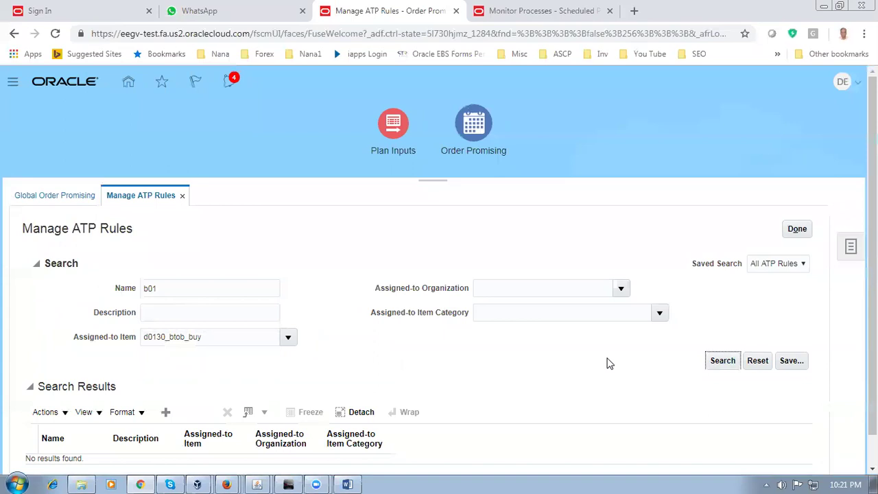
Clear the assigned-to item filter and search the ATP rules for the name d01.
scroll(300, 331, "down", 1)
left_click_drag(212, 310, 54, 290)
left_click(217, 267)
key("BackSpace")
key("BackSpace")
key("BackSpace")
type("d01")
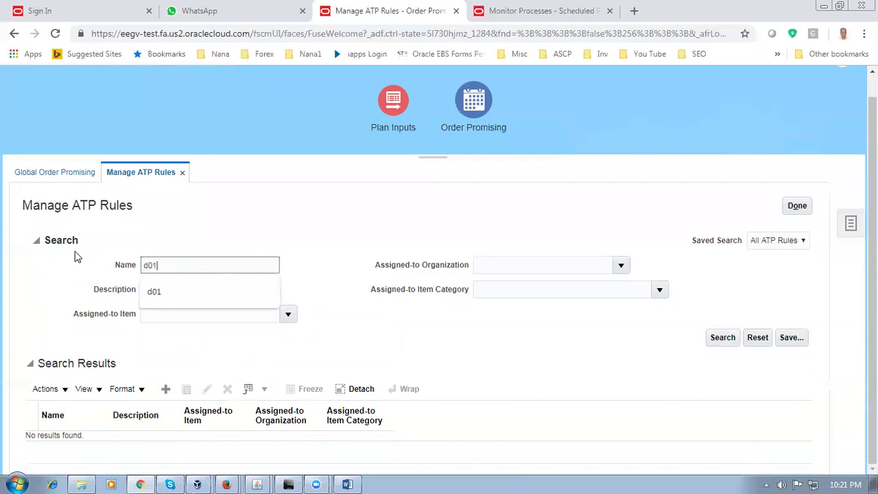
left_click(721, 338)
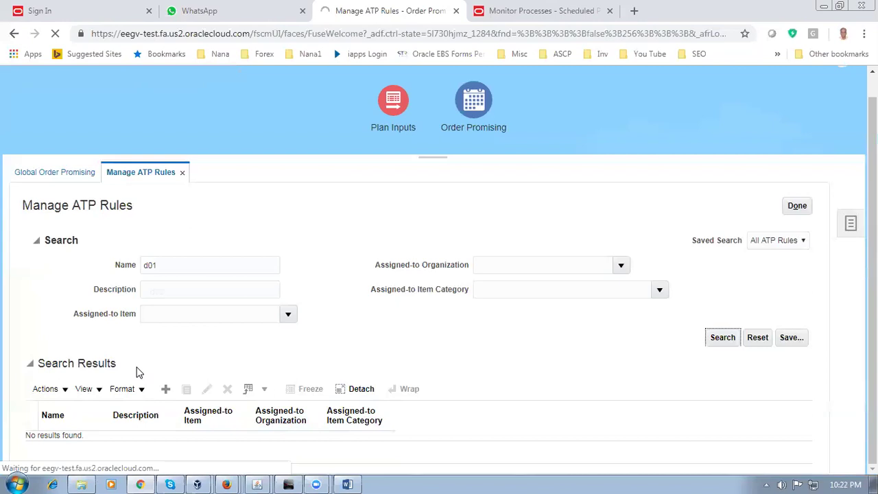
Try to close the stalled ATP rules search and reload the page.
left_click(163, 268)
left_click_drag(165, 268, 142, 268)
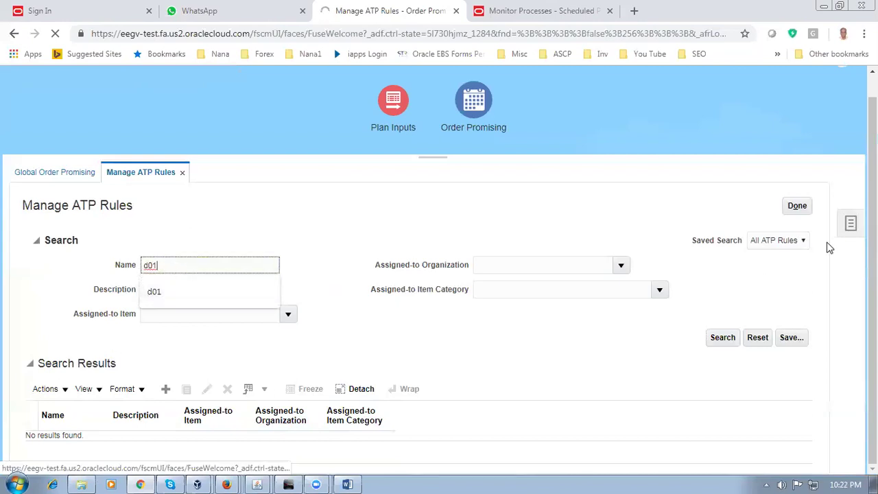
left_click(800, 209)
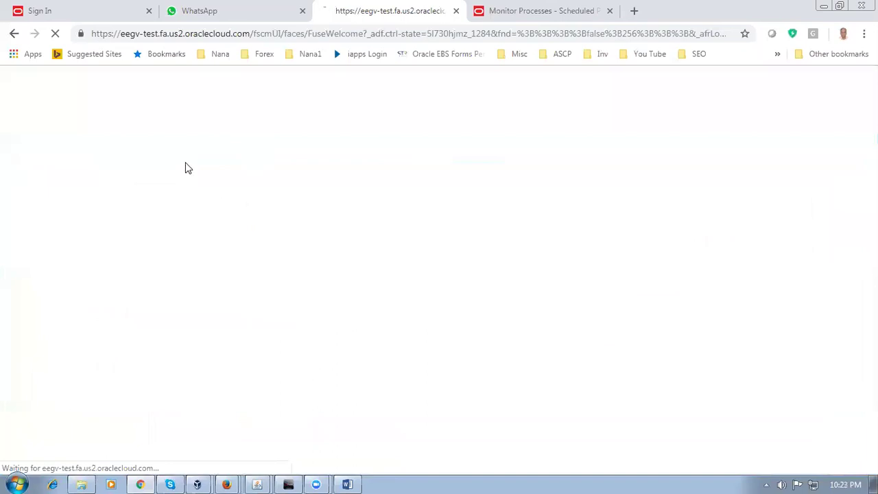
left_click(276, 39)
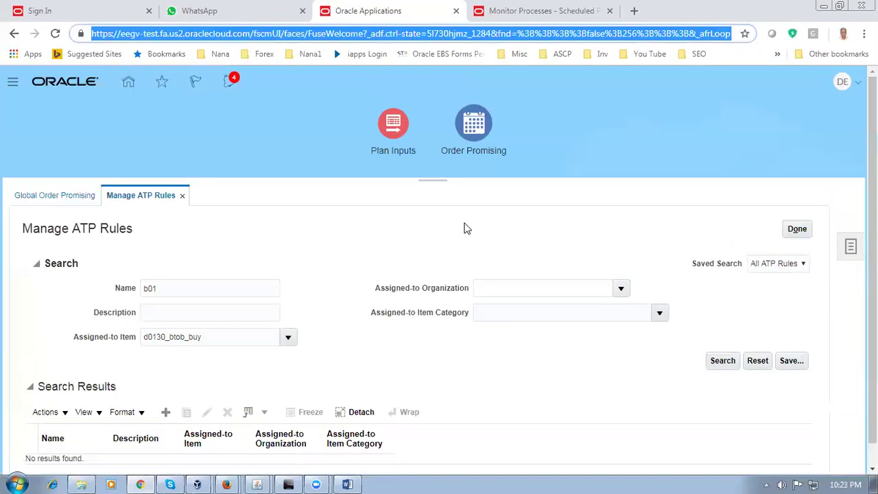
On the reloaded page, search the ATP rules by name d01 with the assigned-to item left empty.
left_click(190, 288)
left_click_drag(190, 288, 118, 287)
type("d01")
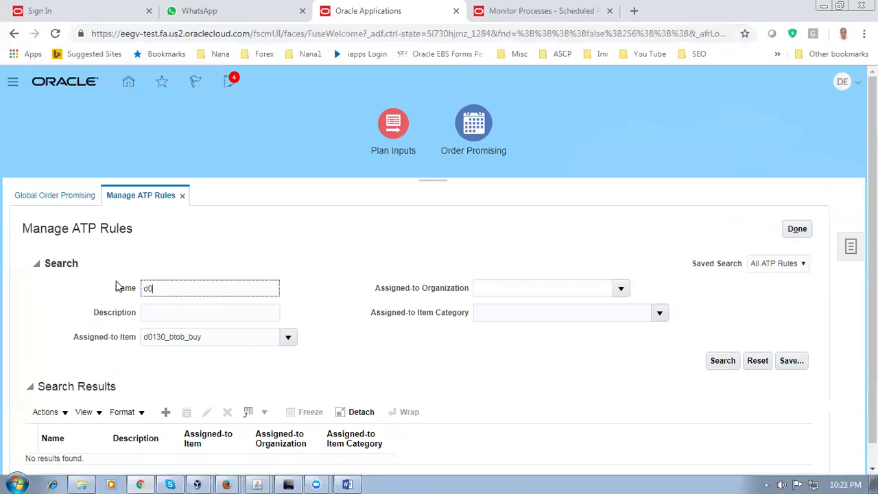
left_click(302, 268)
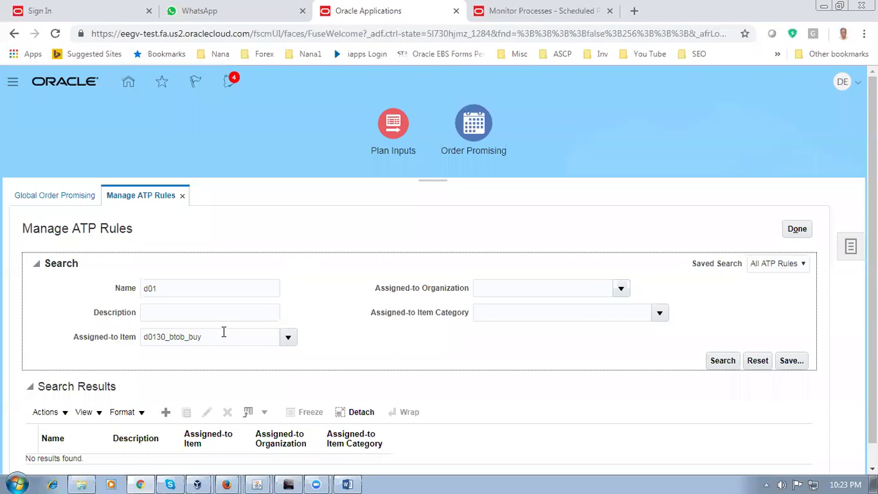
left_click_drag(223, 334, 64, 320)
key("BackSpace")
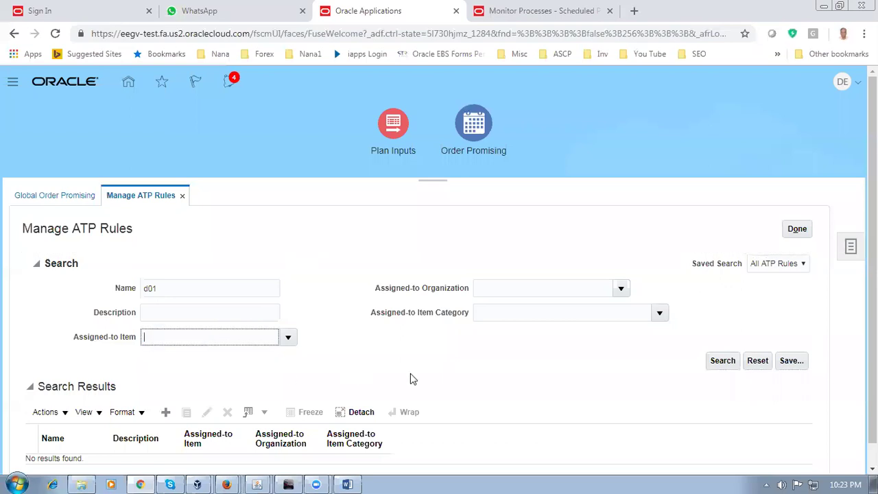
left_click(722, 364)
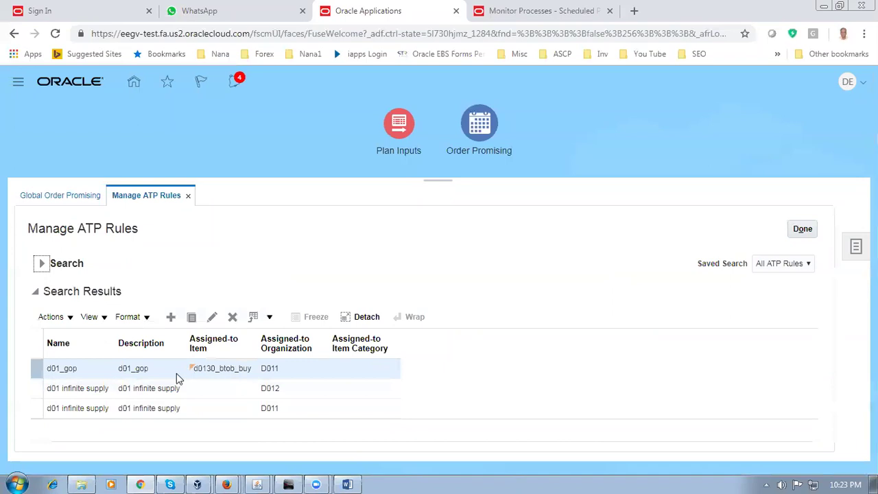
Open the d01 infinite supply rule assigned to D012 and review its criteria, organization assignments and available assignment basis options.
left_click(36, 388)
left_click(212, 316)
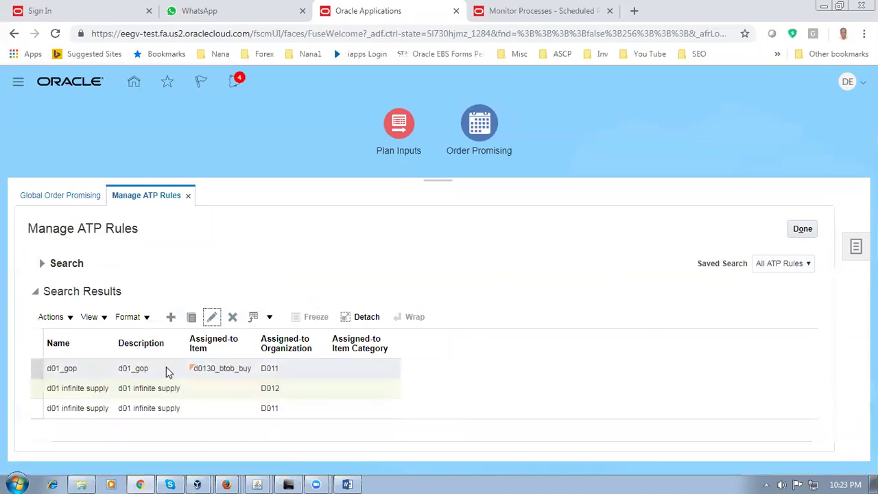
left_click(68, 335)
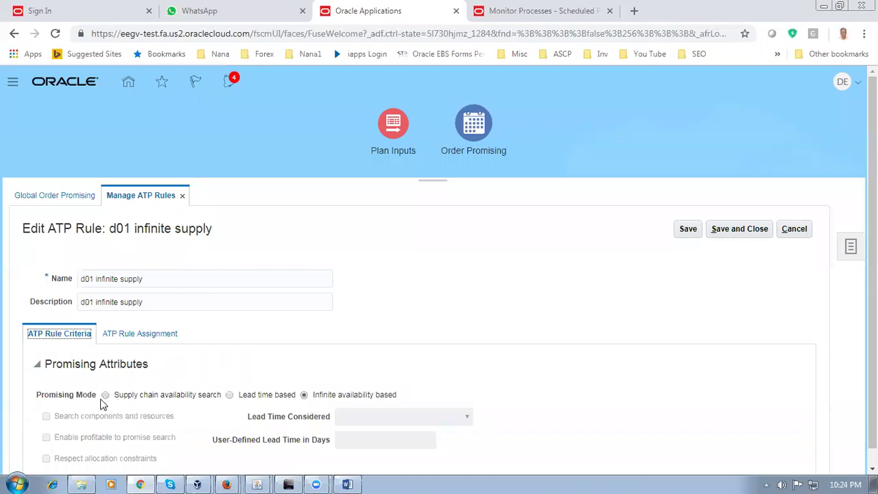
left_click(132, 336)
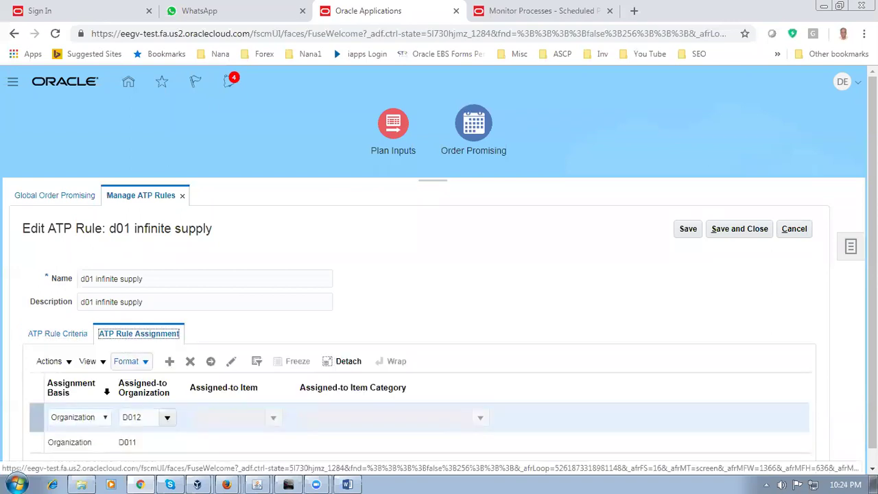
left_click(94, 420)
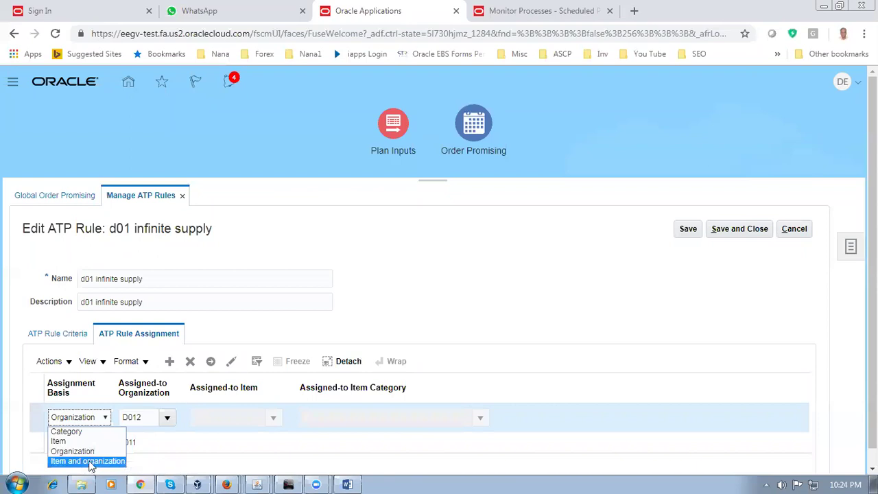
left_click(422, 263)
Cancel editing the ATP rule and close Manage ATP Rules to return to Global Order Promising.
left_click(794, 232)
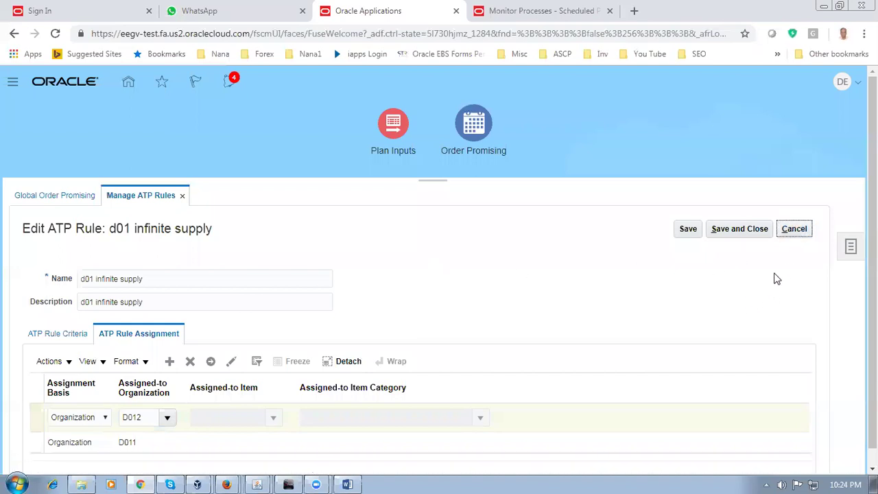
left_click(797, 231)
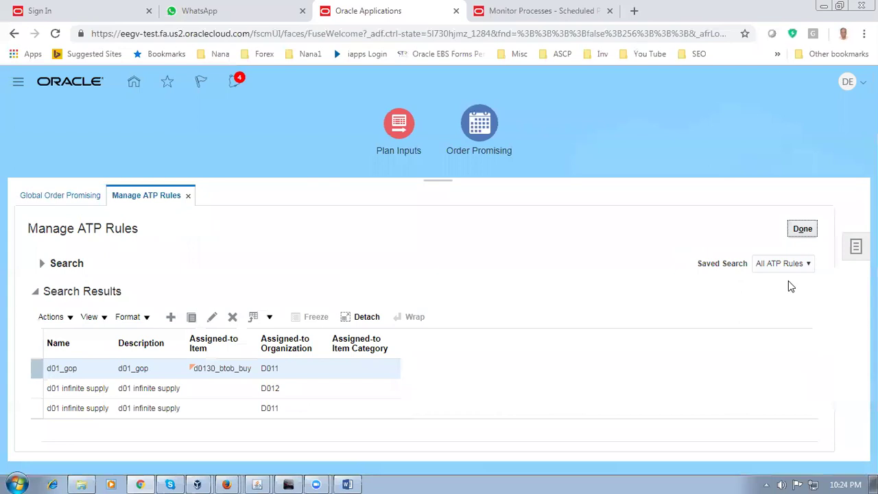
left_click(803, 229)
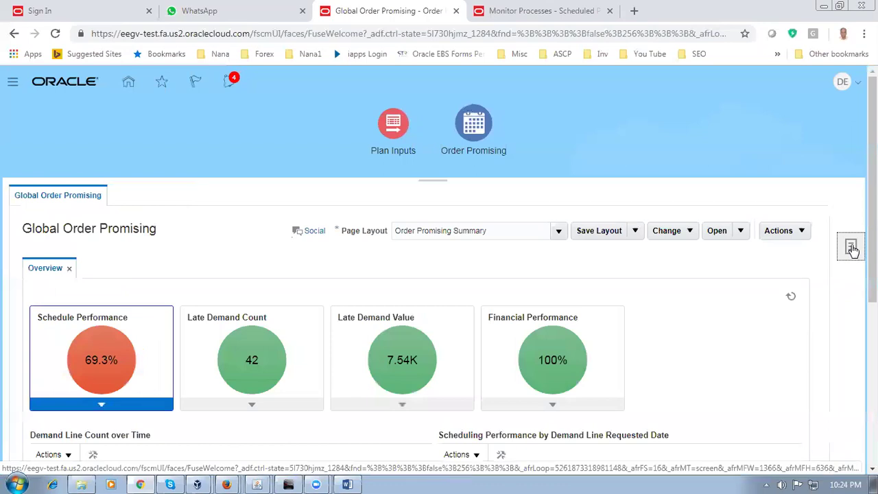
Open Manage Sourcing Rules from the order promising tasks and start a new sourcing rule.
left_click(852, 247)
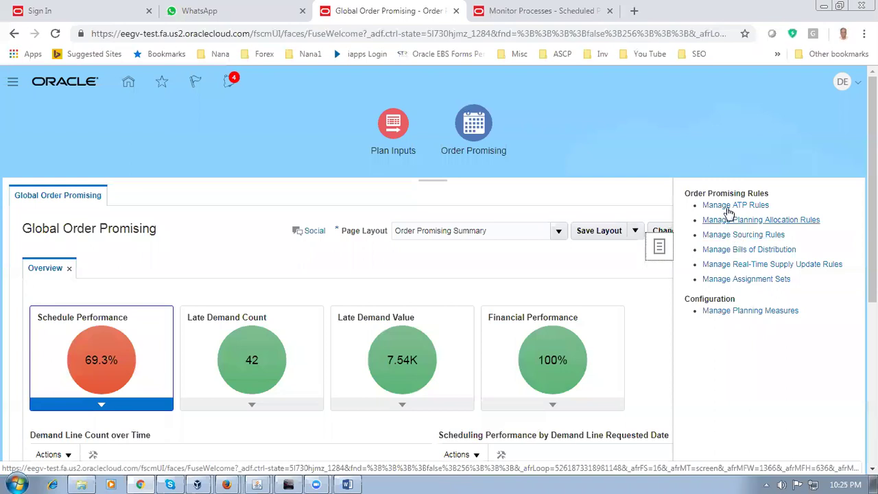
left_click(733, 237)
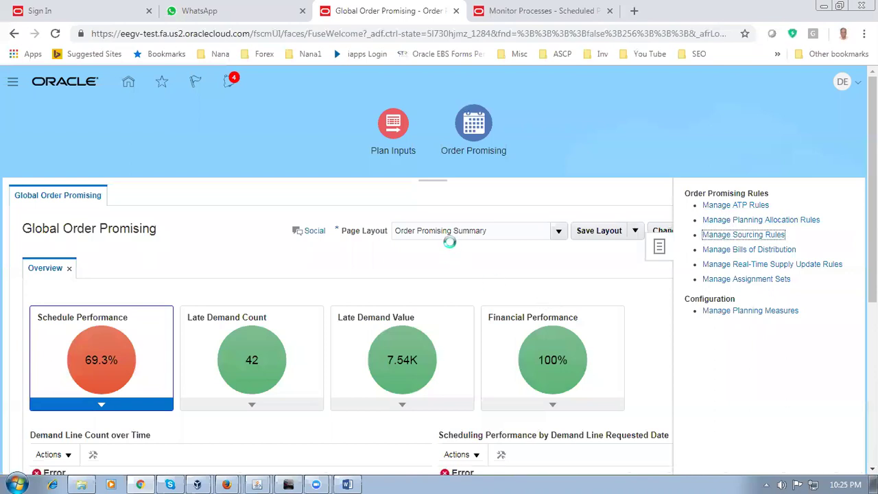
left_click(123, 440)
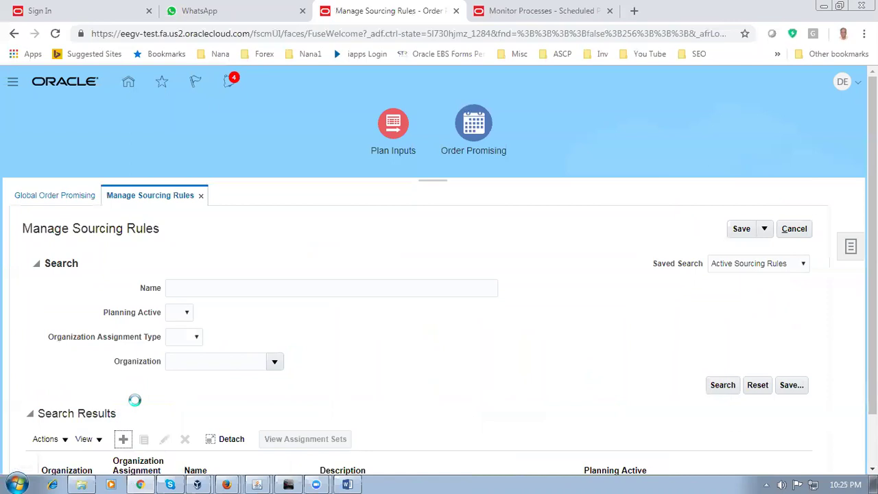
Enter d01_global_buy as both the name and the description of the new sourcing rule.
left_click(177, 271)
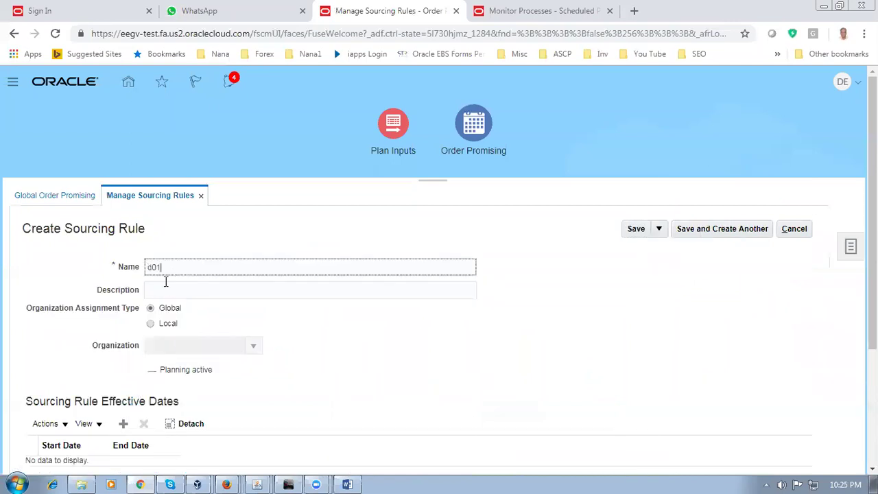
type("d01_global_buy")
left_click_drag(212, 269, 85, 267)
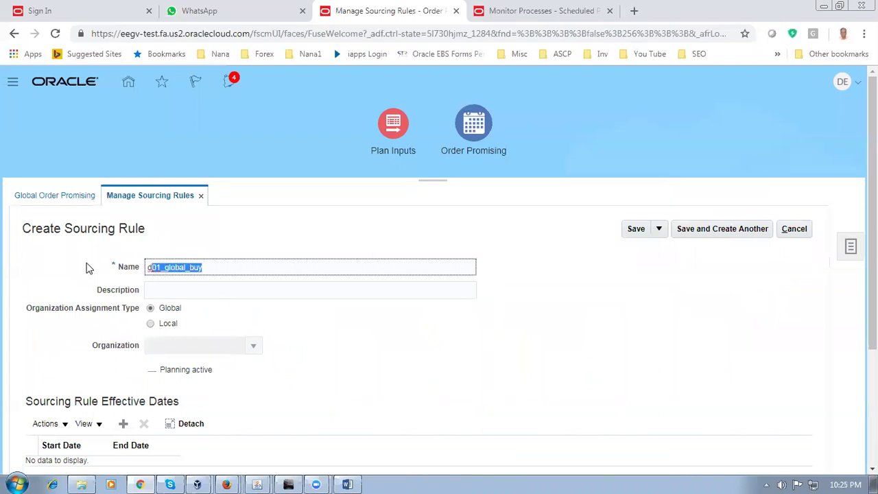
left_click(197, 290)
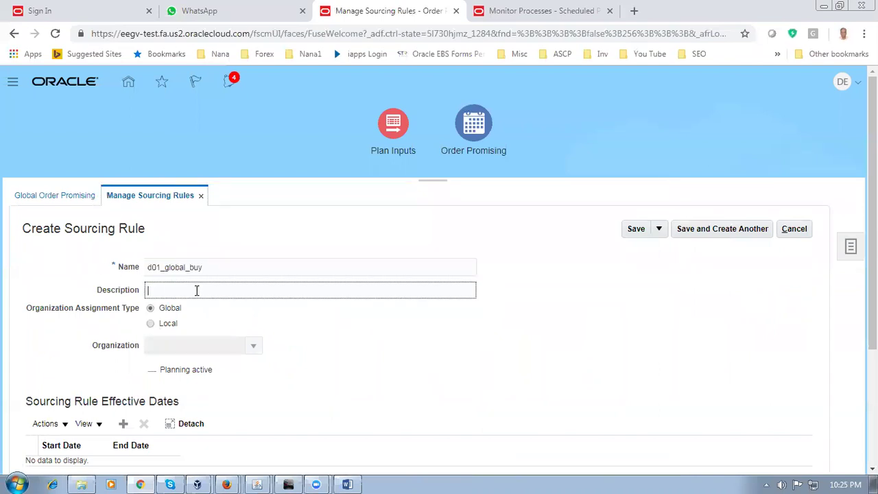
type("d01_global_buy")
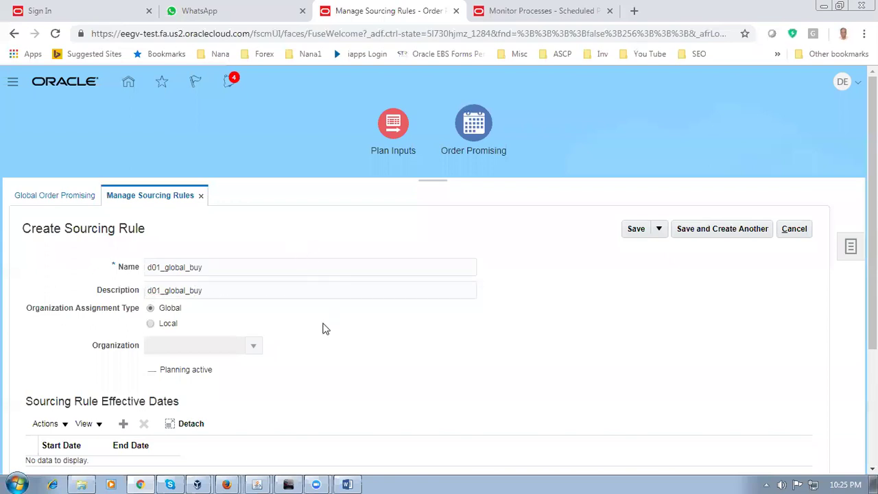
Add an effective date row starting 11/23/18 to the sourcing rule and a source of type Buy from.
scroll(324, 327, "down", 3)
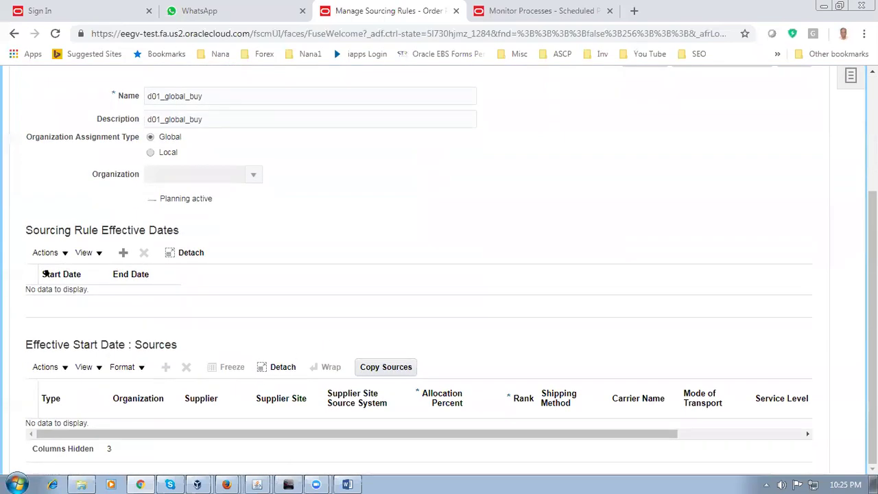
left_click(123, 253)
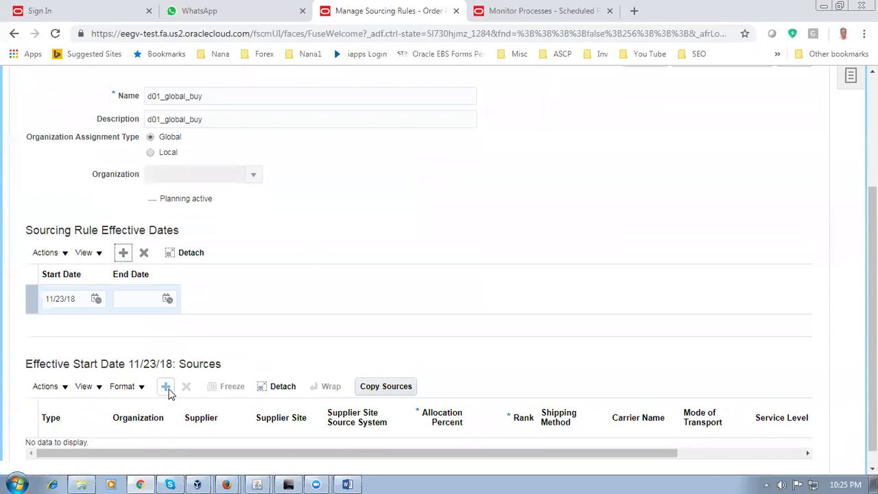
left_click(166, 388)
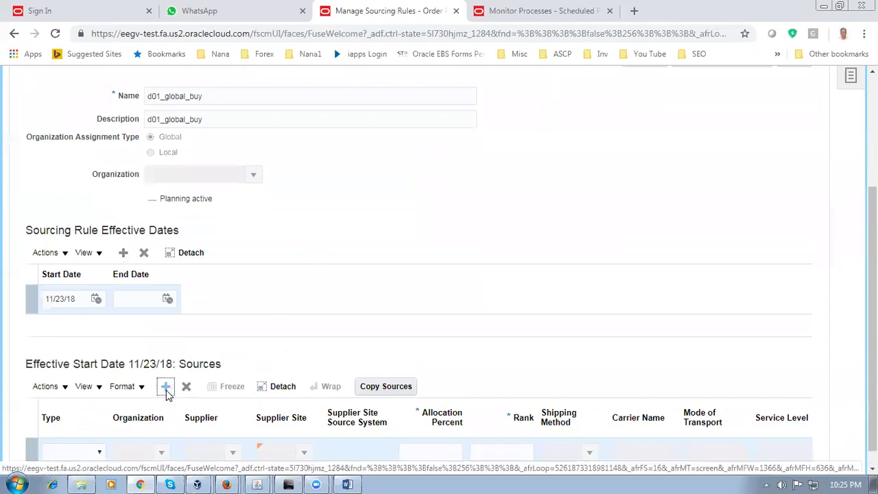
left_click(81, 416)
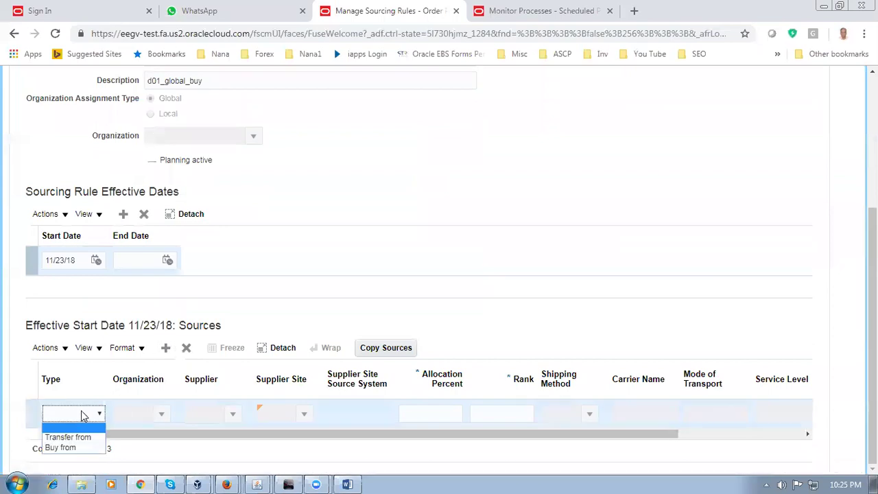
left_click(69, 448)
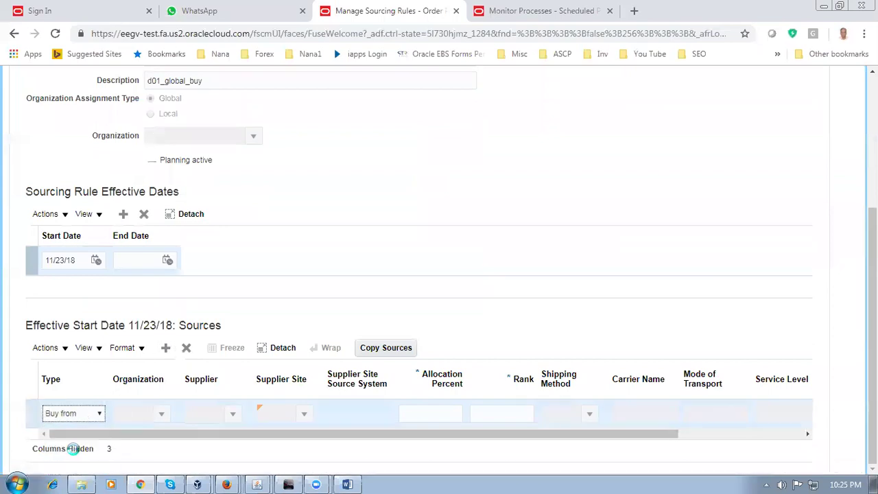
Search suppliers for d01 and set the Buy from source's supplier to d01_sup1.
left_click(199, 414)
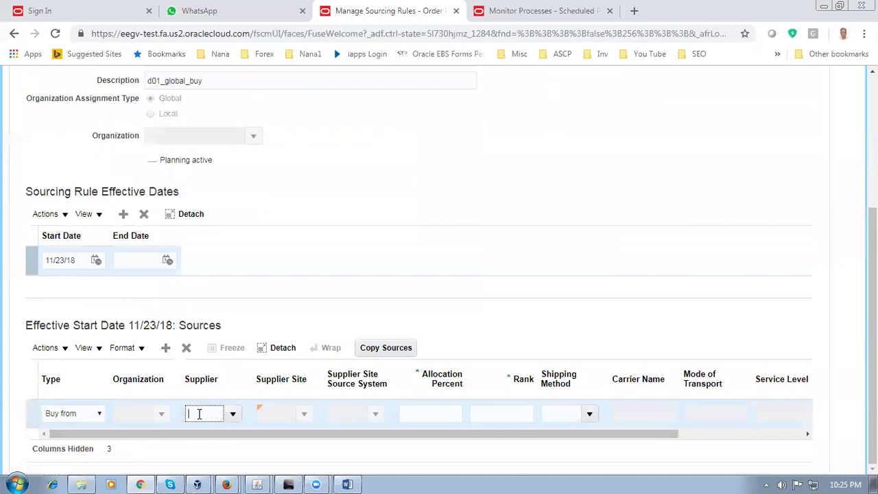
type("d01")
key("Tab")
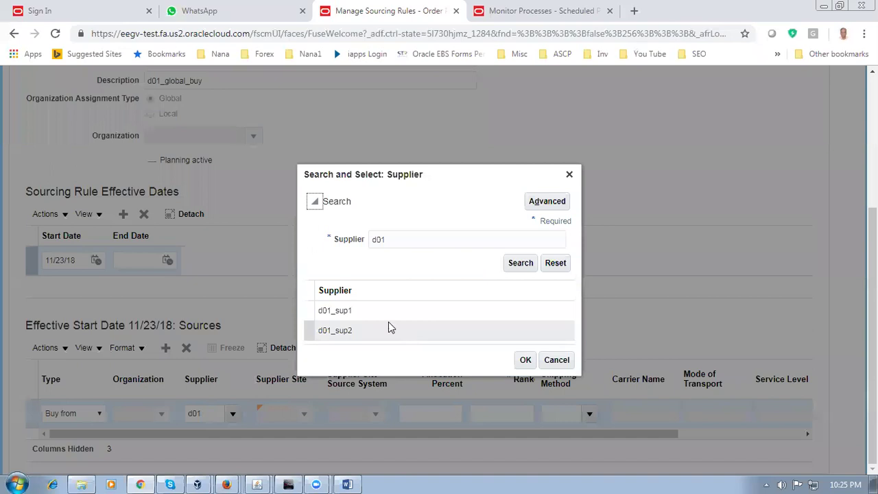
left_click(376, 312)
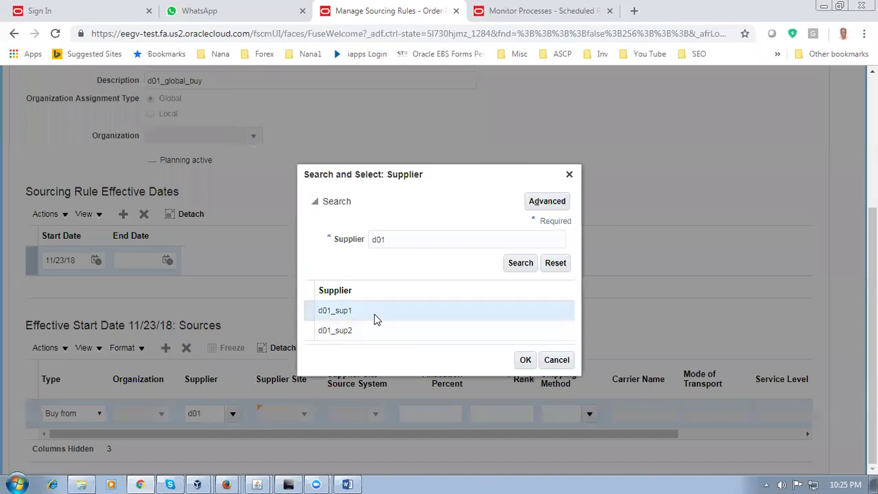
left_click(526, 360)
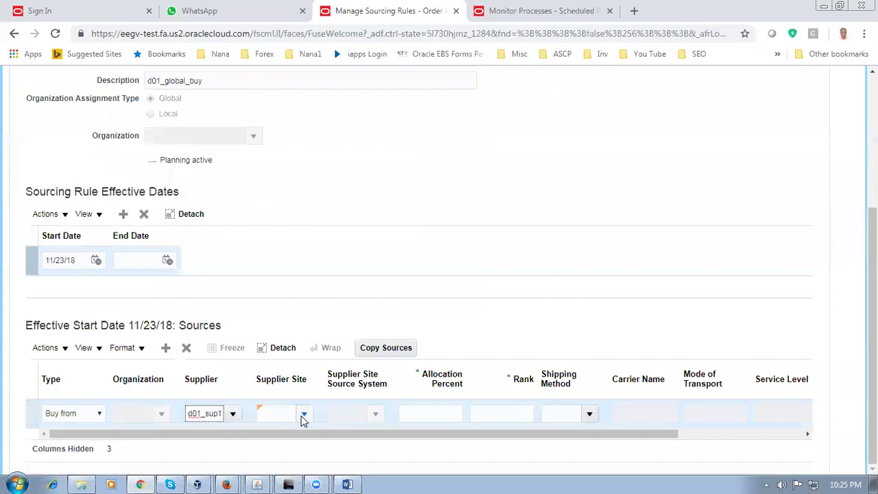
Set the Buy from source's supplier site to Site 1 and its supplier site source system to OPS.
left_click(303, 416)
left_click(303, 416)
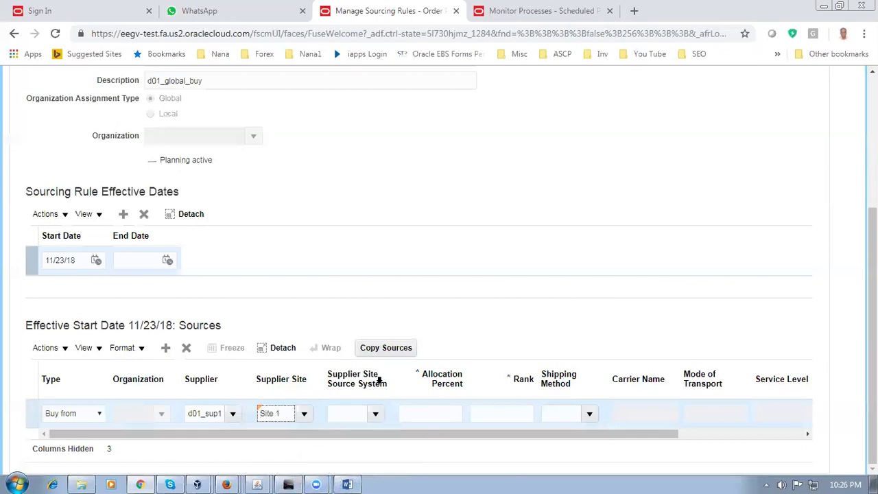
left_click(376, 415)
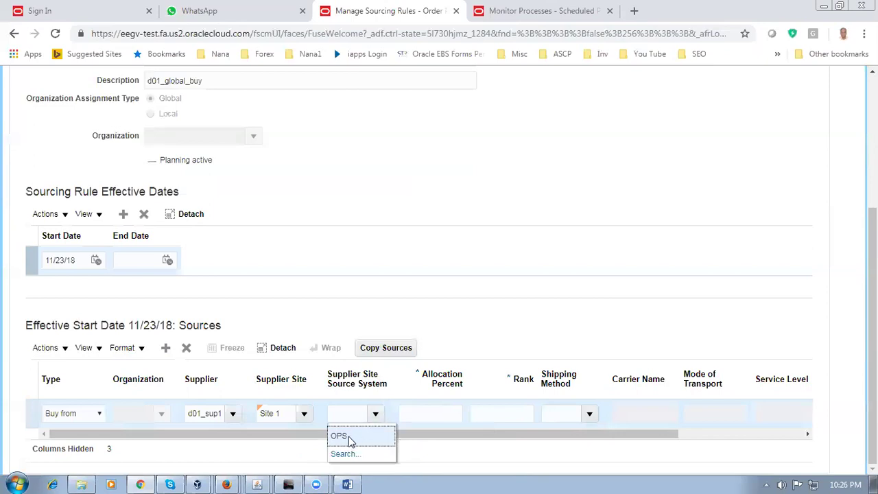
key("Escape")
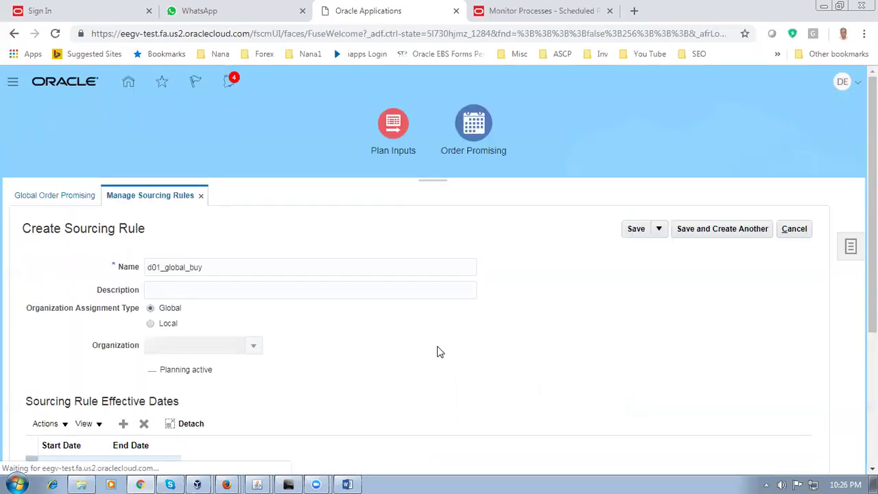
scroll(440, 353, "down", 3)
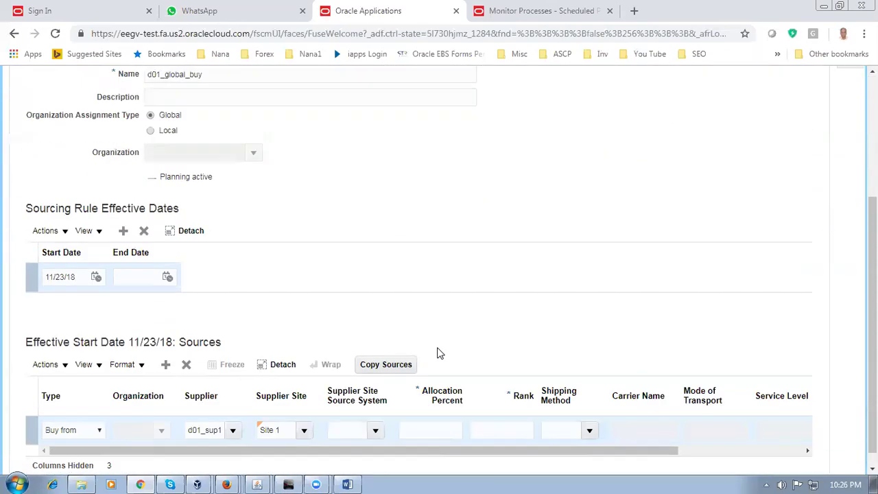
left_click(377, 431)
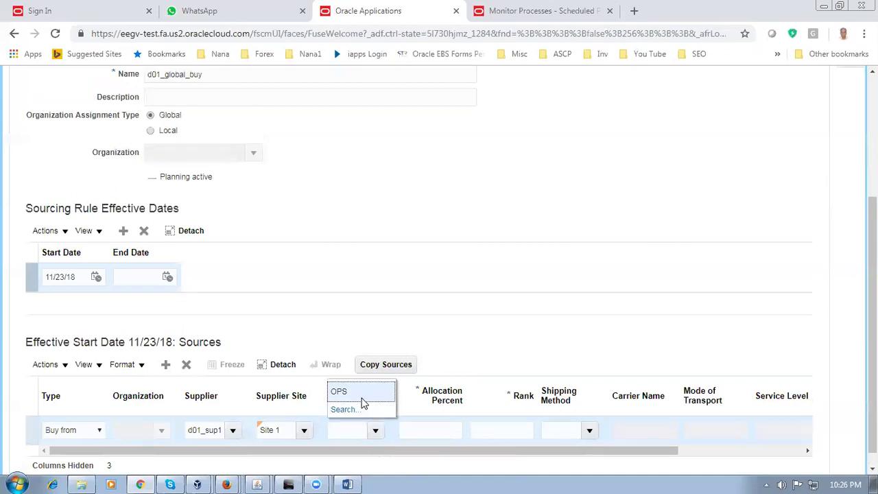
left_click(362, 408)
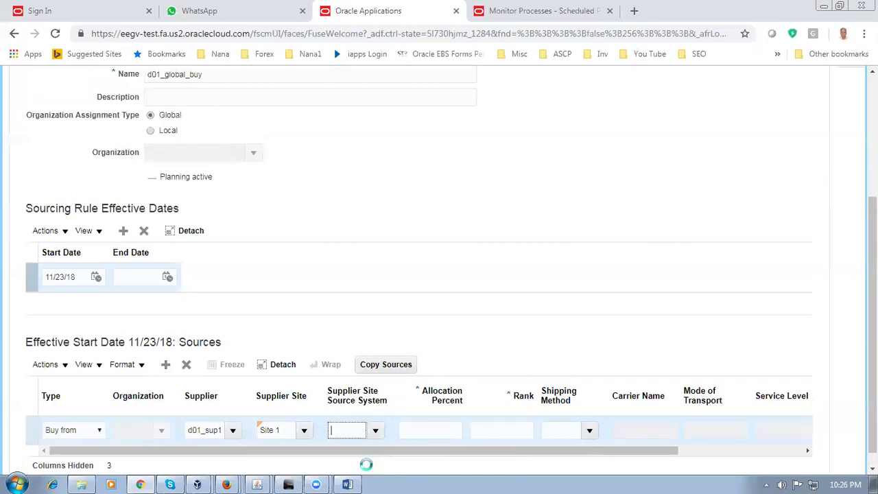
Give the d01_sup1 source an allocation percent of 100 and a rank of 1.
left_click(421, 434)
type("100")
key("Tab")
type("1")
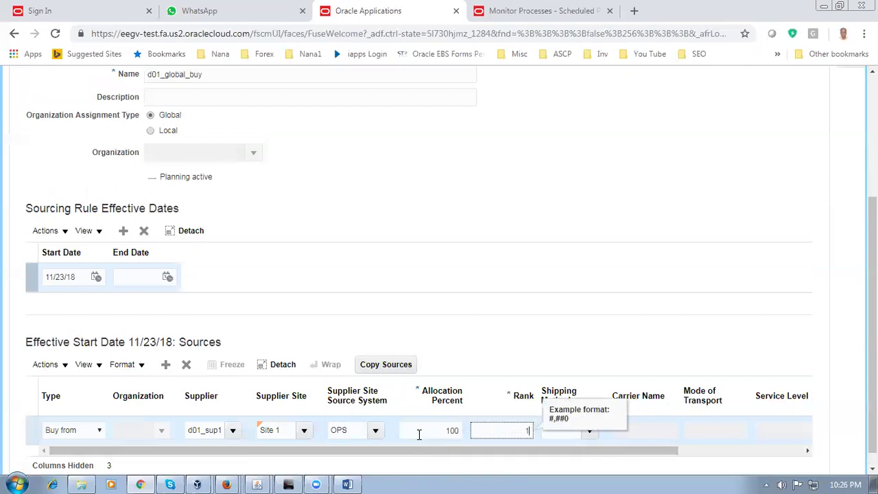
left_click(553, 345)
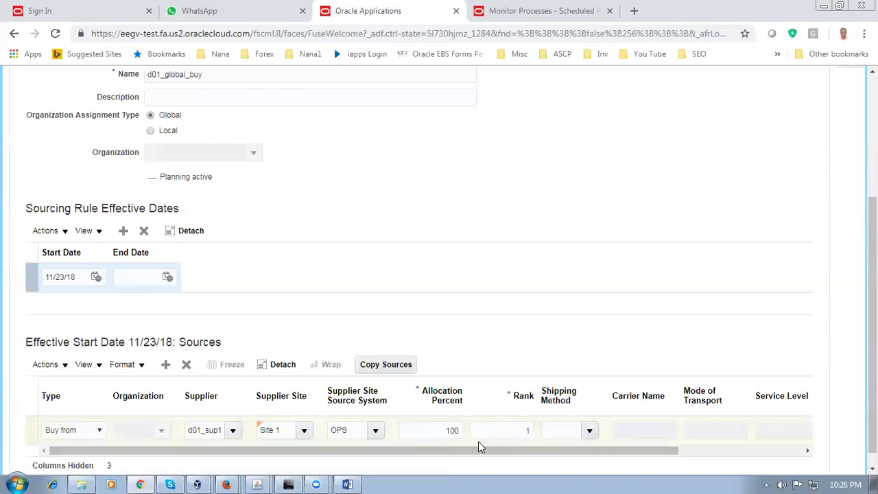
left_click(478, 267)
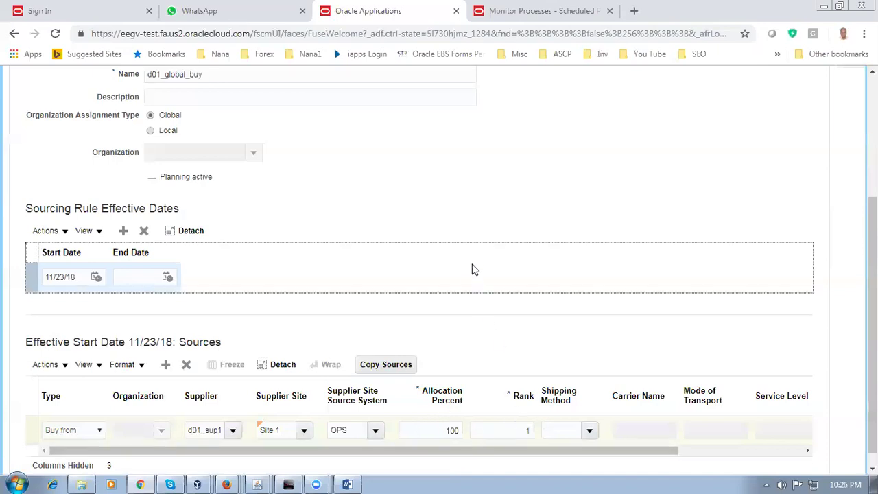
left_click(486, 193)
Review the d01_global_buy sourcing rule's entries, and save and close the rule.
scroll(328, 216, "up", 2)
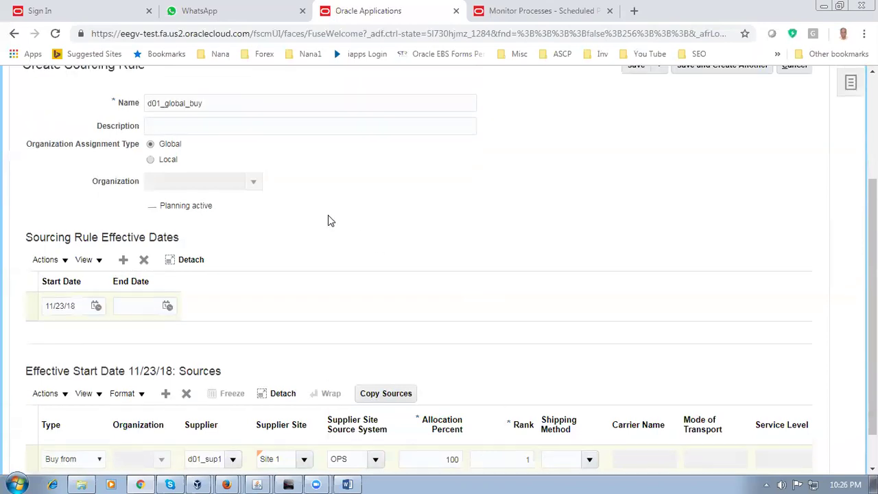
left_click_drag(214, 140, 138, 140)
scroll(241, 320, "down", 2)
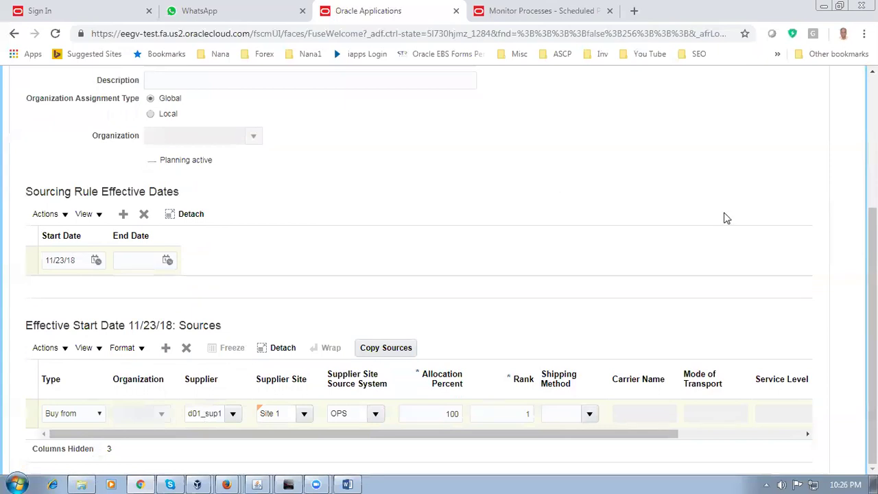
scroll(724, 223, "up", 3)
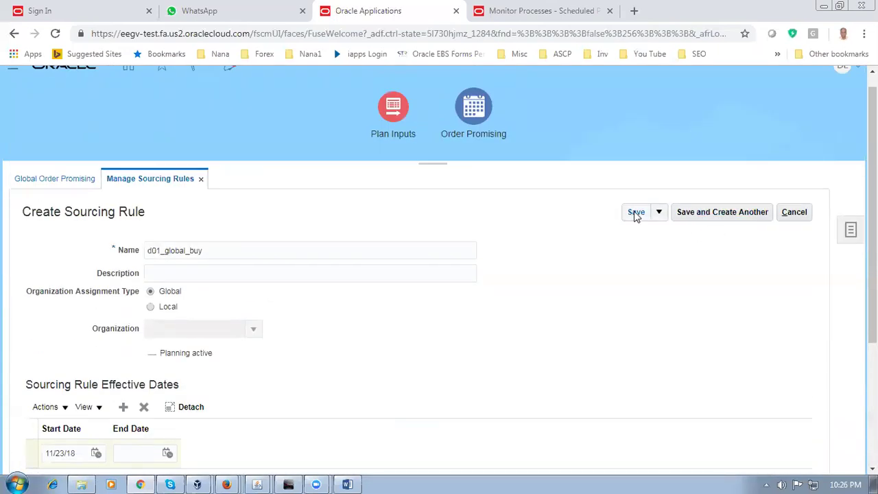
left_click(658, 212)
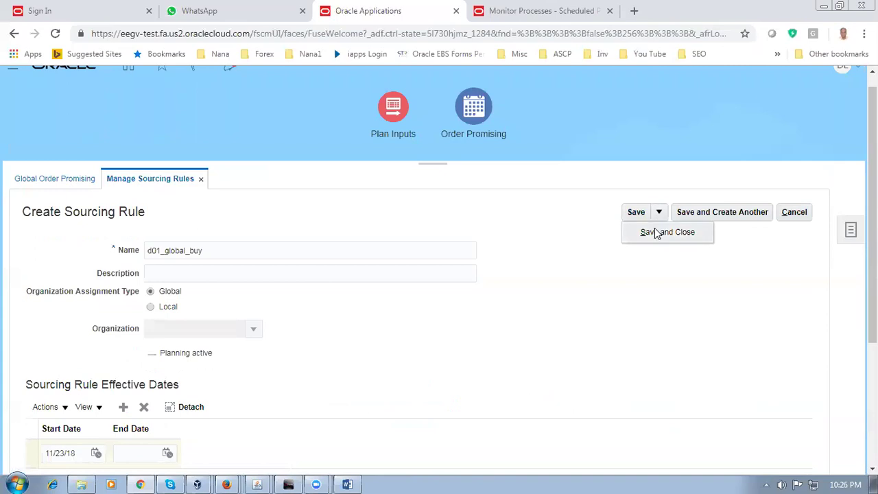
left_click(664, 233)
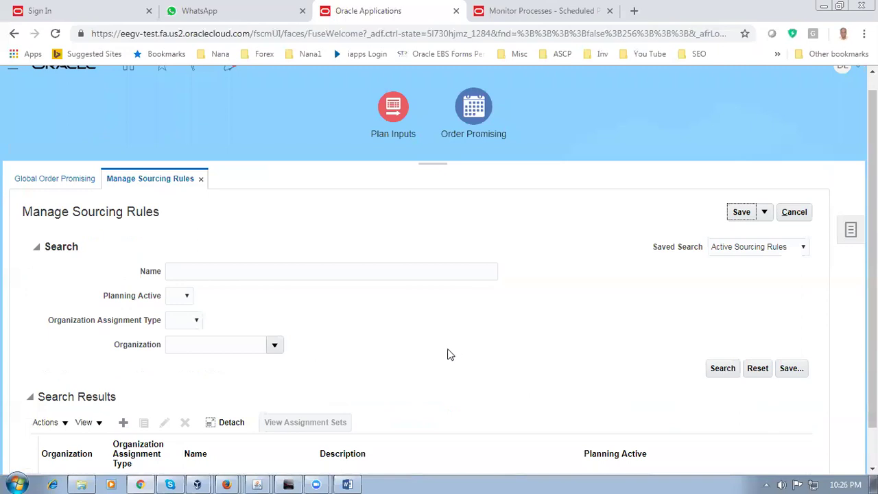
Start another new sourcing rule and name it d01_trasfer_to_cust.
left_click(123, 424)
scroll(346, 362, "down", 1)
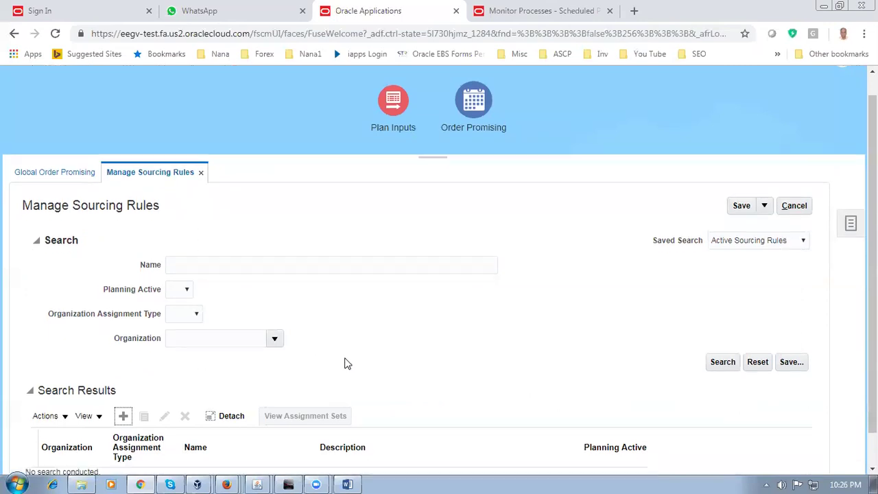
left_click(123, 380)
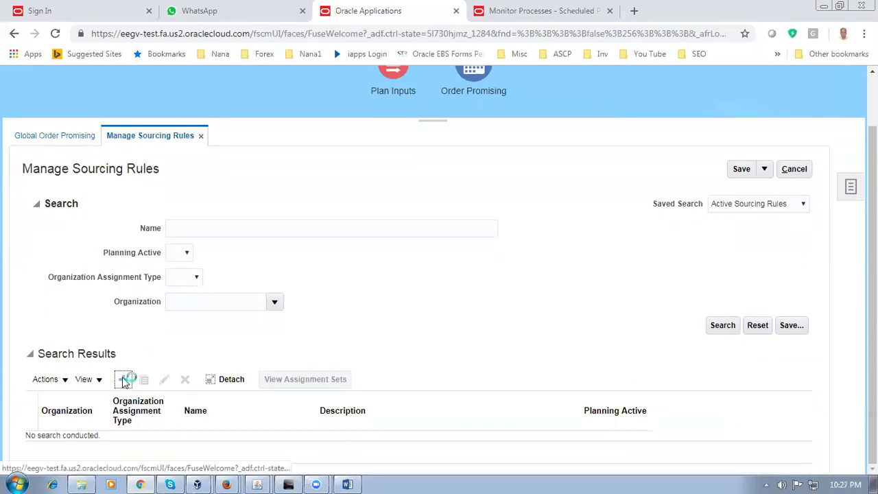
left_click(181, 206)
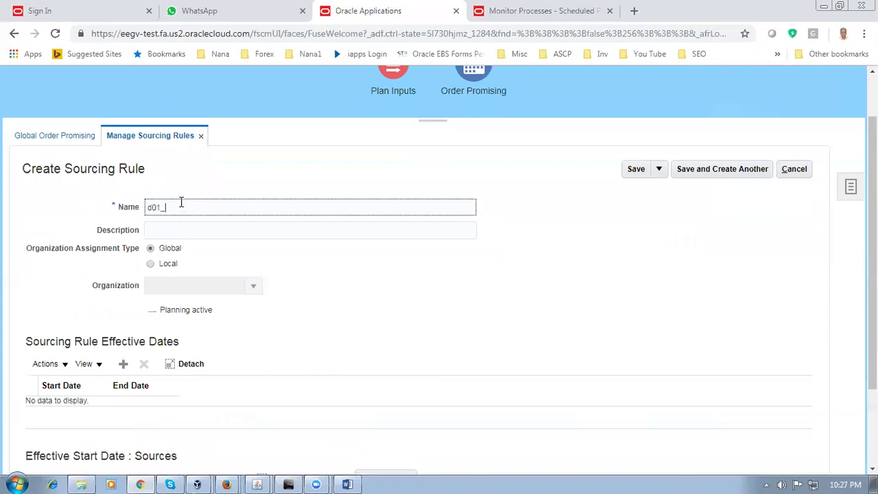
key("BackSpace")
key("BackSpace")
key("BackSpace")
type("trasfer_ to_cust")
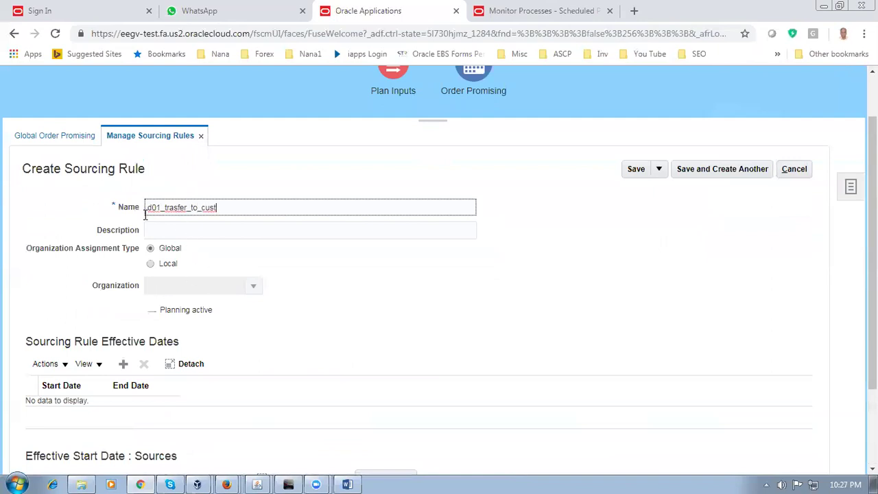
Add an effective date row starting 11/23/18 to the transfer rule and a source of type Transfer from.
scroll(158, 302, "down", 2)
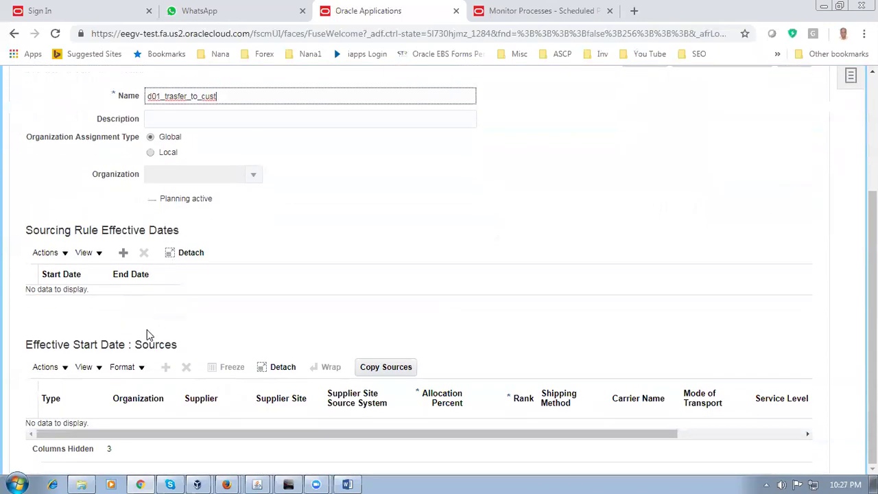
left_click(122, 253)
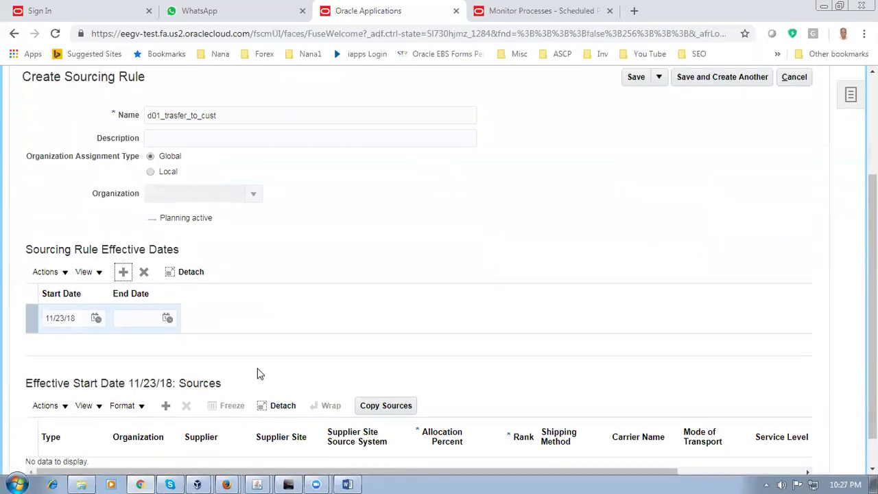
scroll(265, 363, "down", 1)
left_click(166, 368)
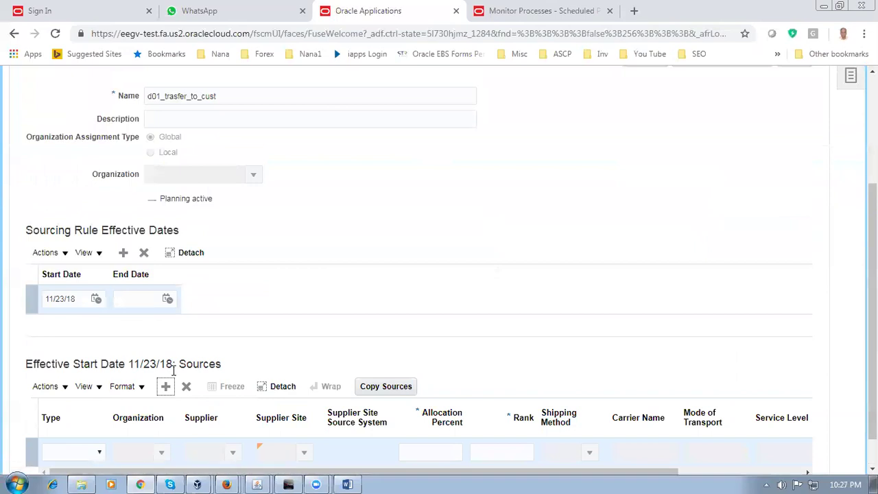
left_click(100, 453)
left_click(94, 427)
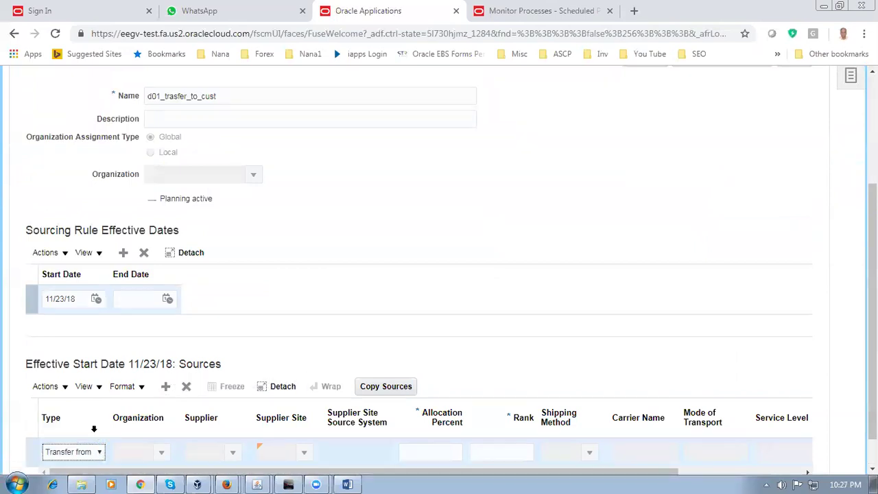
Set the Transfer from source's organization to D011.
left_click(147, 451)
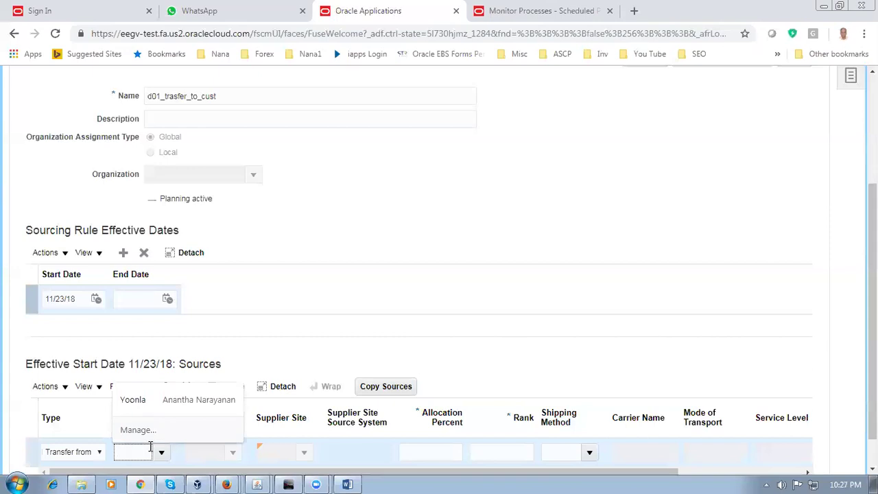
type("D")
key("Tab")
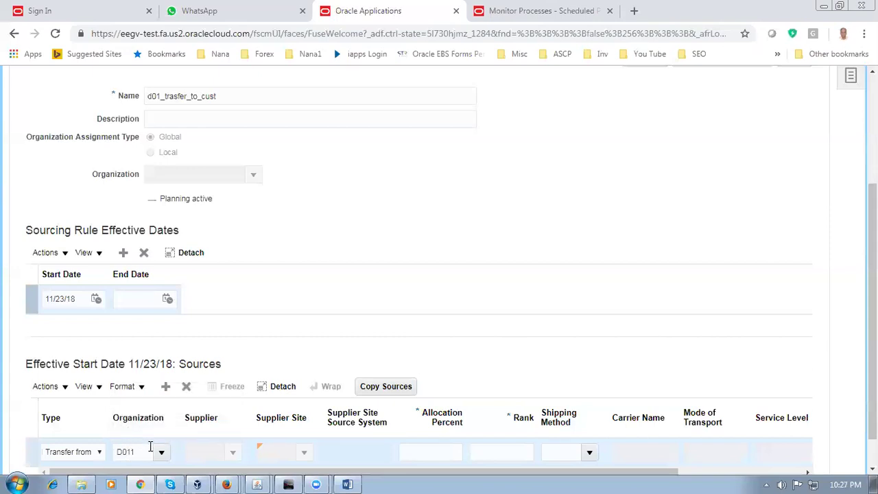
left_click(560, 299)
Give the D011 transfer source an allocation percent of 100 and a rank of 1.
scroll(560, 299, "down", 1)
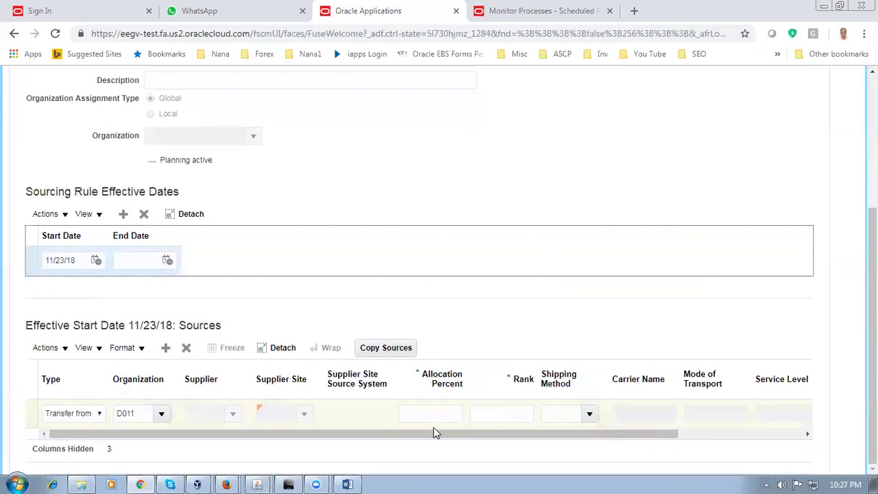
left_click(417, 412)
type("1")
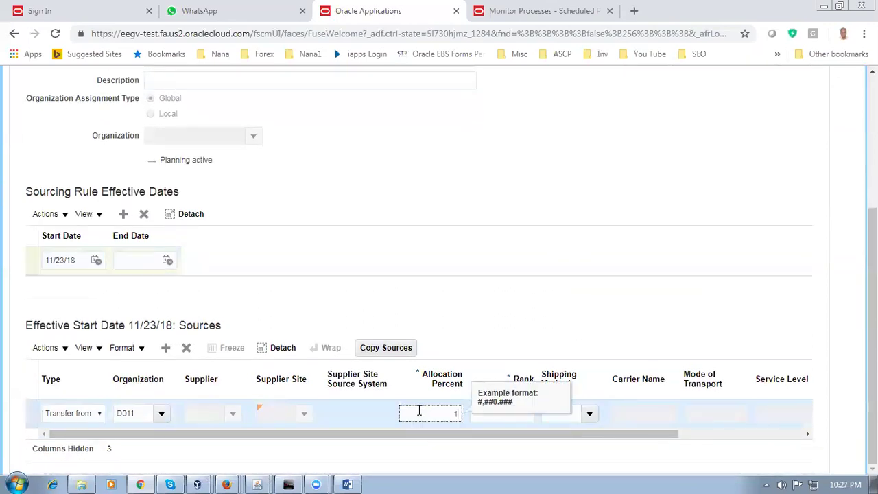
type("00")
key("Tab")
type("1")
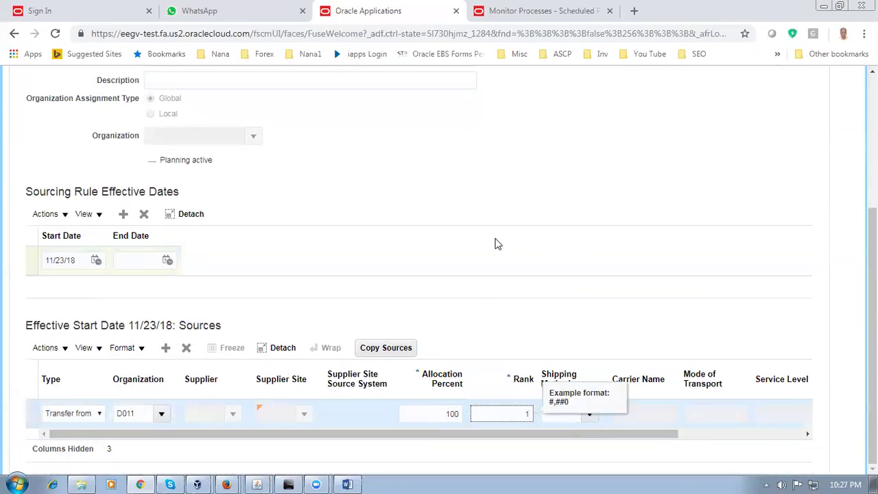
left_click(495, 244)
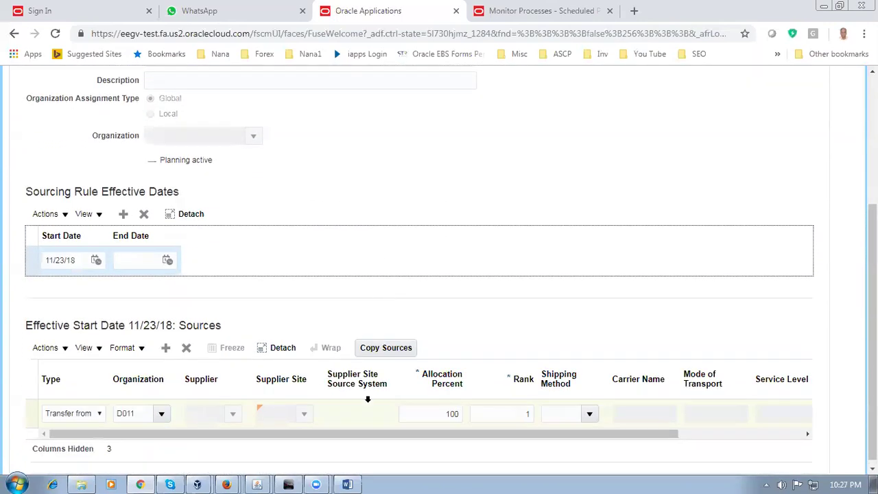
left_click(440, 206)
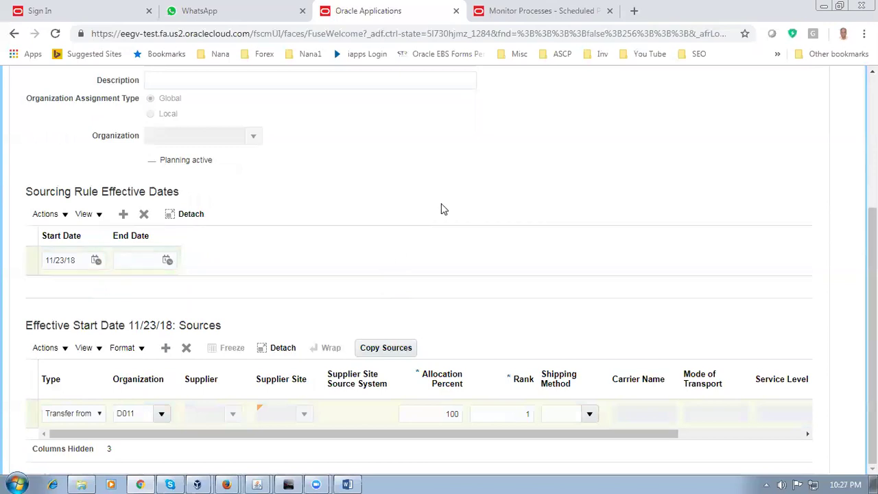
Save and close the d01_trasfer_to_cust rule, and save and close Manage Sourcing Rules.
scroll(443, 206, "up", 2)
left_click(658, 147)
left_click(665, 167)
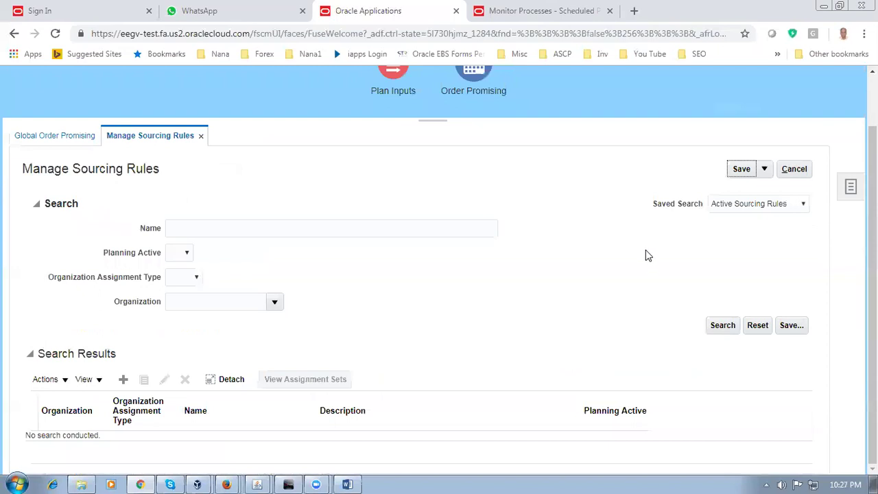
left_click(742, 170)
left_click(764, 172)
left_click(760, 191)
Go to Manage Assignment Sets, list all assignment sets without a name filter, and open myGas_Assignment Set for editing.
left_click(851, 191)
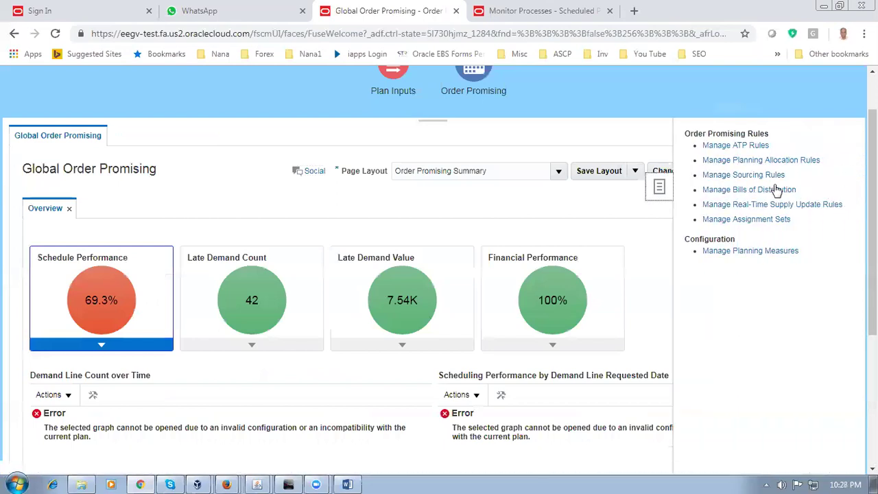
left_click(741, 223)
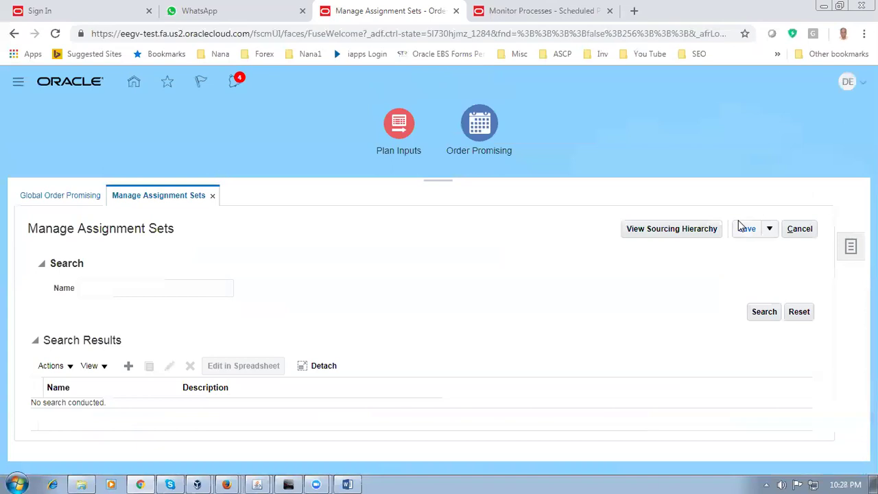
left_click(764, 312)
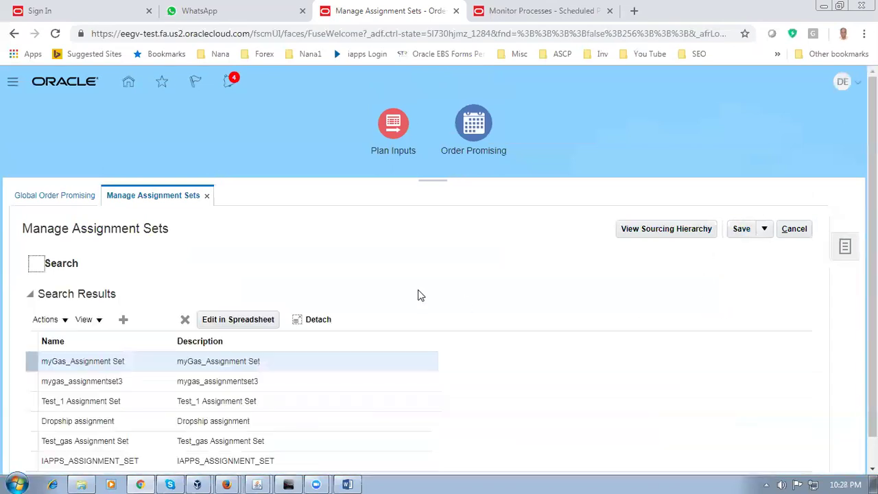
scroll(421, 300, "down", 1)
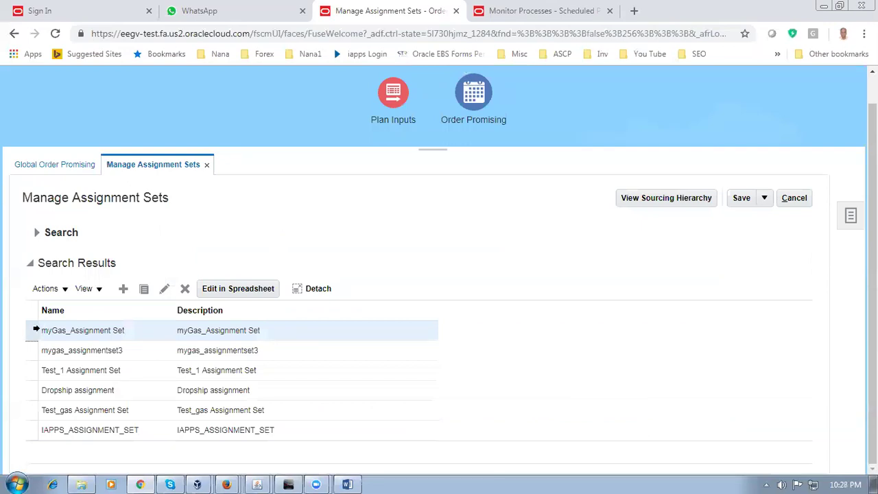
left_click(165, 288)
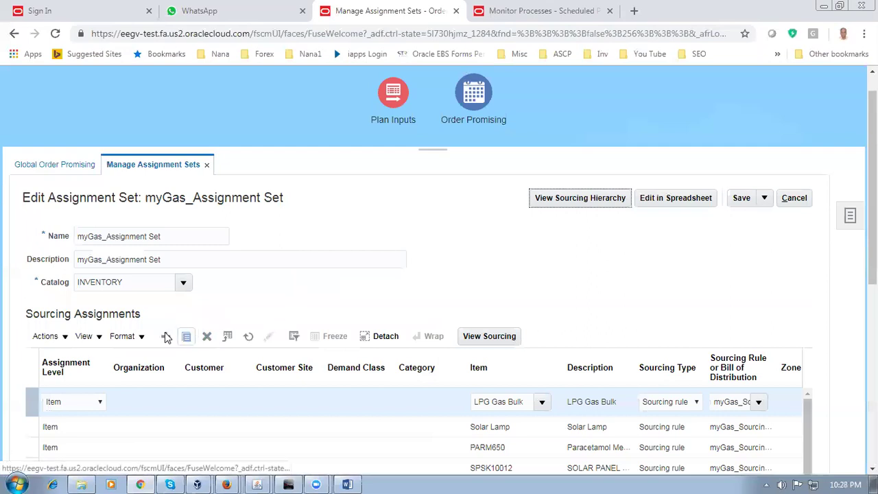
left_click(166, 337)
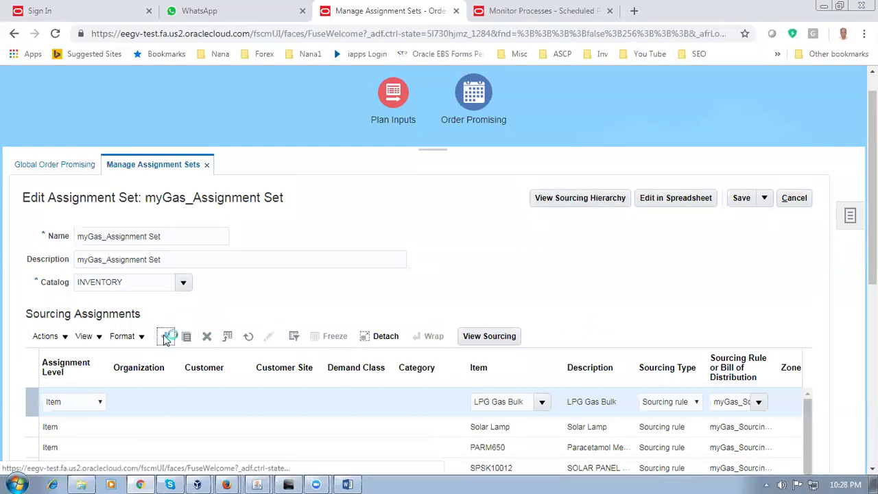
left_click(71, 401)
left_click(71, 402)
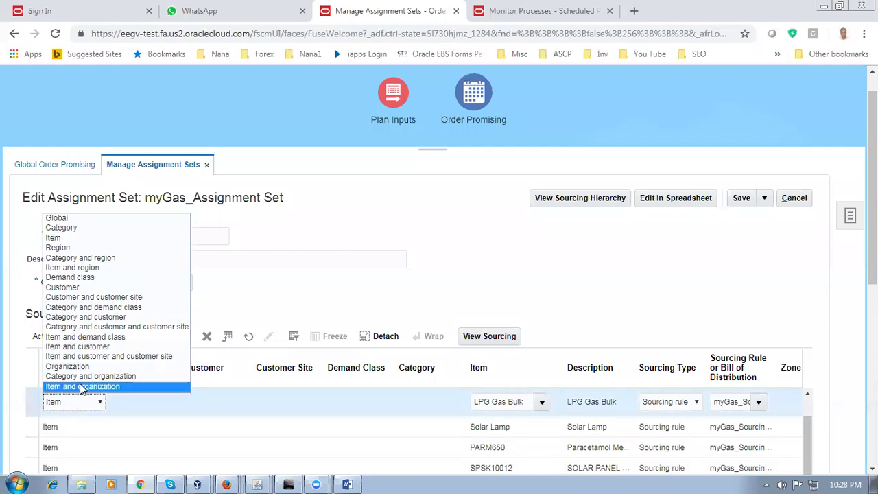
left_click(82, 387)
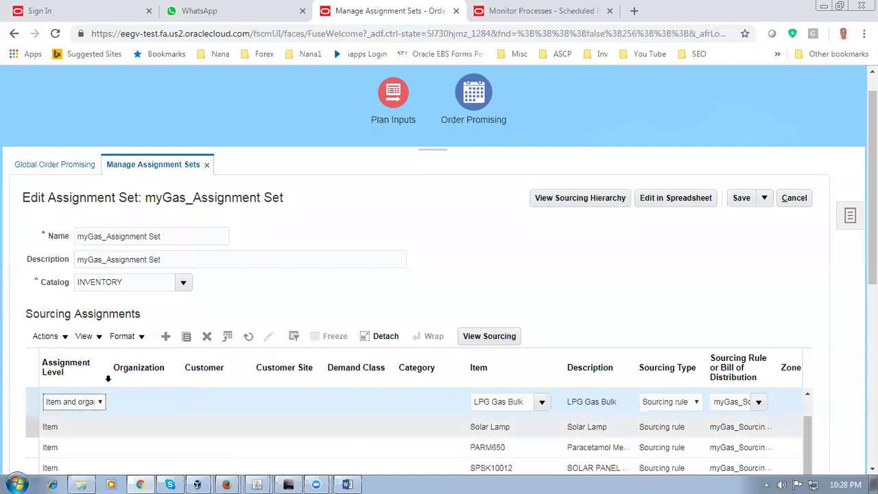
left_click(800, 200)
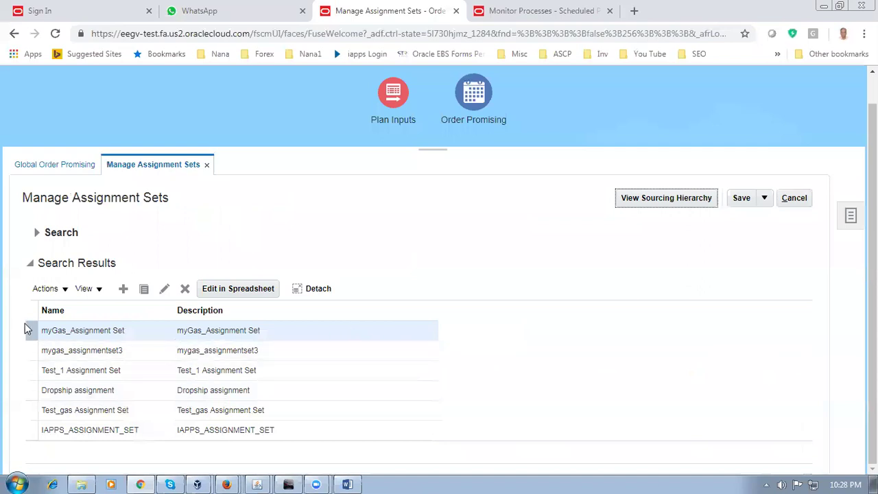
left_click(164, 289)
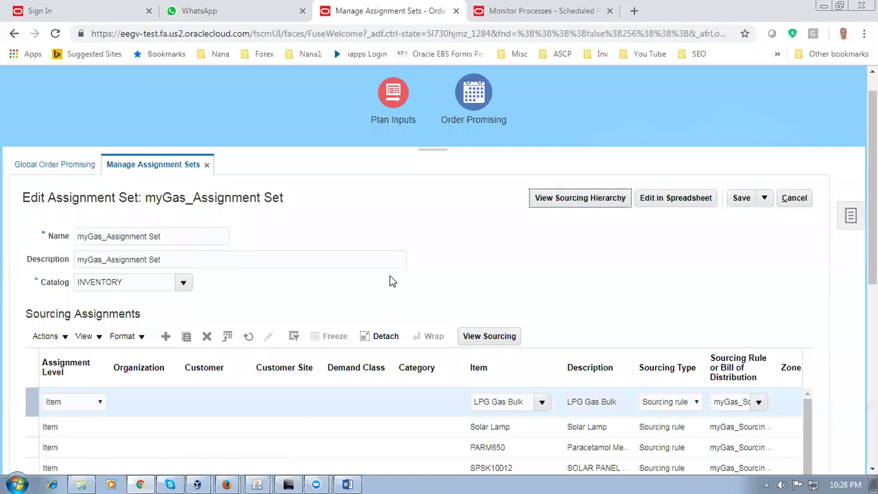
Add a new sourcing assignment row to myGas_Assignment Set with the assignment level Item and organization.
left_click(168, 337)
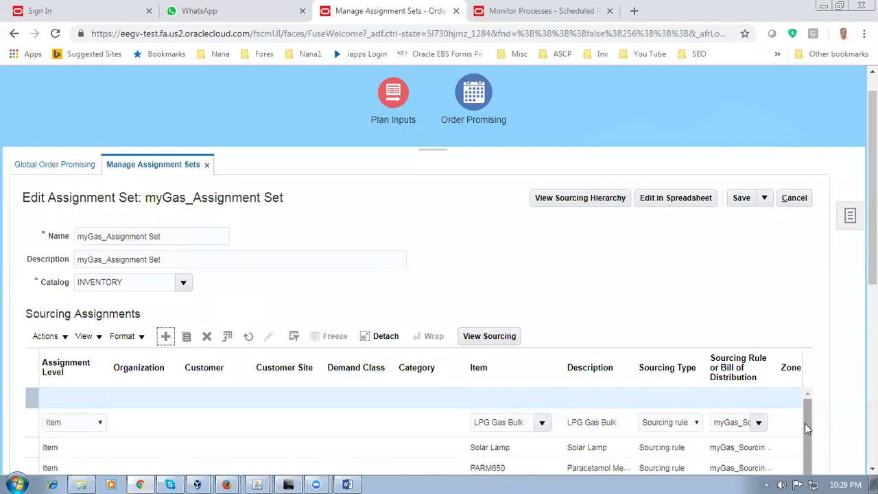
scroll(797, 416, "down", 2)
scroll(789, 431, "up", 2)
scroll(788, 426, "up", 1)
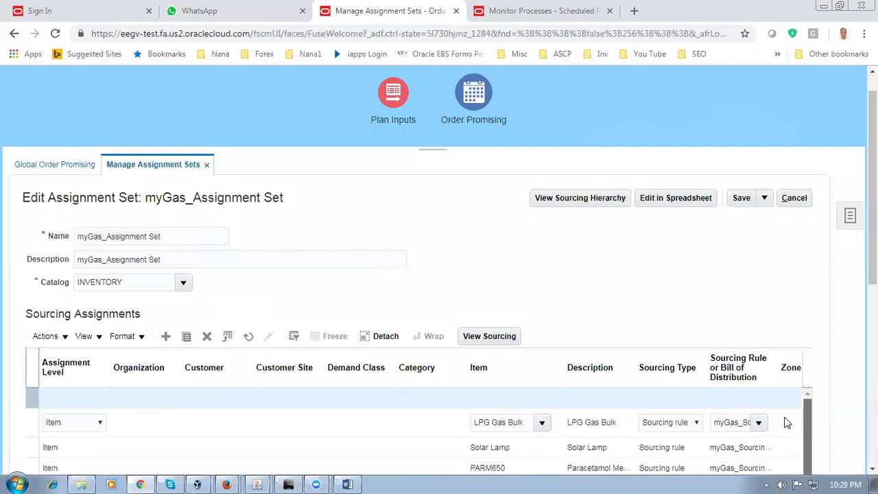
left_click(63, 400)
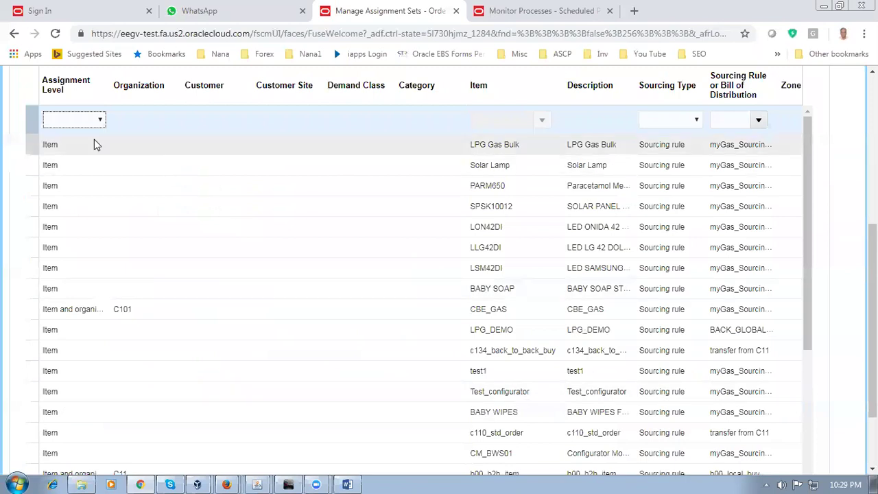
left_click(71, 121)
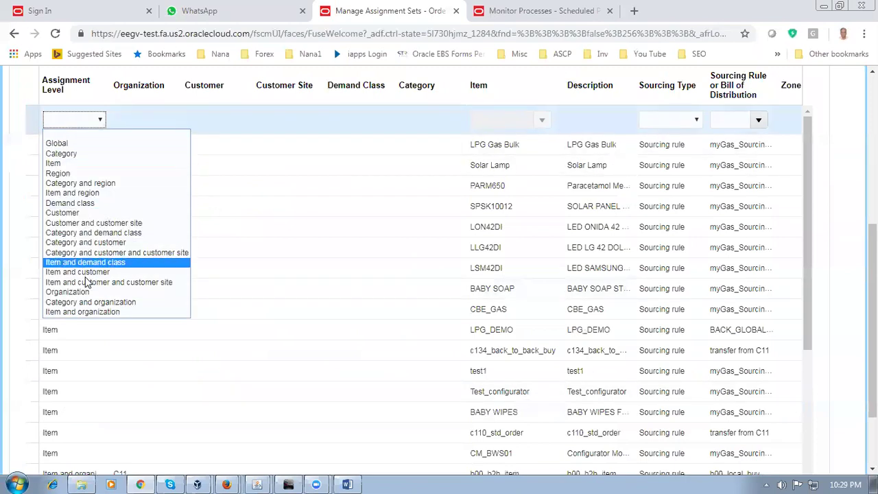
left_click(87, 312)
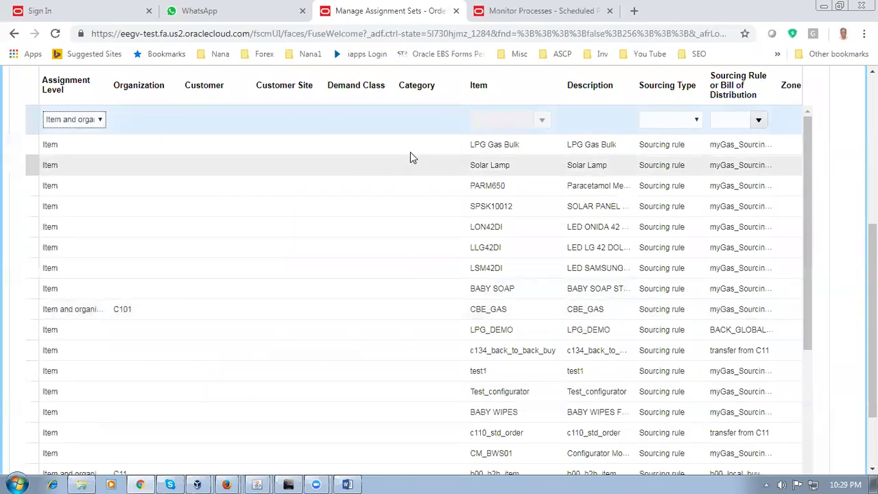
Set the item of the new Item and organization assignment to d0130_btob_buy.
left_click(489, 117)
type("d01_global_buy")
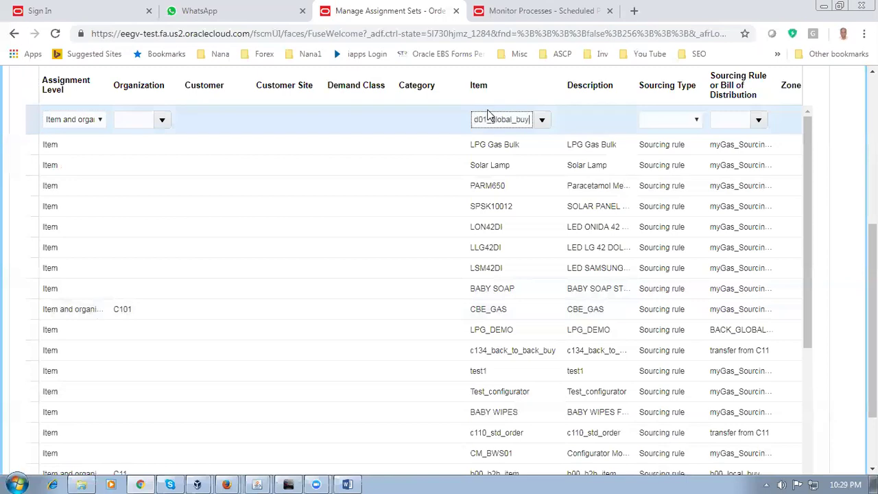
key("BackSpace")
key("BackSpace")
key("BackSpace")
key("BackSpace")
key("BackSpace")
key("BackSpace")
key("BackSpace")
key("BackSpace")
key("BackSpace")
key("BackSpace")
key("BackSpace")
key("BackSpace")
key("BackSpace")
type("0130")
key("Tab")
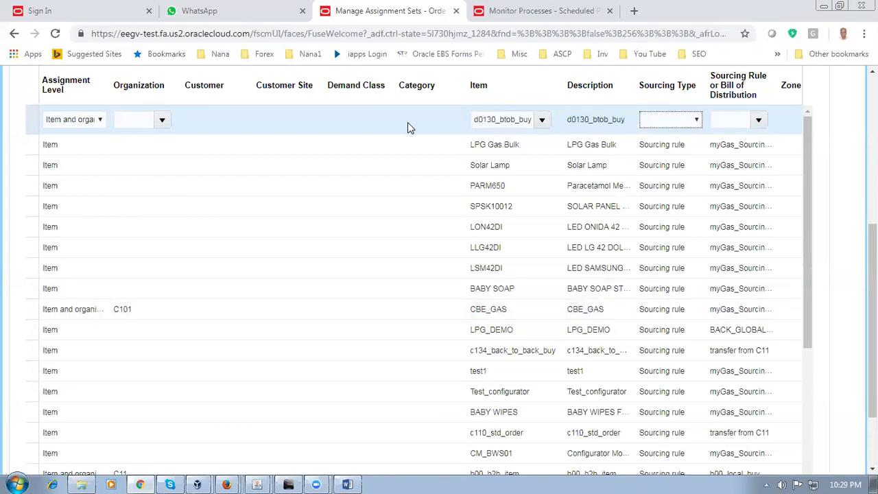
Set the new assignment's sourcing type to Sourcing rule and assign the d01_global_buy rule to it.
left_click(669, 123)
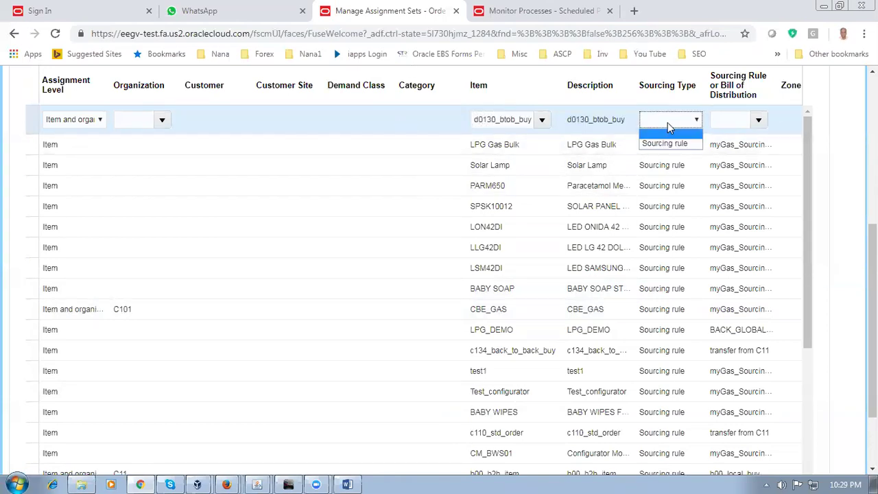
left_click(674, 144)
left_click(740, 122)
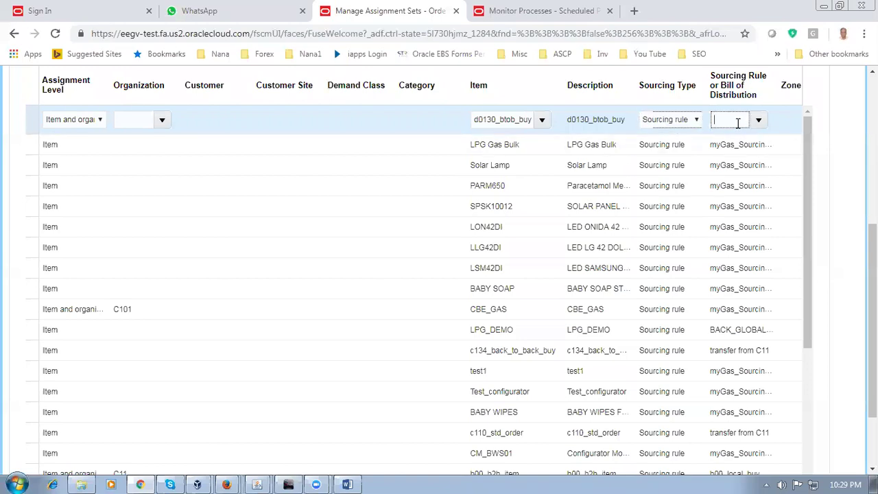
type("d01")
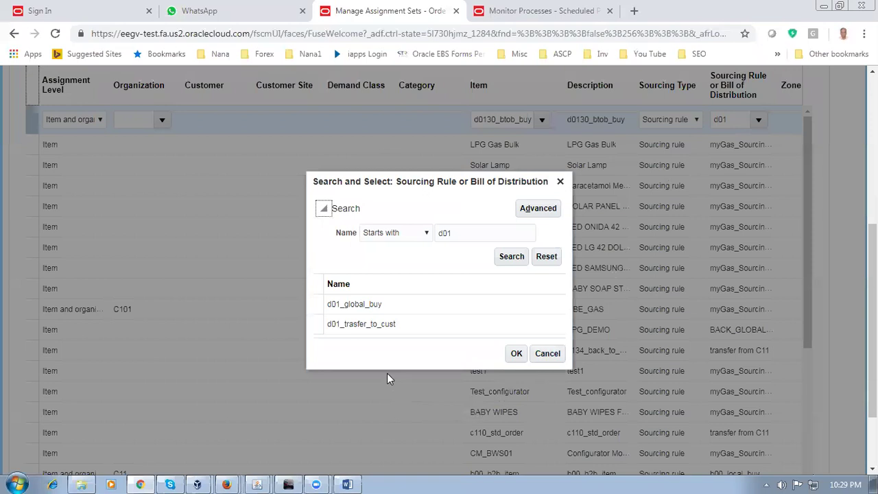
left_click(414, 312)
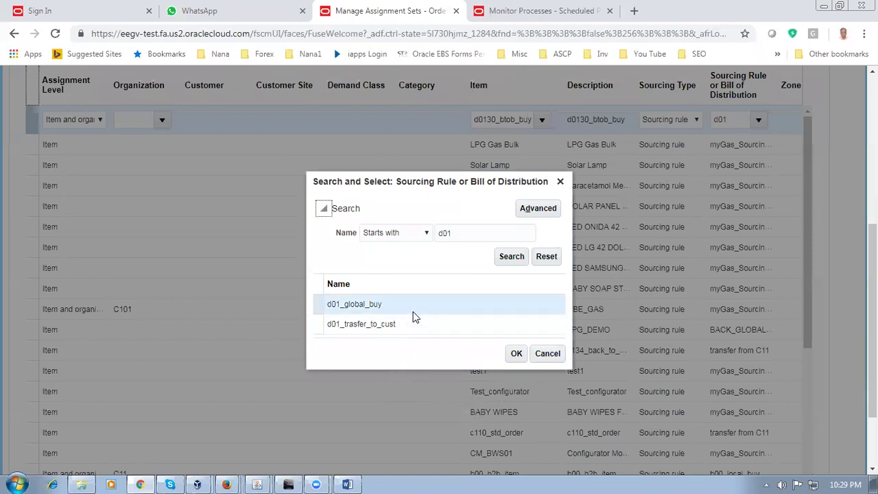
left_click(516, 353)
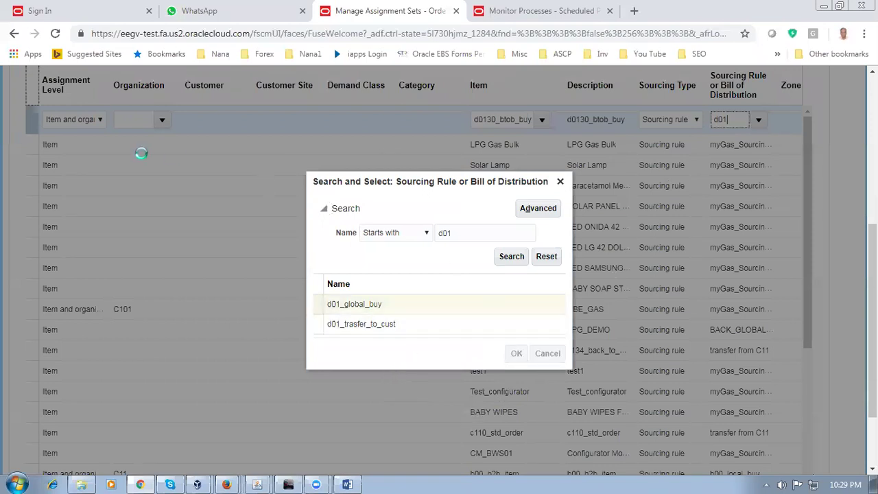
Set the organization of the d0130_btob_buy assignment to D011 and check its full sourcing rule name.
left_click(129, 121)
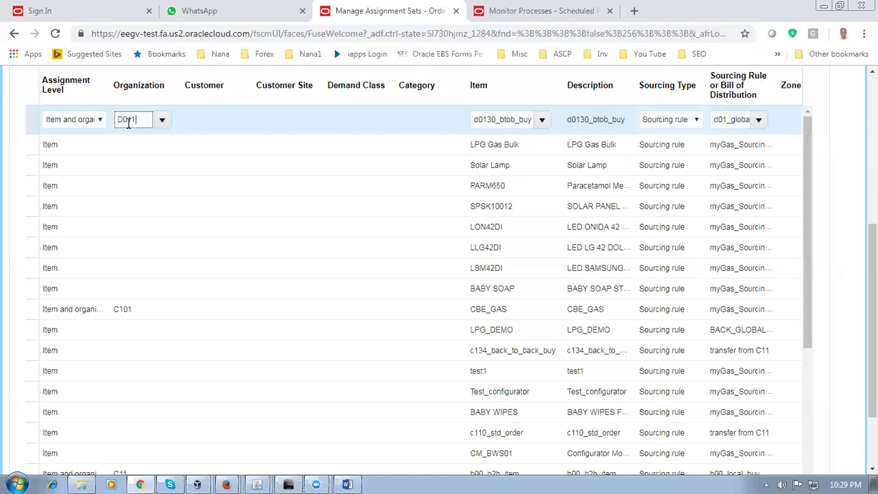
key("Tab")
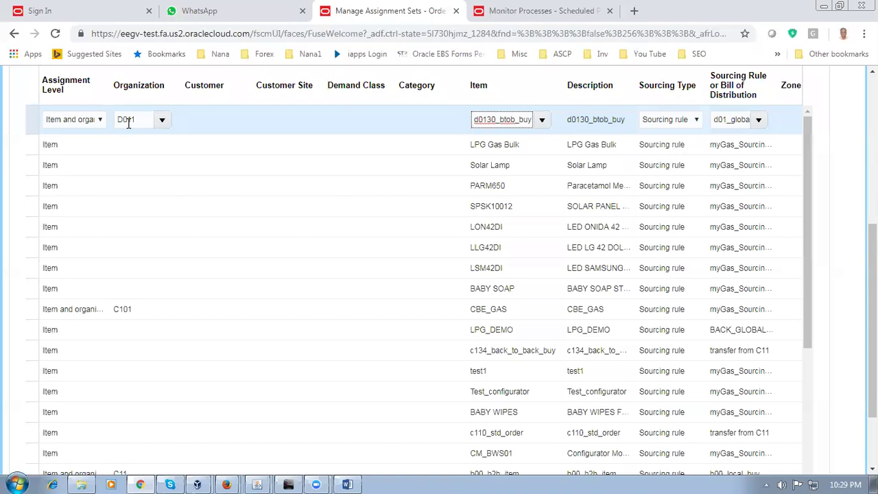
left_click(719, 121)
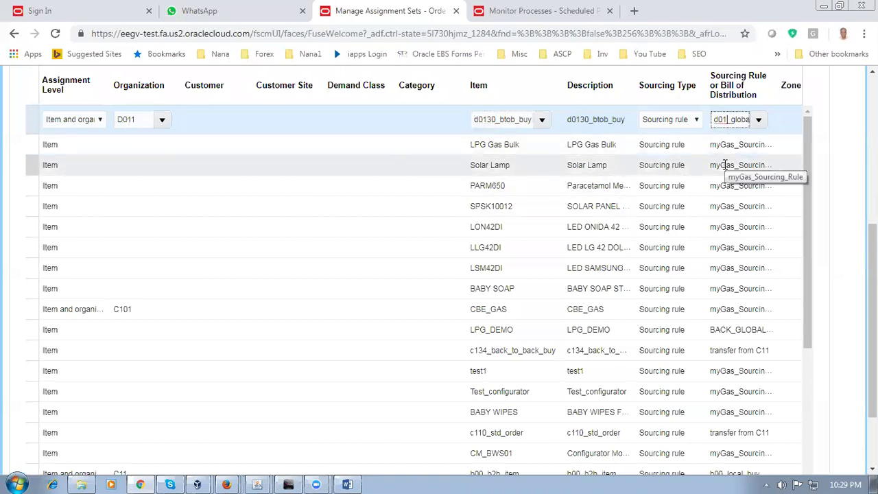
type("_buy")
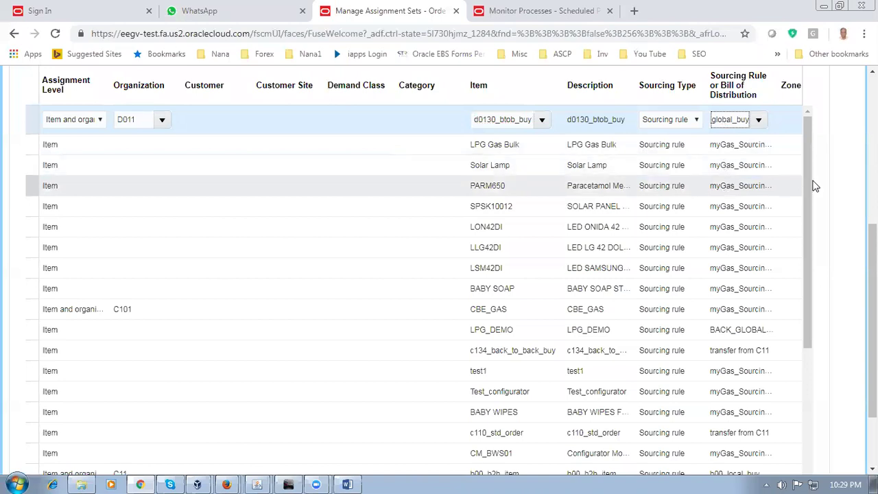
scroll(872, 309, "up", 3)
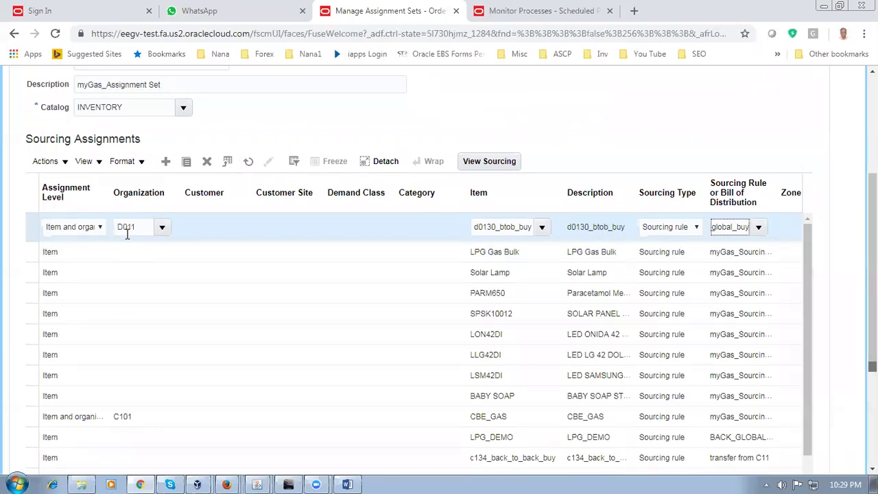
left_click(246, 135)
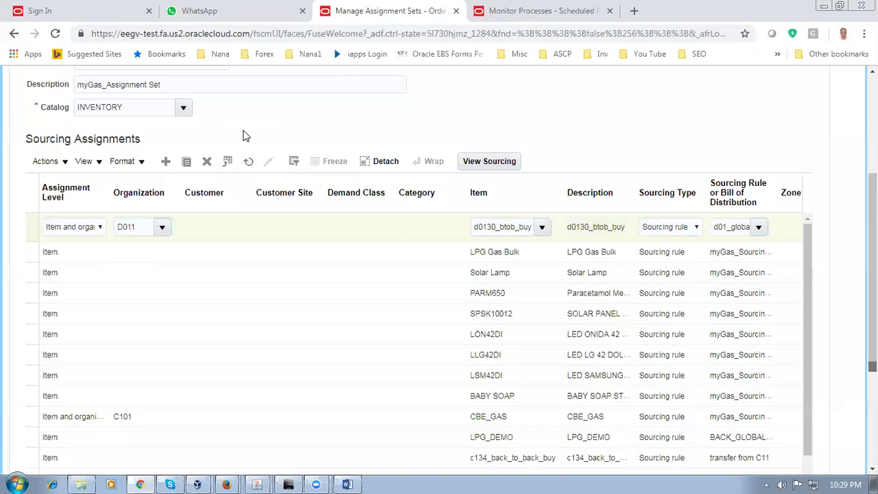
Add another sourcing assignment at the Item level for the item d0130_btob_buy.
left_click(166, 162)
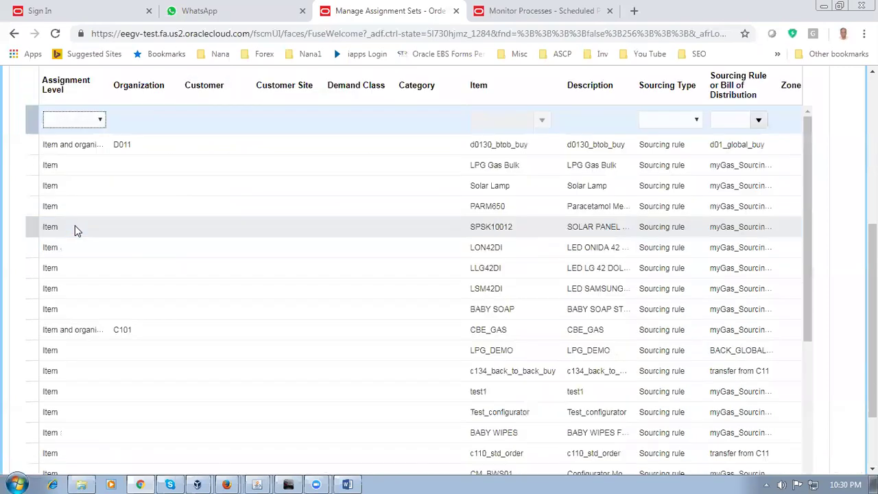
left_click(75, 121)
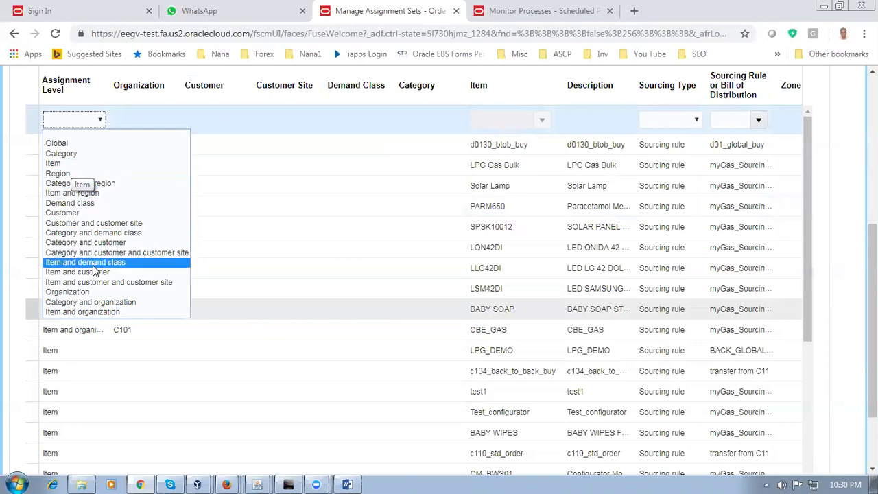
left_click(62, 165)
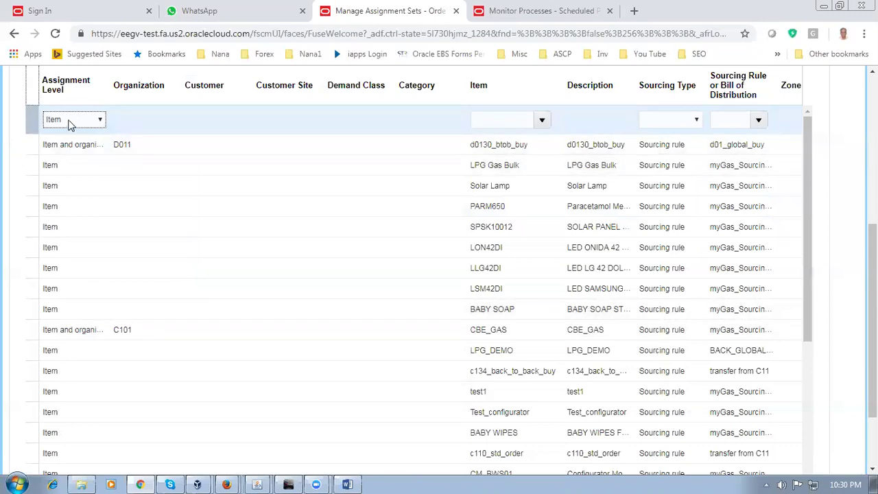
left_click(488, 119)
type("d0130")
key("Tab")
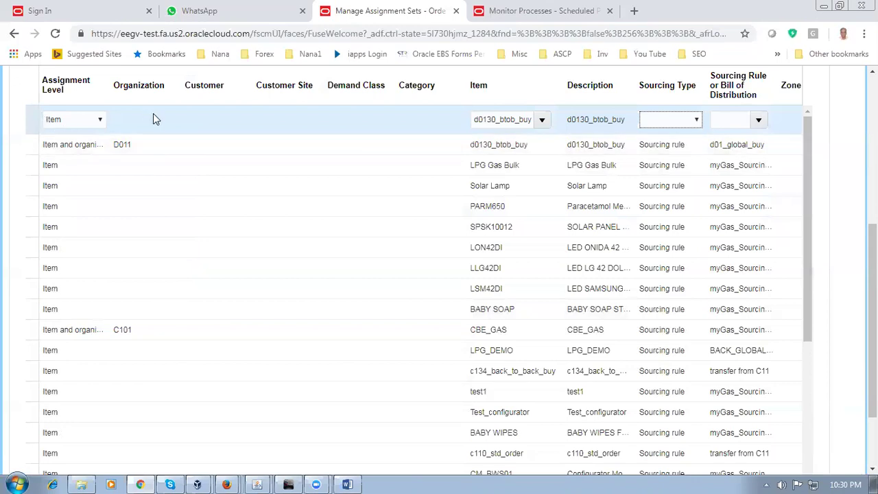
Give the Item-level assignment the sourcing type Sourcing rule and the rule d01_trasfer_to_cust.
left_click(689, 121)
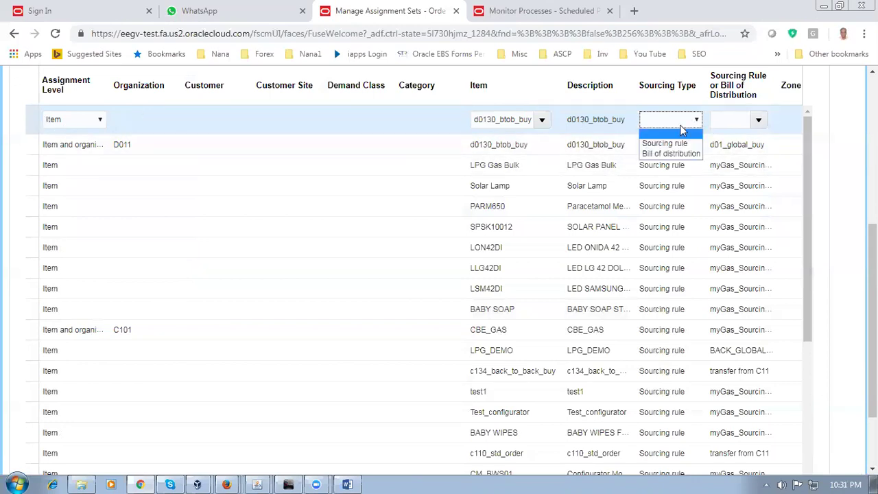
left_click(654, 143)
left_click(726, 121)
type("d01")
key("Tab")
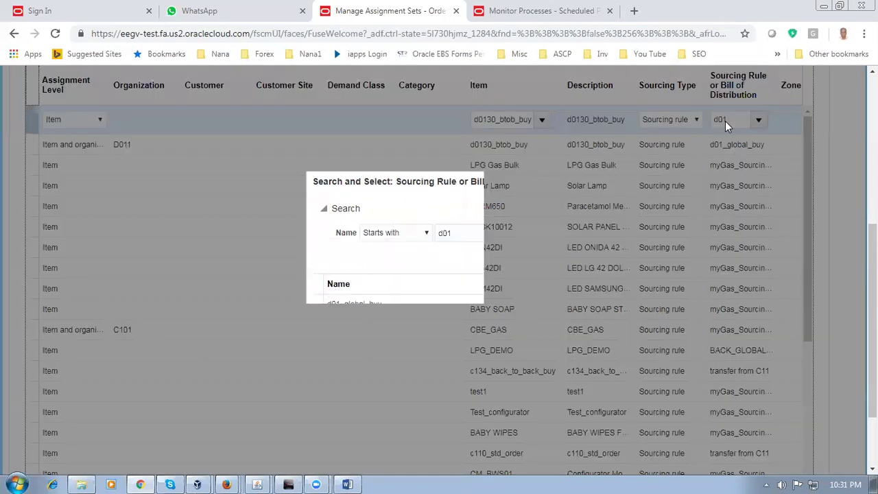
left_click(405, 327)
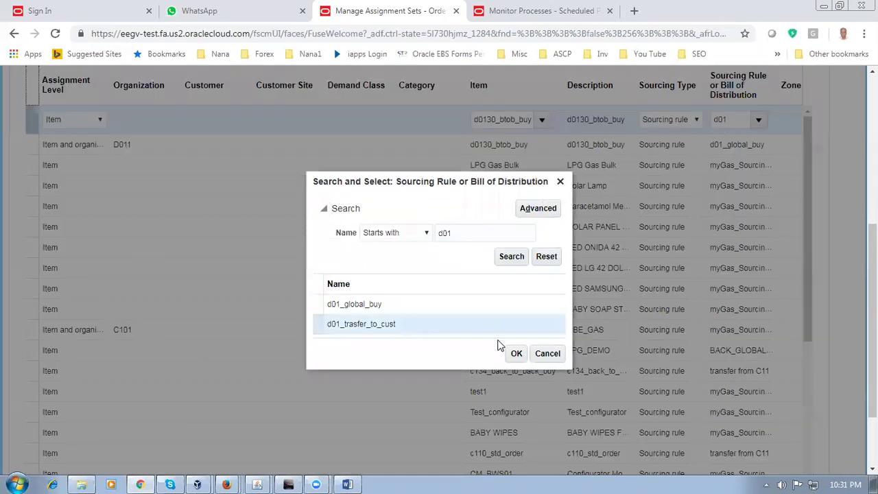
left_click(516, 353)
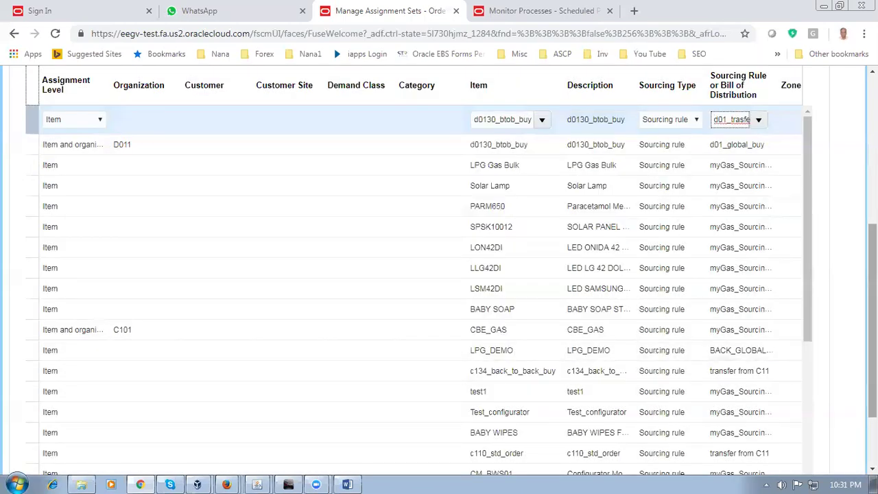
Save myGas_Assignment Set with the two d0130_btob_buy sourcing assignments.
scroll(399, 336, "up", 2)
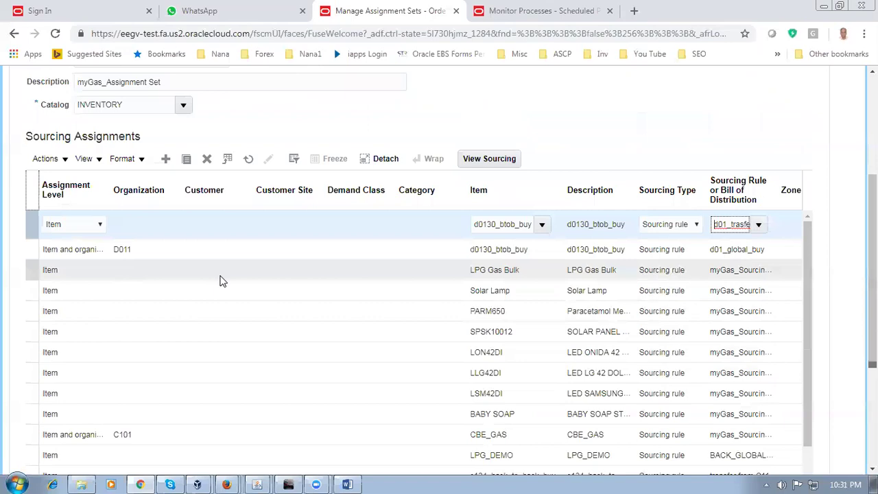
scroll(748, 227, "up", 3)
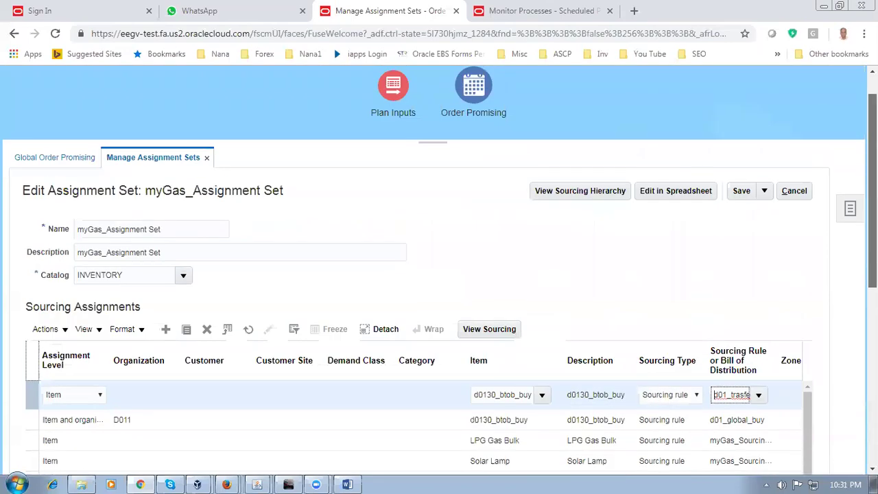
left_click(741, 190)
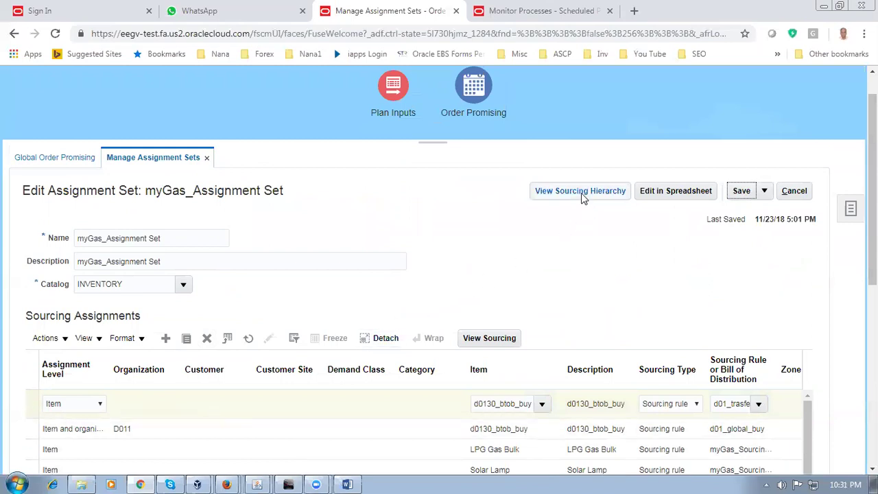
left_click(742, 191)
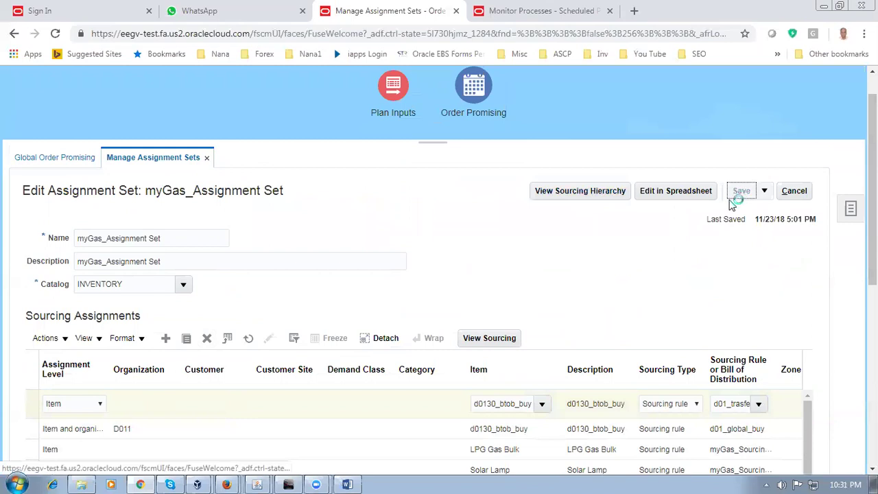
Open the sourcing hierarchy and set its search item to d0130_btob_buy.
left_click(582, 193)
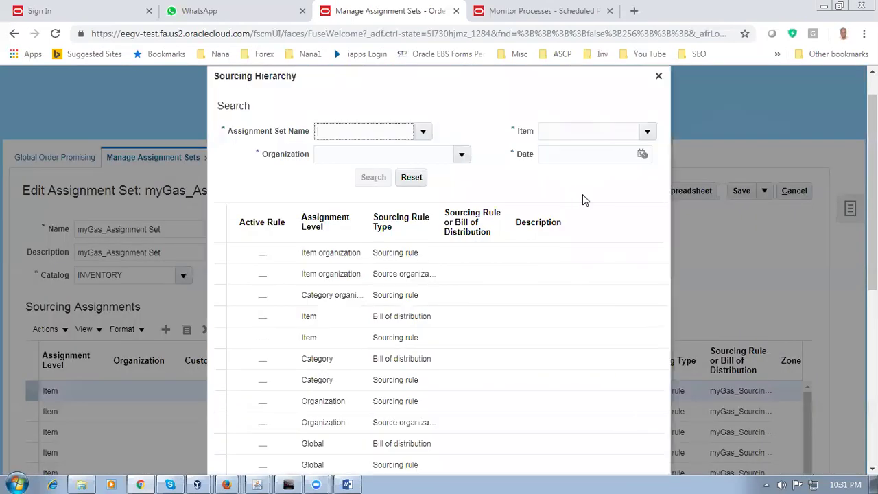
left_click(585, 131)
type("d0130")
key("Tab")
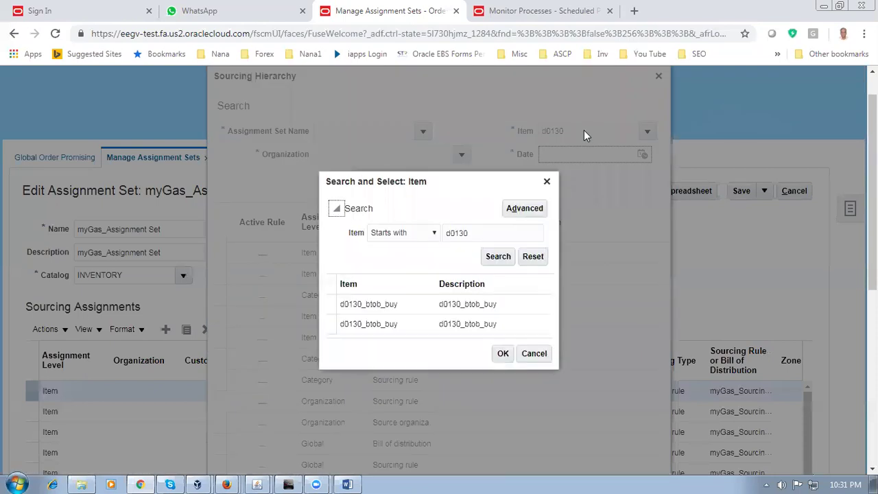
left_click(406, 304)
left_click(493, 353)
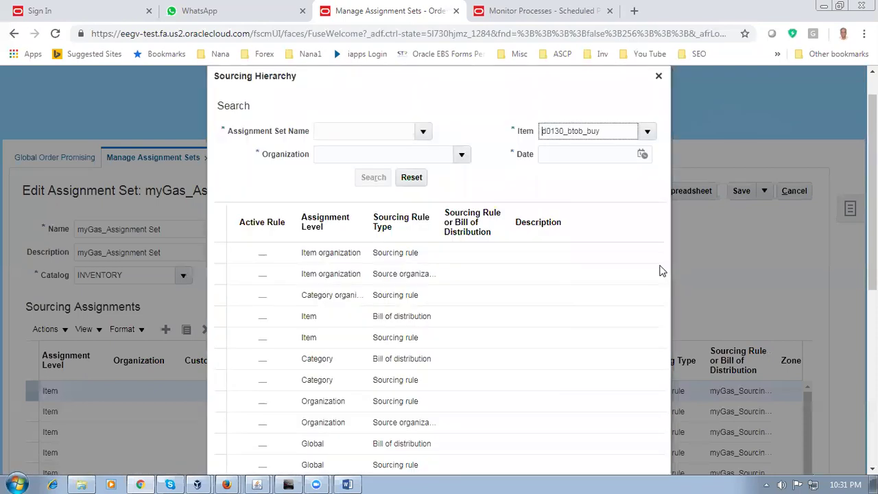
Set the sourcing hierarchy search date to 11/23/18.
left_click(507, 185)
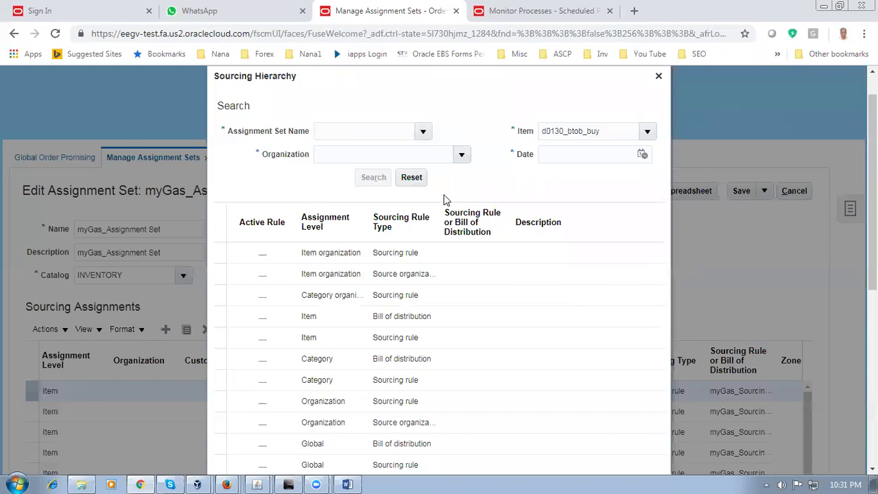
left_click(412, 177)
left_click(344, 155)
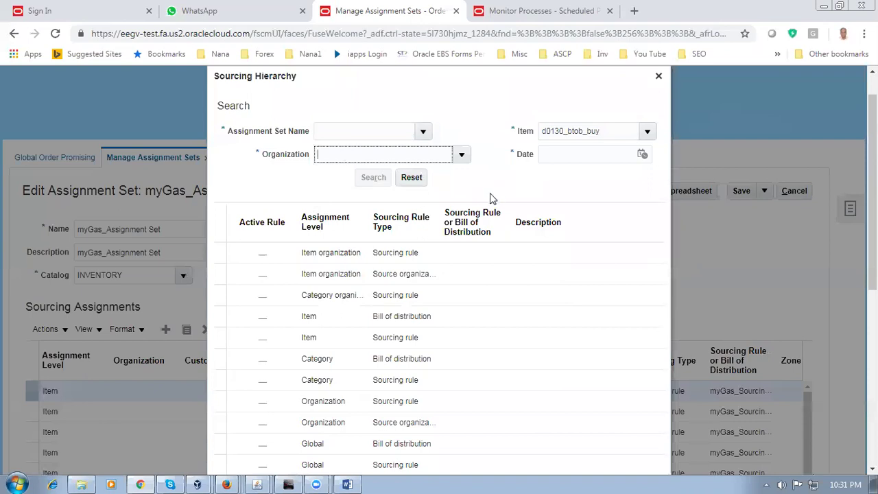
left_click(643, 155)
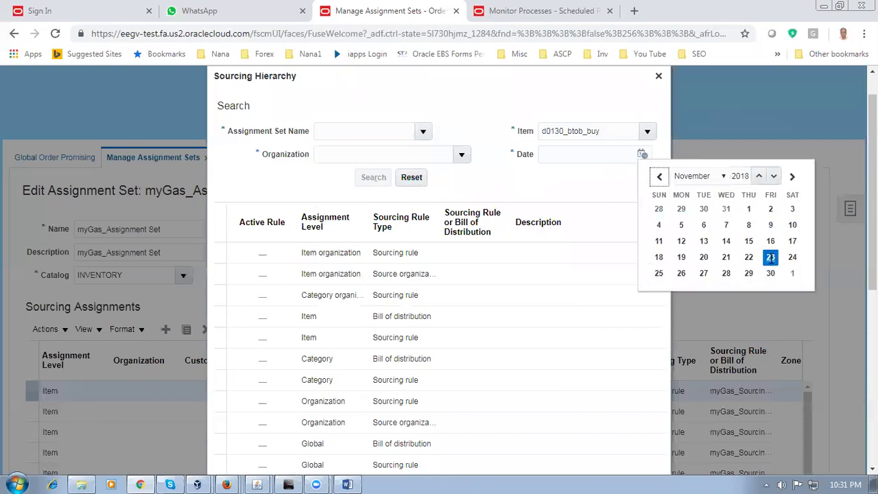
left_click(771, 258)
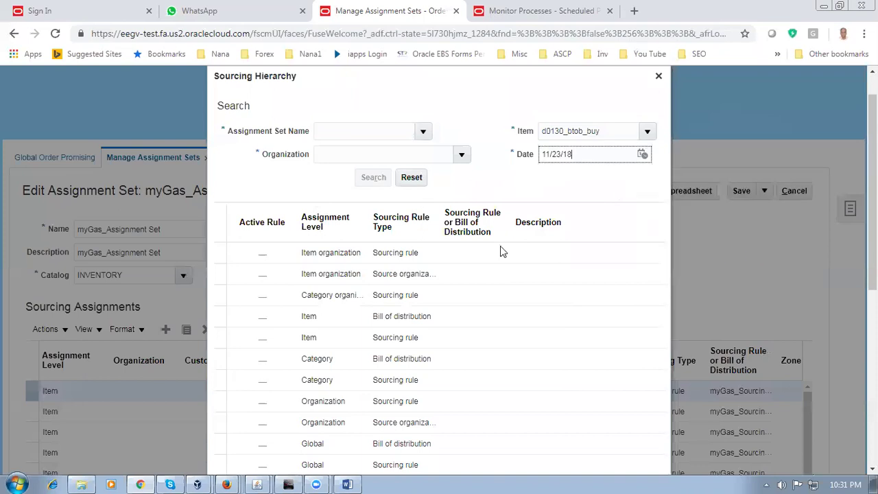
Find the organization D011 and use it as the sourcing hierarchy search organization.
left_click(462, 154)
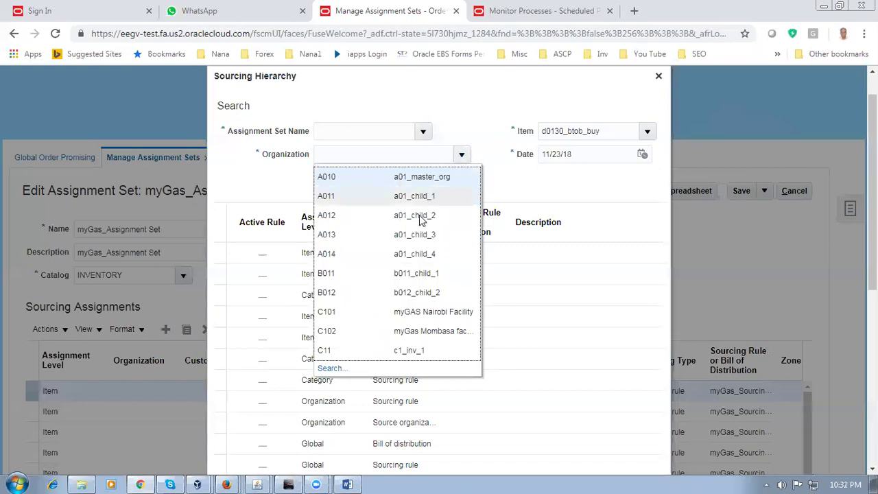
left_click(333, 368)
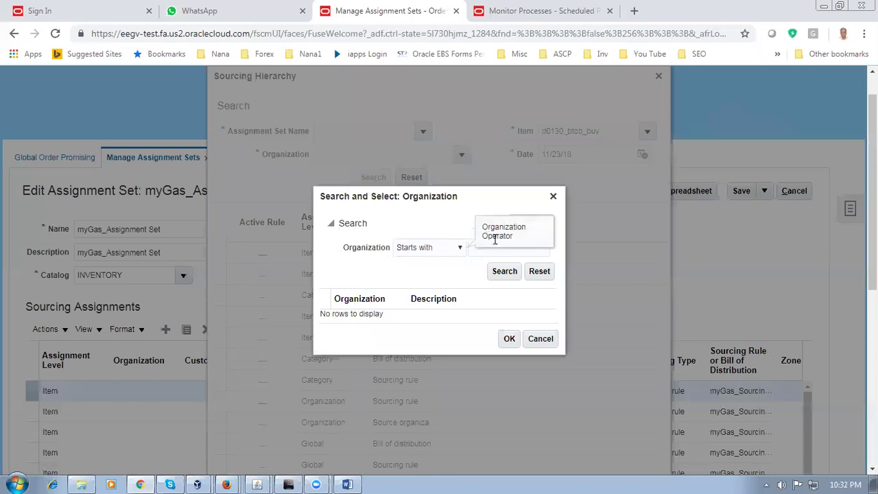
left_click(483, 247)
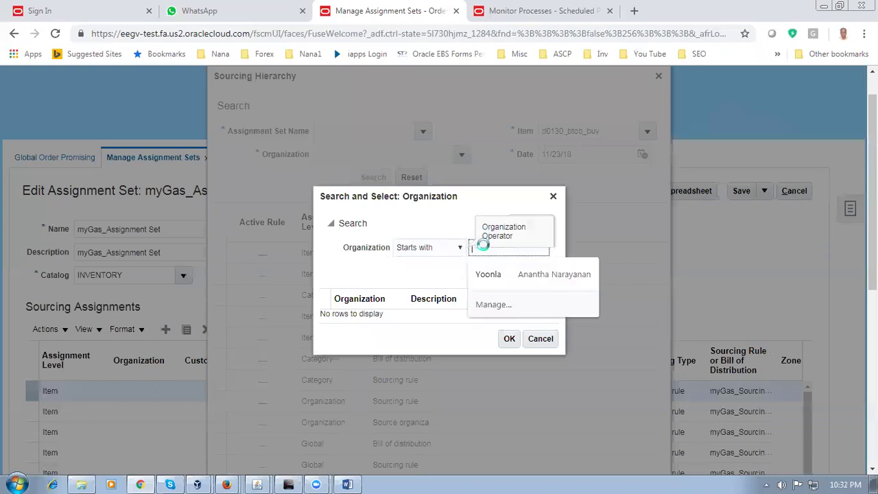
type("Du")
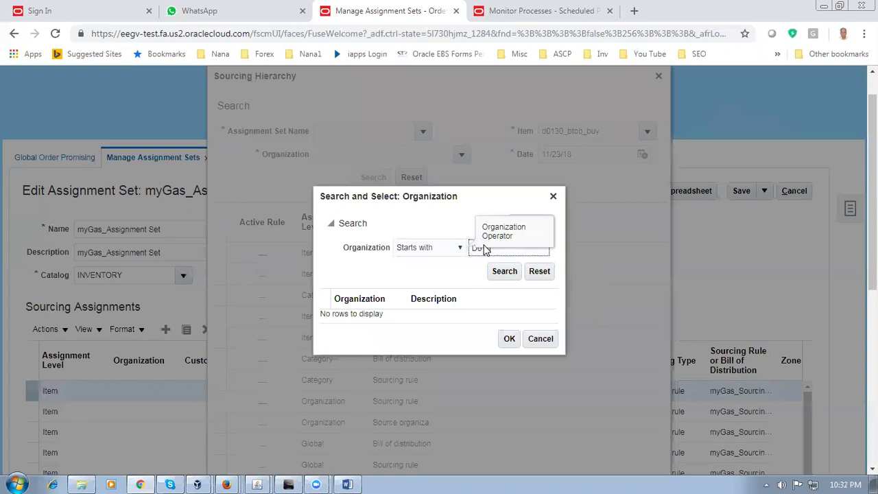
type("11")
left_click(497, 272)
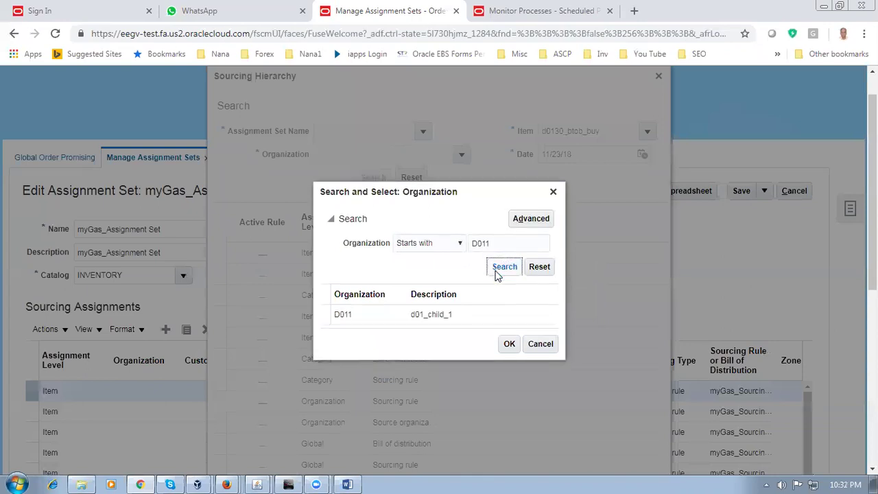
left_click(464, 324)
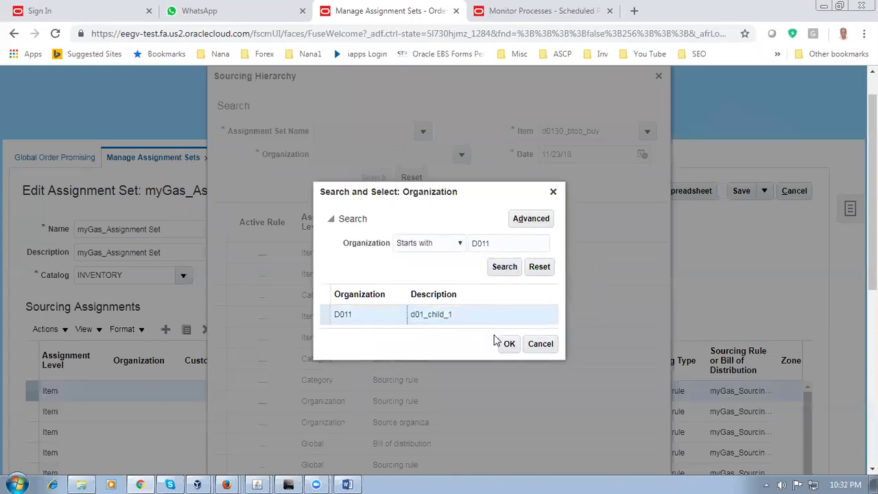
left_click(509, 343)
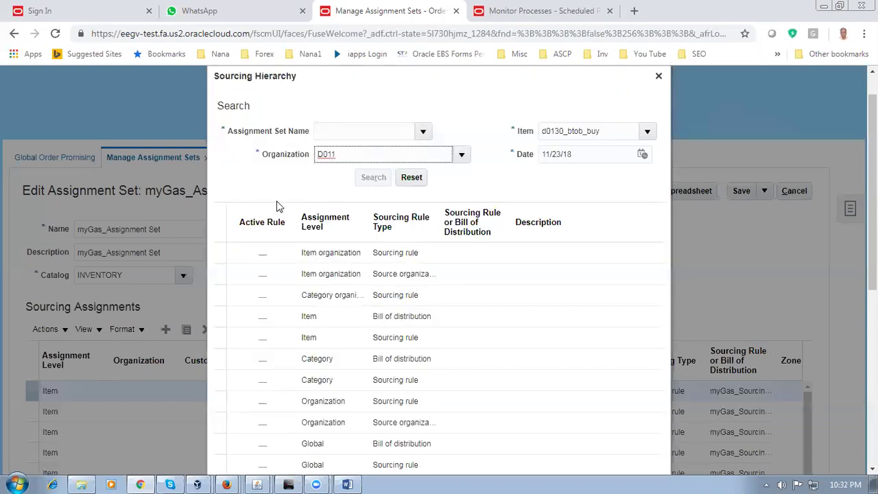
Choose myGas_Assignment Set as the assignment set and run the sourcing hierarchy search.
left_click(422, 132)
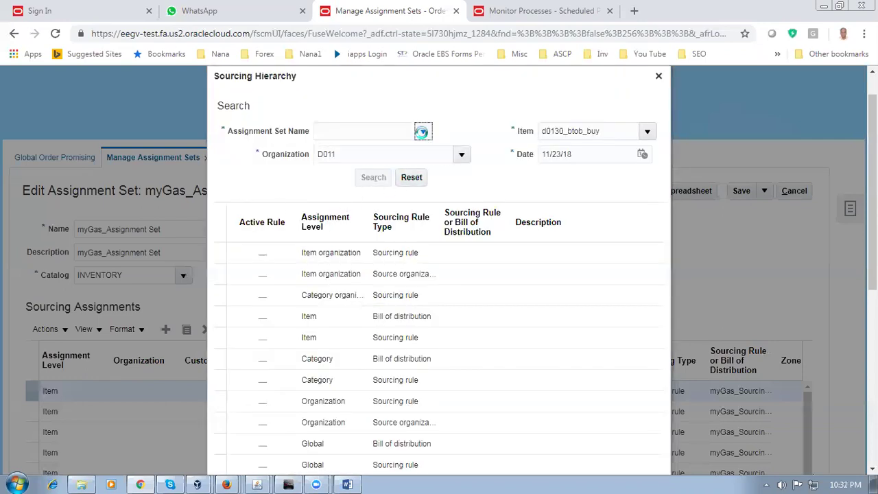
left_click(419, 153)
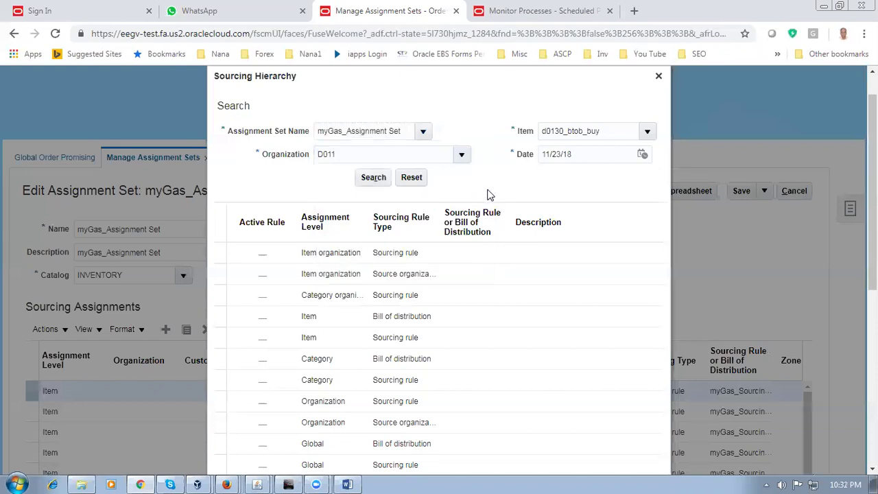
left_click(371, 179)
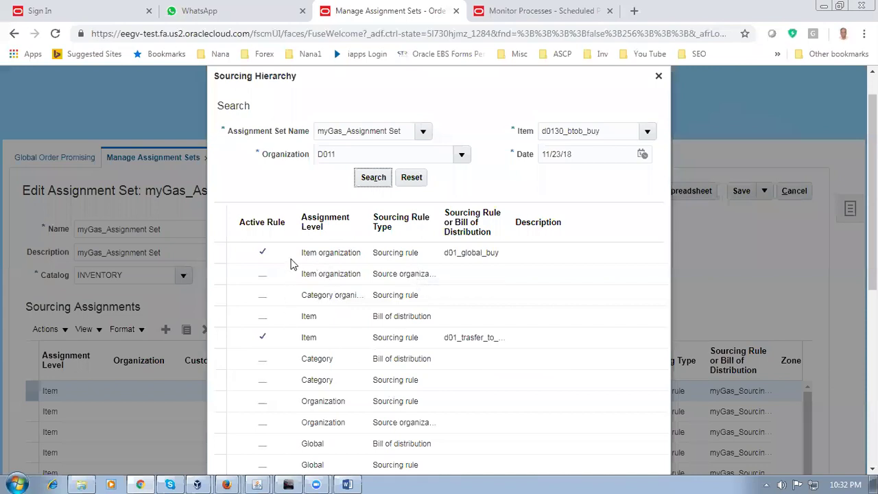
Examine the active sourcing rules at the item organization and item levels, and close the sourcing hierarchy.
left_click(220, 252)
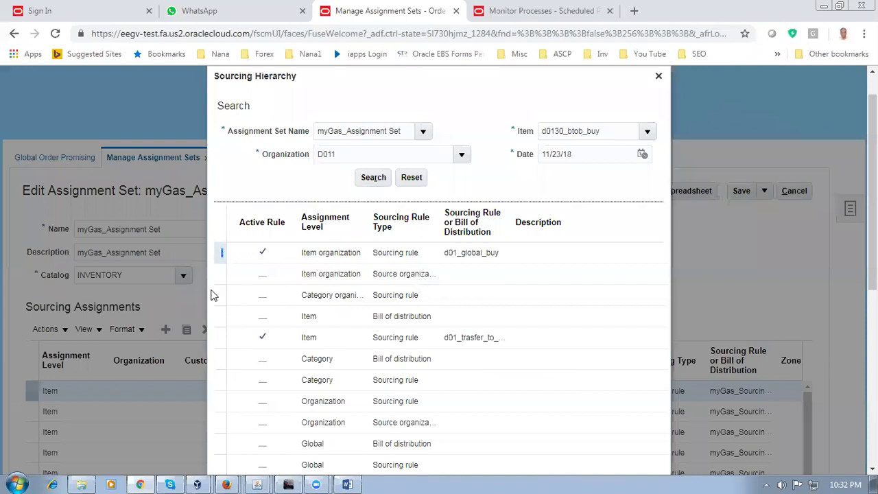
left_click(214, 338)
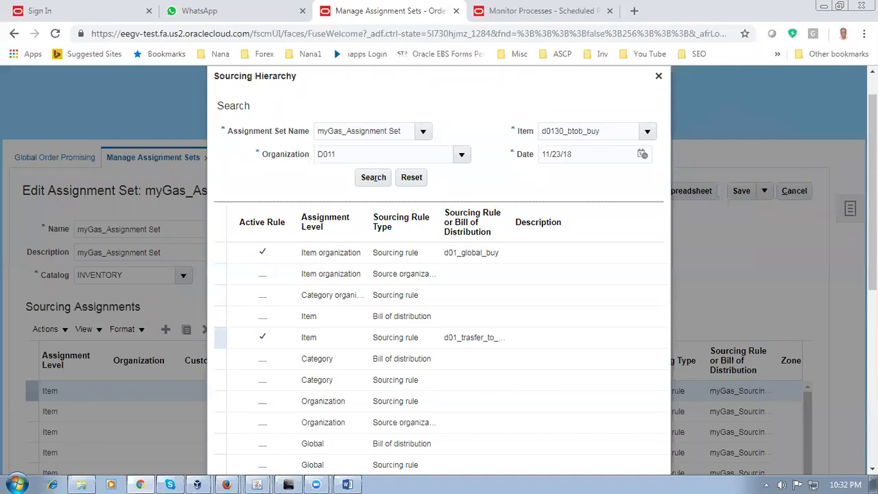
scroll(439, 308, "down", 2)
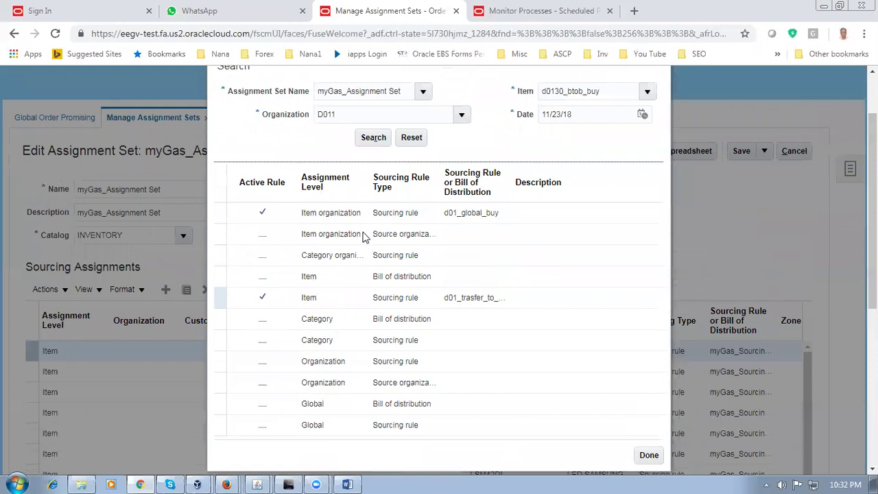
left_click(219, 213)
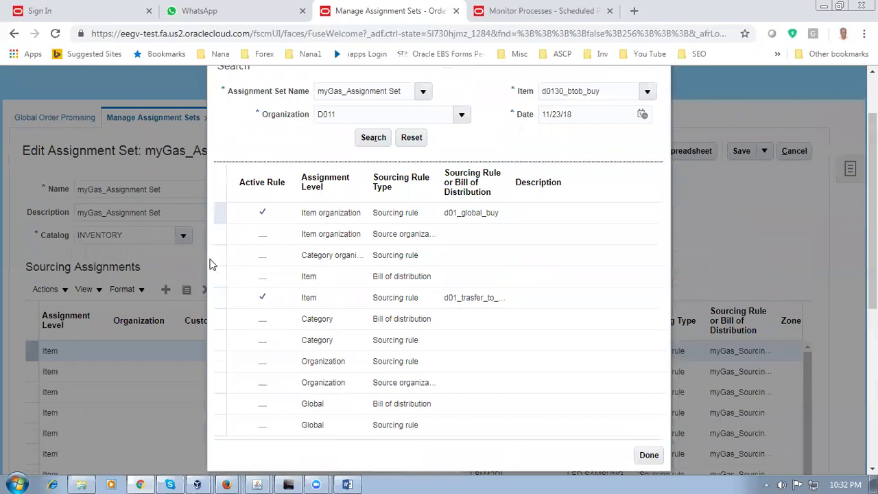
left_click(218, 296)
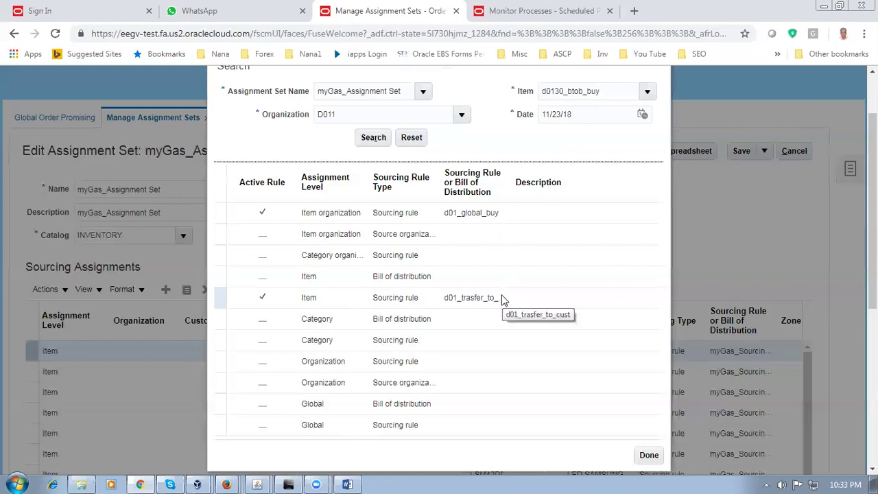
left_click(647, 455)
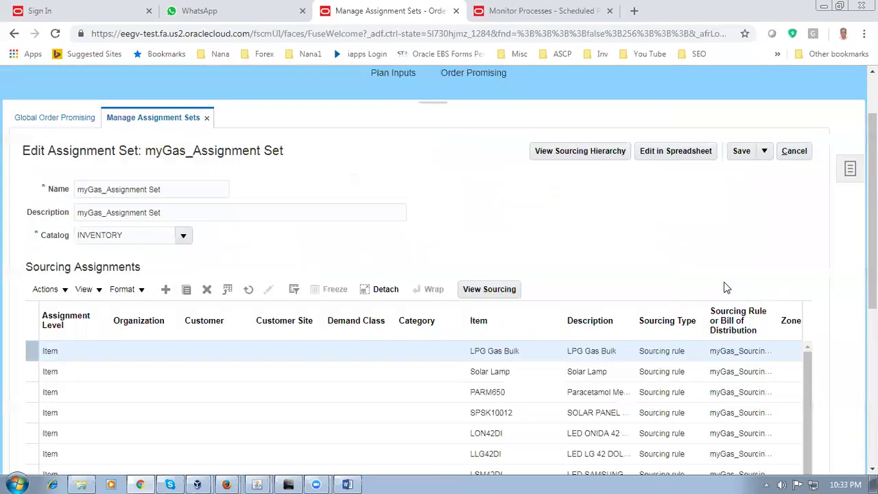
Leave myGas_Assignment Set for the list of assignment sets and look over the available order promising tasks.
left_click(801, 155)
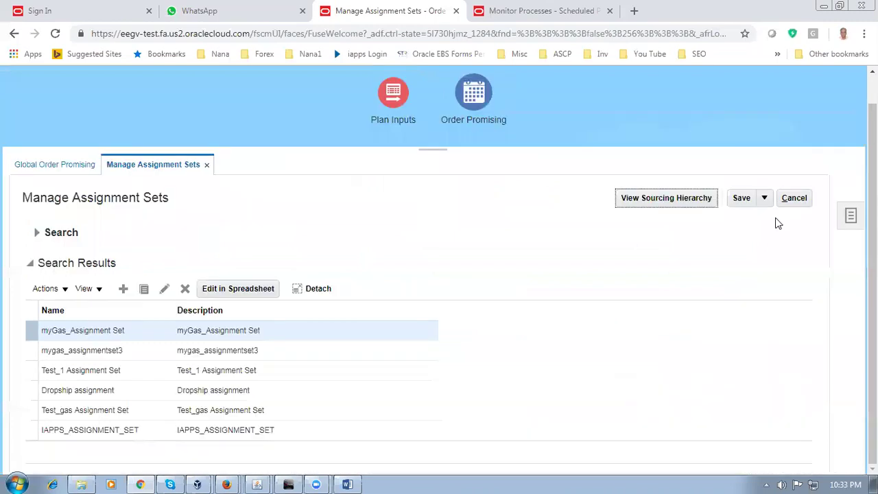
left_click(850, 219)
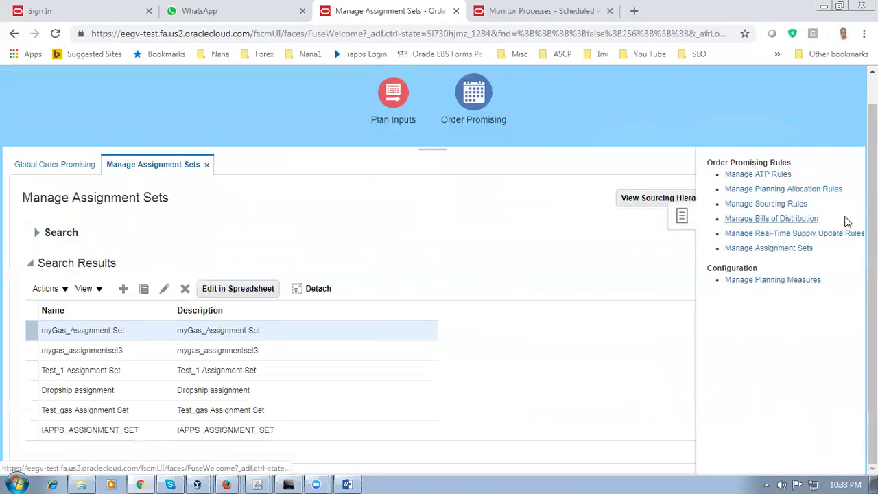
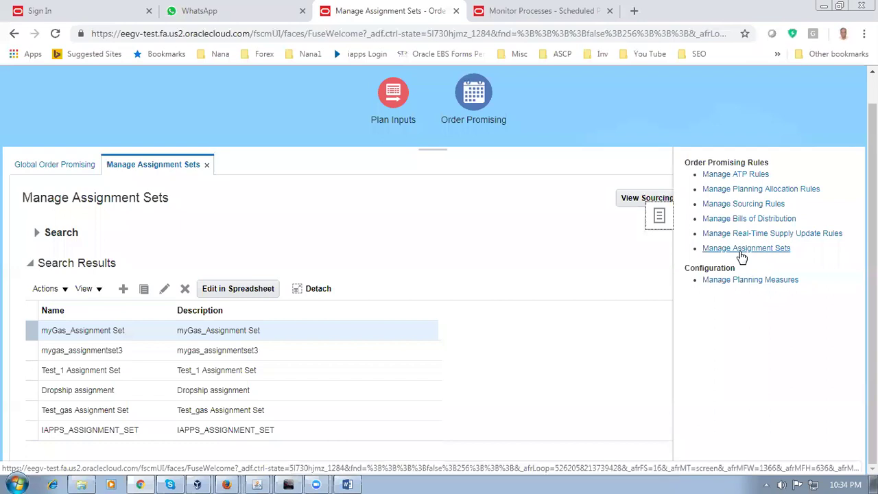
left_click(448, 233)
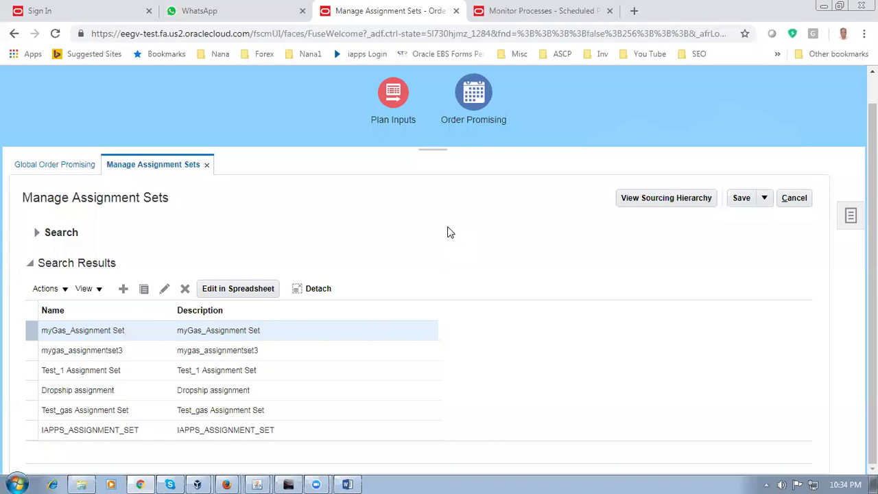
Switch to Plan Inputs, start Collect Planning Data and set the source system to OPS.
left_click(404, 101)
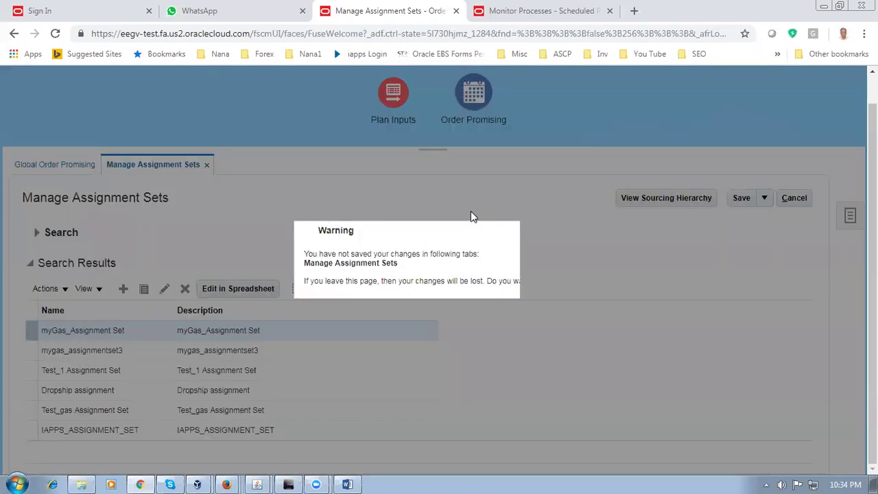
left_click(544, 311)
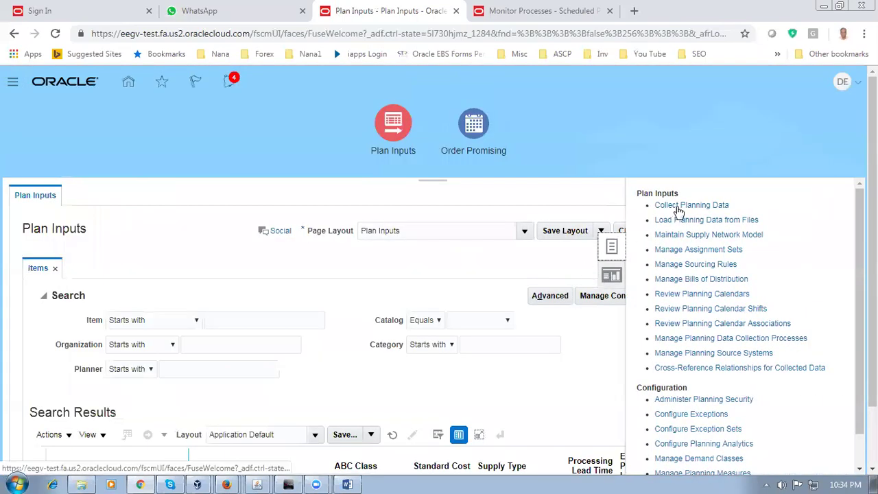
left_click(684, 206)
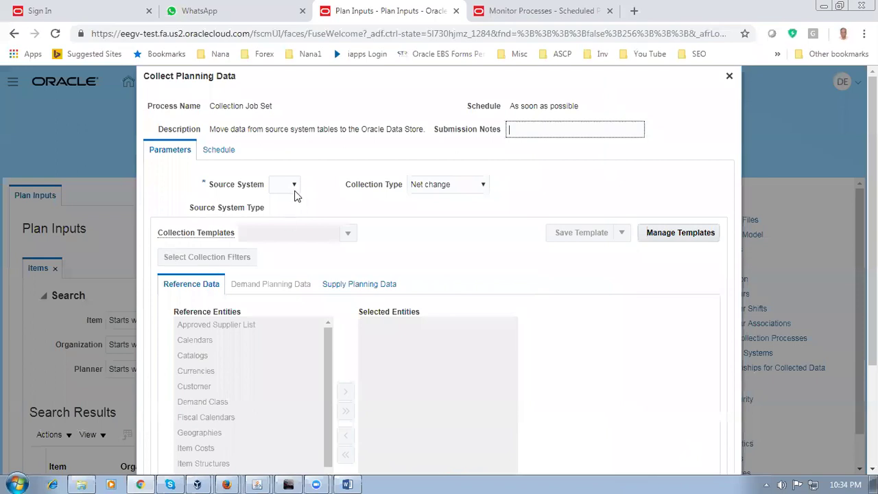
left_click(294, 186)
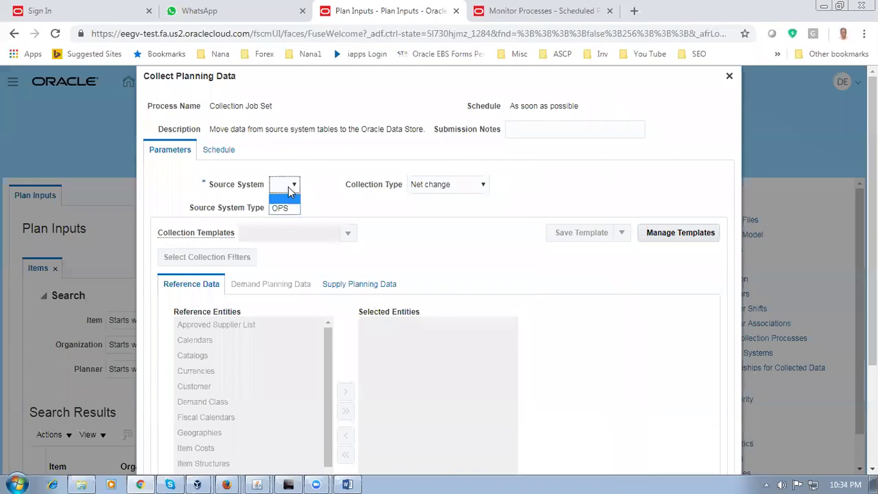
left_click(285, 208)
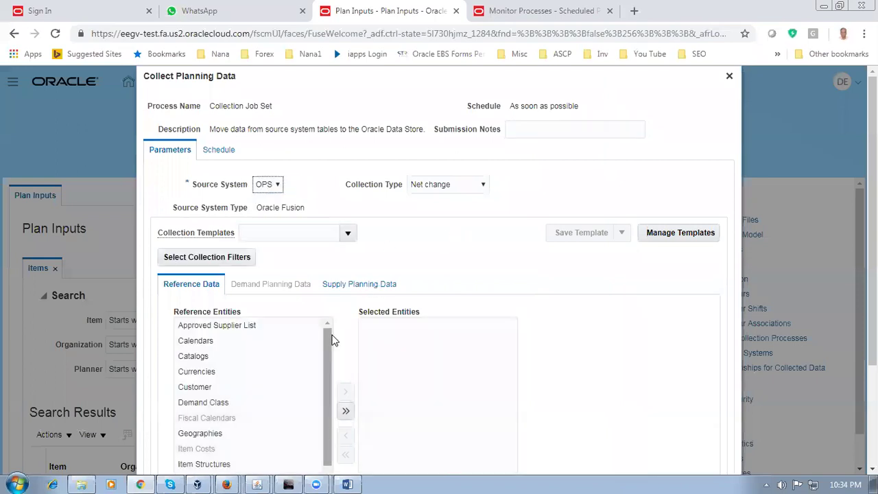
Add Order Orchestration Reference Objects to the selected reference entities and submit the planning data collection.
scroll(440, 274, "down", 3)
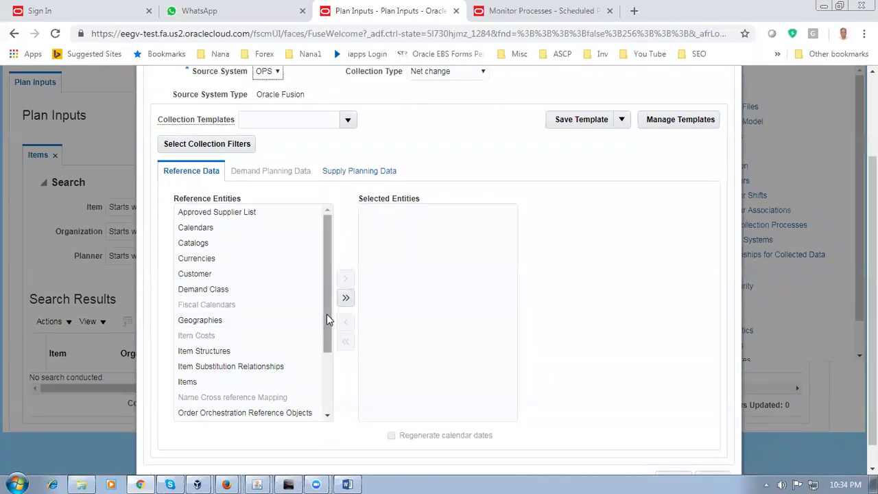
left_click_drag(329, 320, 333, 338)
left_click(289, 386)
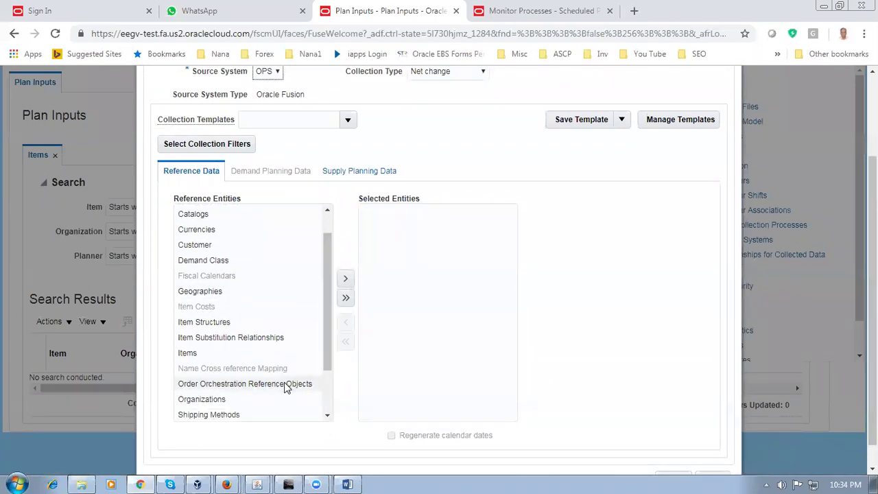
left_click(288, 386)
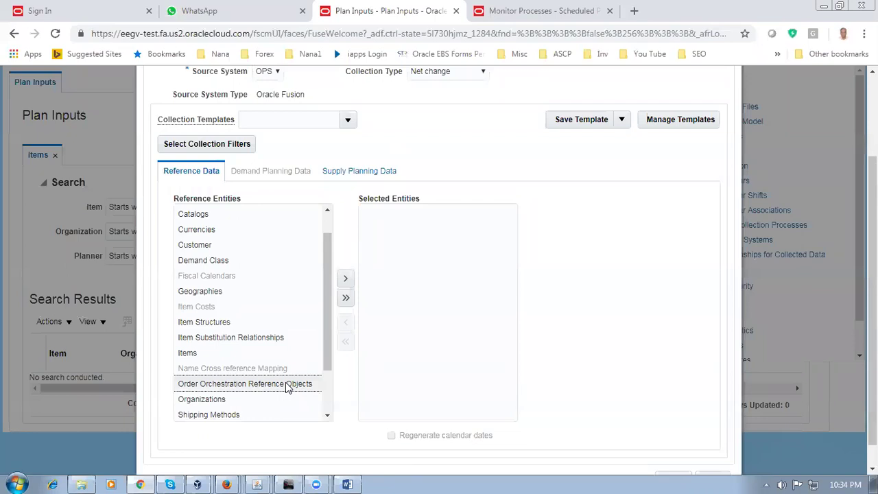
left_click(346, 277)
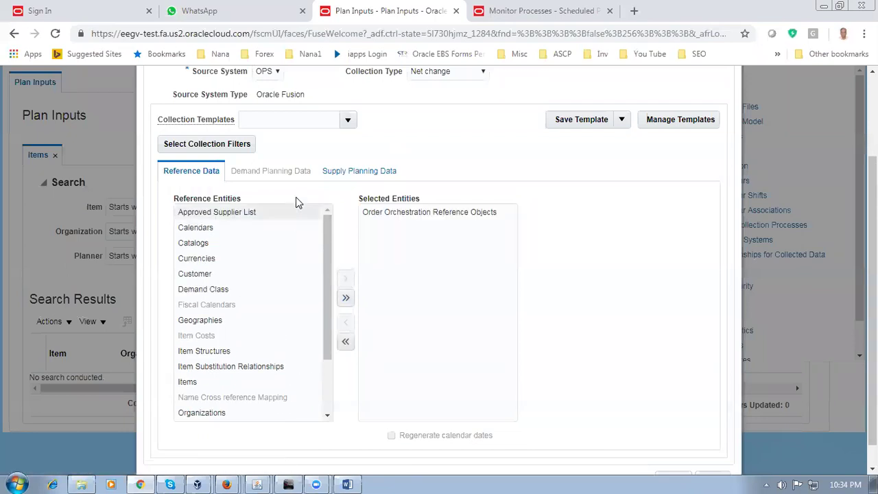
scroll(618, 337, "down", 1)
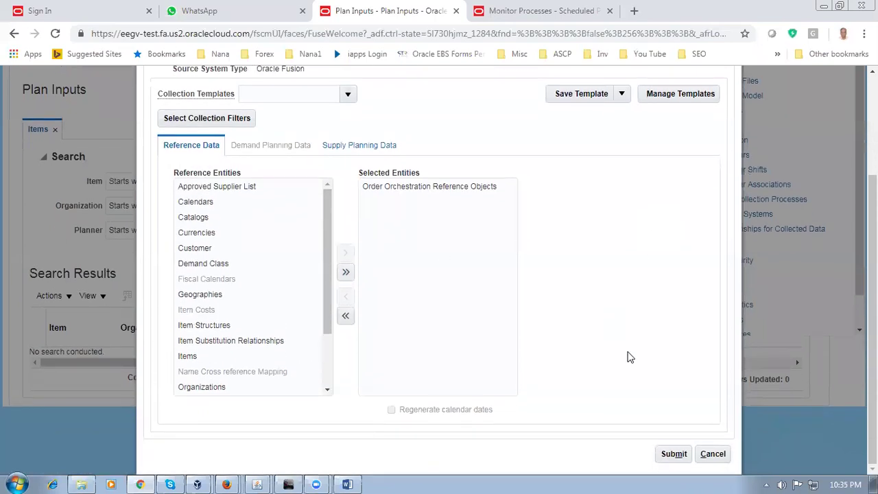
left_click(674, 453)
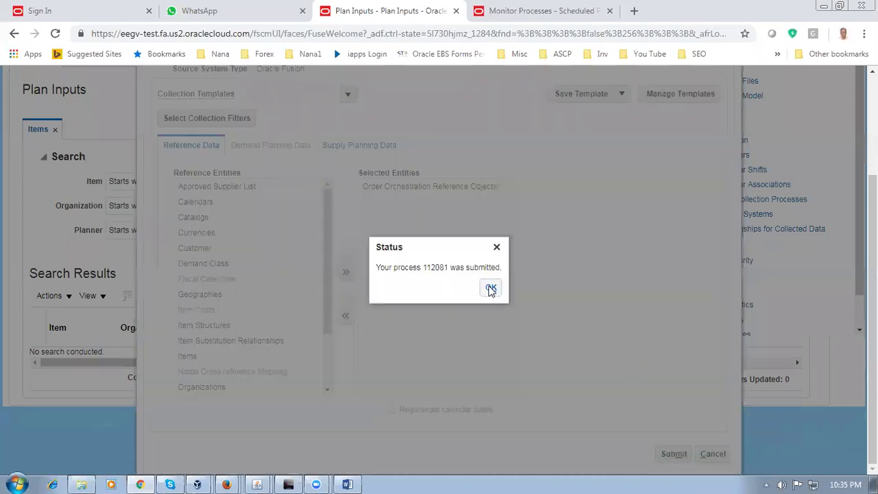
left_click(491, 289)
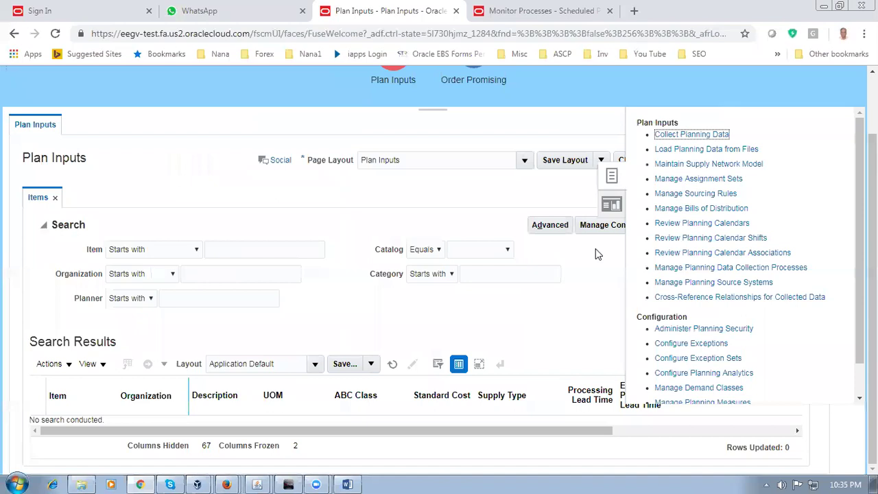
Go to the scheduled processes overview and refresh repeatedly to check the status of the Collection Job Set and its child processes.
left_click(499, 22)
left_click(513, 315)
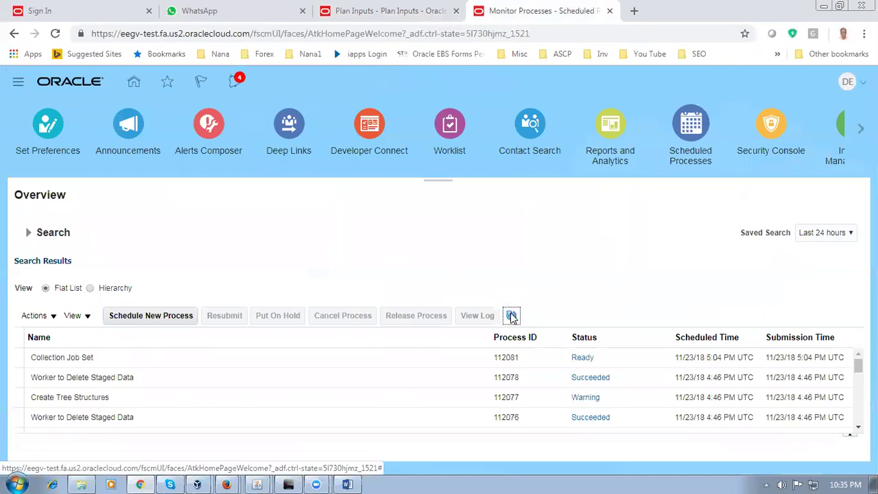
left_click(512, 317)
left_click(512, 317)
left_click(512, 317)
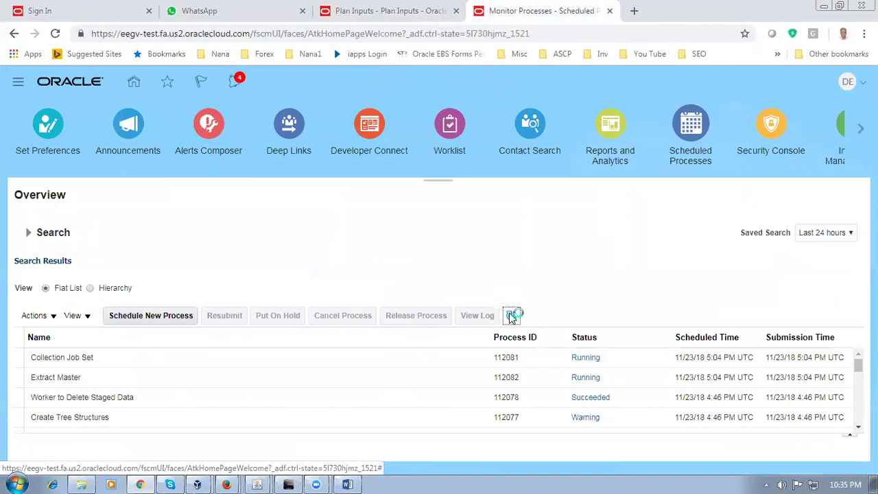
left_click(511, 317)
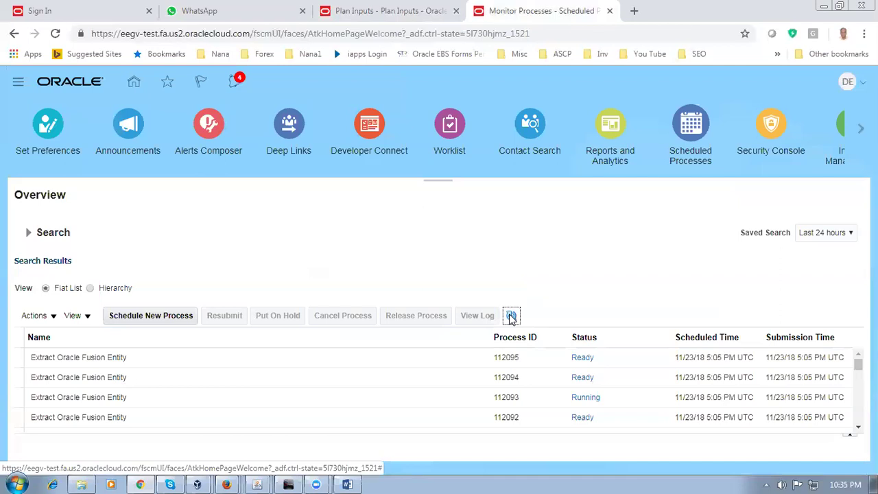
left_click(512, 317)
left_click(512, 317)
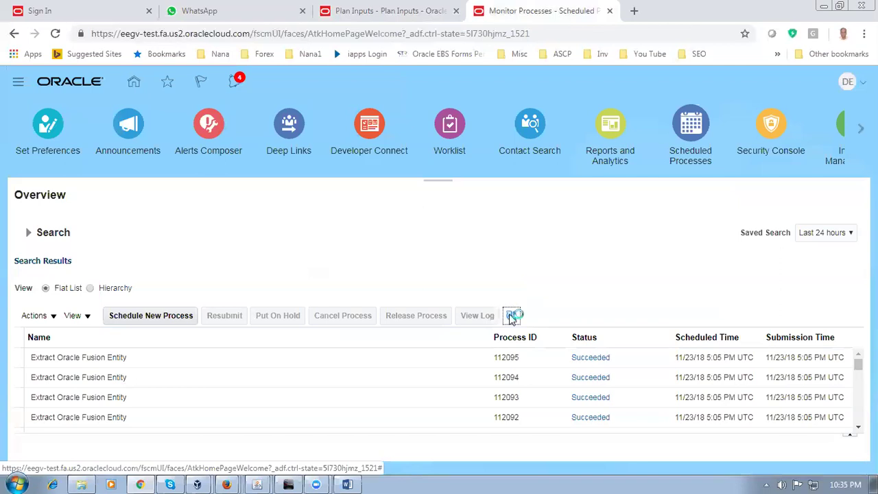
left_click(511, 317)
left_click(512, 318)
left_click(511, 318)
left_click(512, 317)
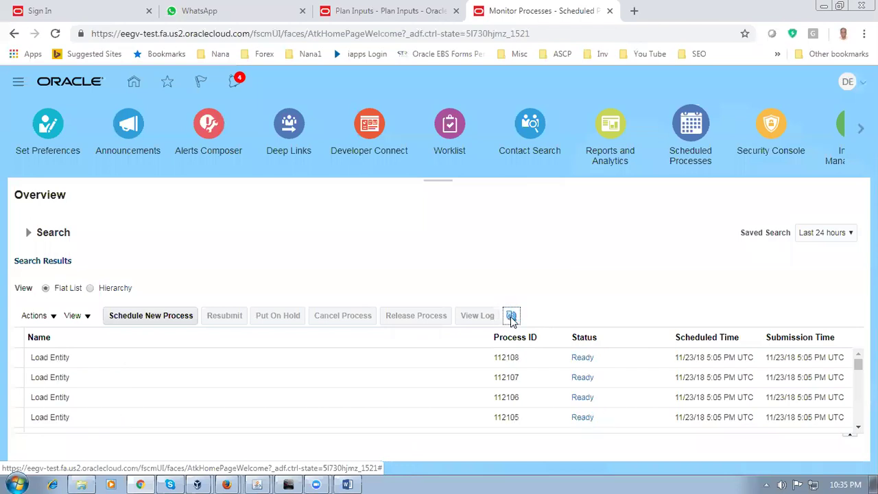
left_click(512, 317)
left_click(511, 317)
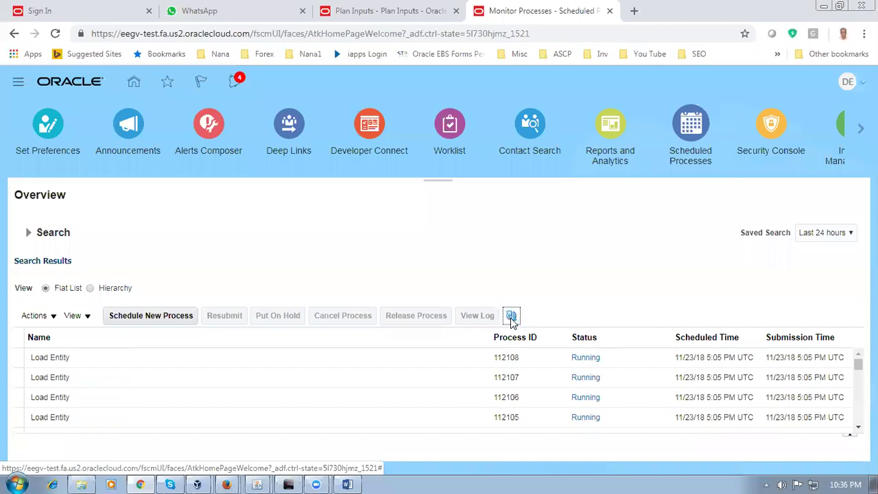
left_click(512, 317)
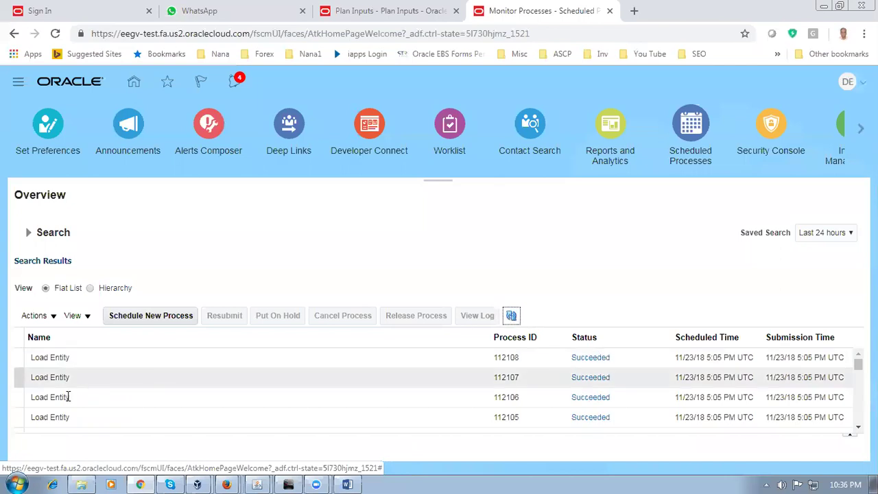
Switch to the Word worksheet, start the Back_to_Back_Transfer item entry with D0131_ and extend the Back_to_Back_Buy entry to d0130_btob_buy.
left_click(347, 482)
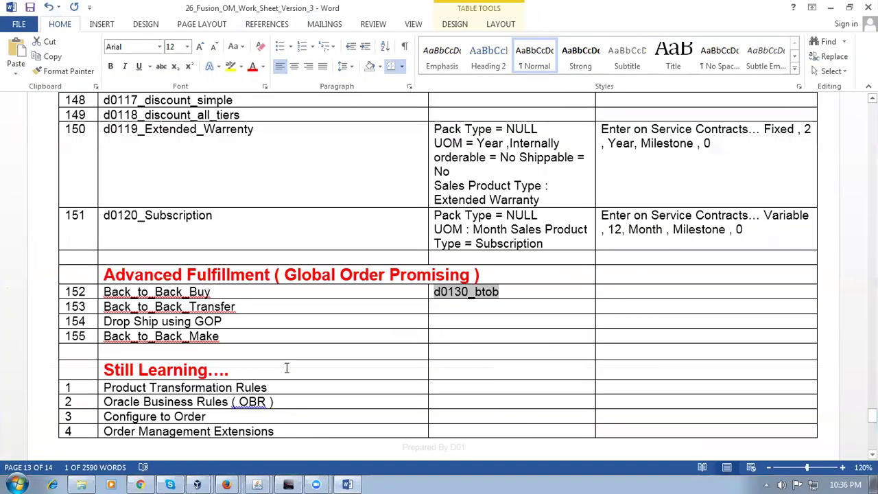
left_click(447, 307)
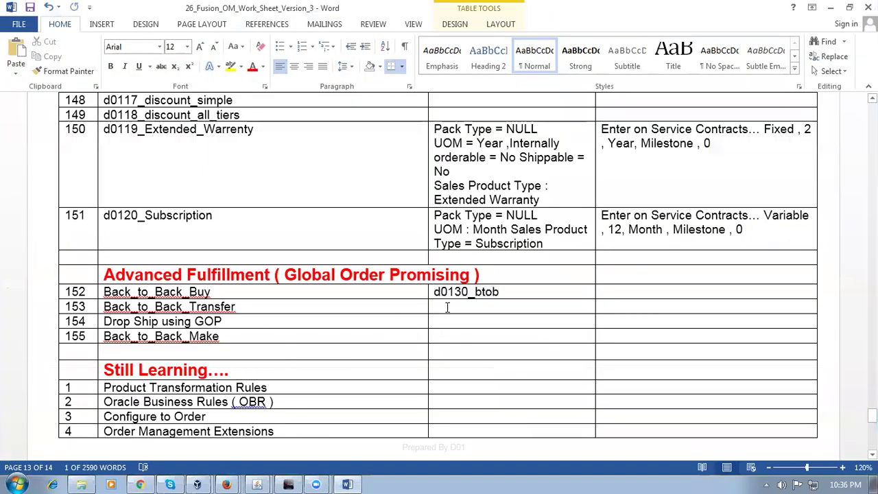
type("d")
key("BackSpace")
type("D0131")
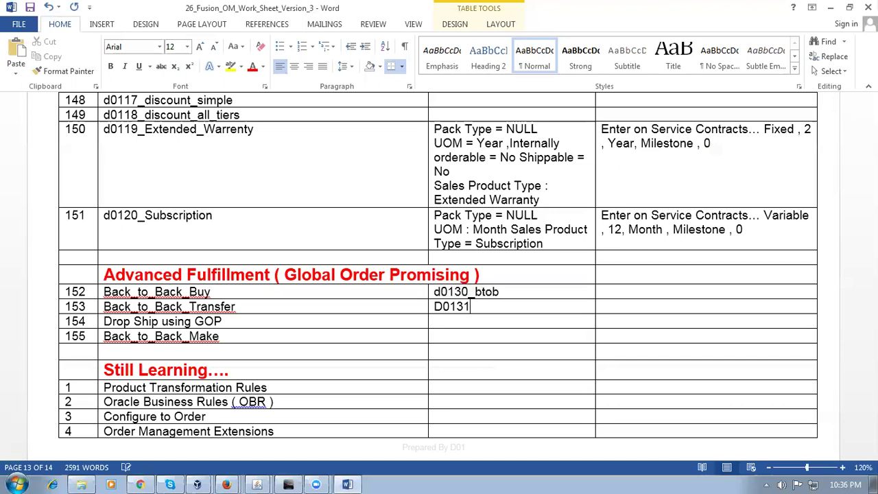
type("_")
left_click(502, 291)
type("_buy")
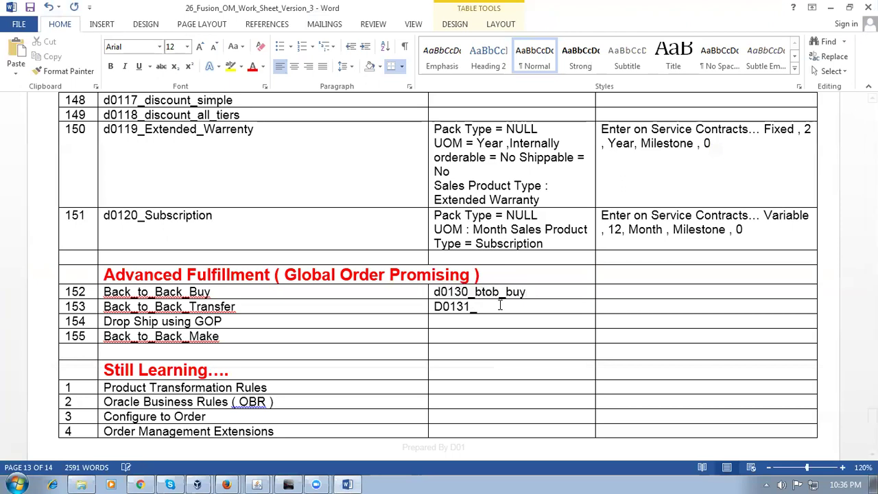
Complete the Back_to_Back_Transfer entry as D0131_btob_transfer, save the worksheet and copy the item name.
left_click(492, 307)
type("D0131_btob")
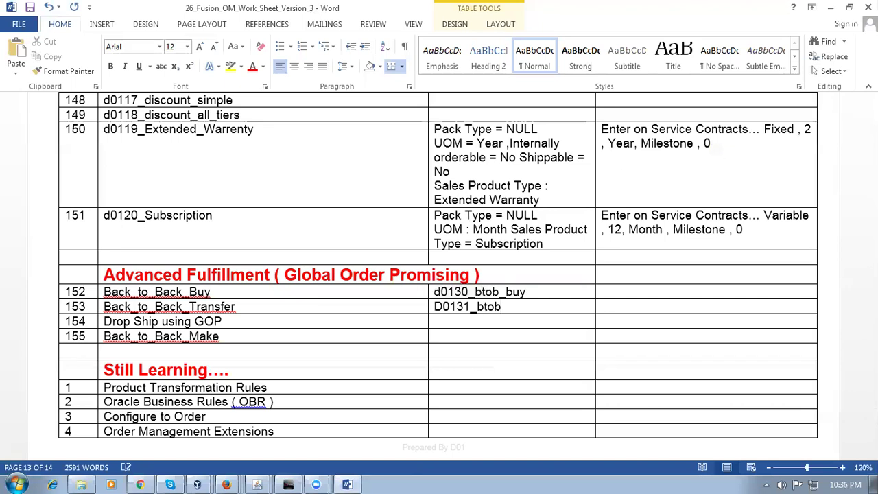
type("_transfer")
key("ctrl+s")
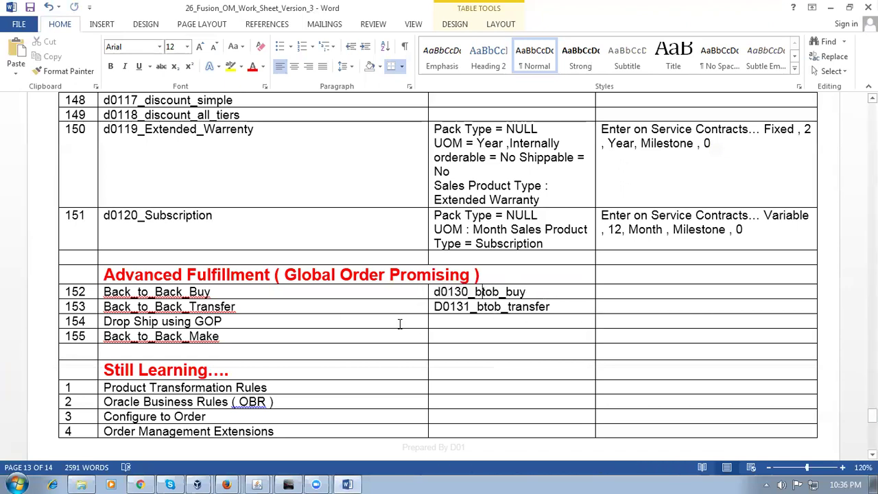
key("shift+Home")
key("ctrl+c")
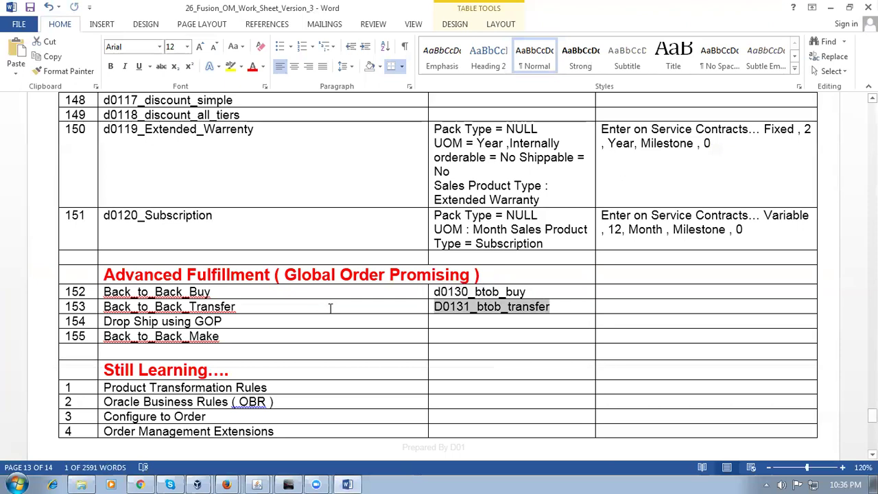
Return to Oracle in Chrome, go from Plan Inputs to Product Information Management and start creating an item.
left_click(140, 485)
left_click(367, 18)
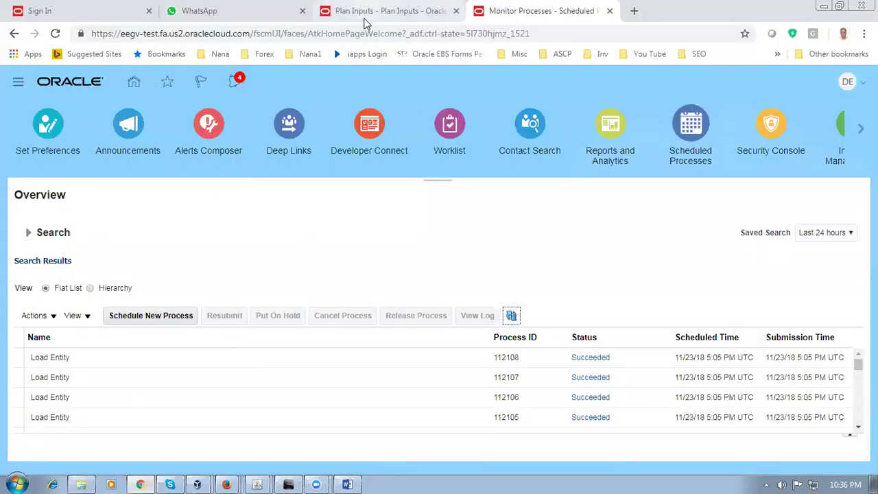
scroll(279, 144, "up", 2)
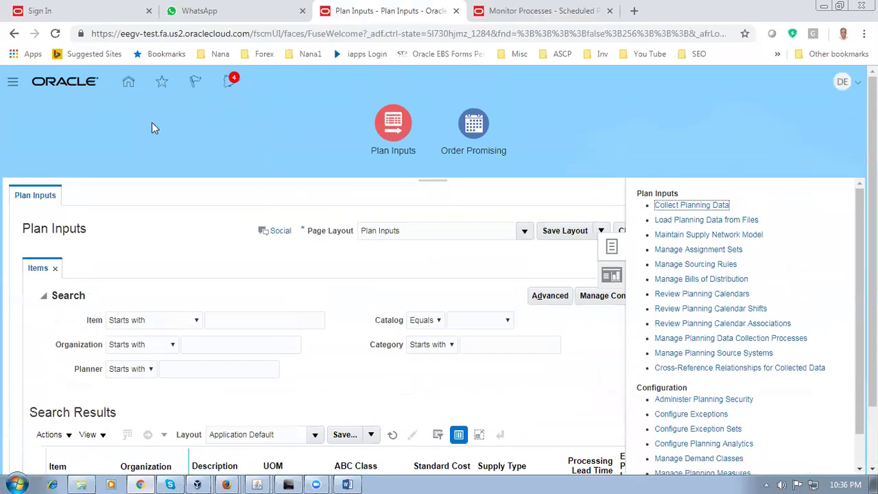
left_click(124, 83)
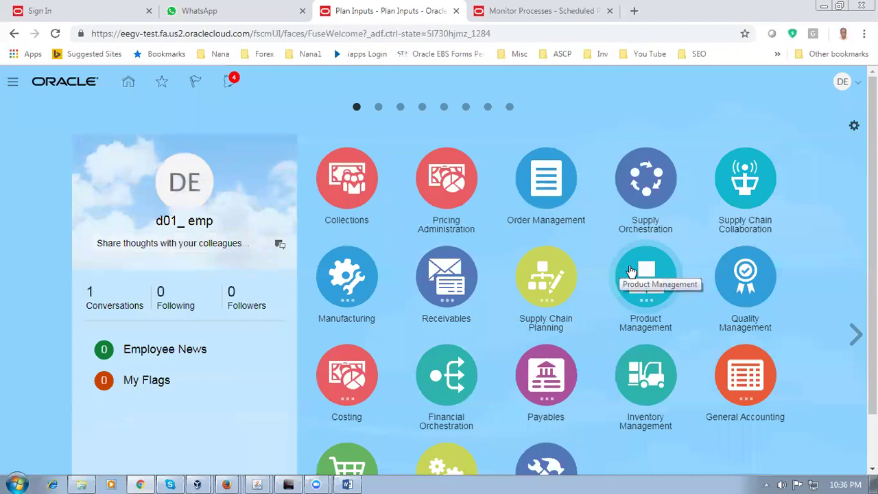
left_click(632, 271)
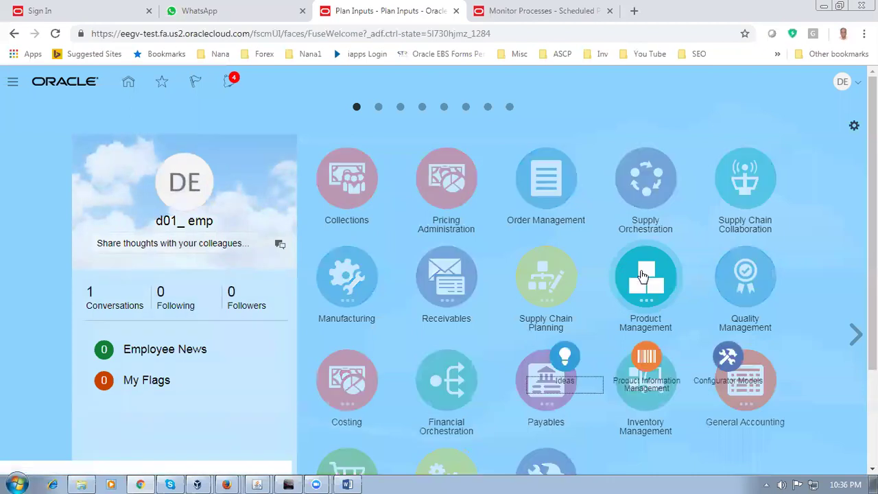
left_click(645, 374)
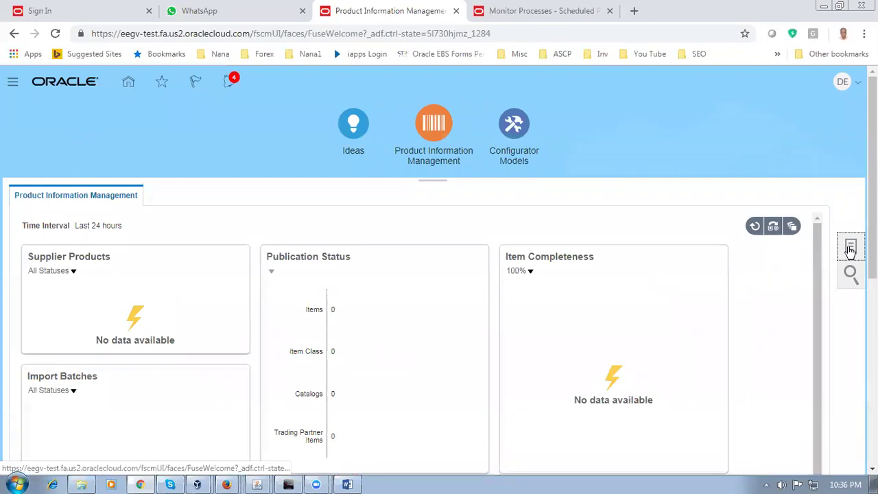
left_click(851, 247)
left_click(744, 206)
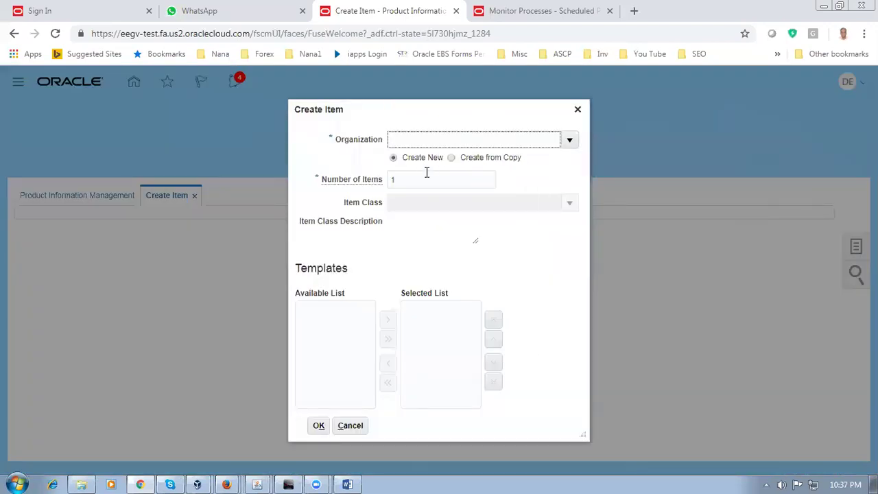
Set the new item's organization to D010 and its item class to Root Item Class, keeping the D01 fin goods template.
type("D01")
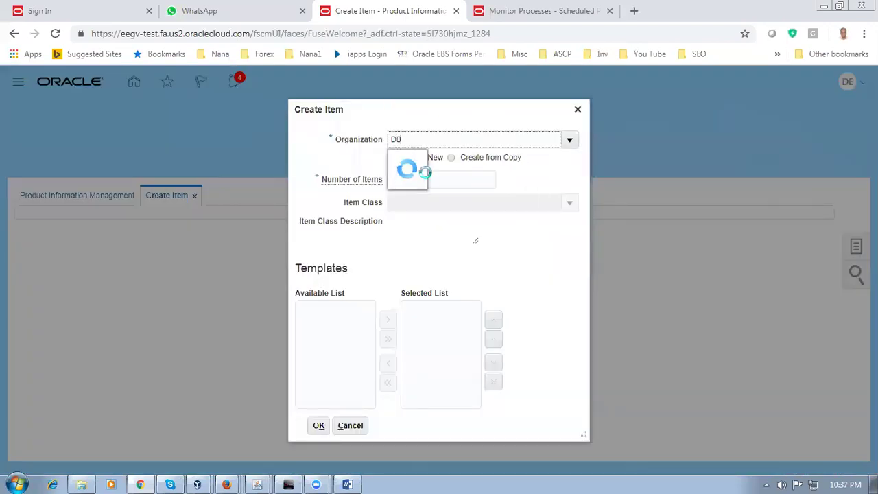
type("0")
left_click(429, 204)
type("root")
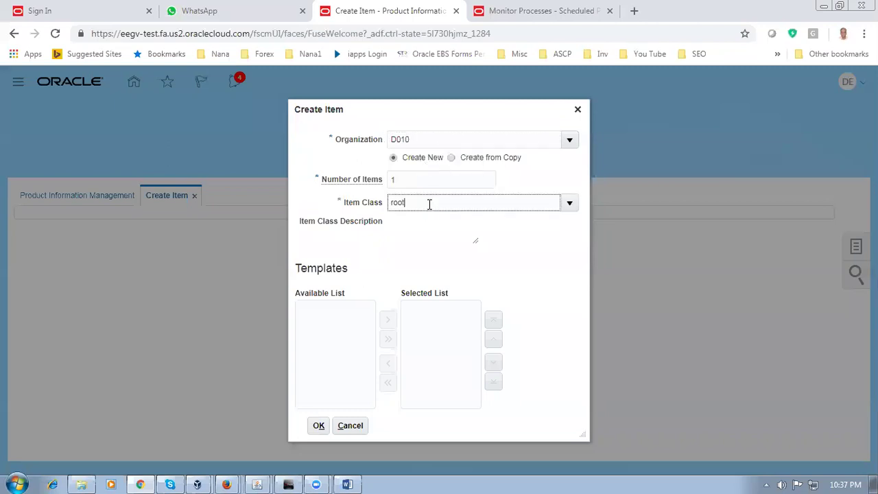
left_click(442, 223)
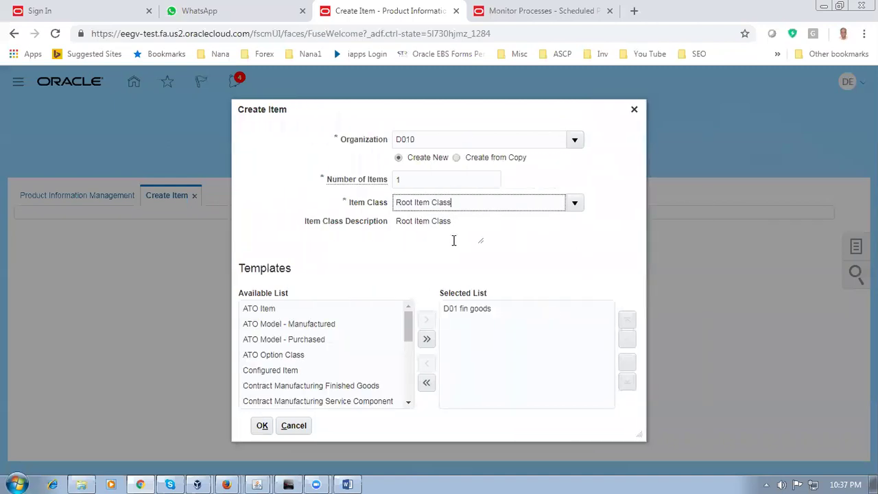
left_click(262, 426)
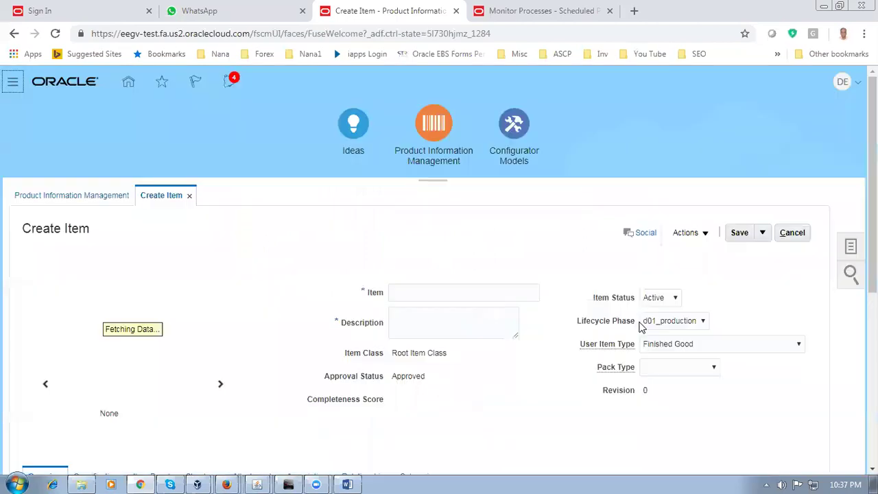
Enter the copied name D0131_btob_transfer as both the item name and the description.
key("ctrl+v")
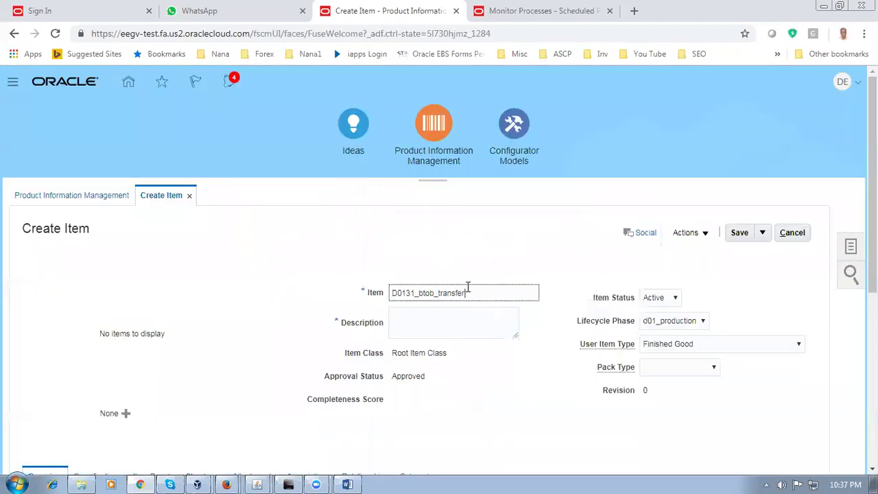
left_click(487, 329)
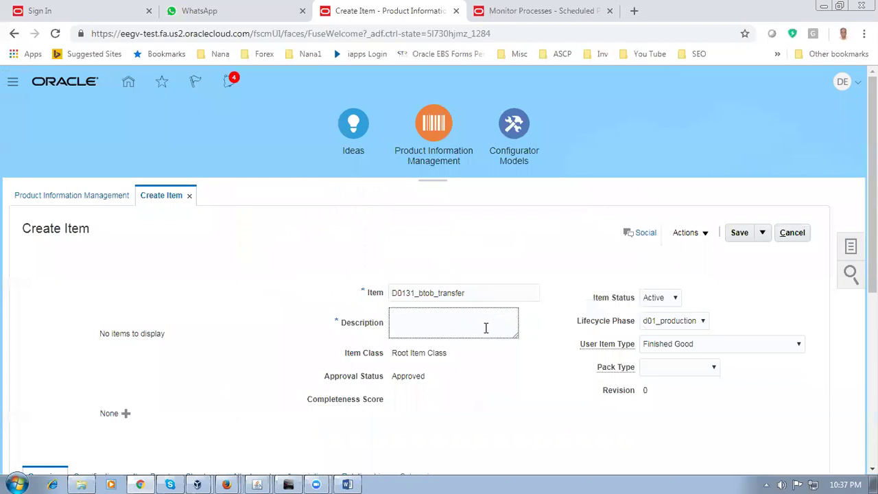
key("ctrl+v")
left_click(294, 216)
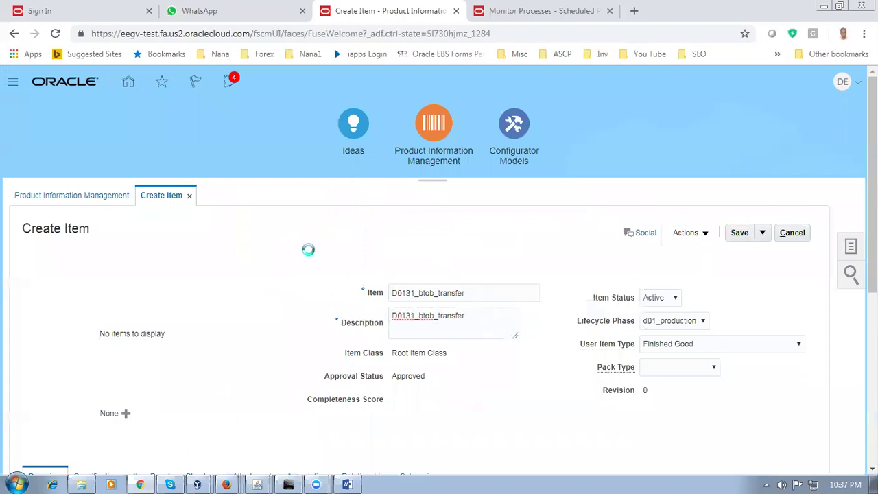
scroll(304, 267, "down", 5)
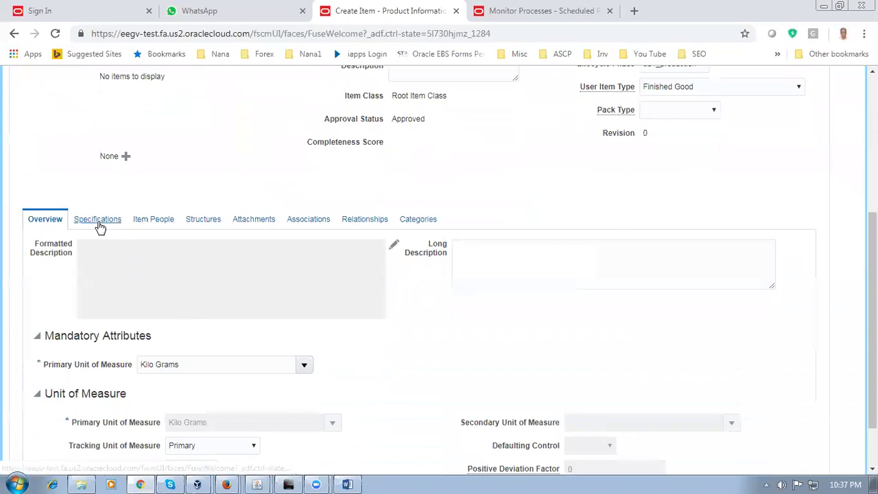
Review the new item's manufacturing specifications, covering item structure, costing, WIP, materials and process manufacturing attributes.
left_click(100, 225)
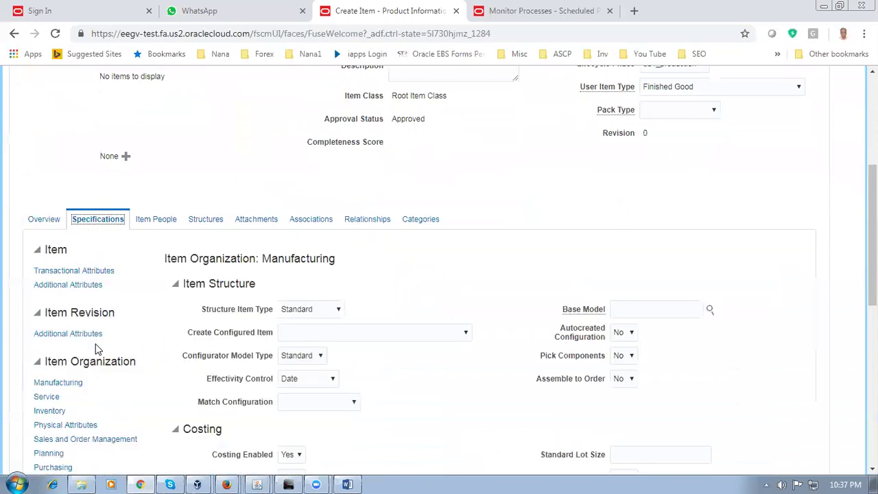
left_click(57, 383)
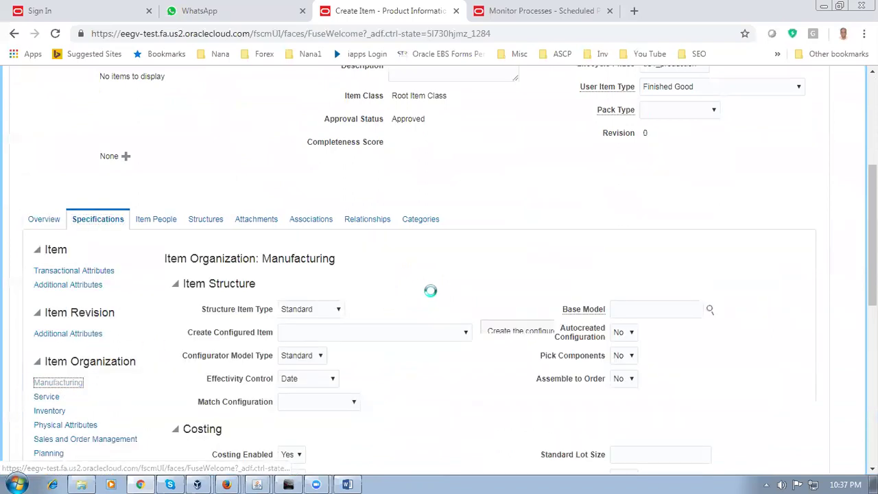
scroll(425, 299, "down", 2)
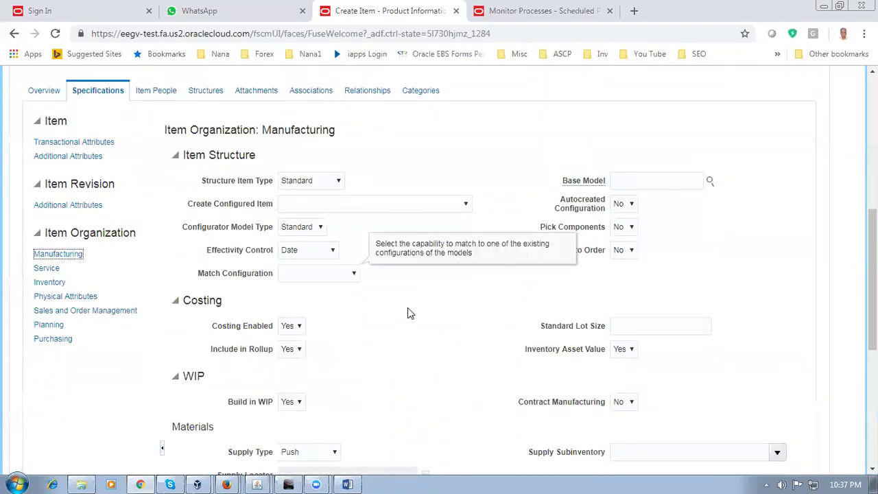
scroll(408, 313, "down", 1)
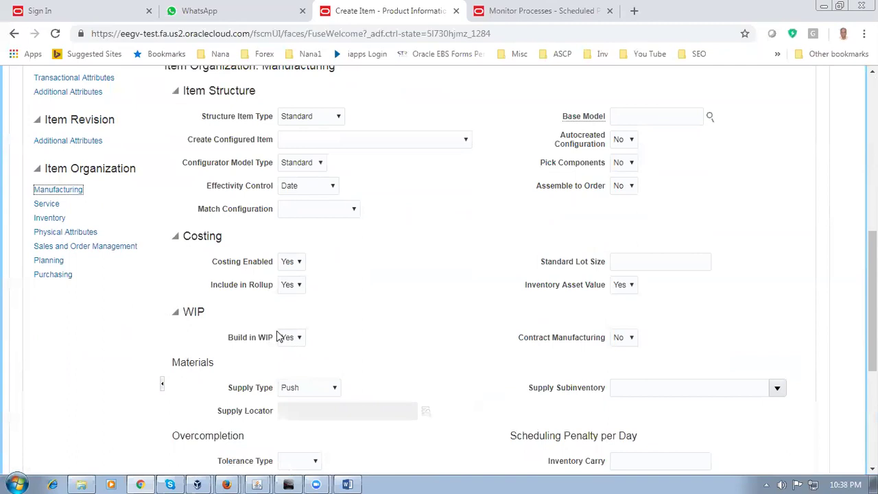
left_click(394, 320)
scroll(400, 322, "down", 2)
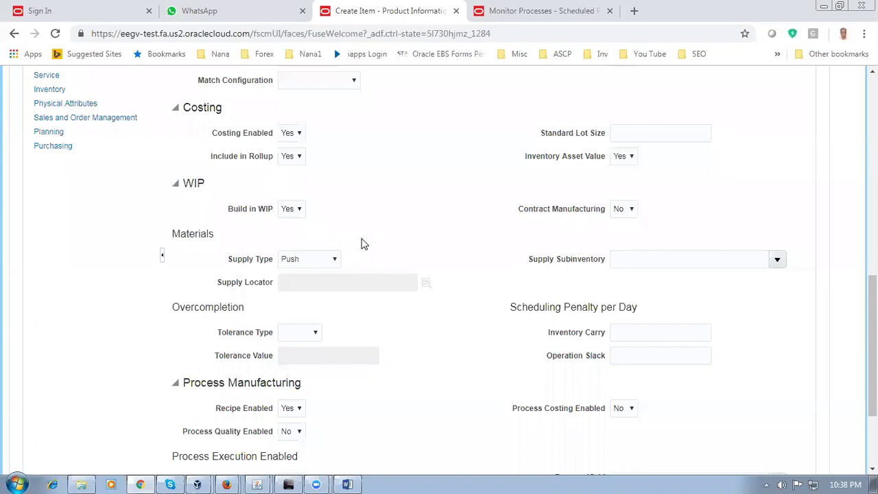
scroll(361, 242, "up", 1)
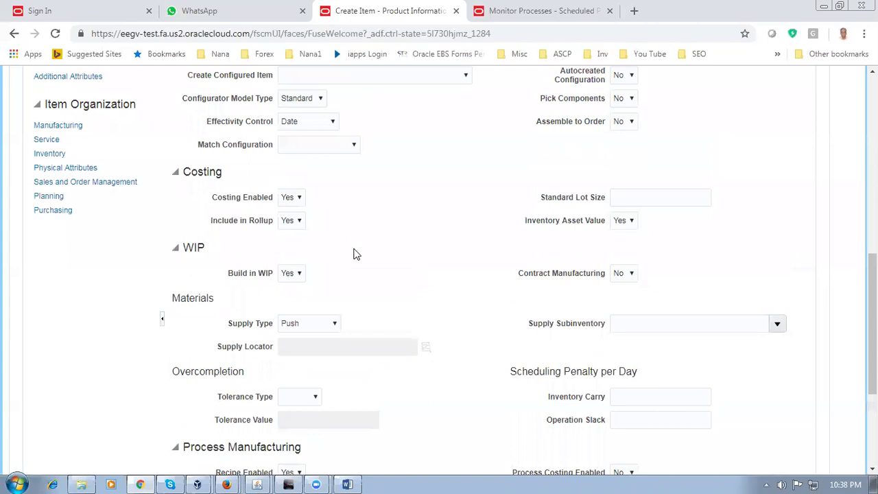
scroll(356, 254, "down", 3)
scroll(356, 252, "up", 7)
scroll(233, 295, "down", 2)
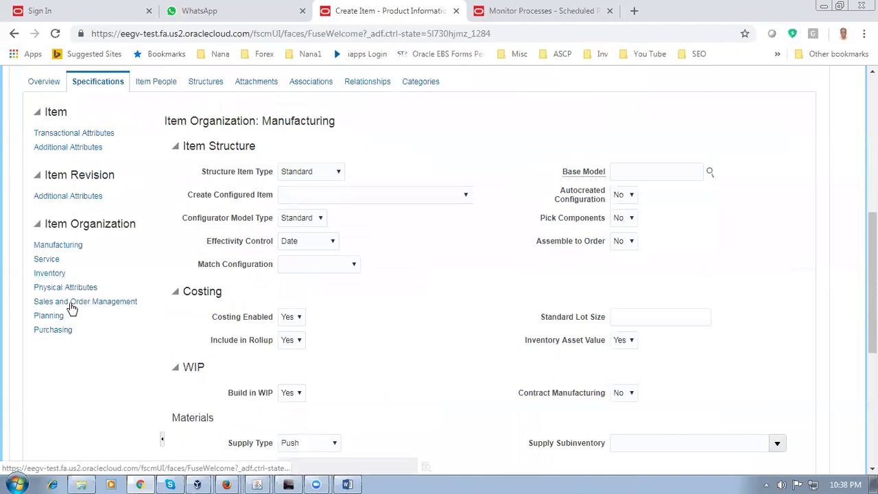
Set Back-to-Back Enabled to Yes in the item's Sales and Order Management specifications.
left_click(71, 304)
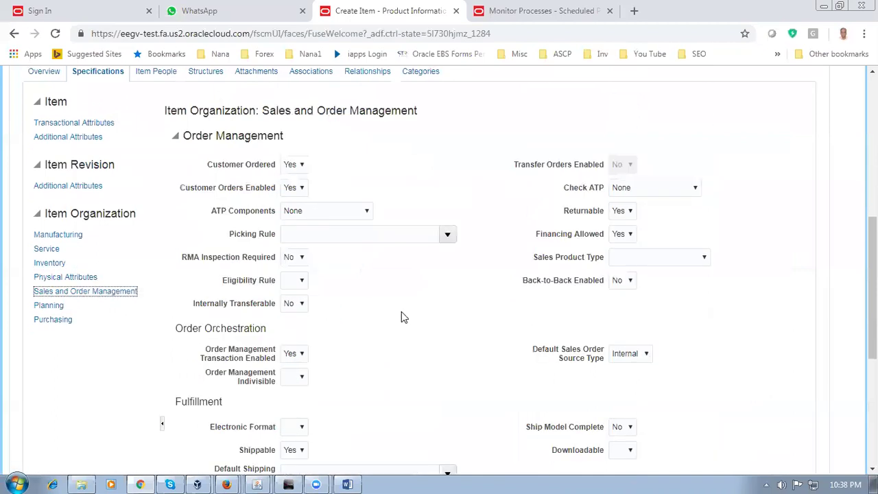
left_click(621, 280)
left_click(619, 315)
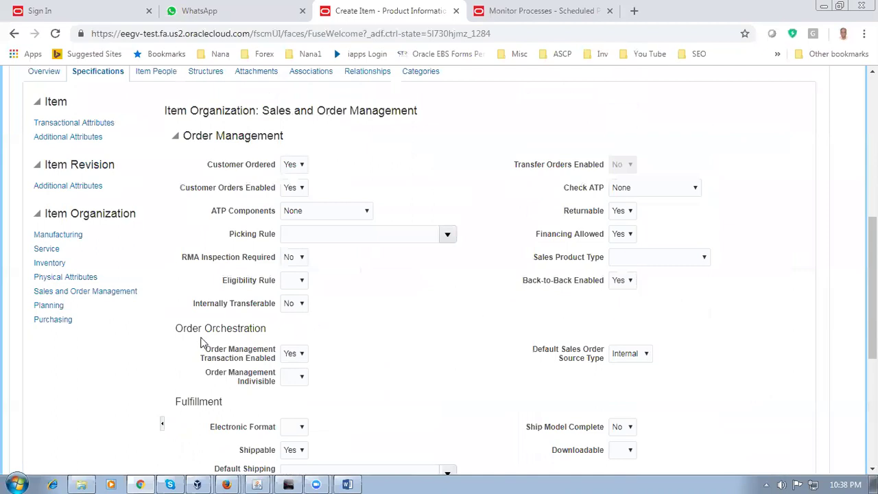
Review the item's planning attributes, including Make or Buy and MPS MRP Planning, and its purchasing attributes, including the list price.
left_click(47, 307)
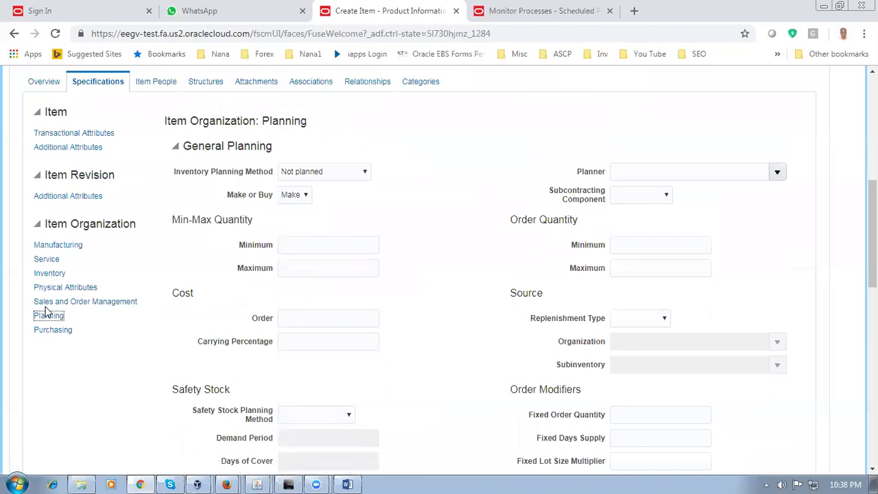
left_click(298, 197)
scroll(114, 399, "down", 3)
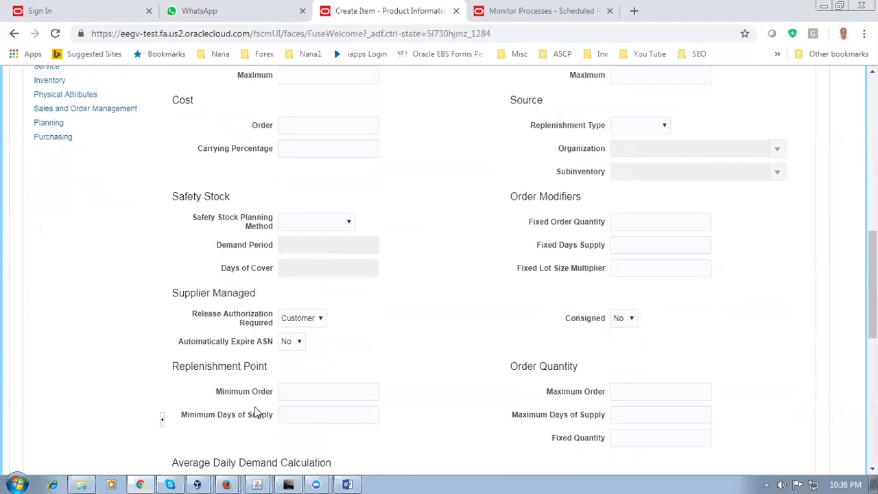
scroll(252, 410, "down", 2)
scroll(249, 408, "down", 2)
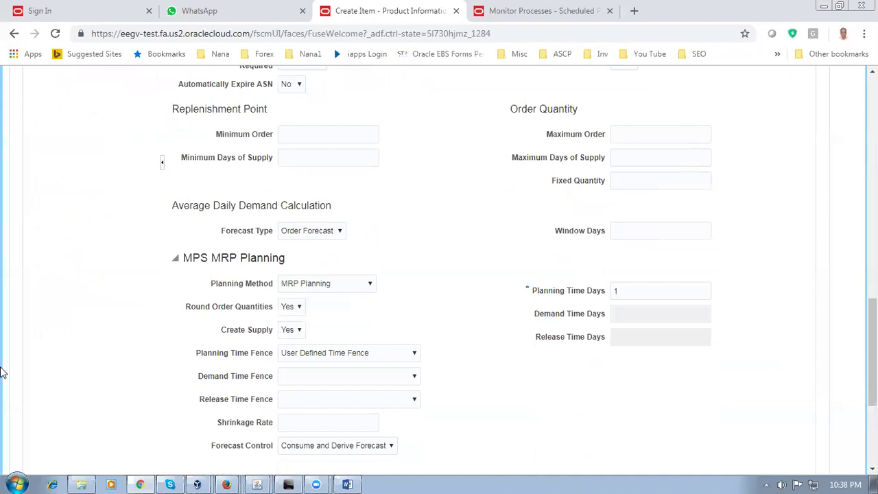
scroll(65, 302, "up", 5)
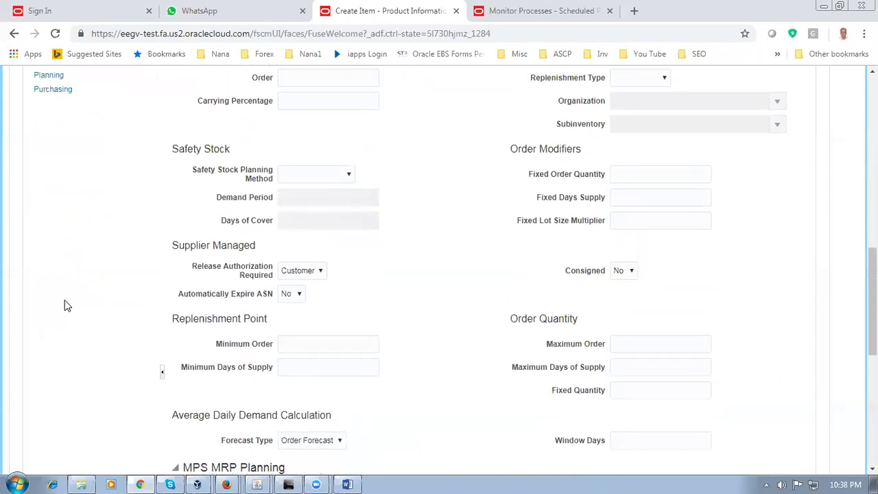
left_click(53, 266)
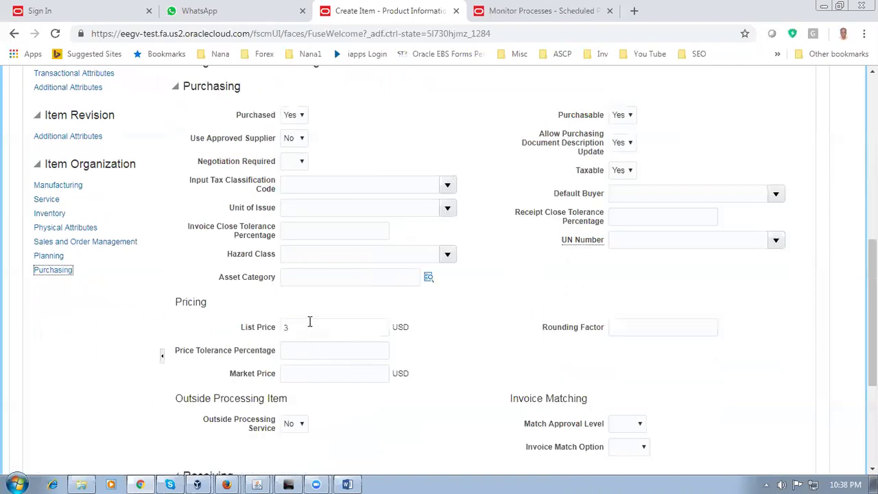
scroll(100, 355, "up", 3)
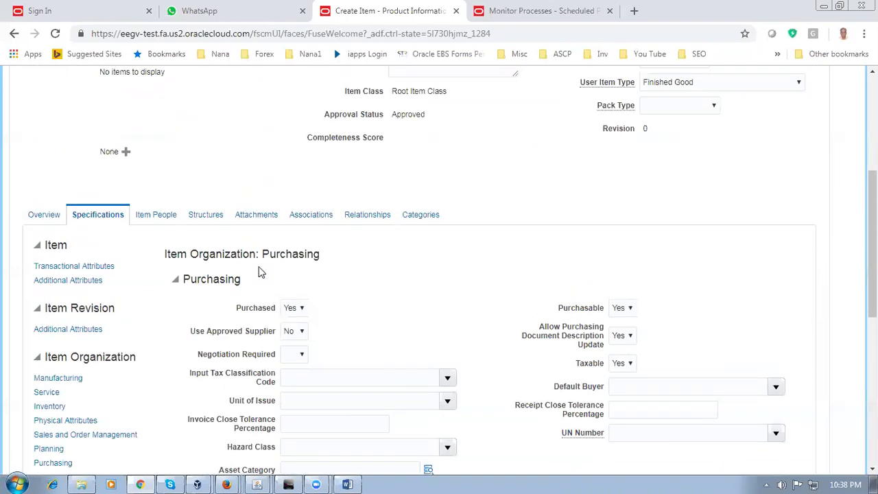
Associate the item with organization D011 (d01_child_1).
left_click(311, 217)
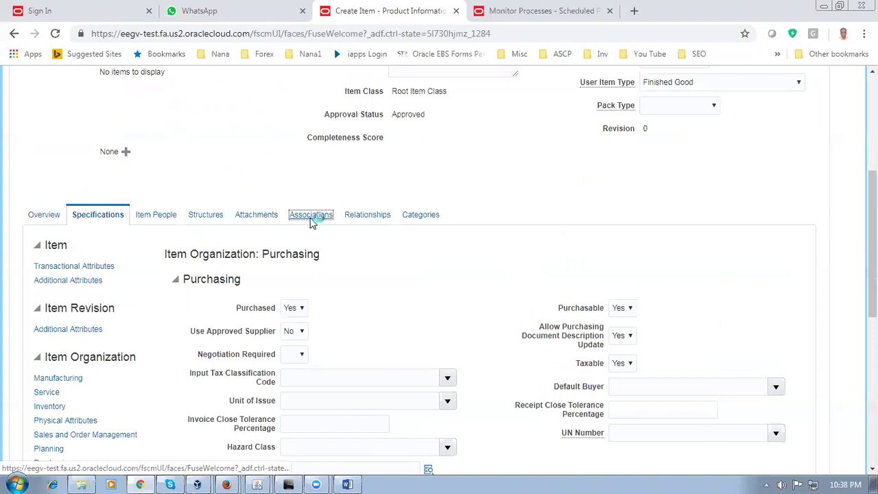
left_click(49, 347)
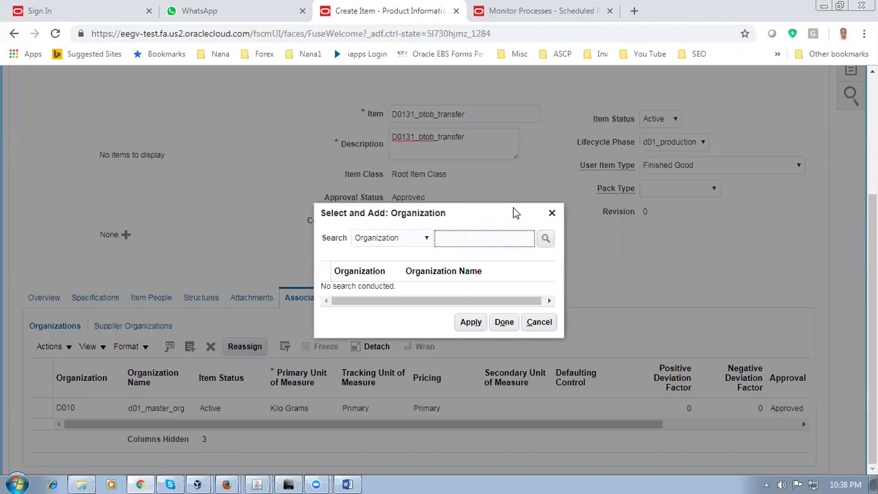
type("D011")
key("Tab")
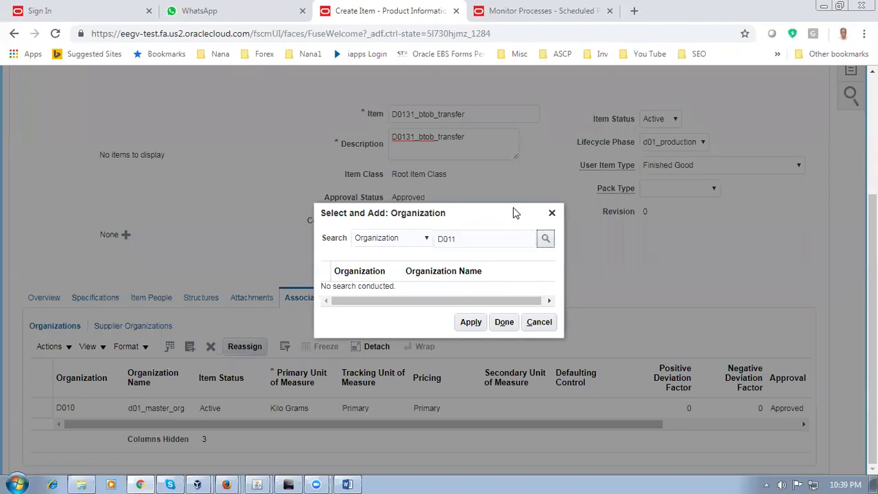
key("Return")
left_click(473, 286)
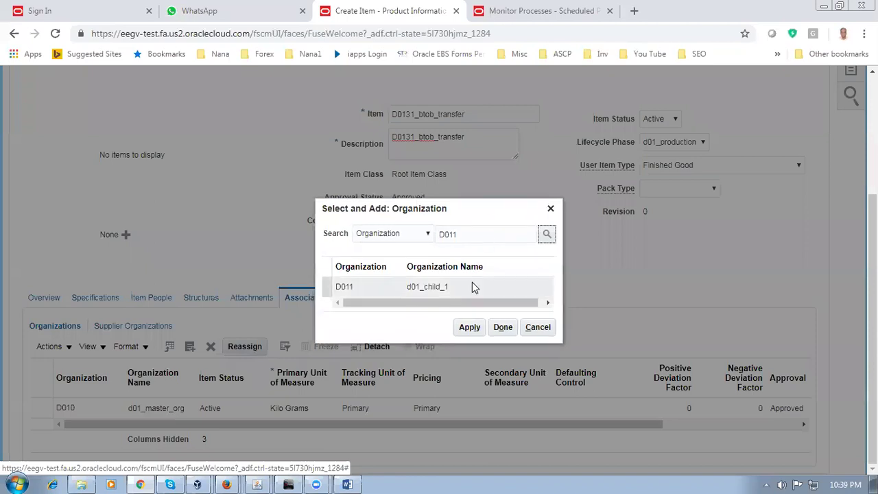
left_click(471, 328)
left_click(505, 327)
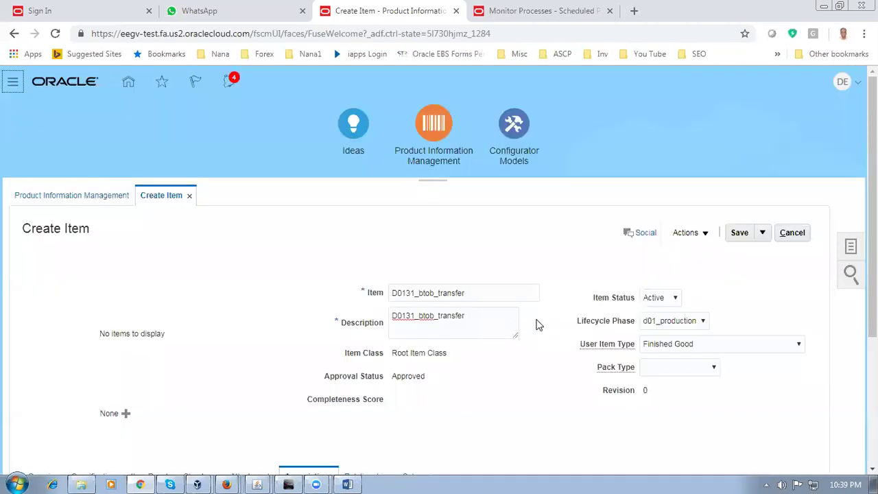
Save and close the new item D0131_btob_transfer.
scroll(534, 322, "down", 3)
scroll(534, 322, "up", 2)
scroll(537, 330, "up", 1)
left_click(762, 232)
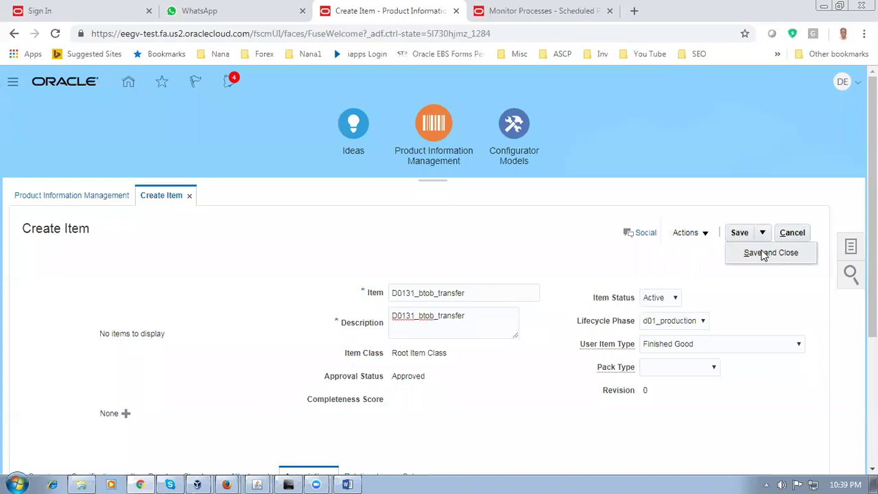
left_click(764, 254)
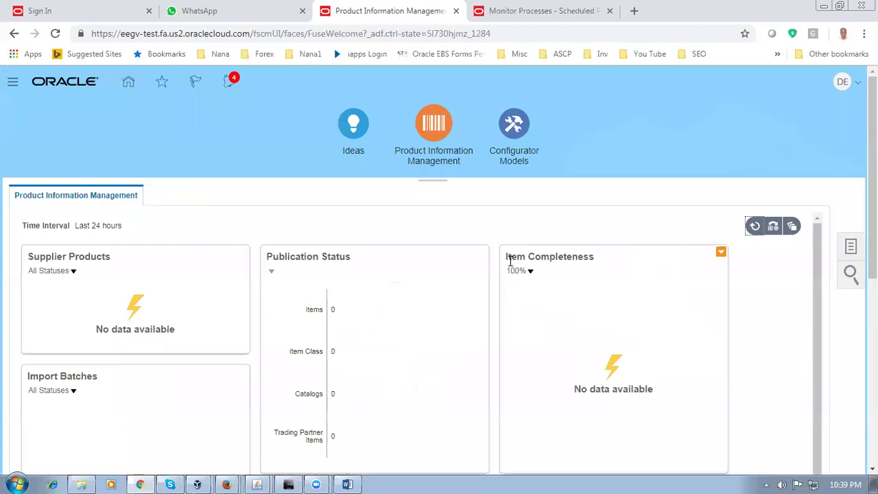
left_click(130, 85)
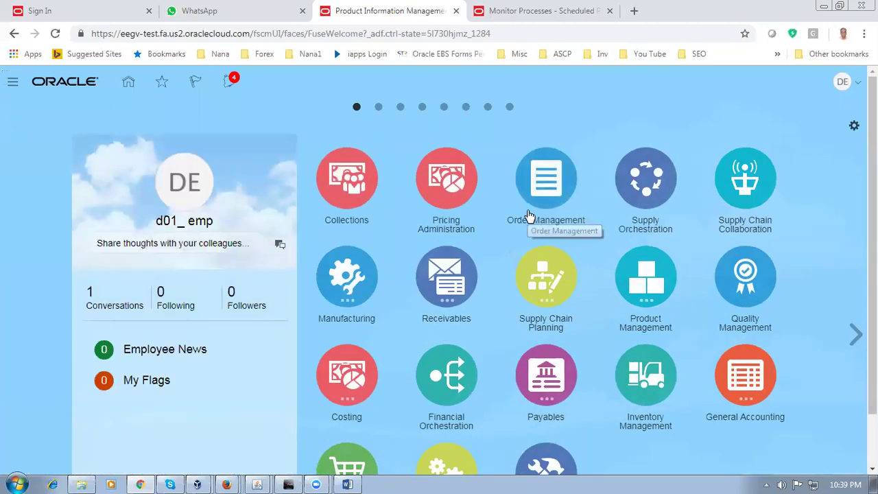
scroll(795, 229, "down", 2)
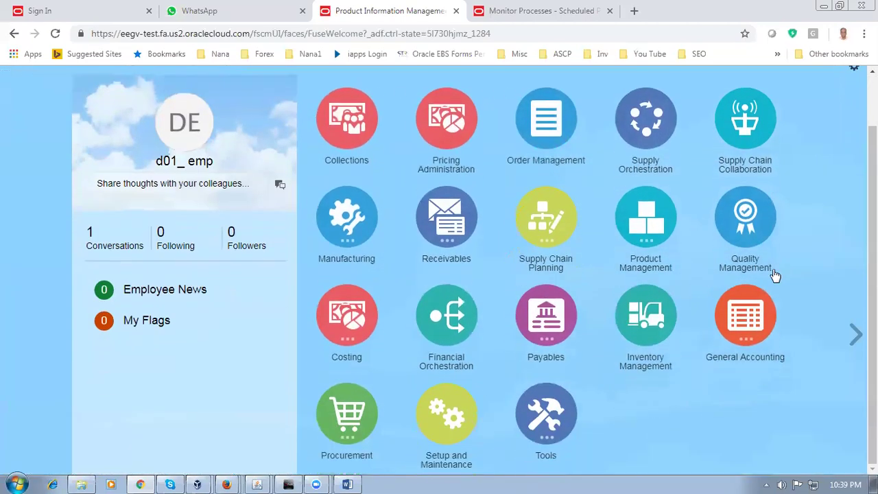
left_click(660, 305)
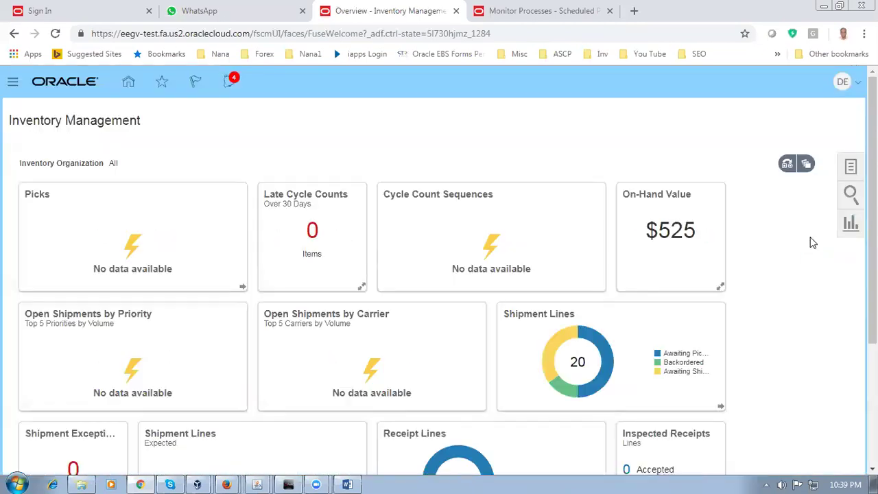
left_click(128, 83)
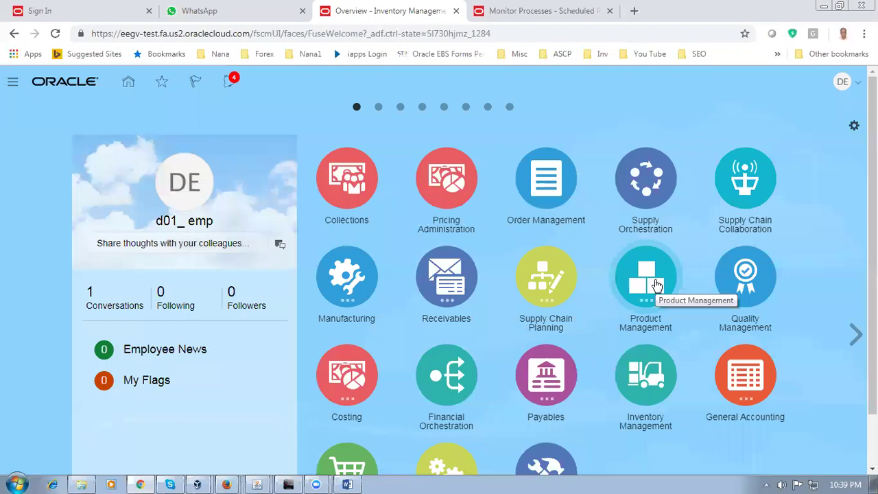
Switch to Oracle Applications - EBSDB, try to enable Build in WIP in the Master Item's Work In Process attributes, and close the form.
mouse_move(256, 483)
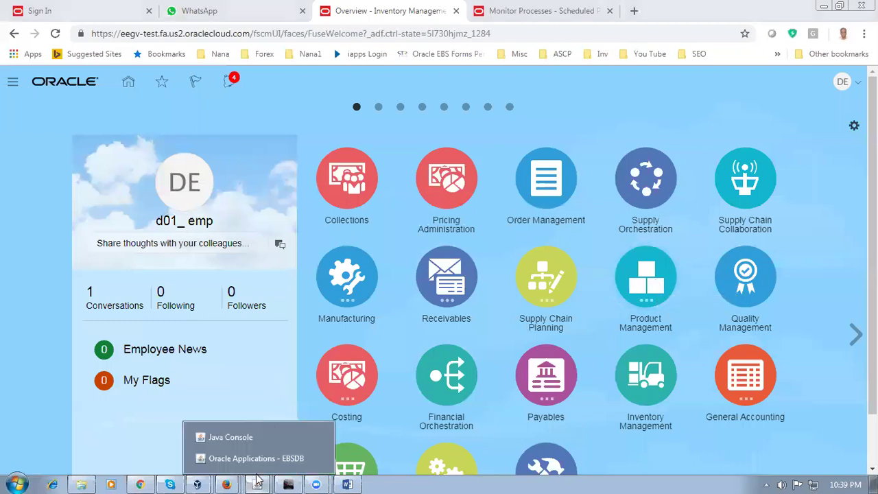
left_click(248, 459)
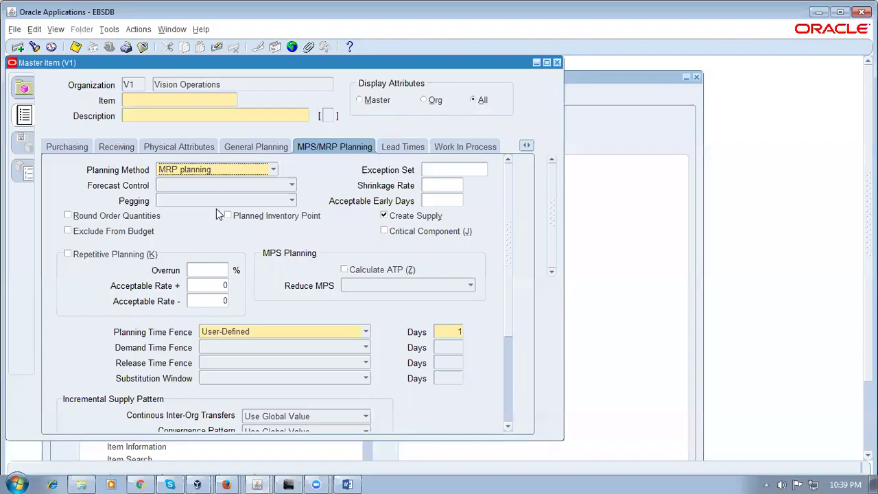
left_click(468, 147)
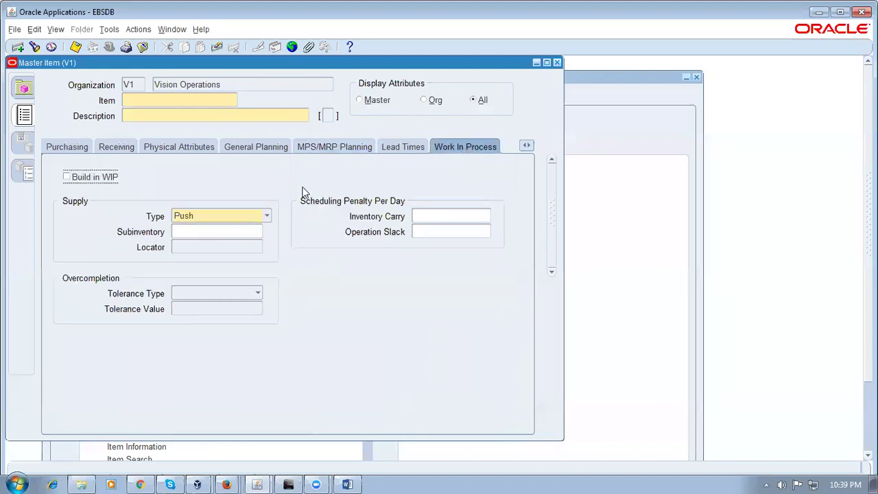
left_click(67, 178)
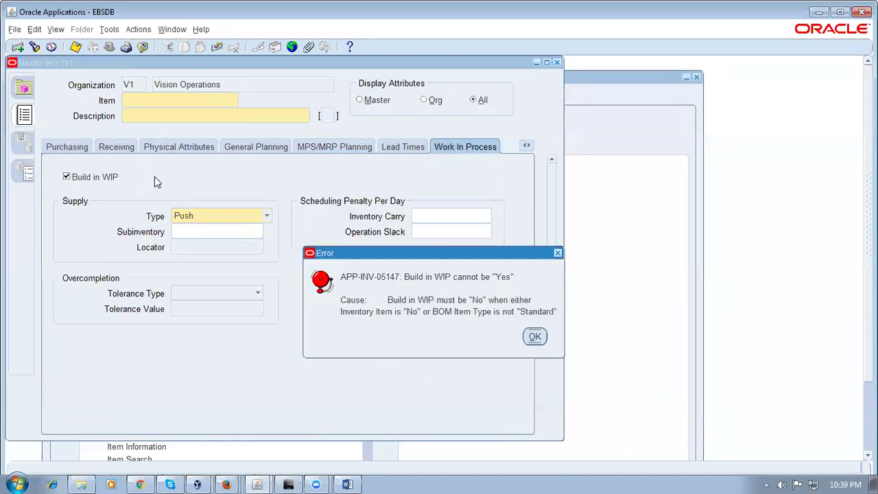
left_click(533, 336)
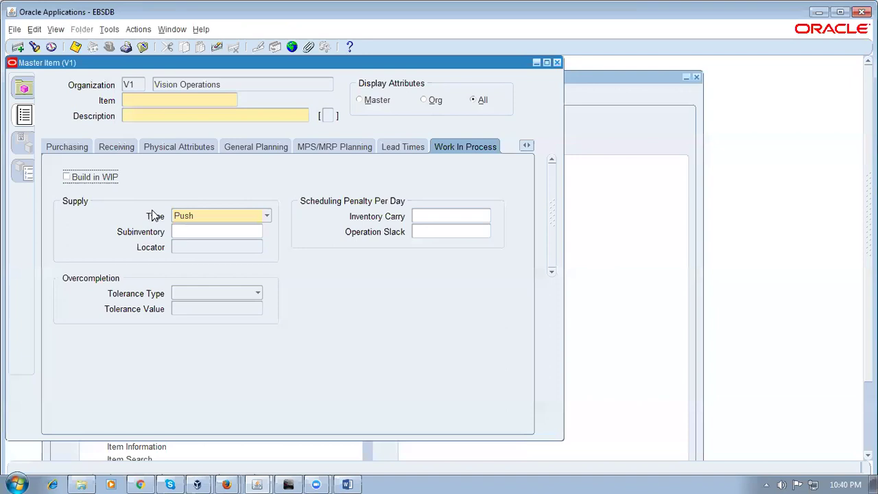
left_click(557, 62)
left_click(453, 294)
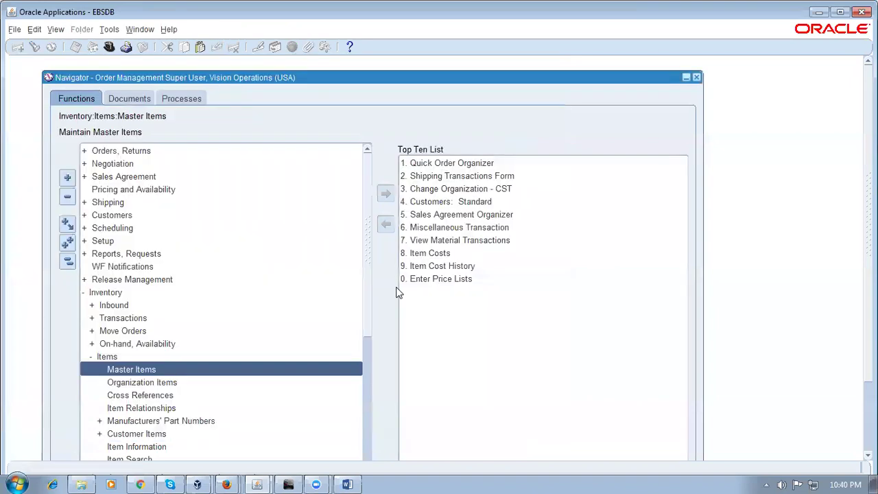
Return to Oracle in Chrome and open Product Information Management under Product Management.
key("alt+Tab")
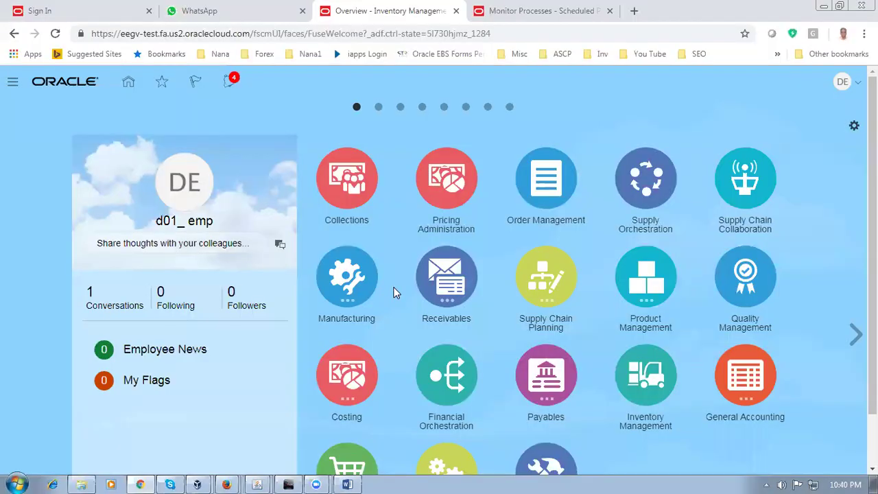
left_click(666, 281)
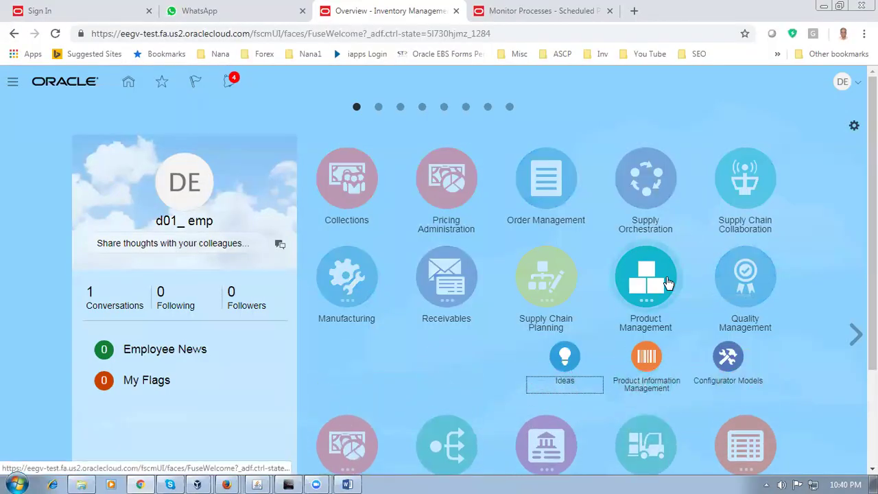
left_click(645, 364)
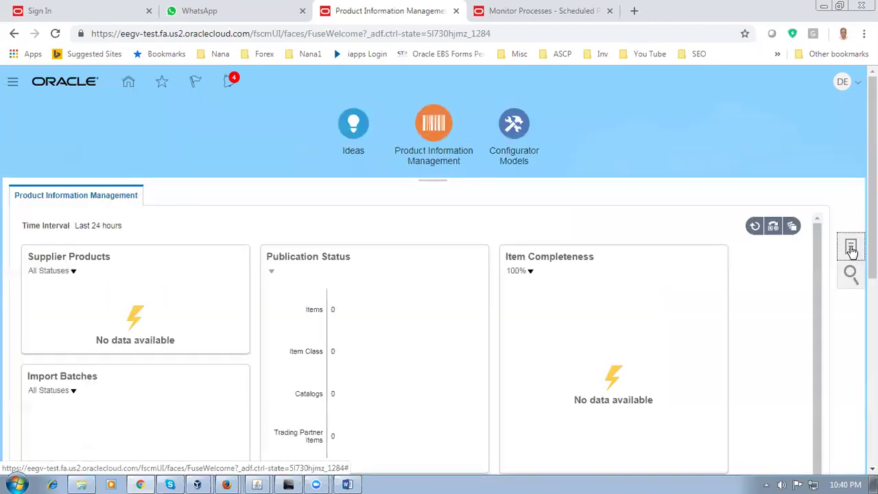
Search for items starting with d0131 in Manage Items.
left_click(851, 248)
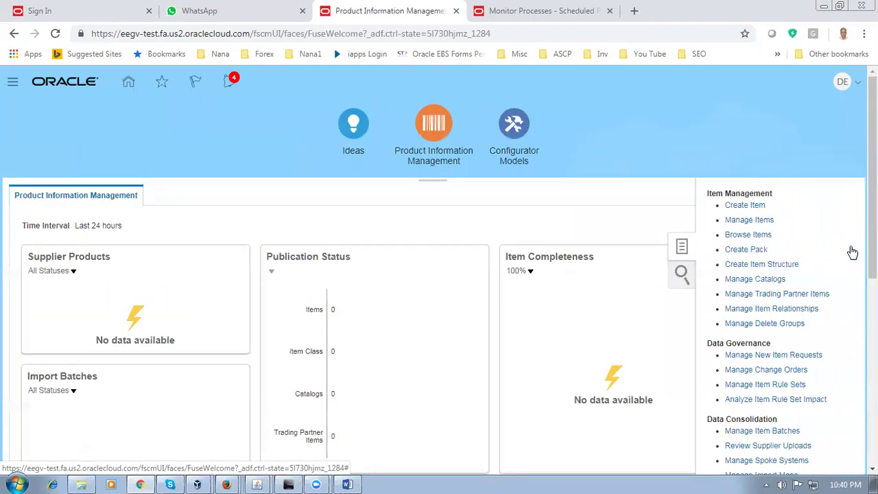
left_click(746, 221)
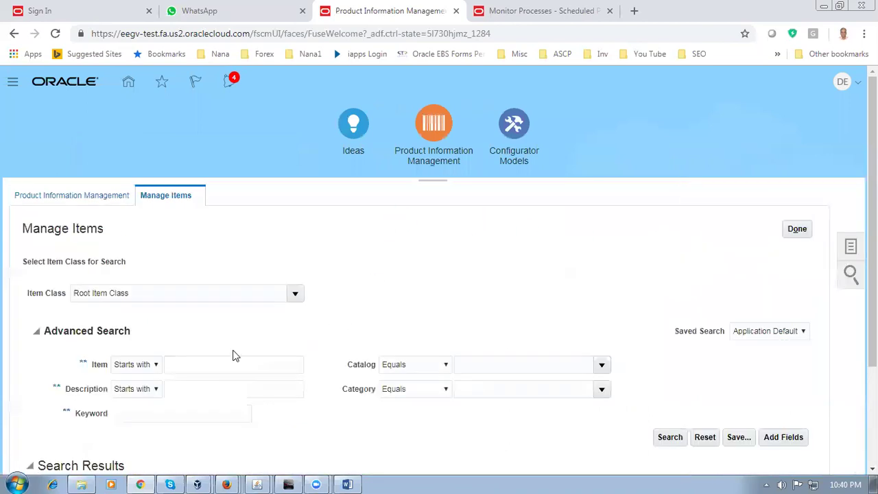
left_click(197, 366)
type("d01")
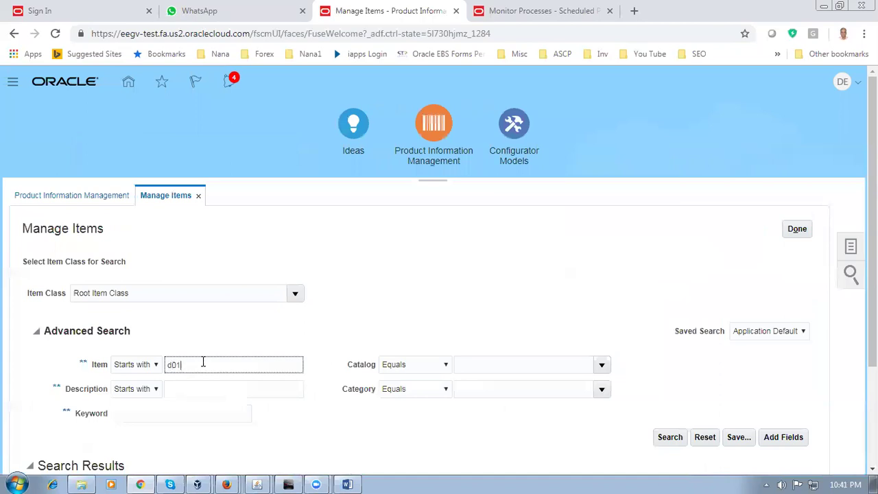
type("31")
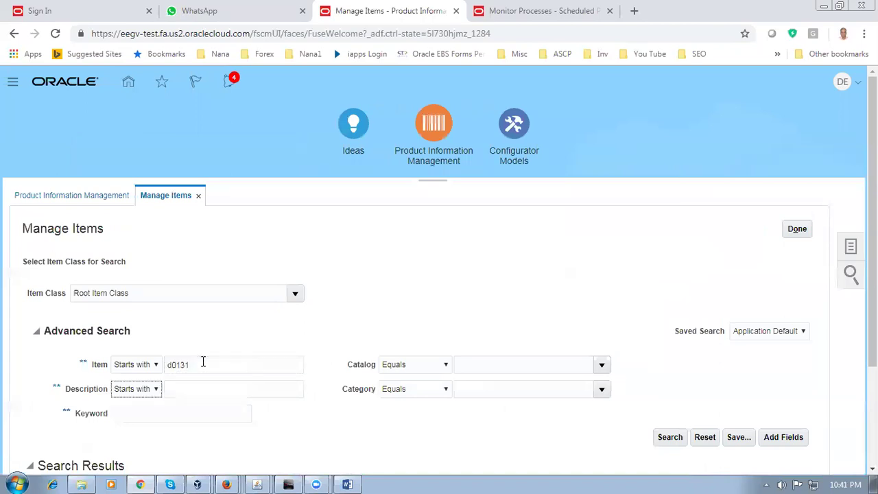
left_click(669, 437)
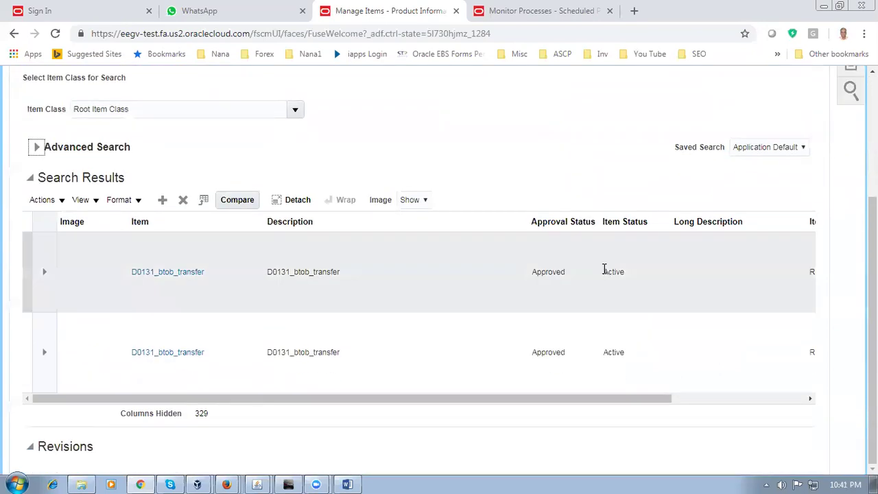
Hide the images in the search results and open item D0131_btob_transfer for organization D010.
left_click(415, 200)
left_click(409, 214)
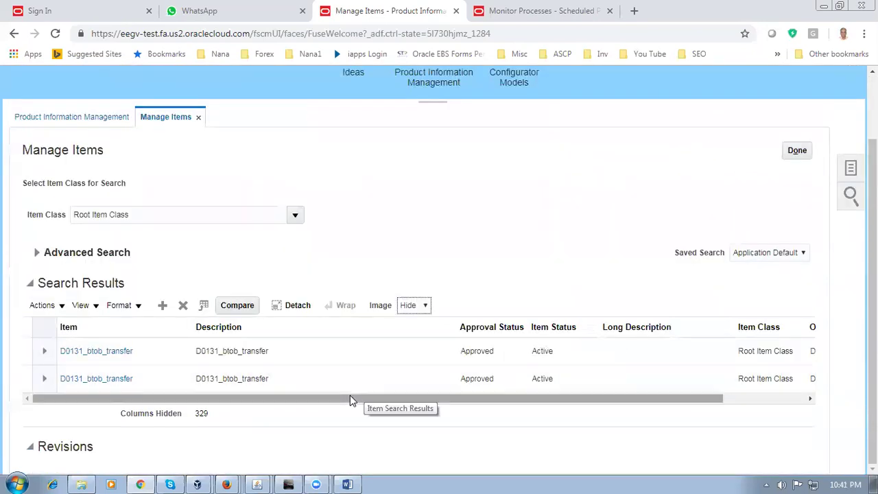
left_click_drag(351, 397, 401, 400)
left_click_drag(320, 402, 266, 402)
left_click(96, 351)
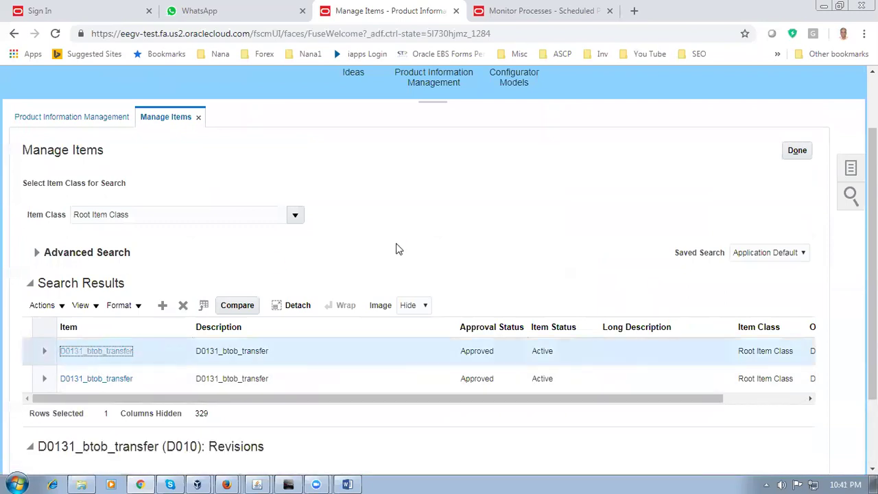
Associate the item with organization D012 (d01_child_2).
scroll(430, 298, "down", 3)
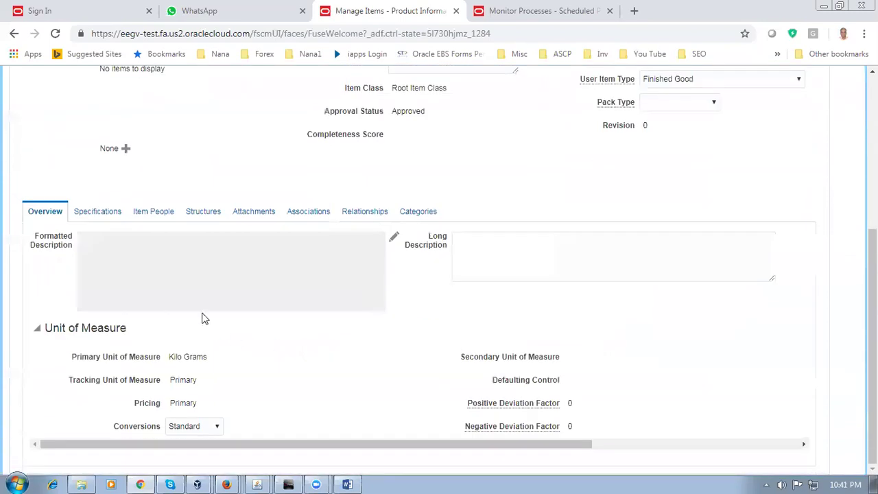
left_click(309, 213)
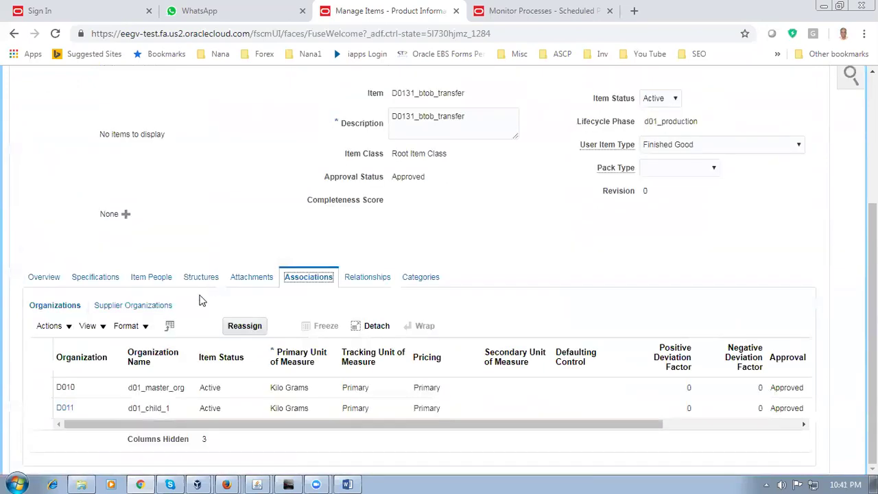
left_click(50, 329)
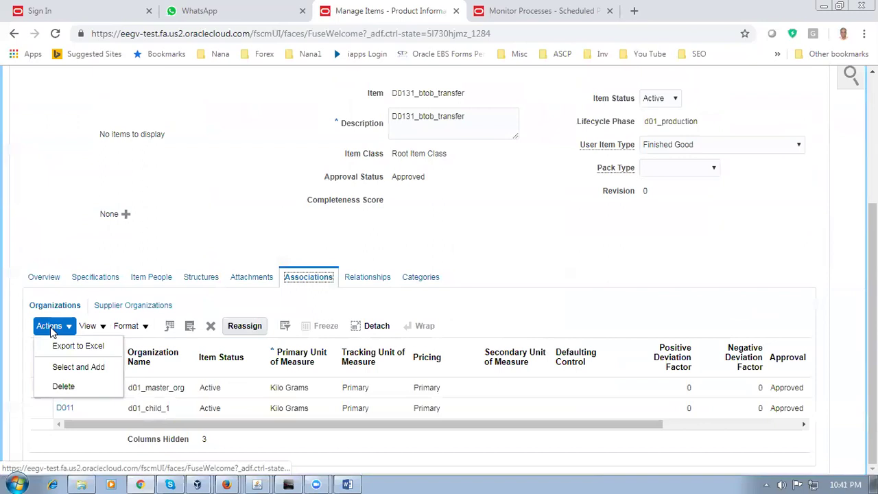
left_click(68, 365)
left_click(465, 240)
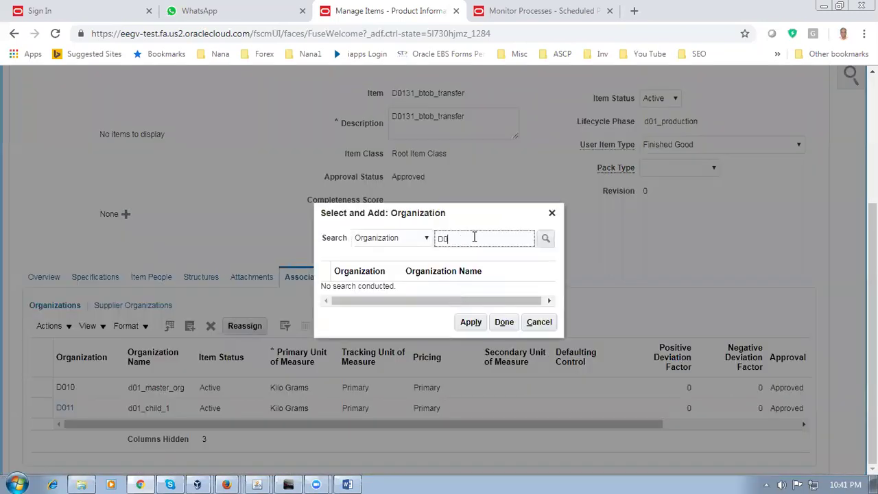
key("Return")
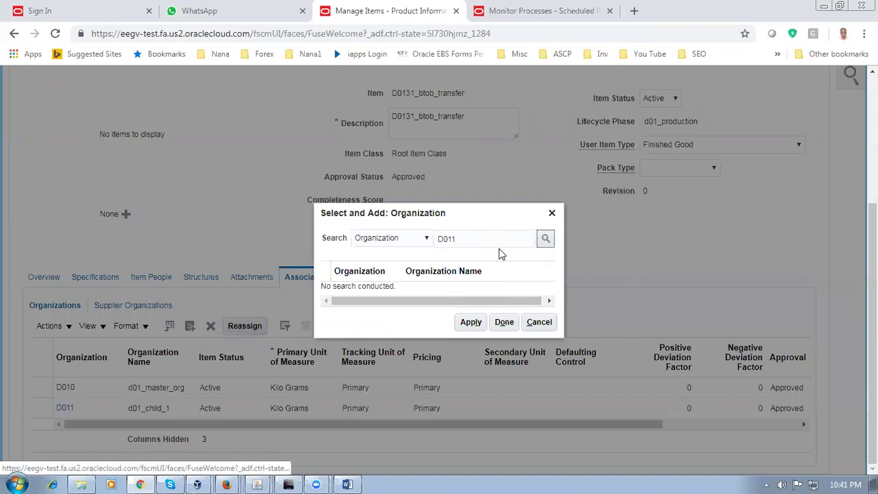
left_click(473, 245)
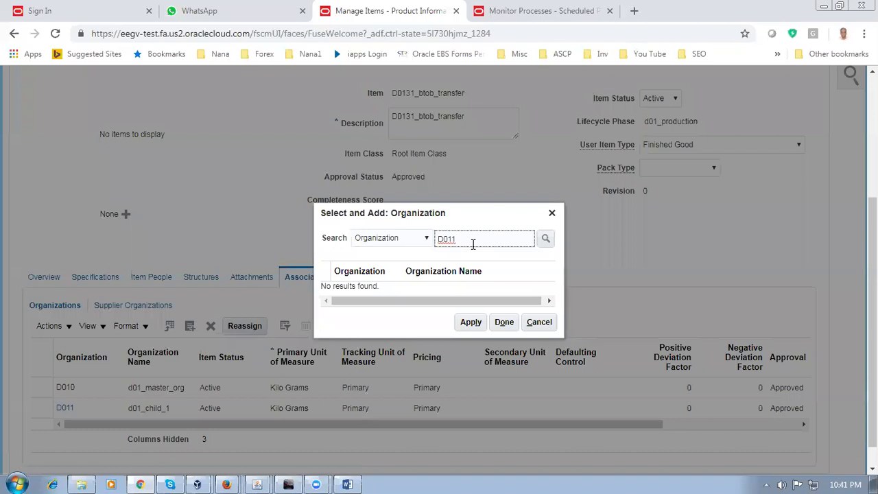
key("BackSpace")
type("2")
key("Return")
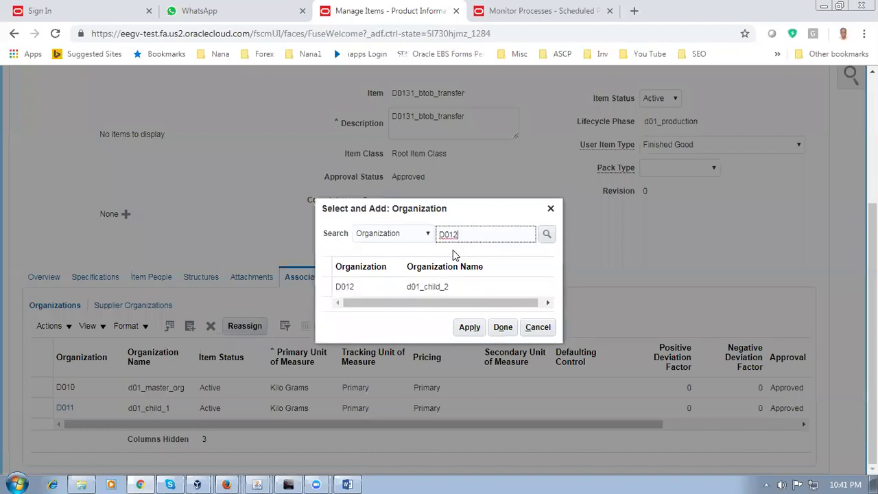
left_click(469, 287)
left_click(503, 328)
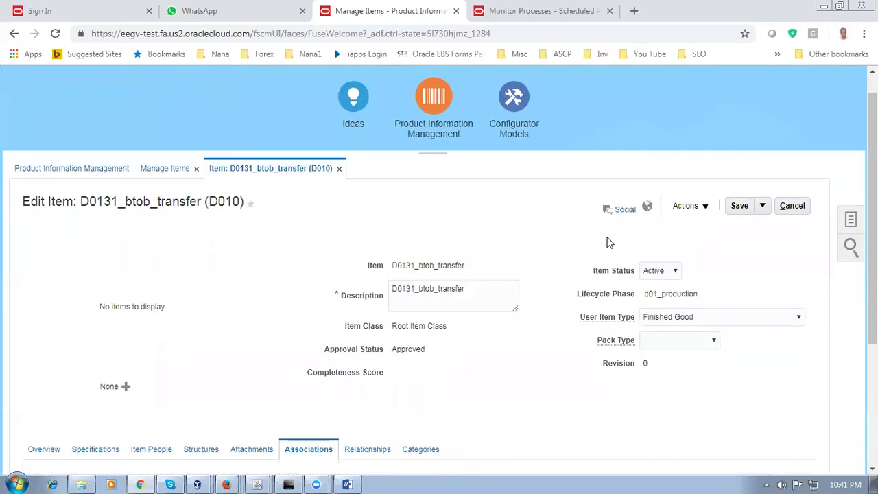
Save and close item D0131_btob_transfer.
left_click(763, 206)
left_click(768, 224)
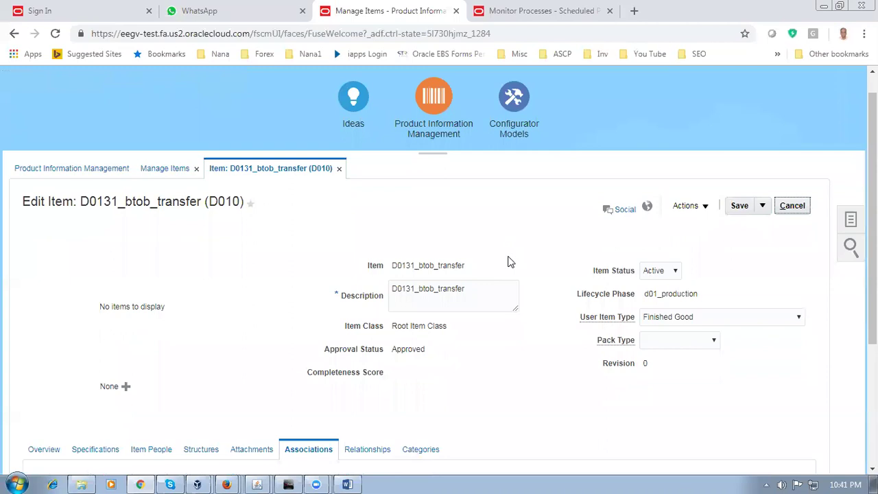
scroll(506, 263, "down", 4)
scroll(504, 260, "up", 5)
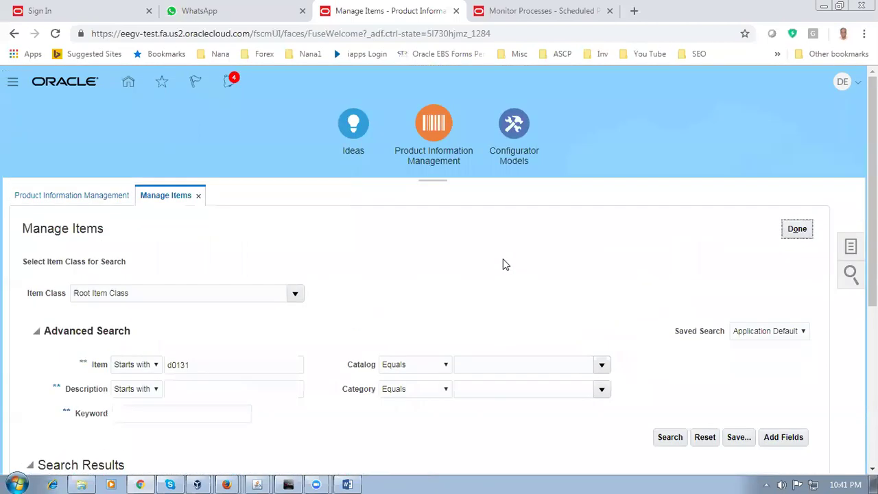
Start a miscellaneous transaction in Inventory Management for inventory organization D012.
left_click(127, 83)
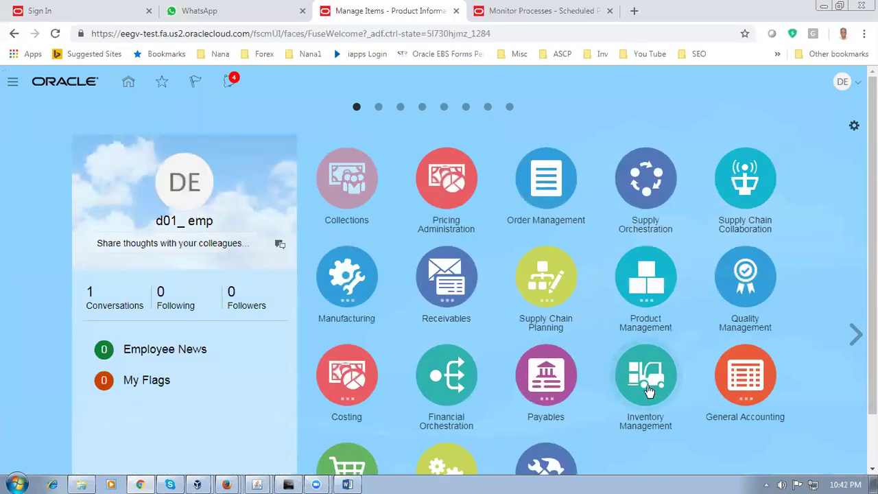
left_click(648, 390)
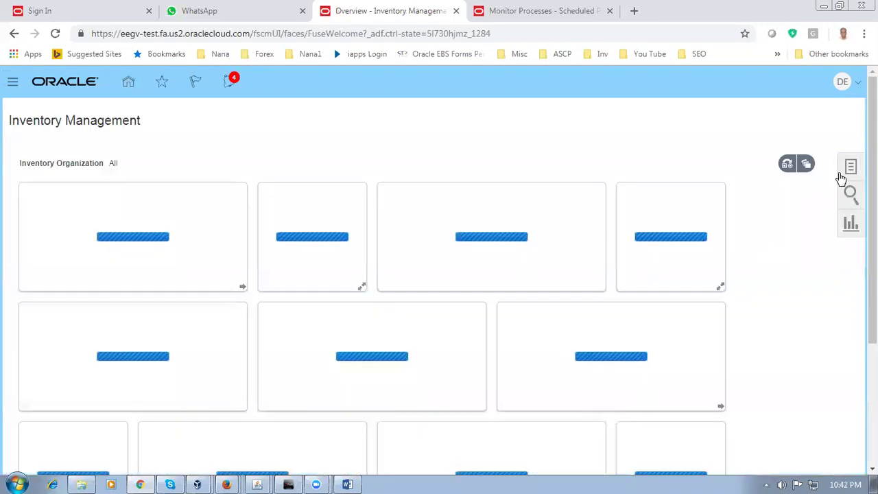
left_click(851, 169)
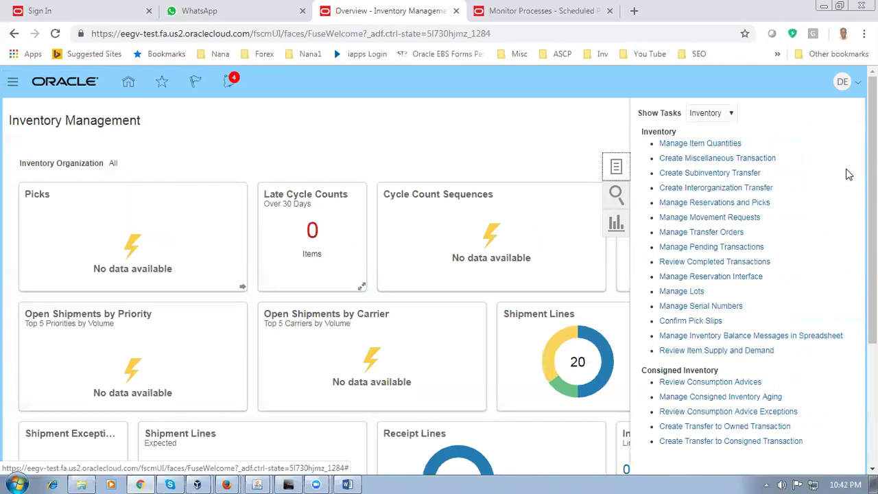
left_click(712, 160)
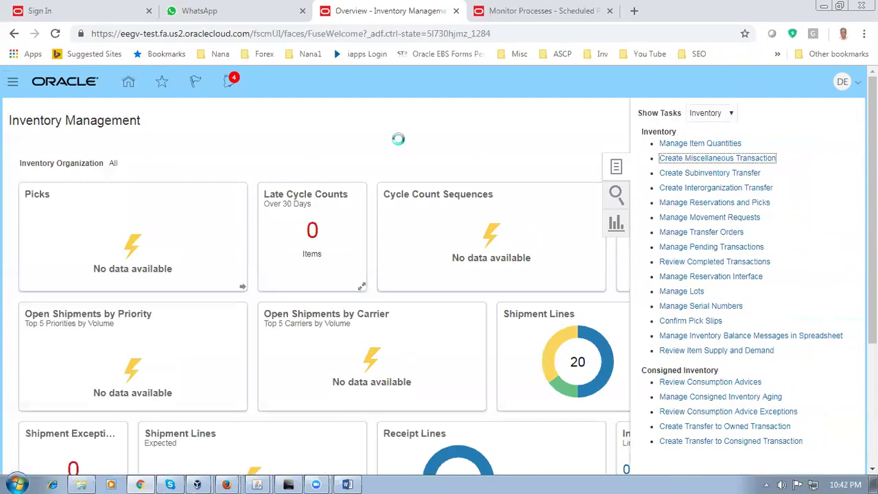
type("D012")
key("Tab")
left_click(515, 293)
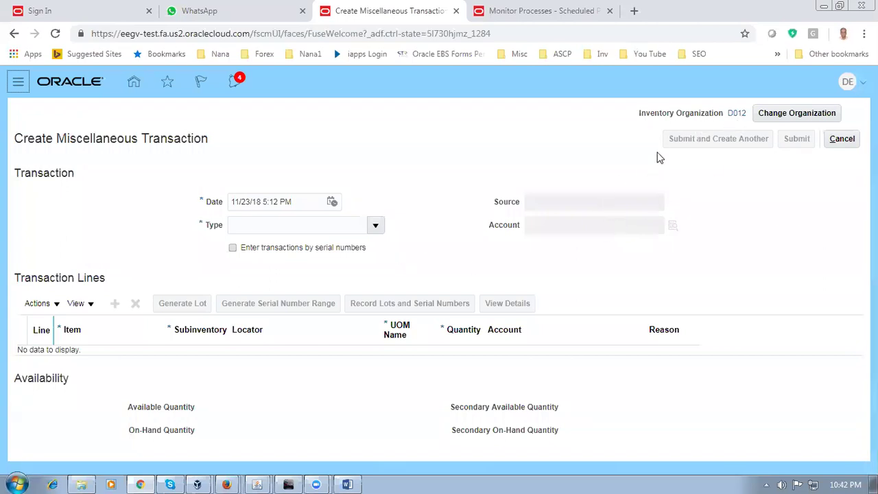
Set the transaction type to Miscellaneous Receipt and the account to 10-100-1000.
left_click(271, 219)
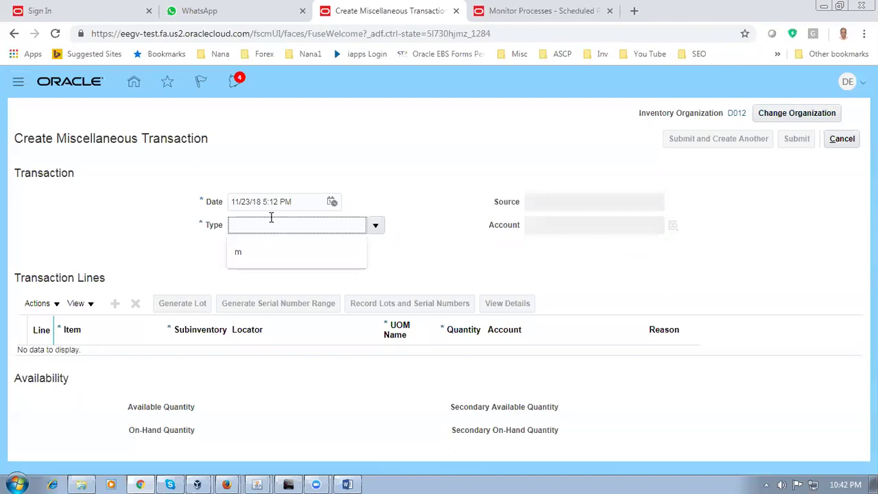
type("m")
key("Tab")
left_click(396, 342)
left_click(515, 374)
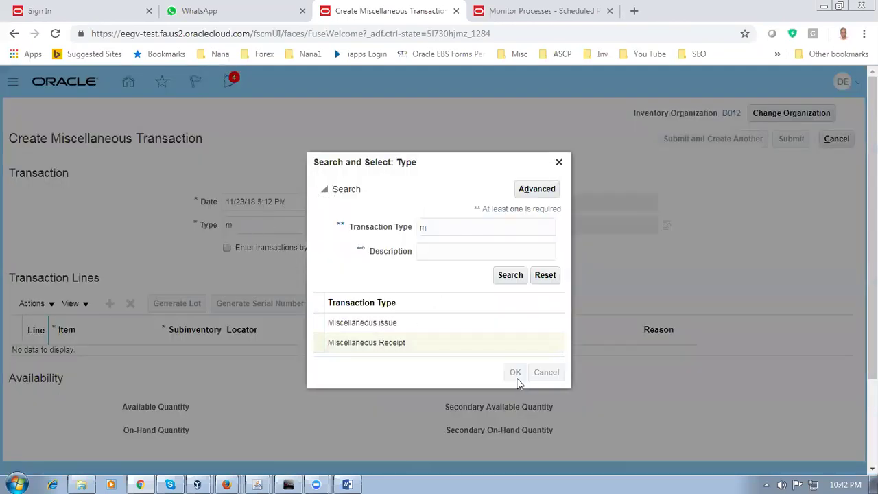
left_click(570, 224)
type("10-100-1000")
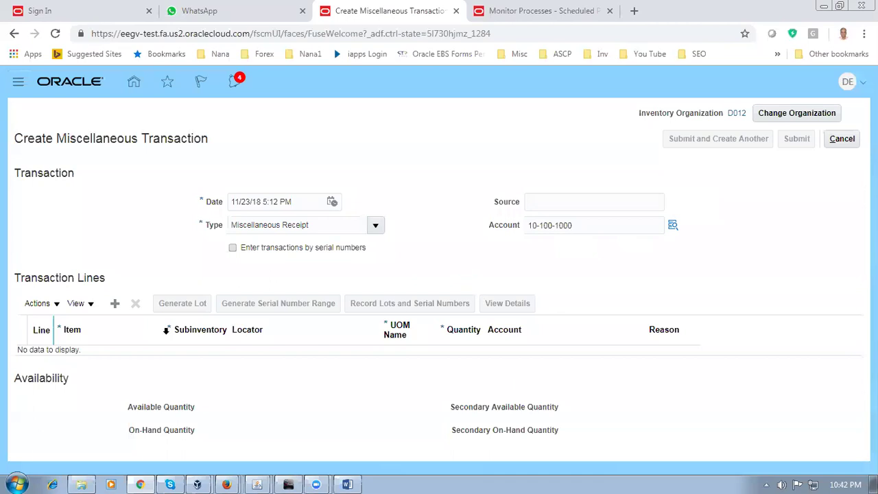
Add a transaction line for item D0131_btob_transfer with subinventory d012_fgs and quantity 100000.
left_click(115, 304)
left_click(127, 359)
type("d0131")
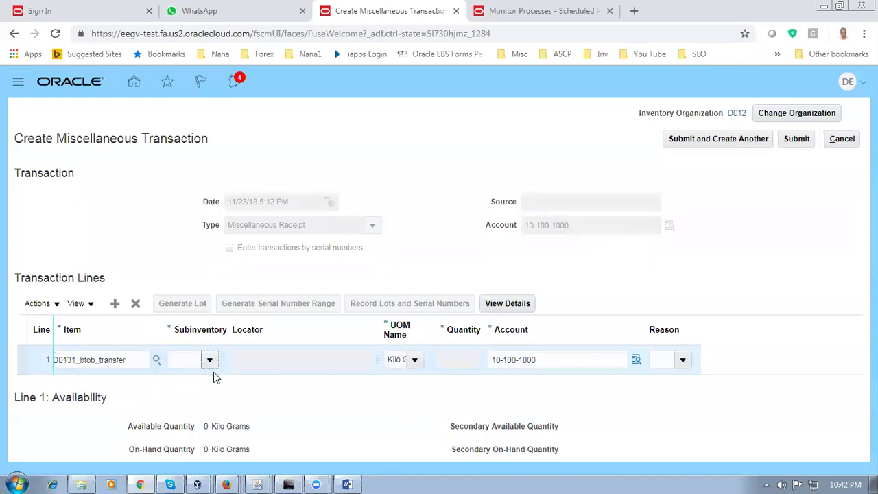
left_click(213, 372)
left_click(213, 383)
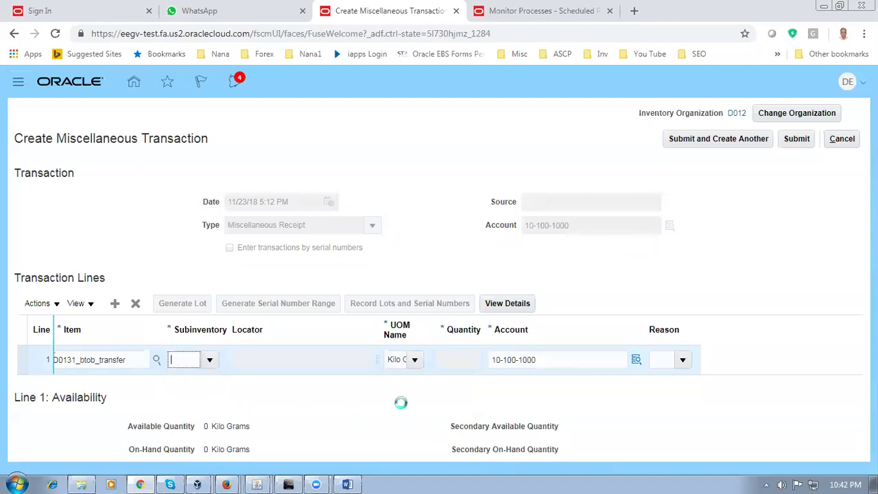
left_click(458, 359)
type("1000000")
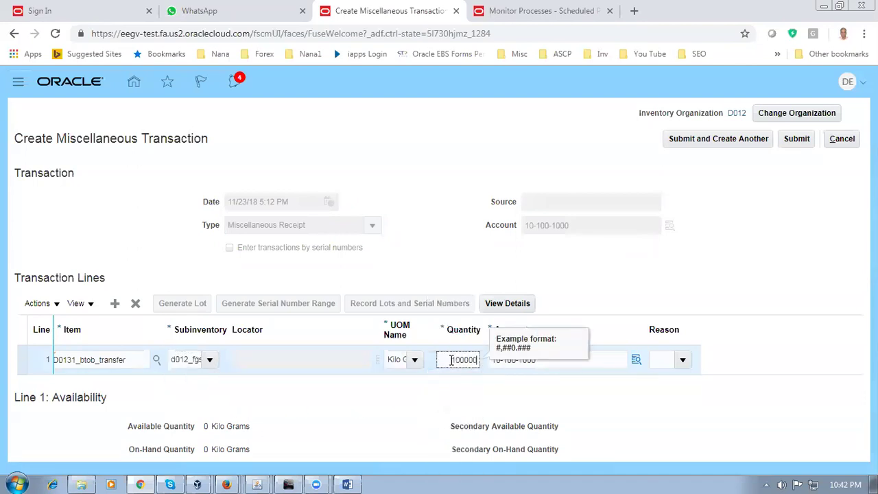
Submit the miscellaneous receipt and dismiss the confirmation.
left_click(701, 256)
left_click(794, 142)
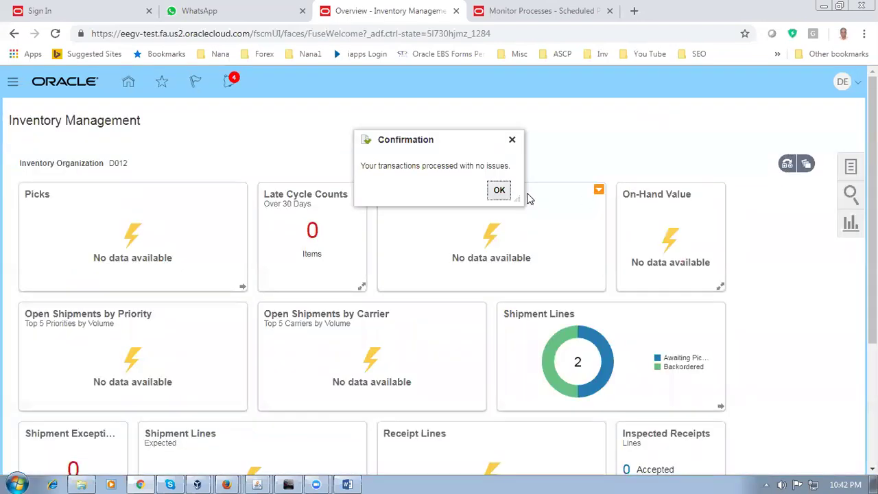
left_click(505, 195)
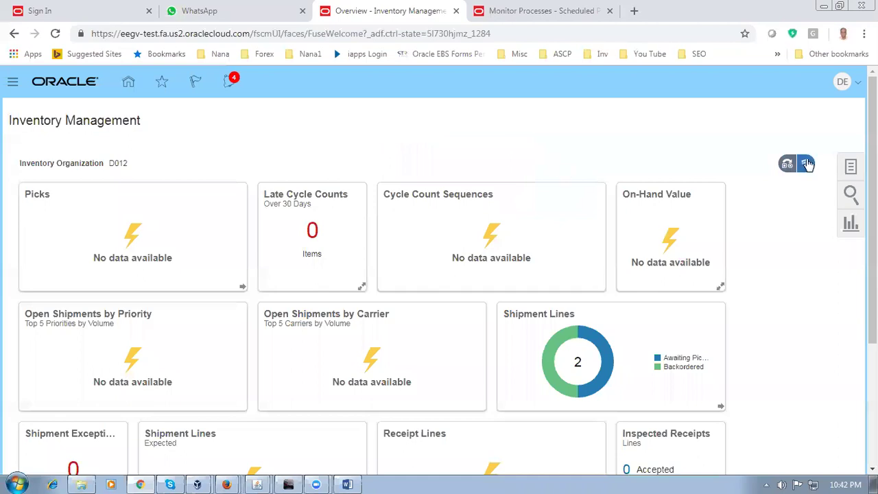
Open Setup and Maintenance and search for the shipping parameters task with man%ship%para%.
left_click(841, 88)
left_click(741, 229)
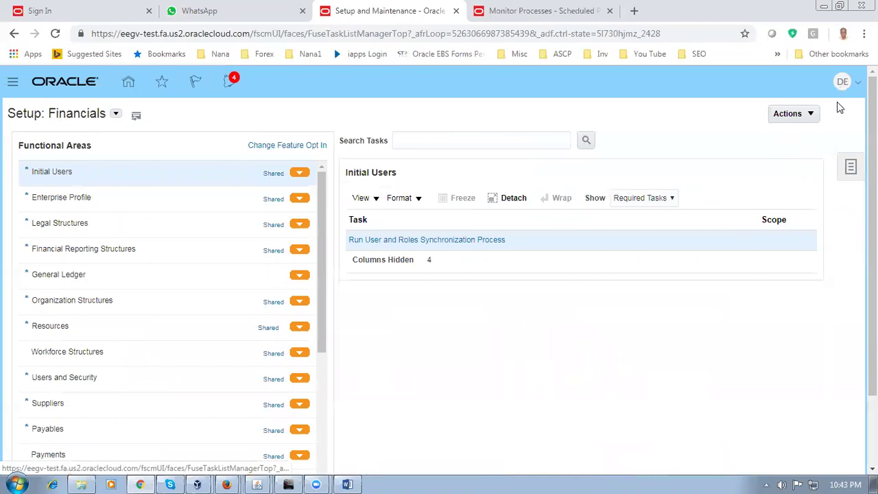
left_click(849, 170)
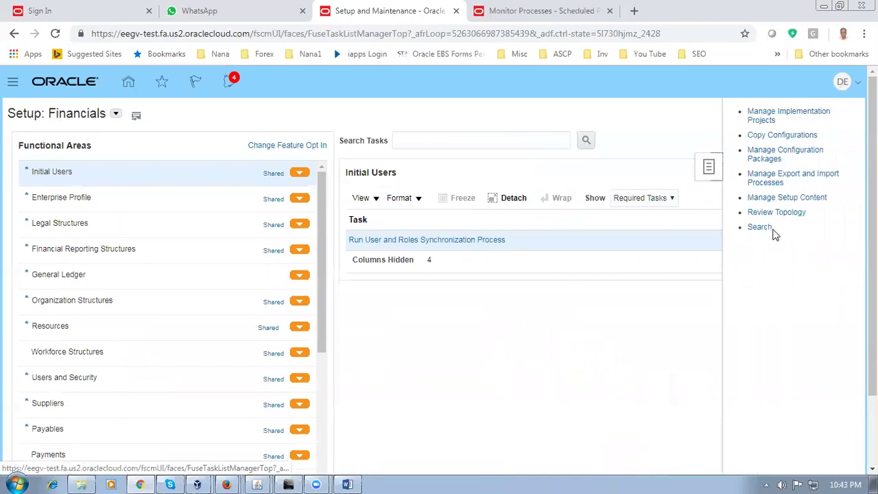
left_click(760, 227)
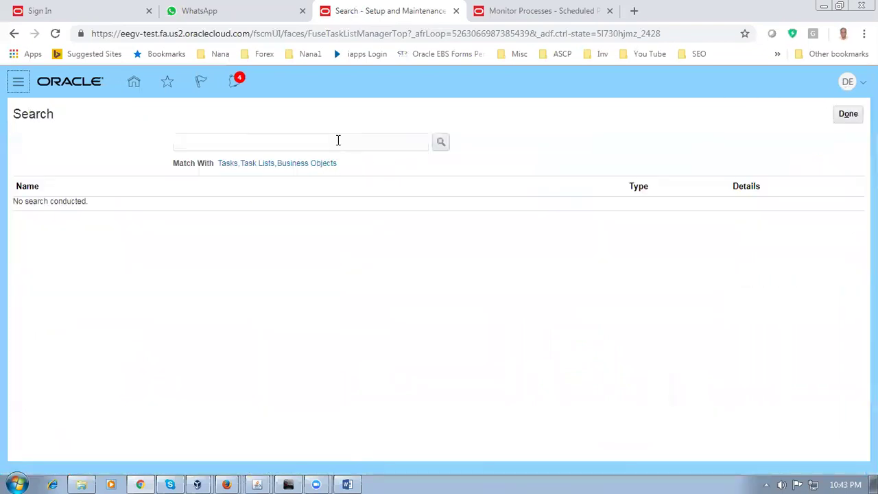
left_click(334, 141)
type("man%ship%para%")
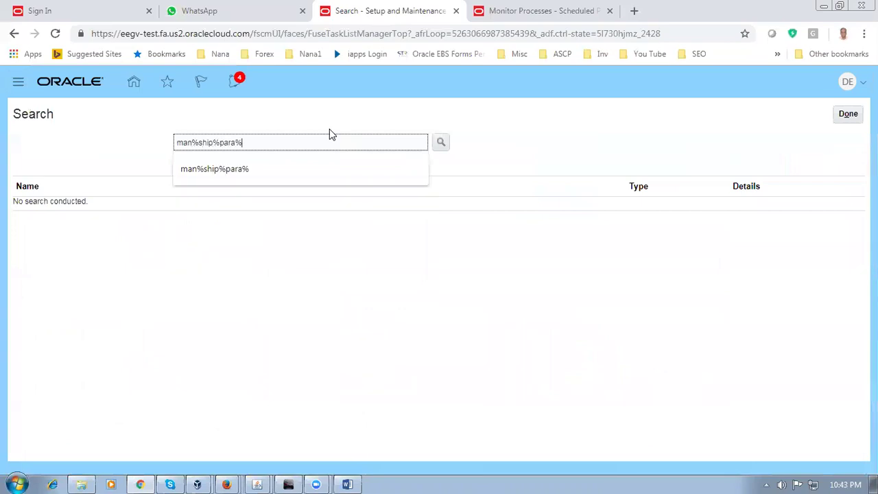
key("Return")
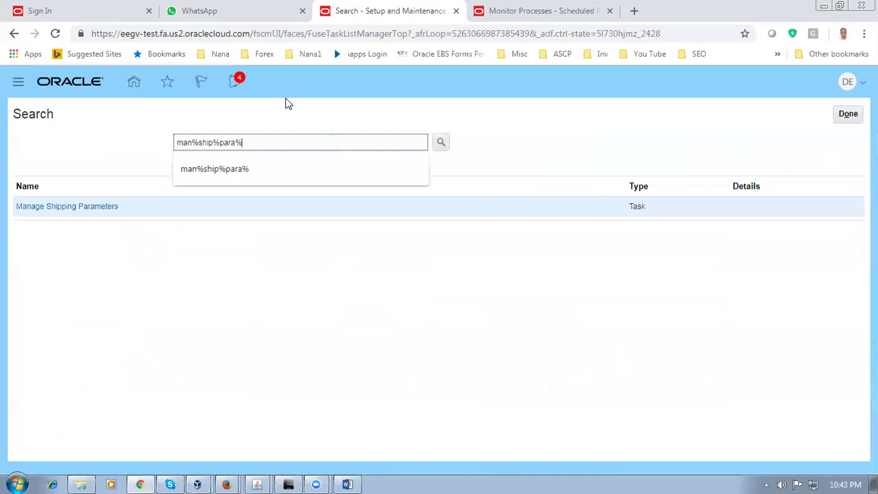
Open Manage Shipping Parameters for organization D012, review the general, pick release and shipment grouping settings, and leave without saving.
left_click(75, 206)
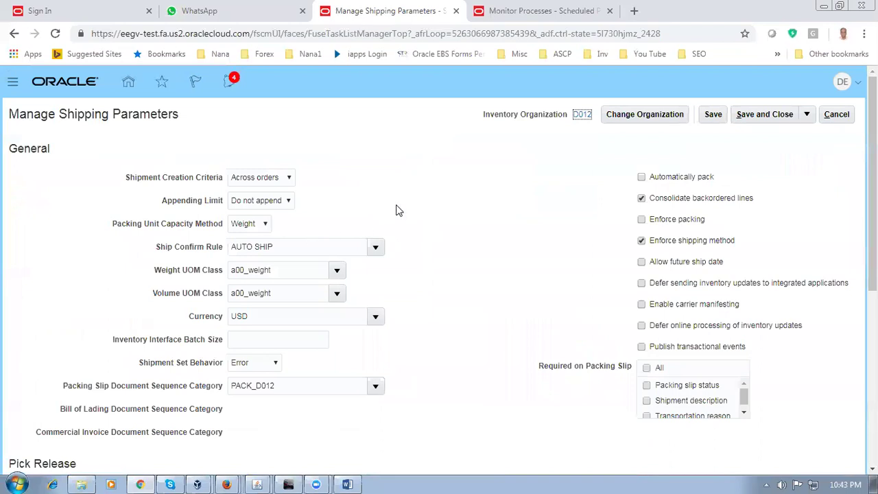
scroll(326, 297, "down", 2)
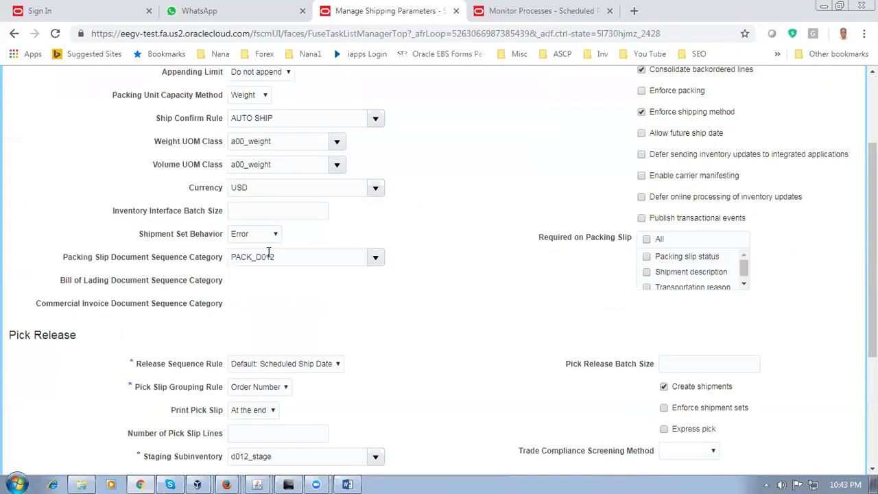
scroll(299, 290, "down", 3)
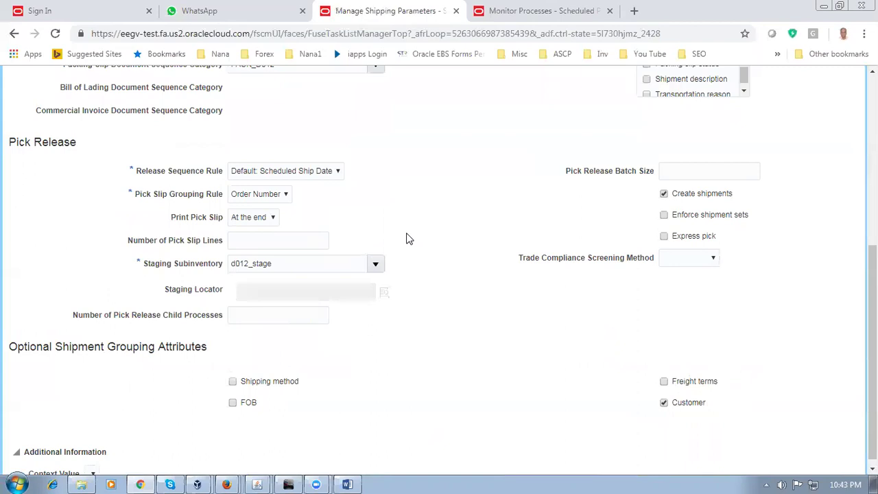
scroll(408, 238, "up", 3)
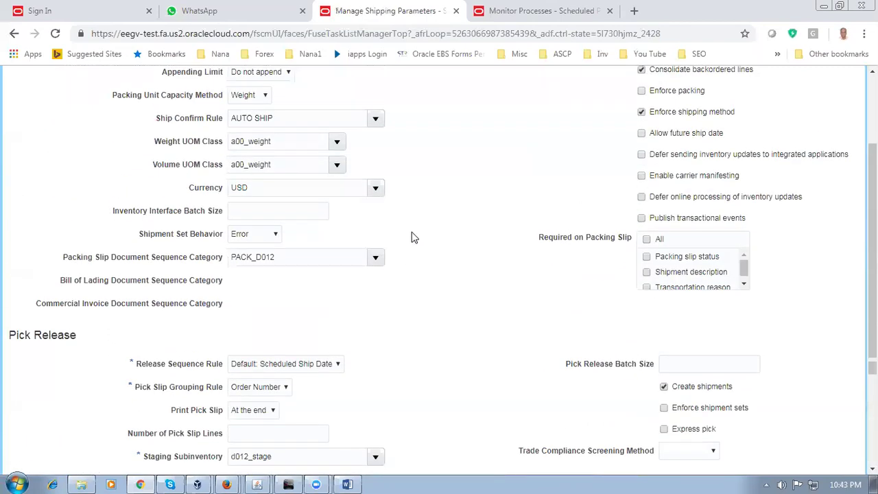
scroll(412, 236, "up", 2)
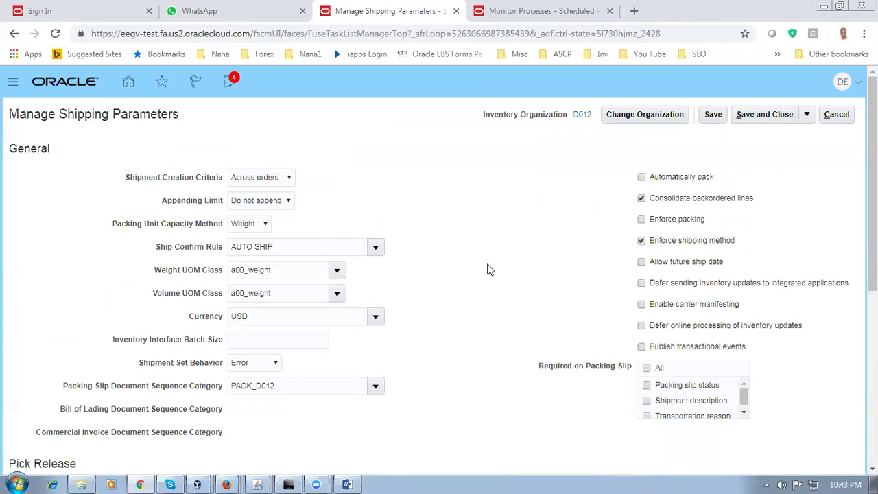
scroll(486, 269, "down", 5)
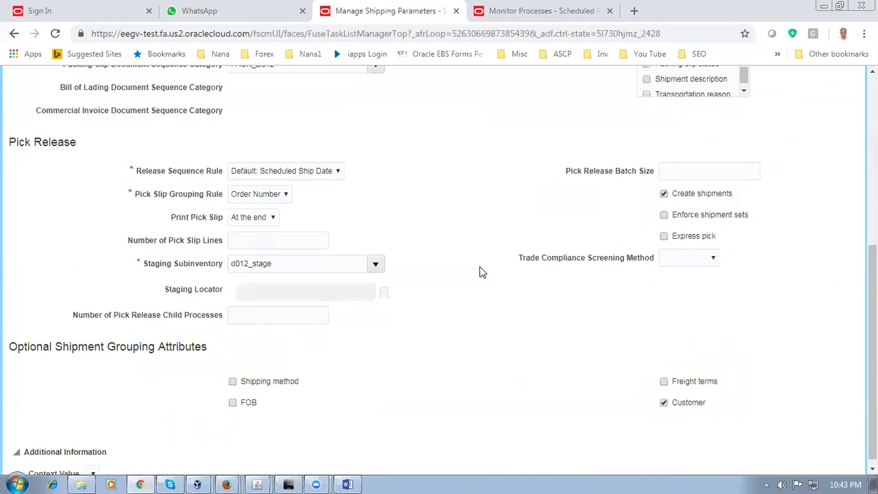
scroll(480, 270, "up", 5)
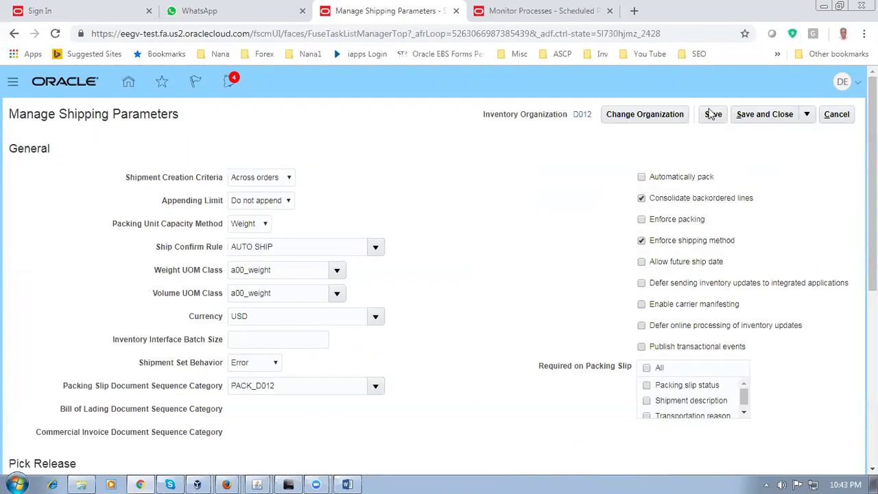
left_click(835, 115)
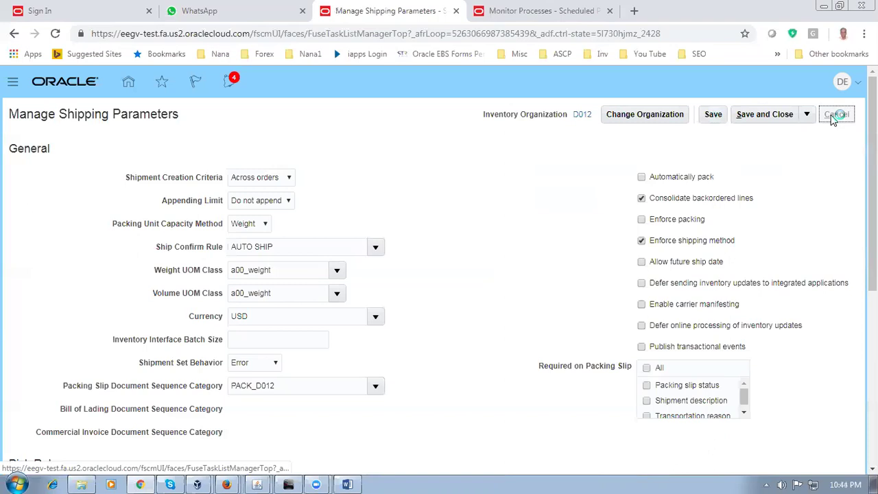
Search the setup tasks for man%inter%org%para% and open Manage Interorganization Parameters.
left_click_drag(261, 142, 53, 129)
type("ma")
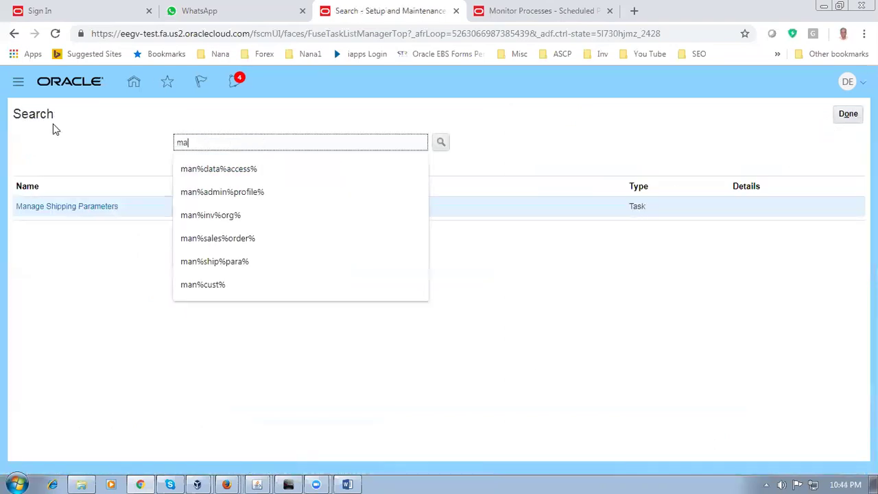
type("n%inter%org%")
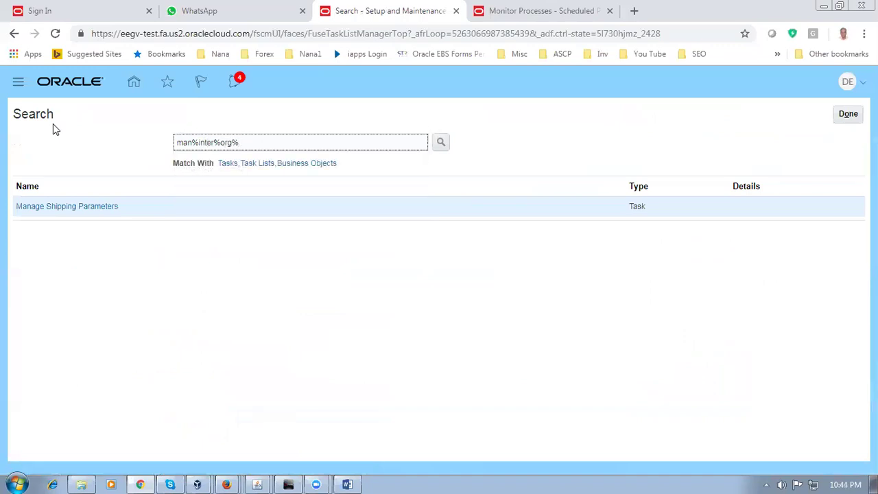
type("para%")
left_click(69, 207)
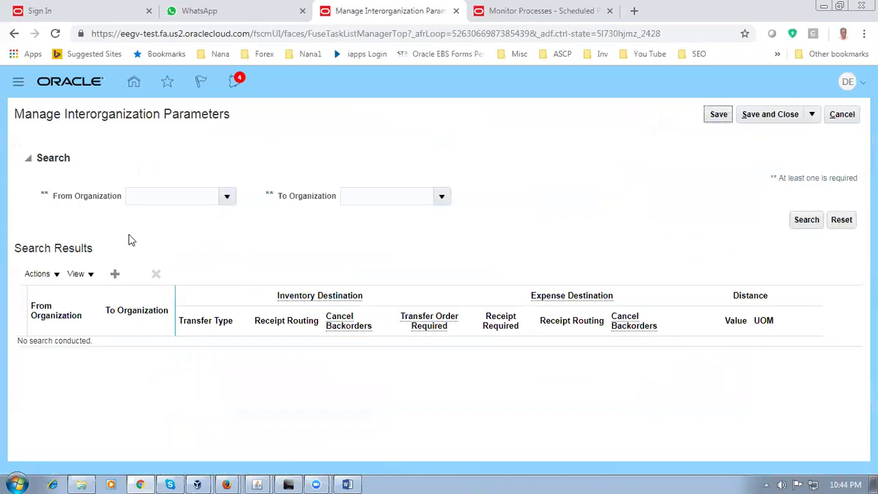
Search for the interorganization parameters from organization D012 to organization D011.
left_click(160, 199)
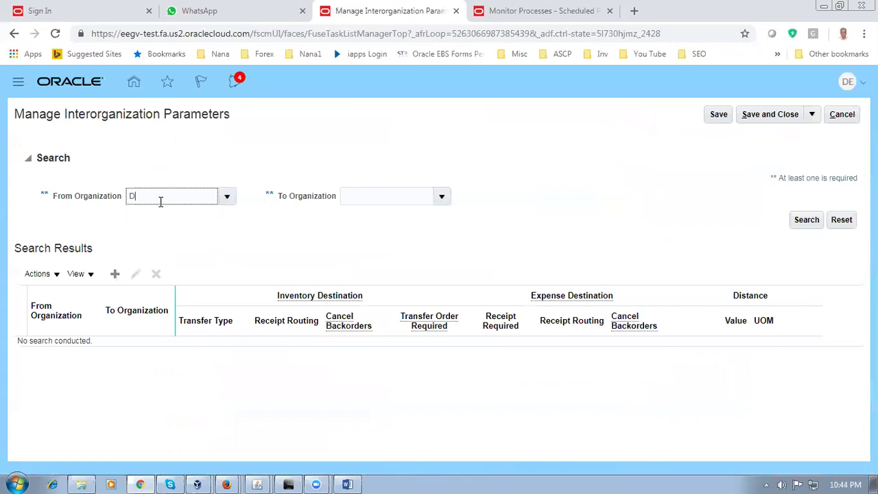
type("D012")
key("Tab")
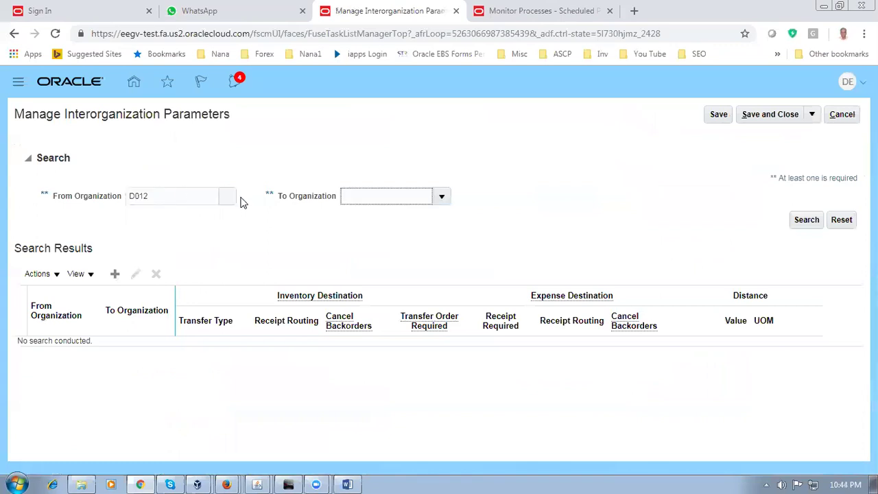
type("D011")
key("Tab")
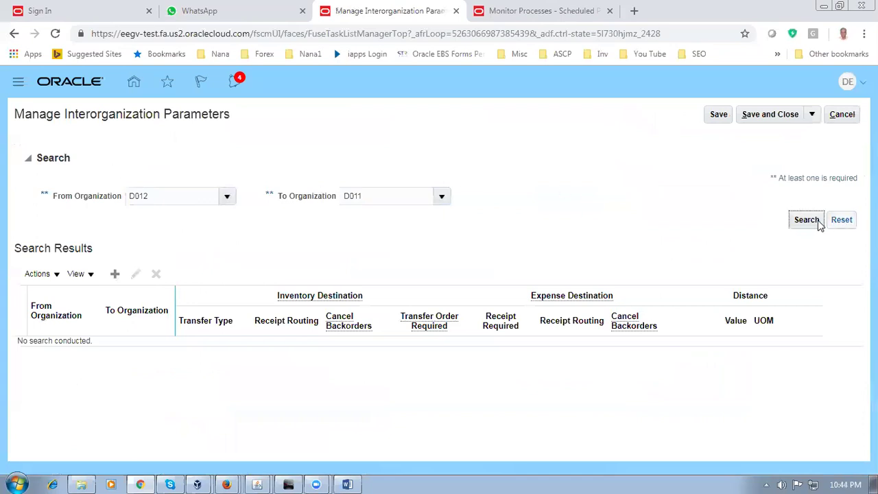
left_click(818, 221)
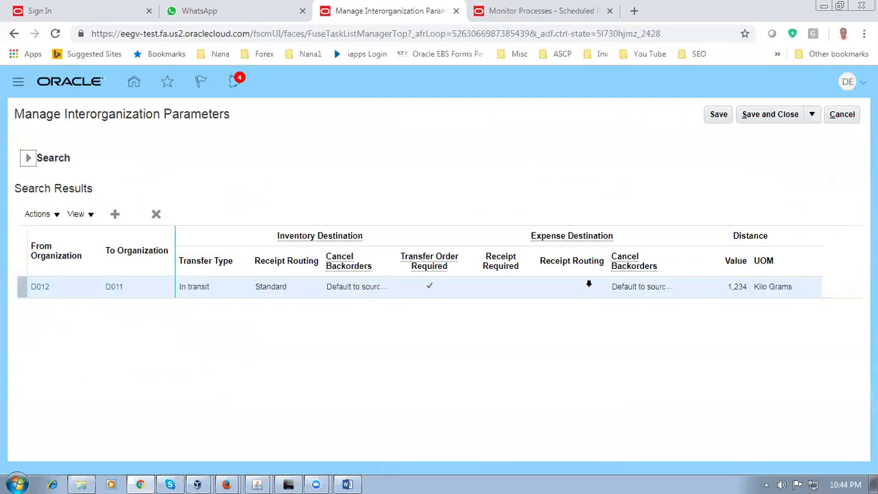
Open the D012 to D011 record for editing, review its transfer settings, and leave the interorganization parameters without saving.
left_click(20, 286)
left_click(135, 214)
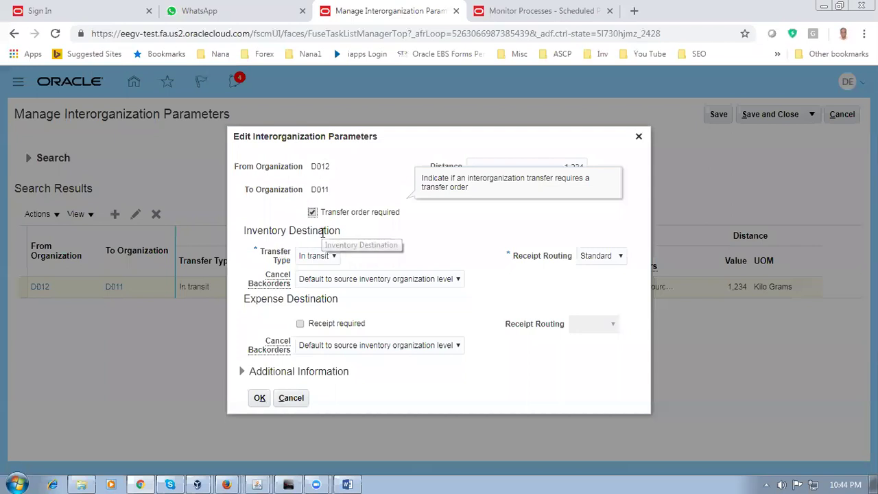
left_click(292, 400)
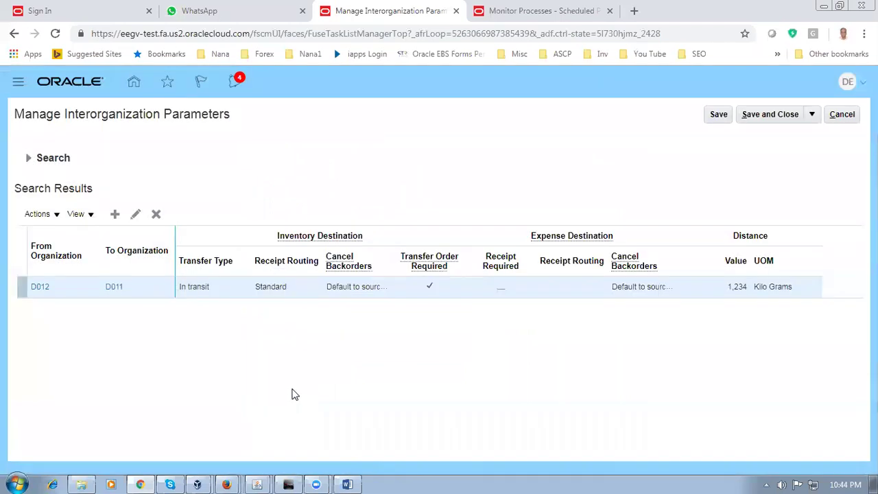
left_click(842, 115)
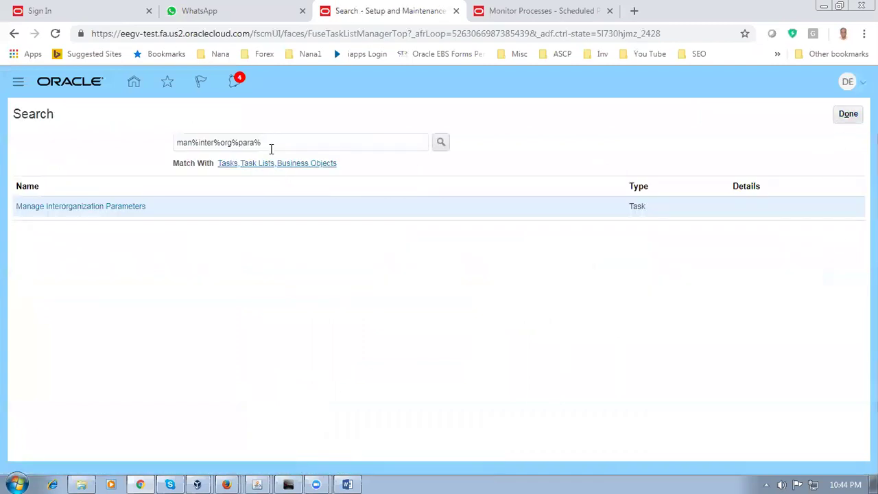
Search the setup tasks for man%carr% and open Manage Carriers.
left_click_drag(267, 143, 30, 143)
type("man")
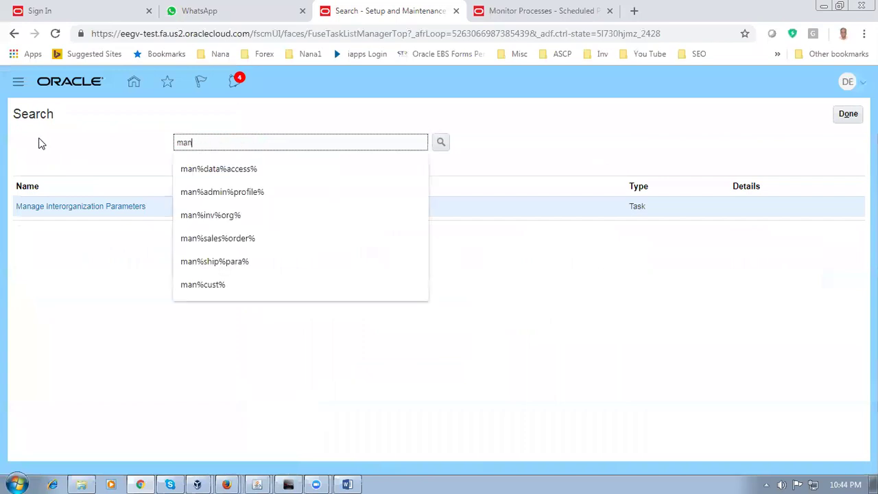
type("%carr%")
key("Return")
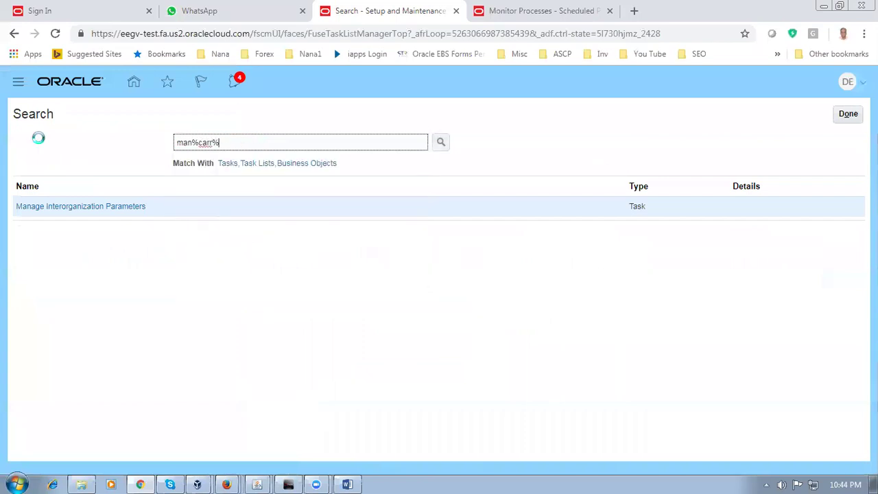
left_click(30, 234)
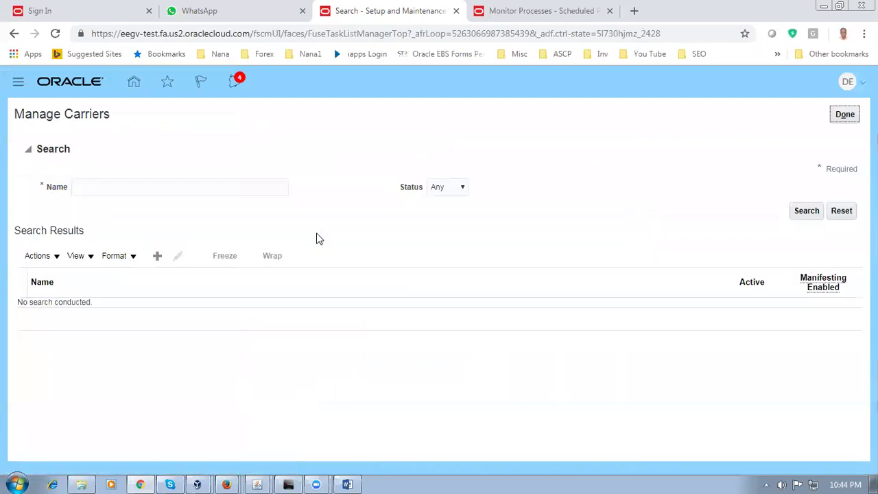
Search carriers for d01, review the shipping methods and organization associations of d01_carrier, and close Manage Carriers without changes.
left_click(148, 191)
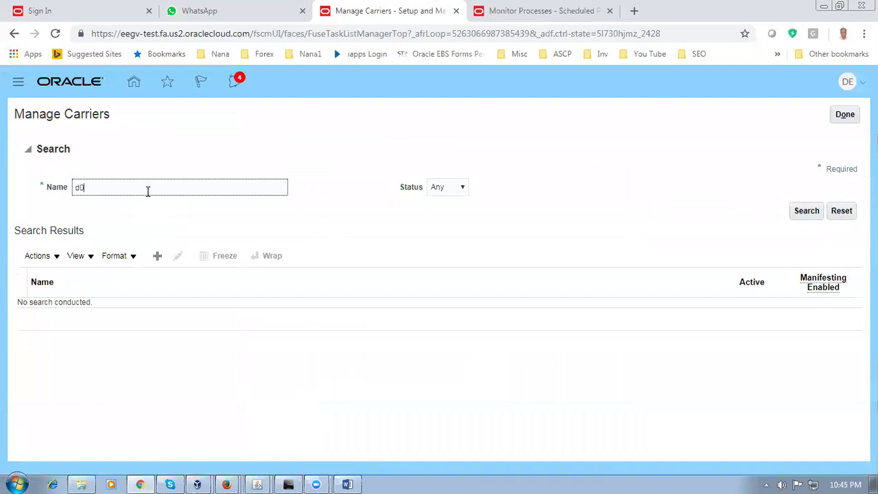
left_click(806, 211)
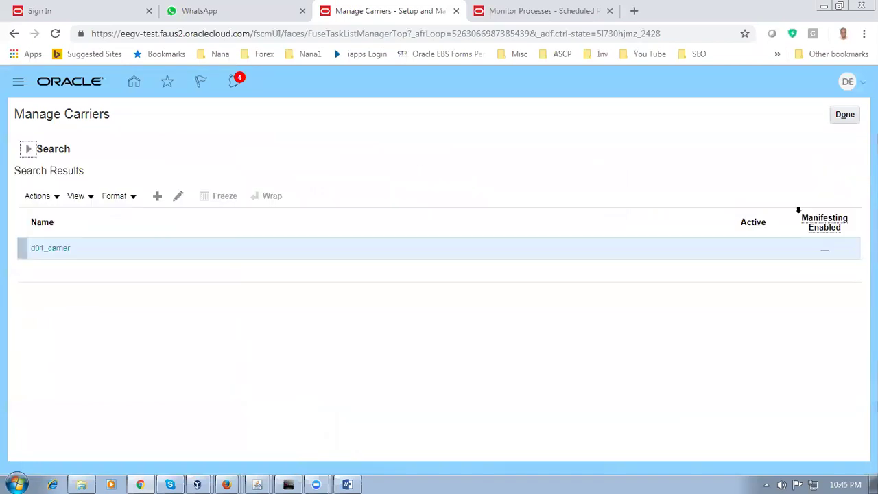
left_click(59, 252)
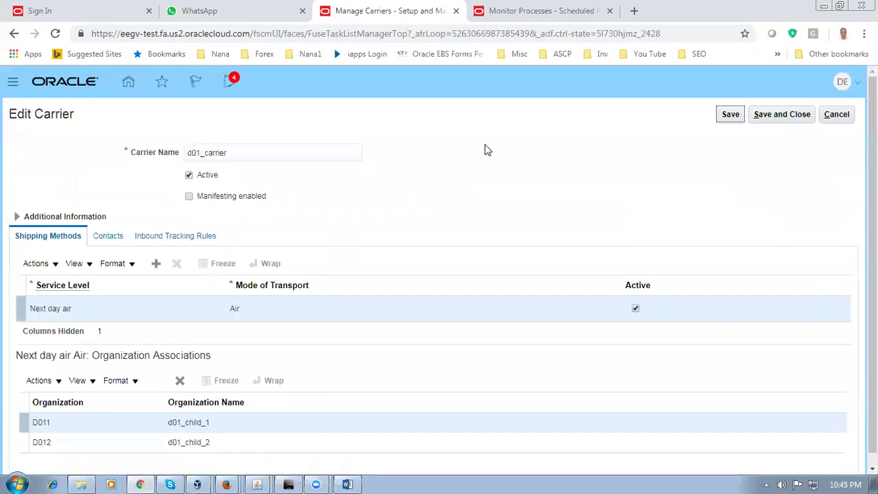
scroll(486, 210, "down", 1)
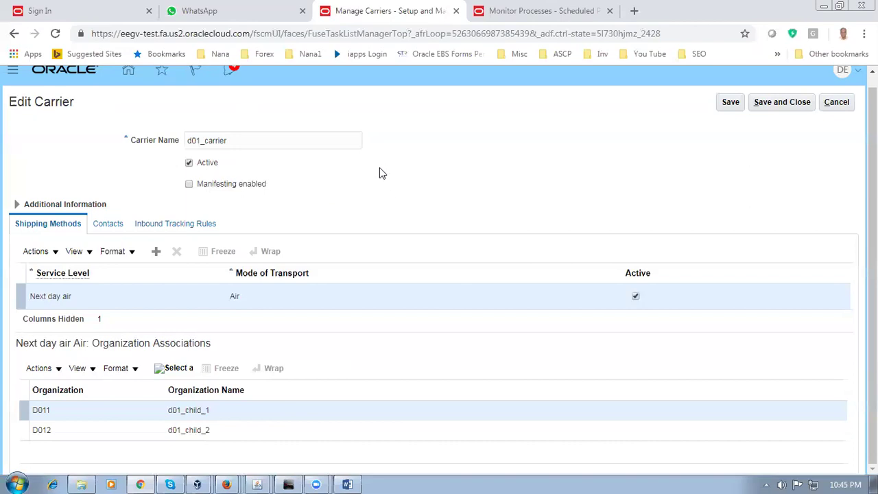
left_click(836, 103)
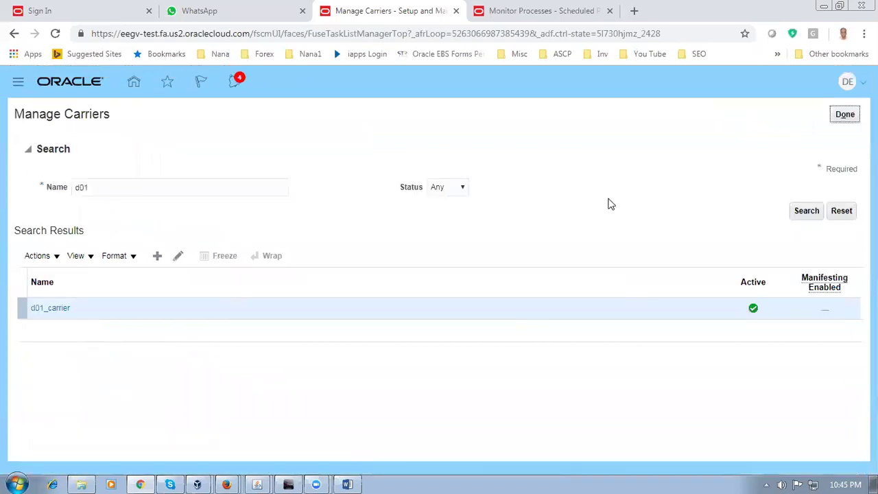
left_click(845, 114)
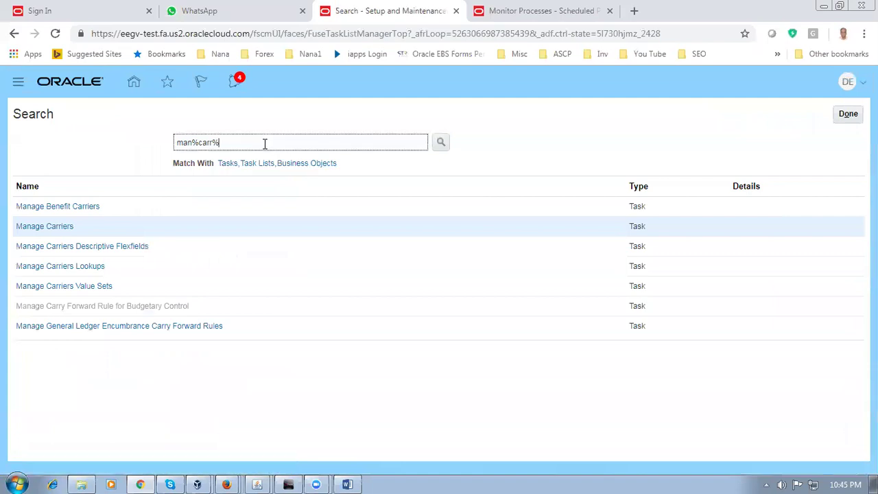
Search the setup tasks for man%trans%times% and open Manage Transit Times.
key("BackSpace")
key("BackSpace")
key("BackSpace")
key("BackSpace")
key("BackSpace")
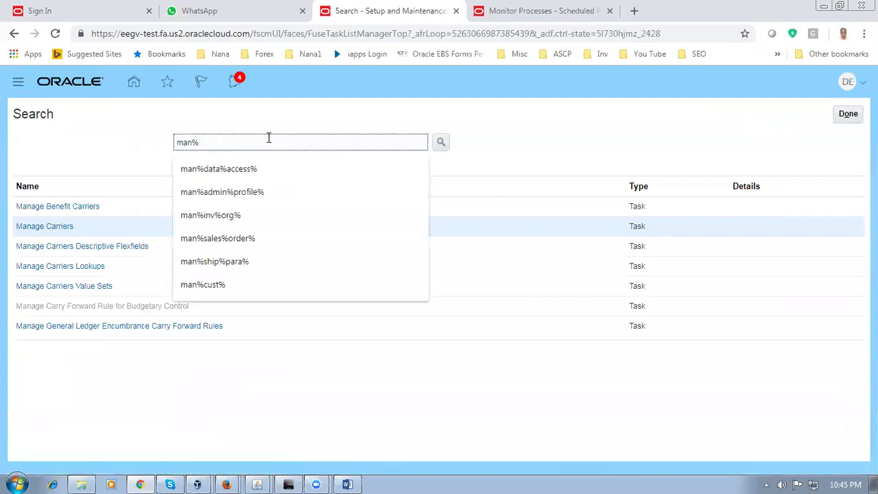
type("trans%t")
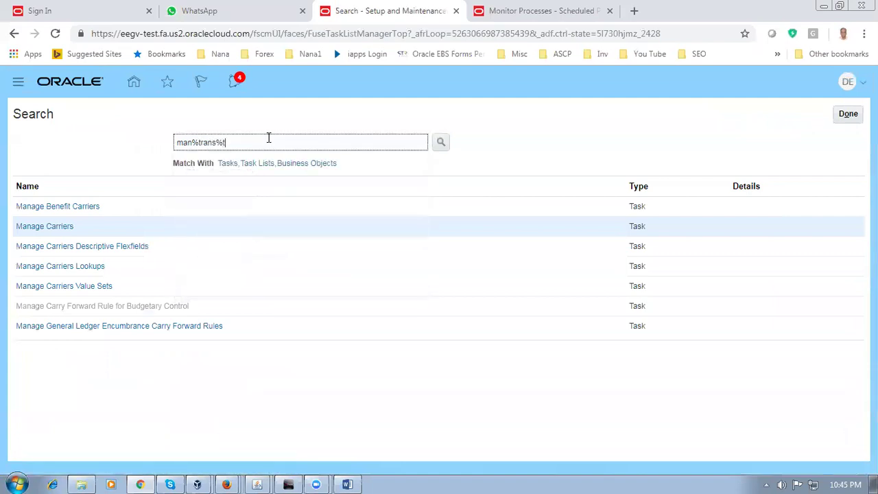
type("imes%")
key("Return")
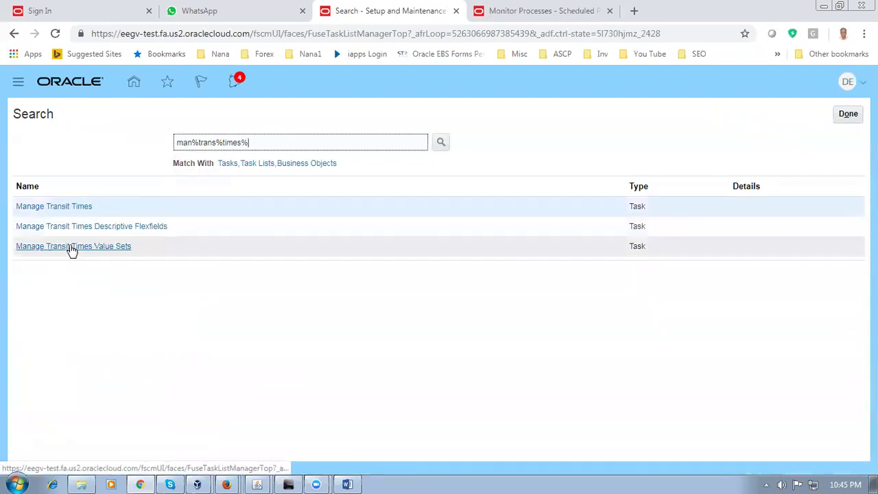
left_click(52, 214)
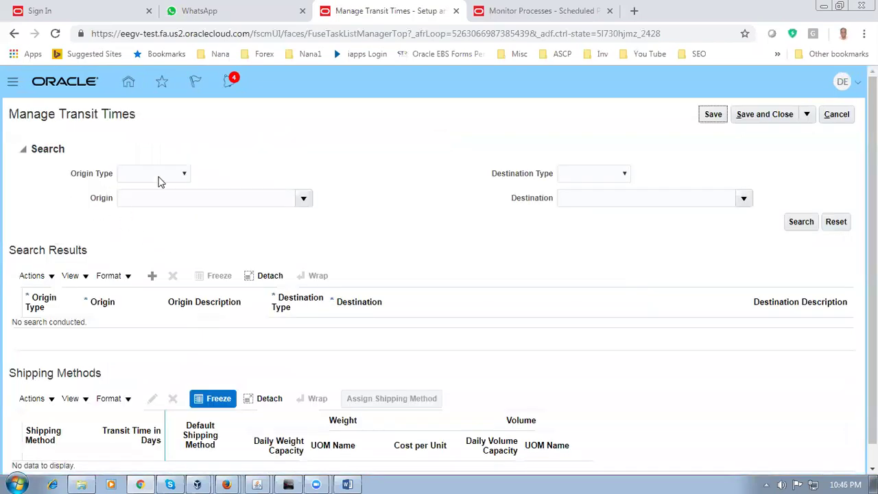
Try to look up a transit time origin with d01_, cancel the lookup and clear the origin.
left_click(161, 199)
type("d01_")
key("Tab")
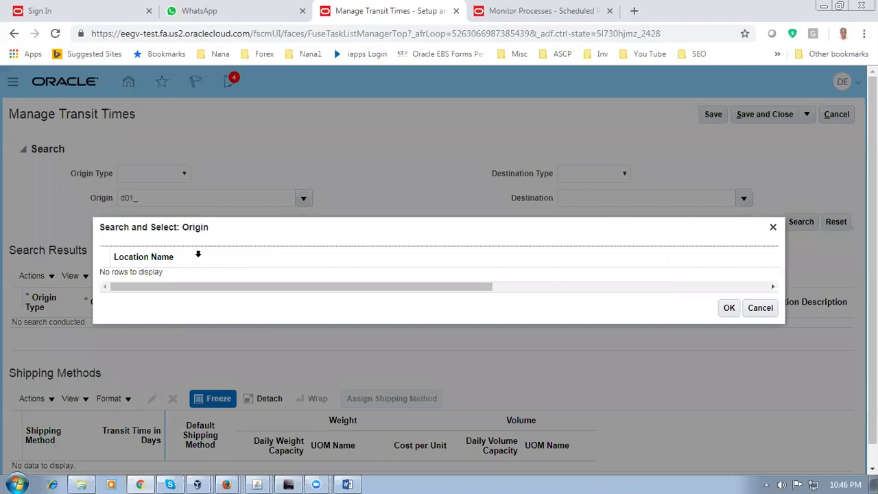
left_click(760, 308)
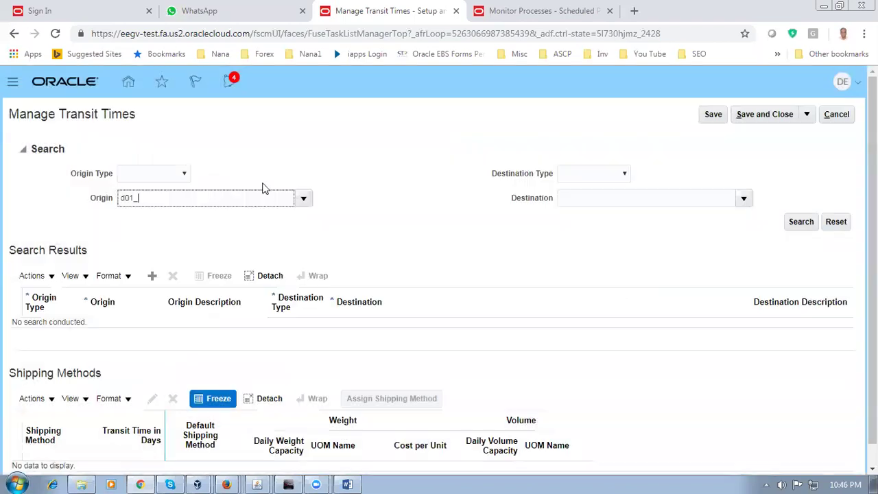
left_click_drag(184, 197, 26, 187)
key("BackSpace")
Try to look up d01_loc_1 as the transit time origin, cancel the lookup and clear the origin.
left_click(305, 201)
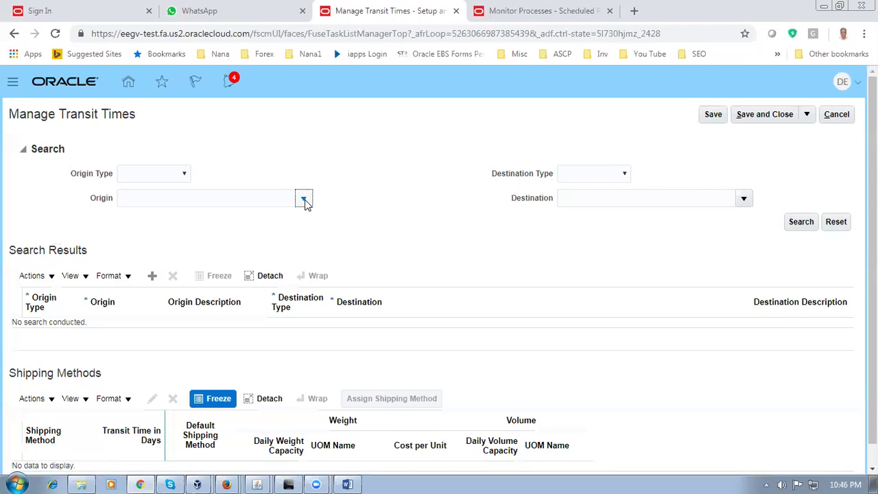
left_click(127, 220)
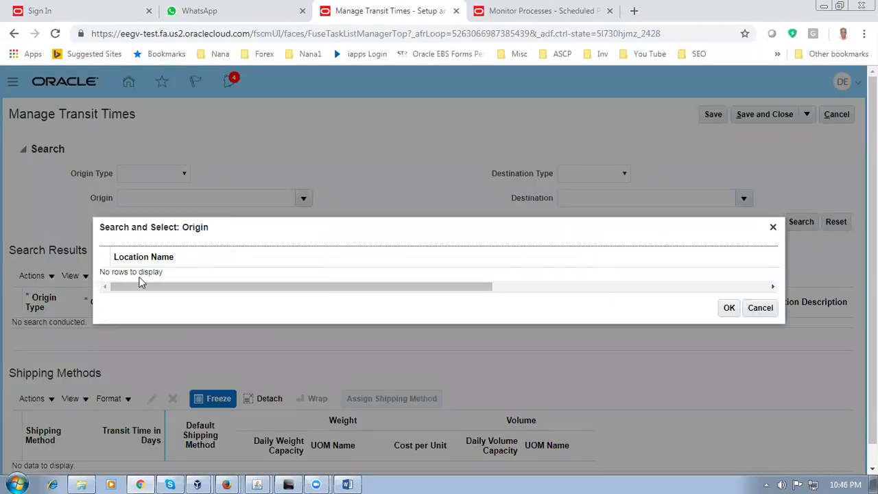
left_click(759, 309)
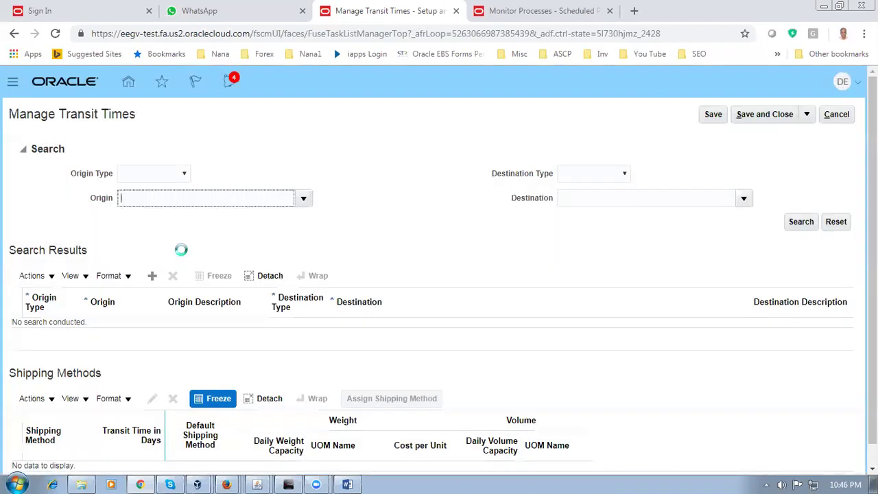
type("d01_loc_1")
key("Tab")
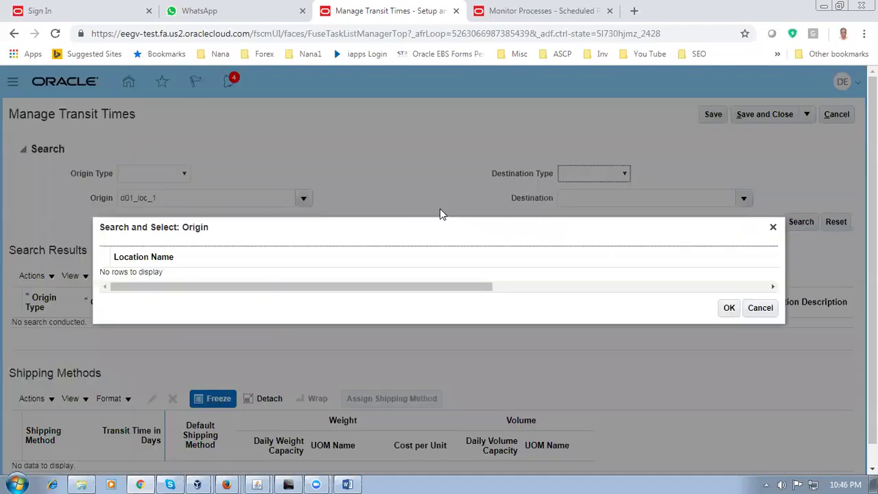
left_click(757, 307)
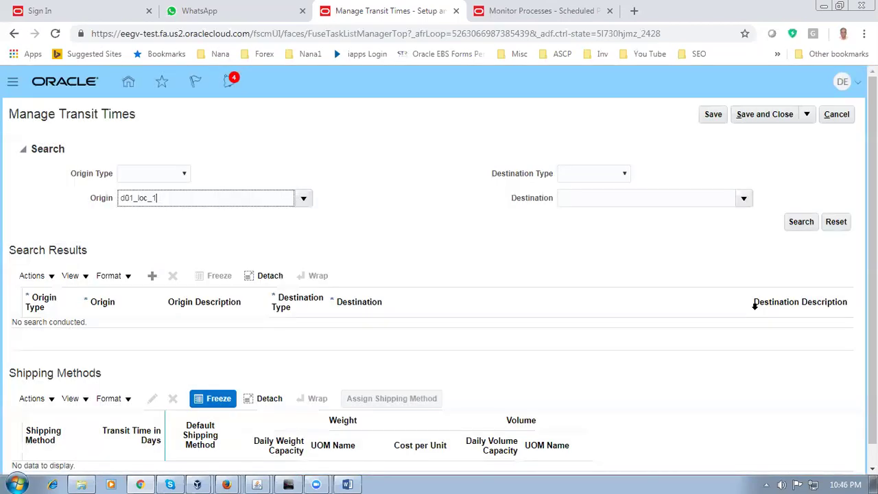
left_click_drag(203, 200, 12, 200)
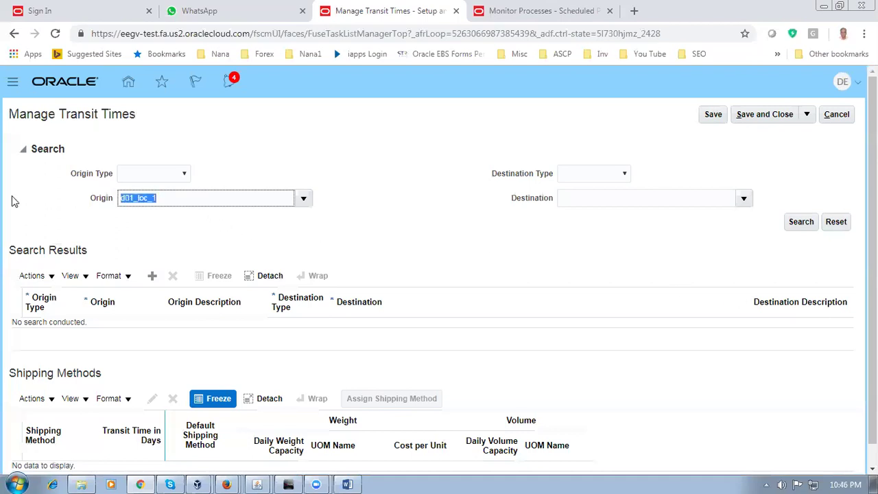
key("BackSpace")
Set the origin type to Internal location and choose d01_loc_1 as the origin through a name lookup for d01.
left_click(135, 175)
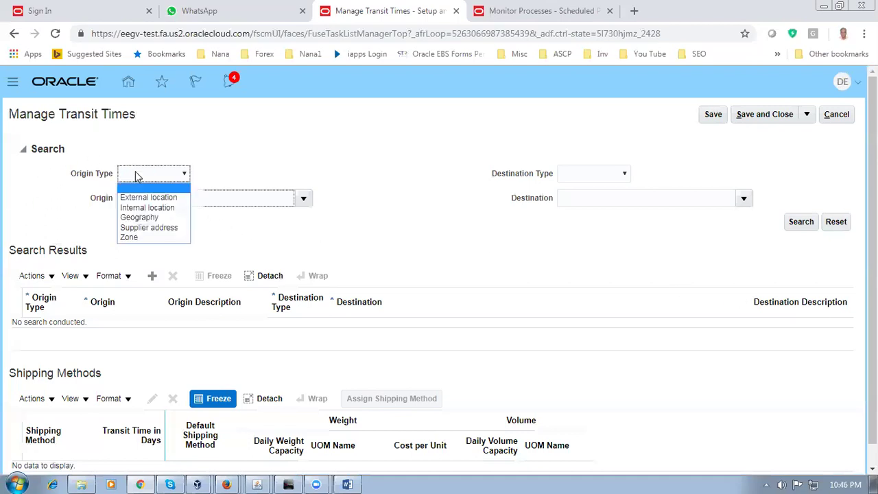
left_click(146, 208)
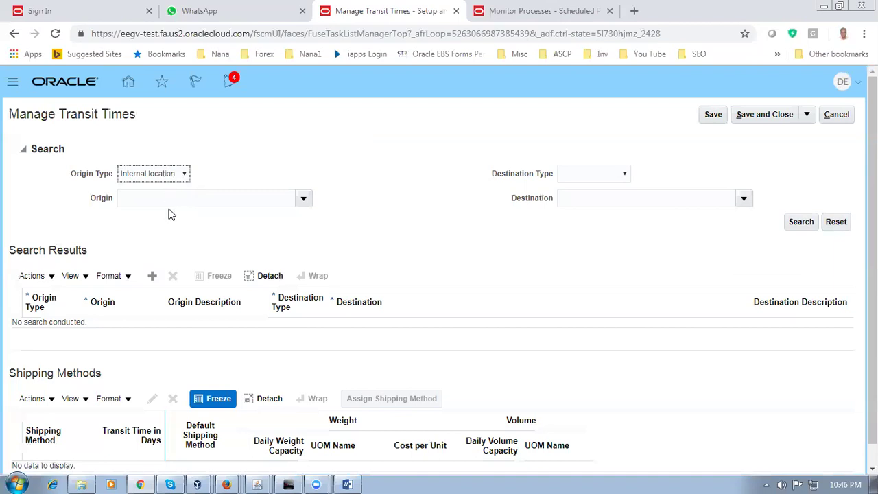
left_click(138, 198)
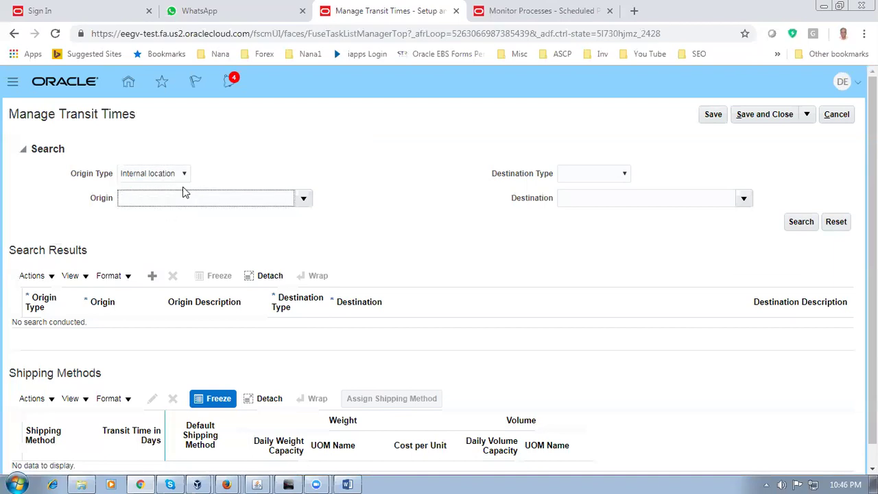
type("d01_loc")
key("Tab")
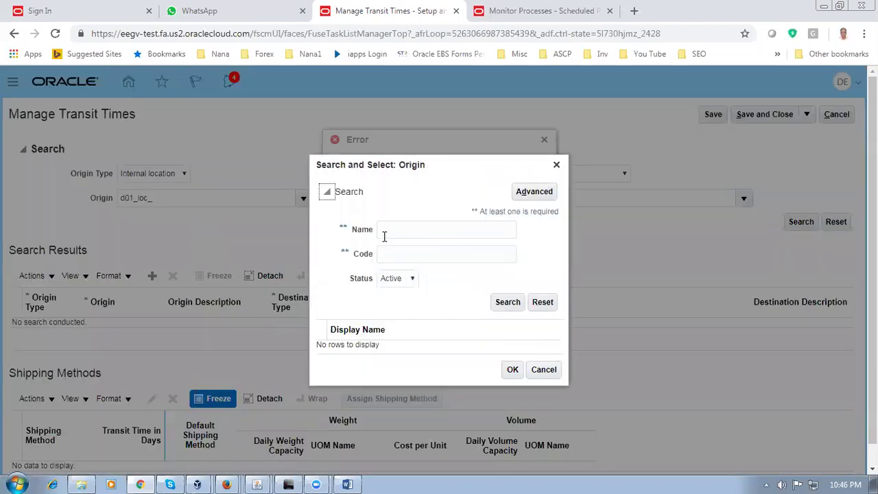
left_click(406, 229)
type("d01")
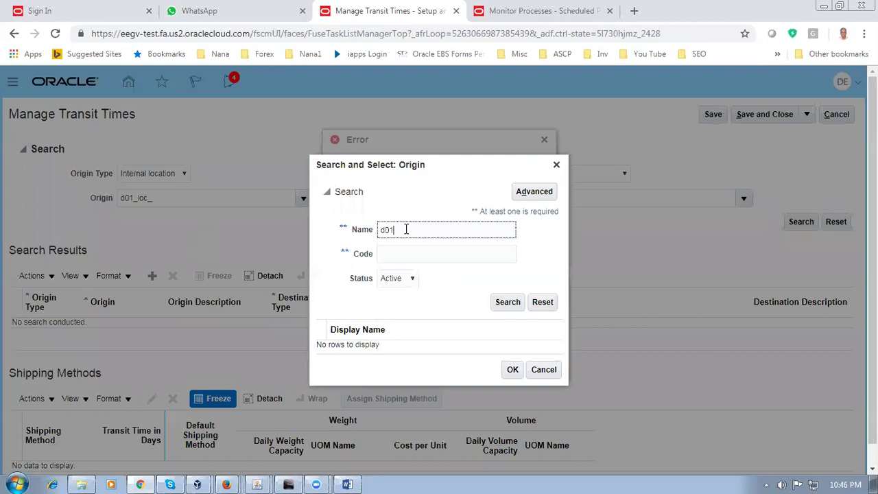
left_click(505, 301)
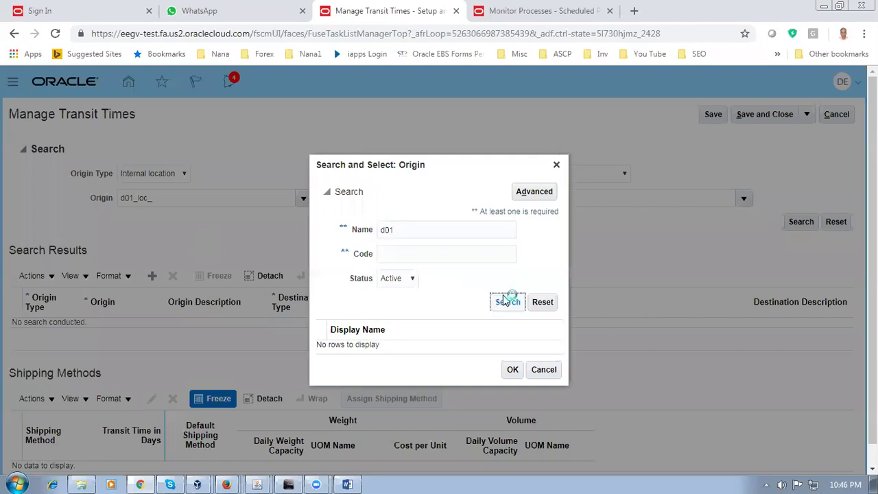
left_click(420, 349)
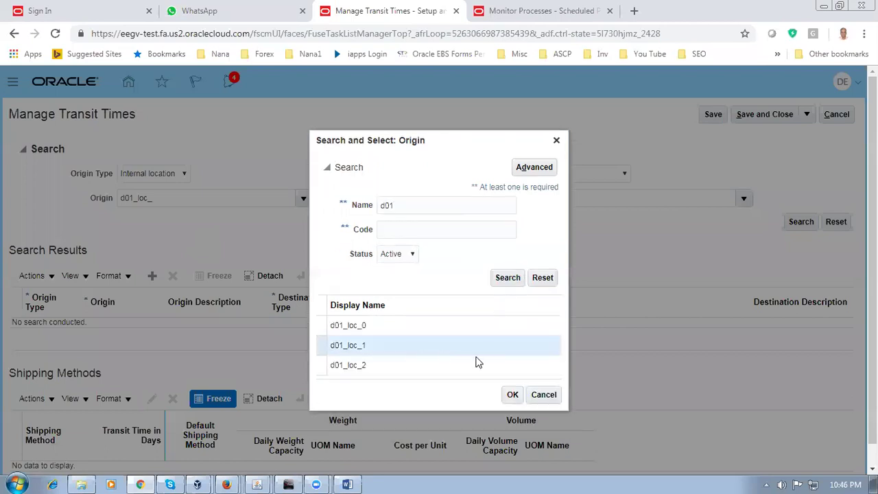
left_click(512, 395)
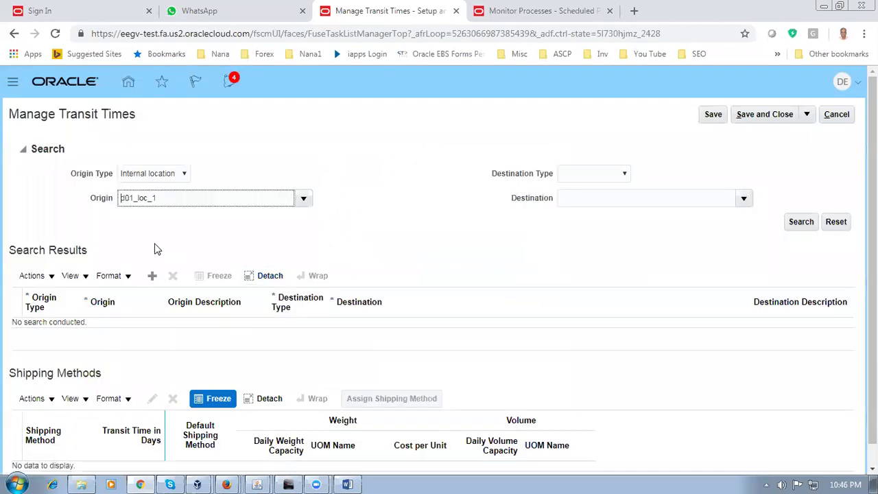
Change the origin to d01_loc_2 and search for its transit times.
left_click(162, 198)
key("BackSpace")
type("2")
key("Tab")
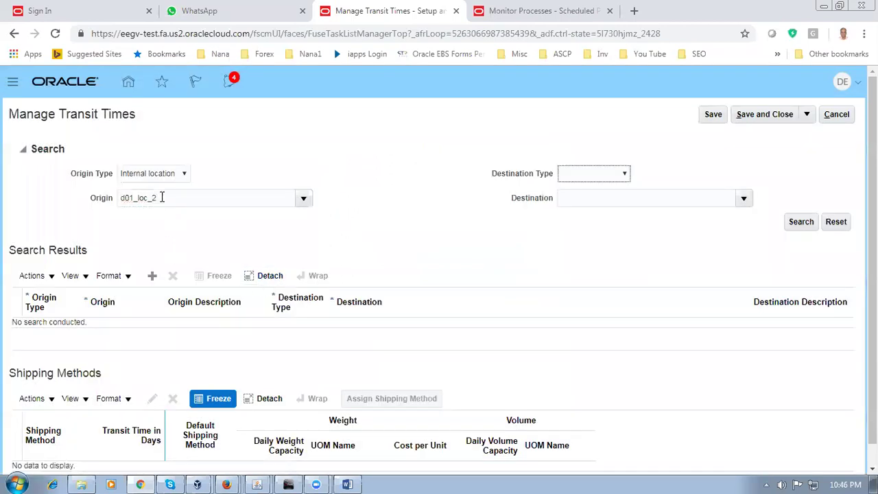
left_click(793, 227)
left_click(794, 229)
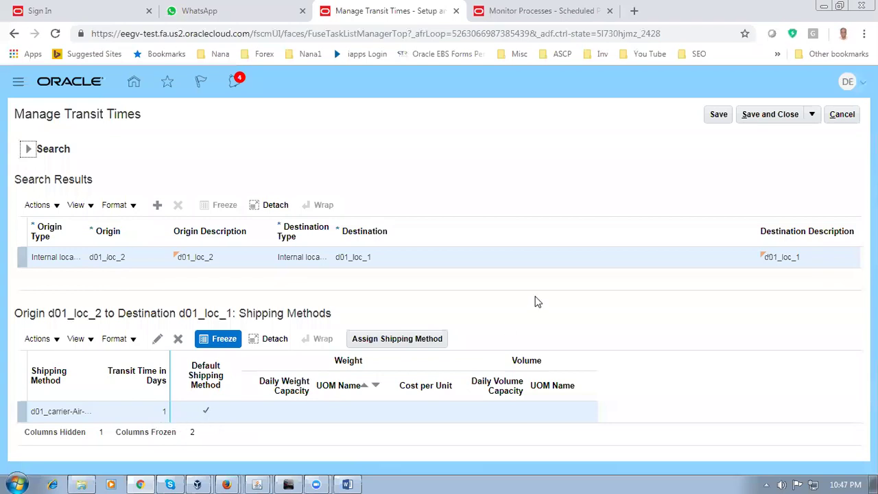
Leave Manage Transit Times and the task search without changes, and open Collect Planning Data from Plan Inputs in Supply Chain Planning.
left_click(843, 115)
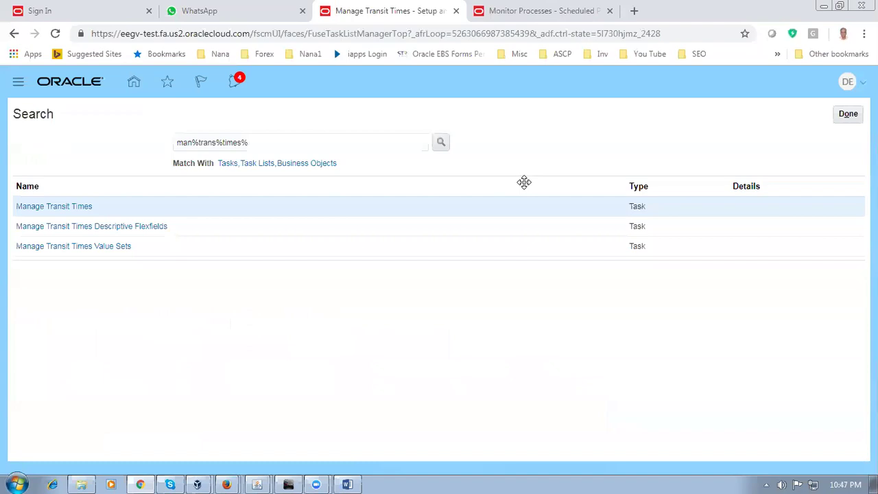
left_click(846, 115)
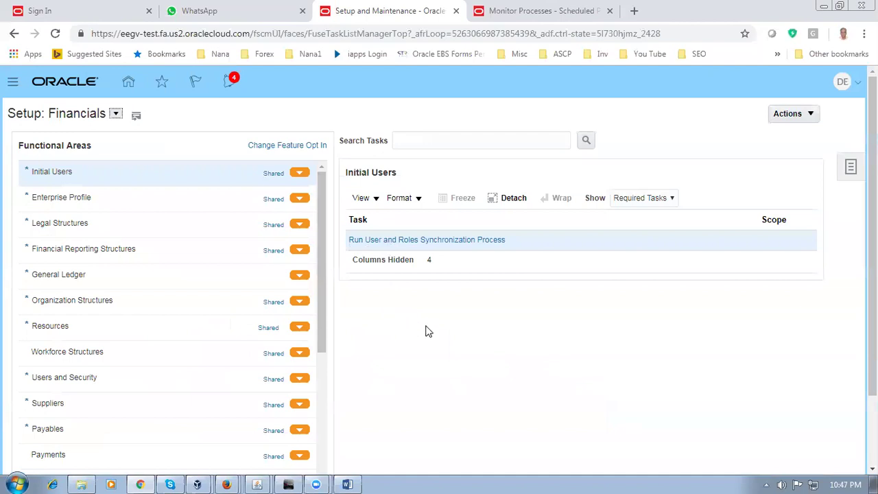
left_click(128, 81)
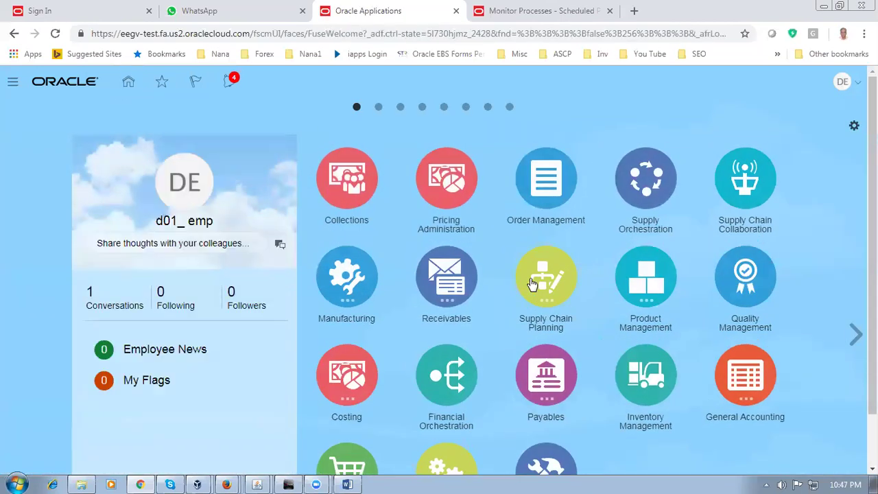
left_click(533, 284)
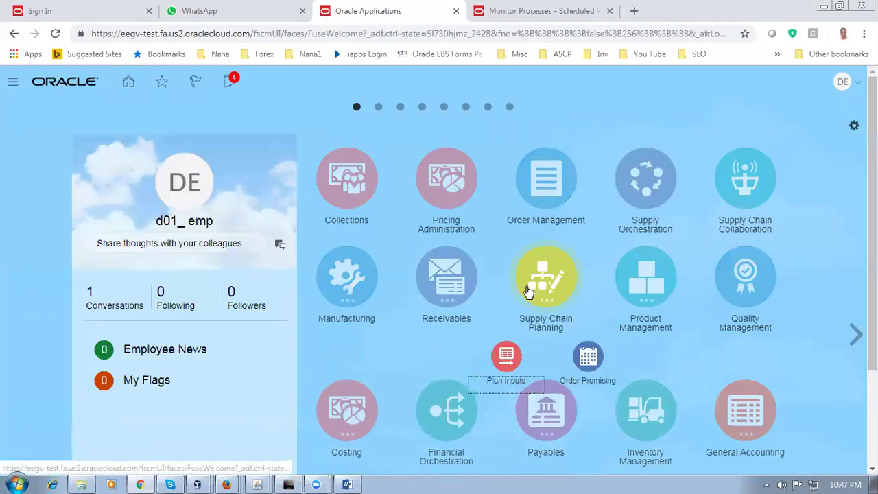
left_click(507, 357)
left_click(690, 206)
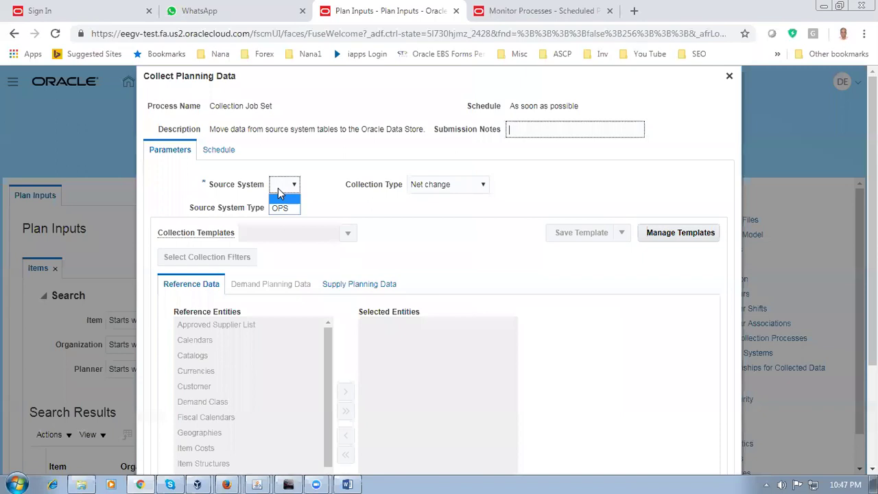
Set the source system to OPS and add Items and Shipping Methods to the selected reference entities.
left_click(280, 207)
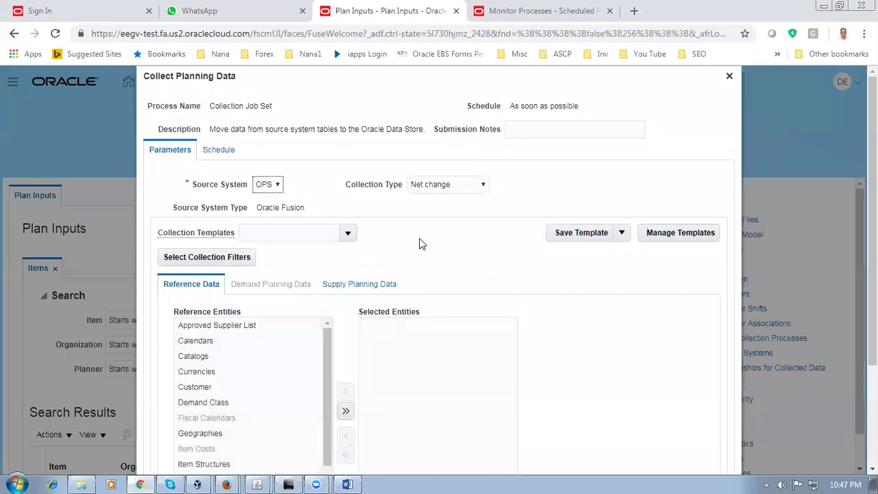
scroll(422, 246, "down", 3)
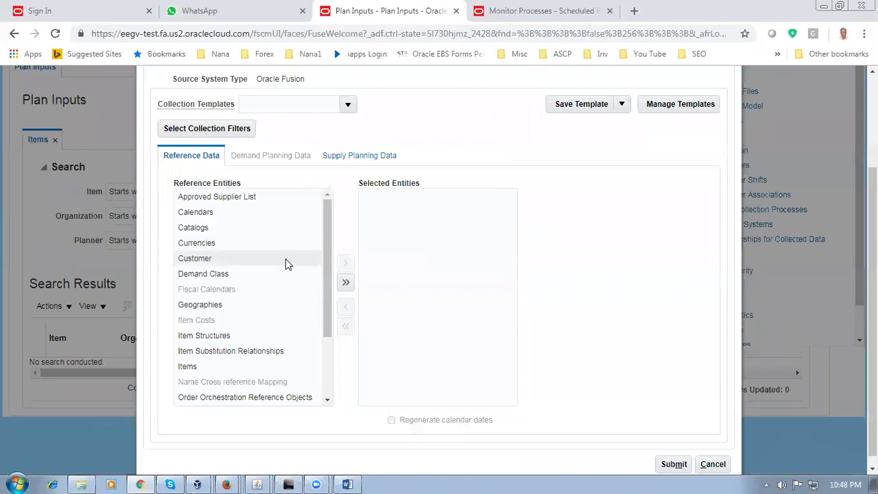
left_click_drag(330, 267, 345, 300)
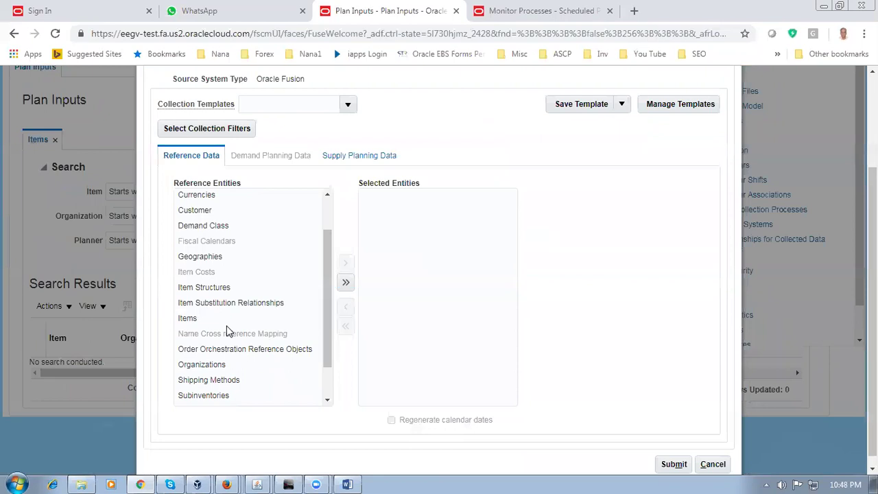
scroll(226, 332, "up", 1)
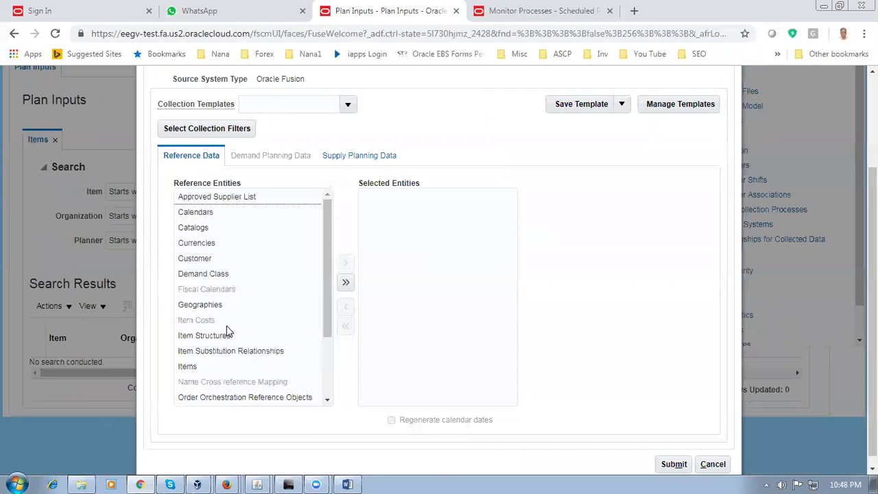
left_click(236, 363)
left_click(345, 263)
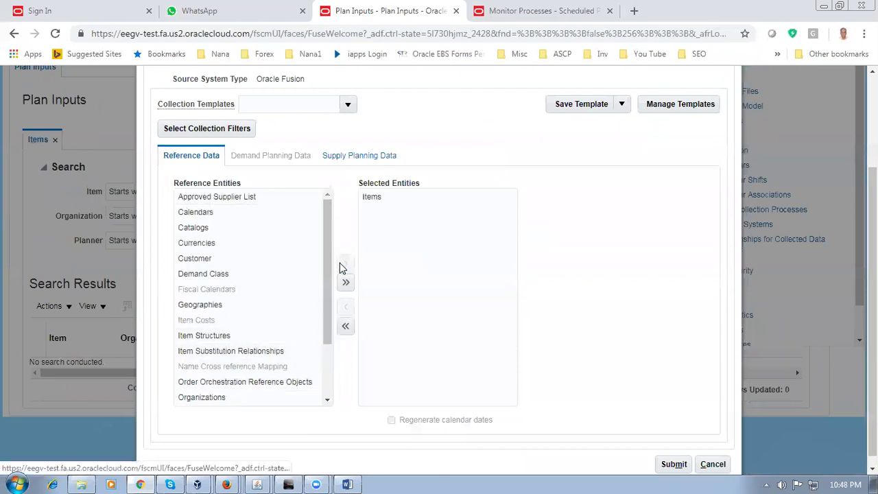
left_click_drag(329, 275, 347, 333)
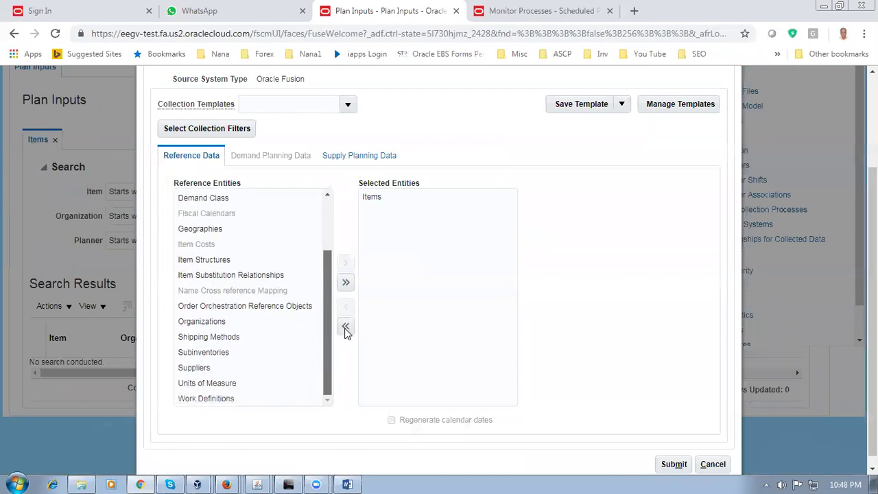
left_click(222, 339)
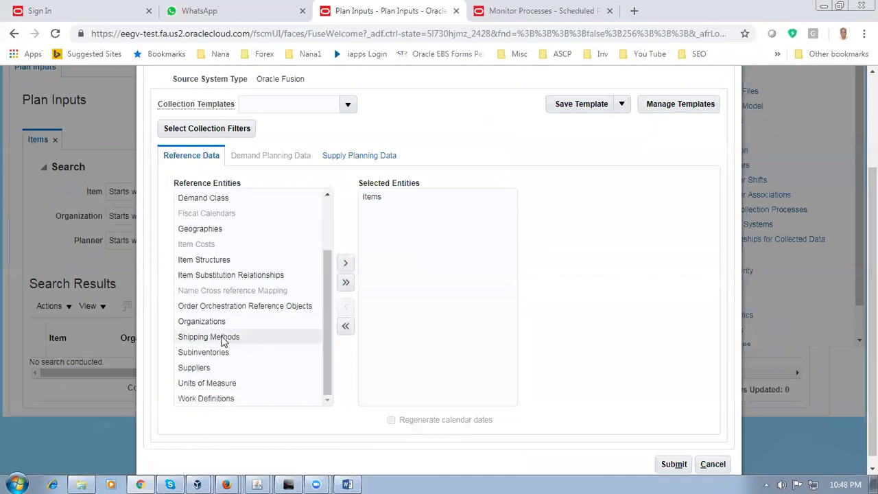
left_click(343, 266)
Look through the remaining reference entities for other data to collect.
scroll(324, 313, "up", 2)
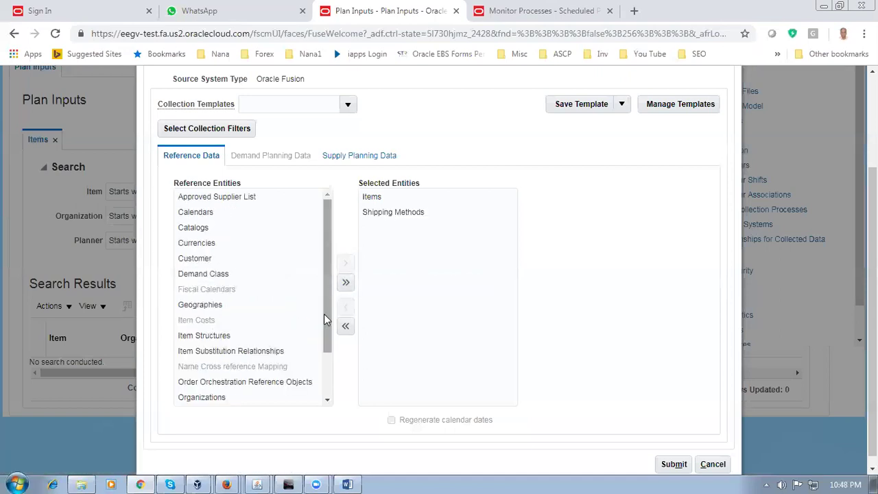
scroll(324, 314, "down", 2)
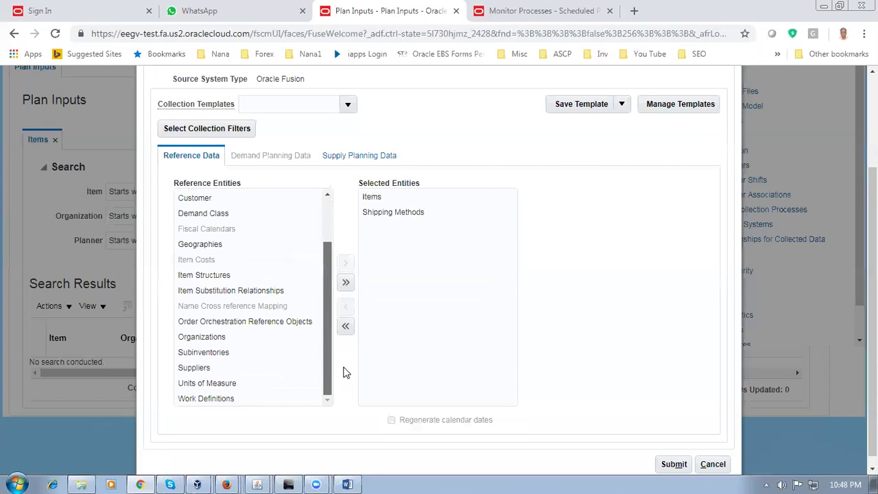
scroll(323, 299, "up", 2)
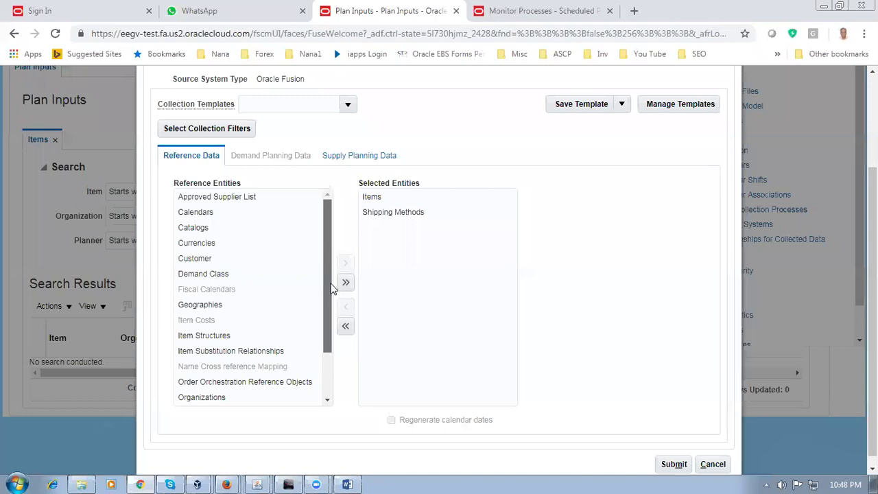
scroll(334, 333, "down", 2)
scroll(336, 359, "down", 1)
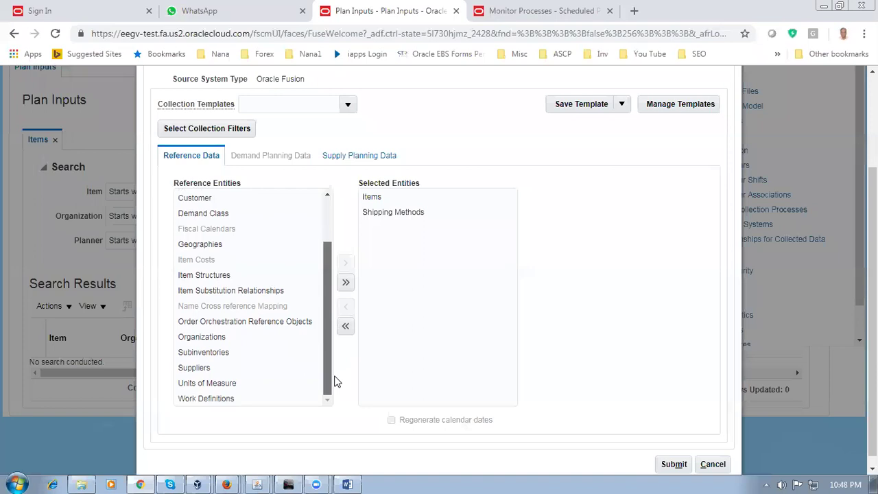
scroll(336, 315, "up", 3)
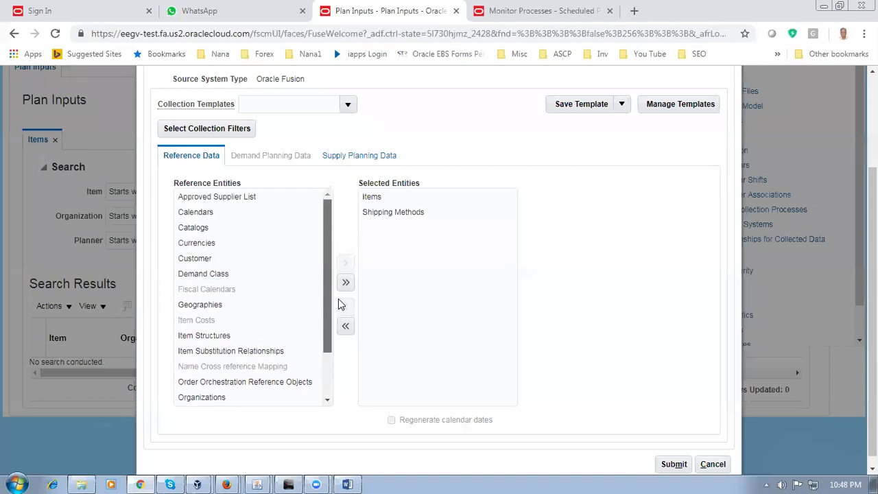
scroll(337, 343, "down", 2)
scroll(336, 348, "down", 1)
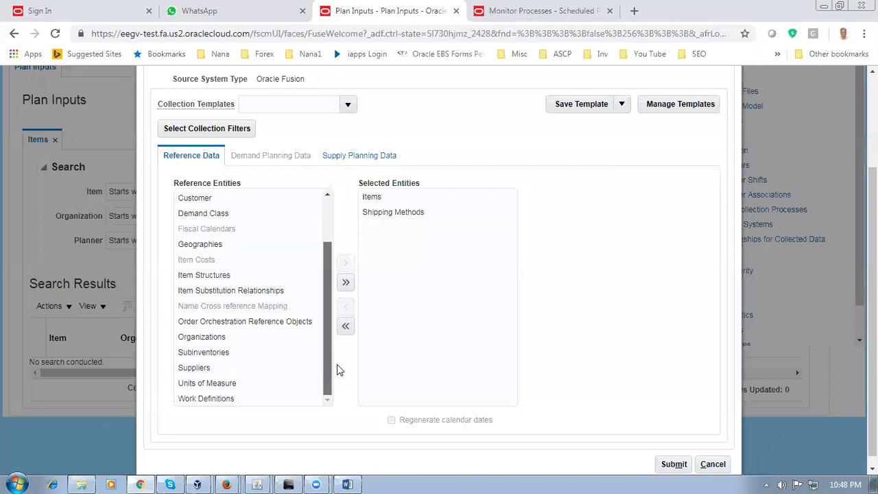
scroll(338, 350, "up", 1)
scroll(339, 343, "up", 1)
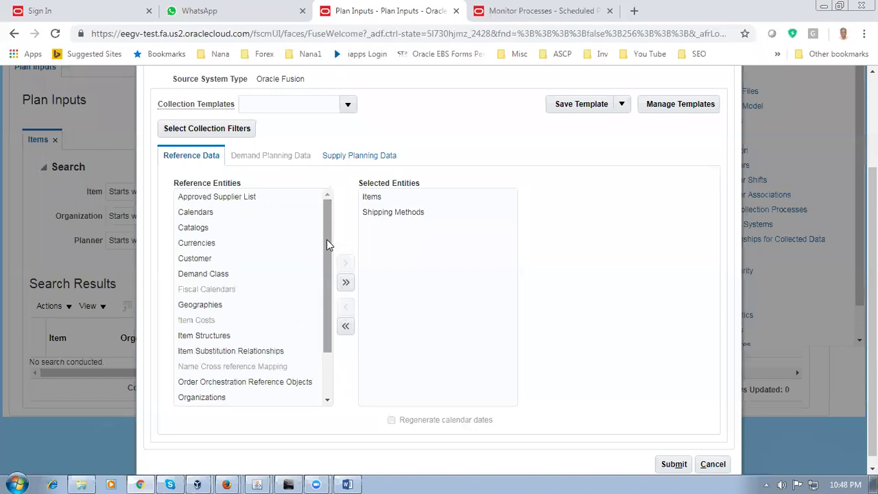
Add On Hand to the selected supply planning entities and submit the planning data collection.
left_click(364, 156)
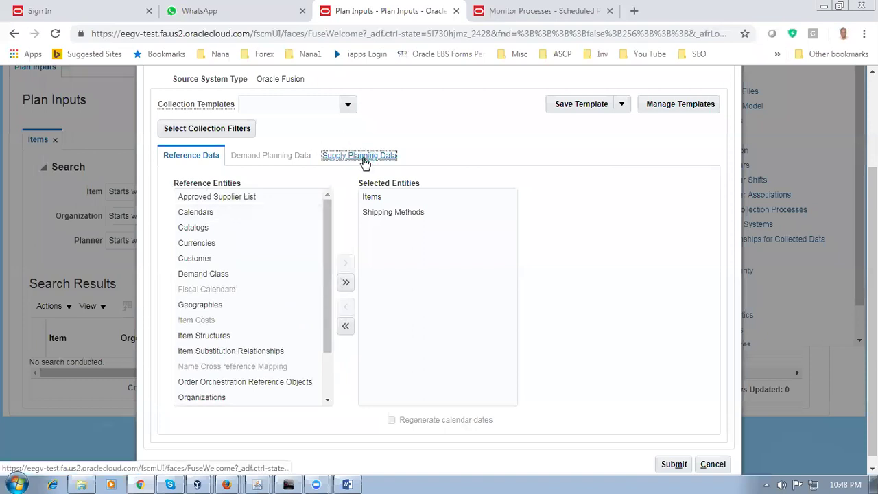
left_click(209, 327)
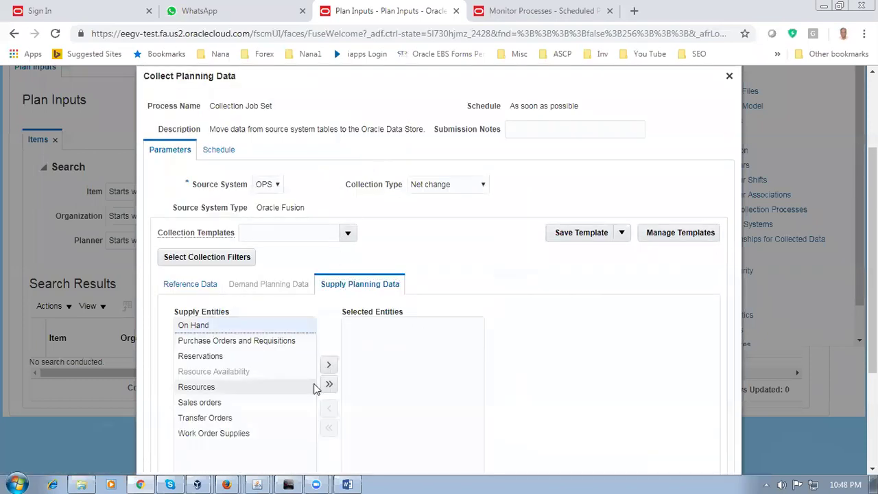
left_click(329, 364)
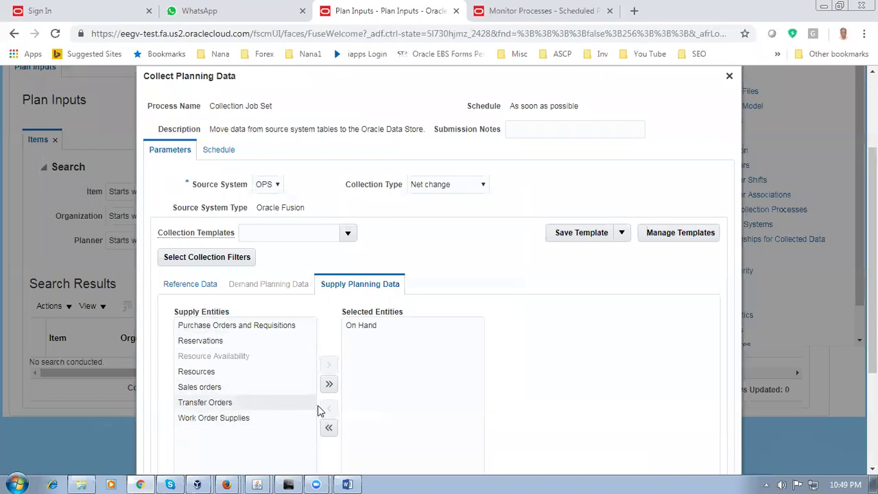
left_click_drag(476, 247, 500, 278)
scroll(499, 281, "down", 2)
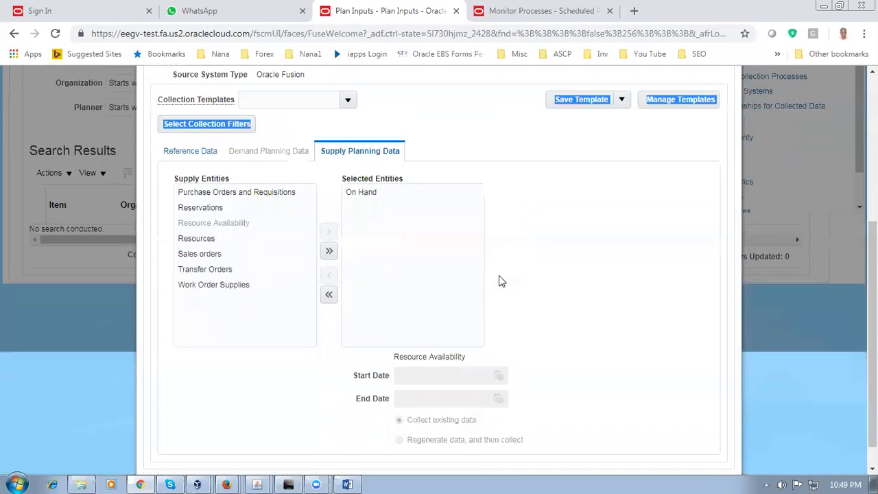
left_click(676, 454)
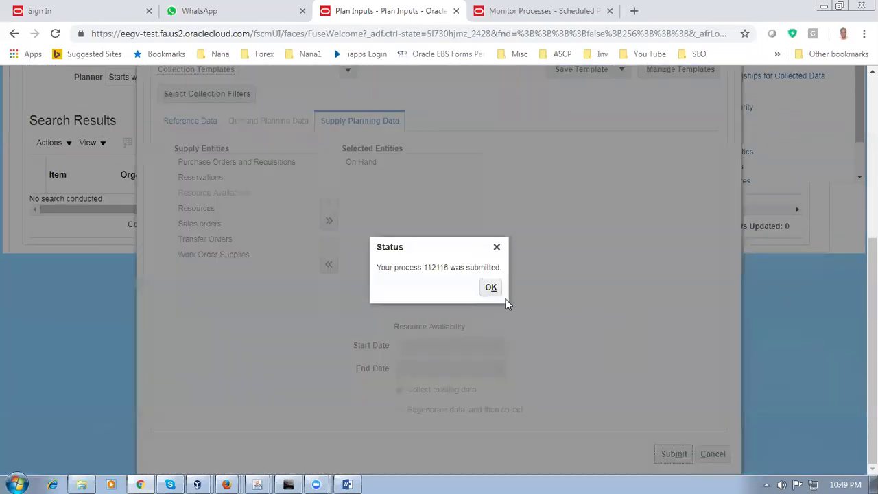
left_click(492, 287)
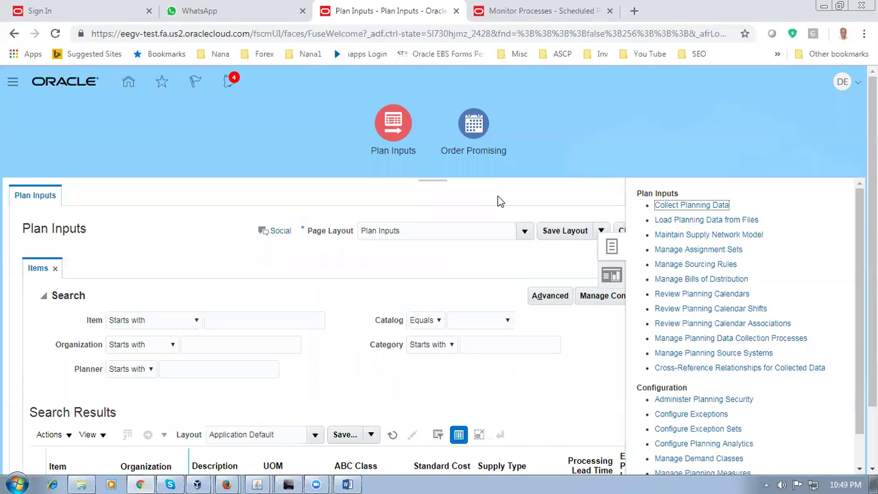
Open Order Promising and look through its order promising rule tasks, including Manage Assignment Sets.
left_click(476, 125)
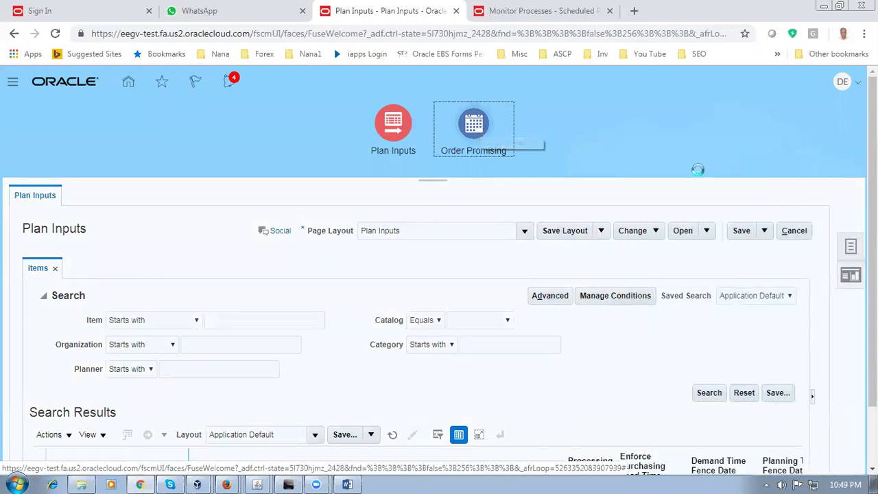
left_click(851, 250)
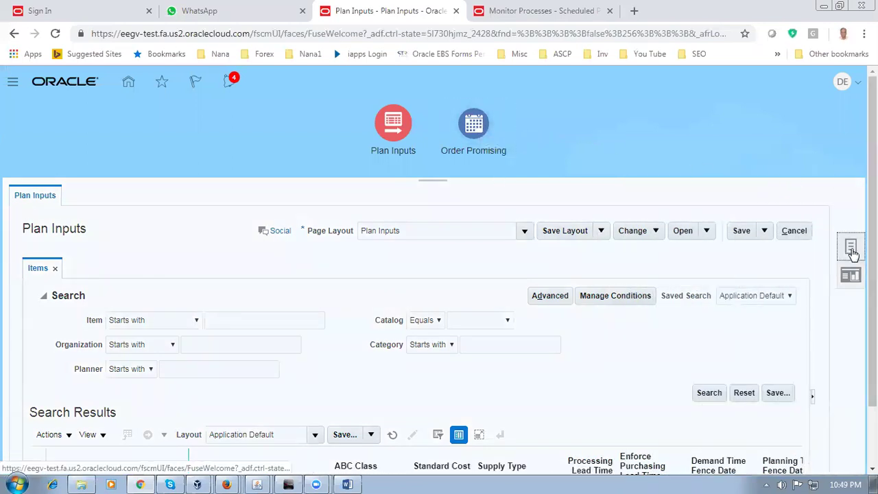
left_click(851, 248)
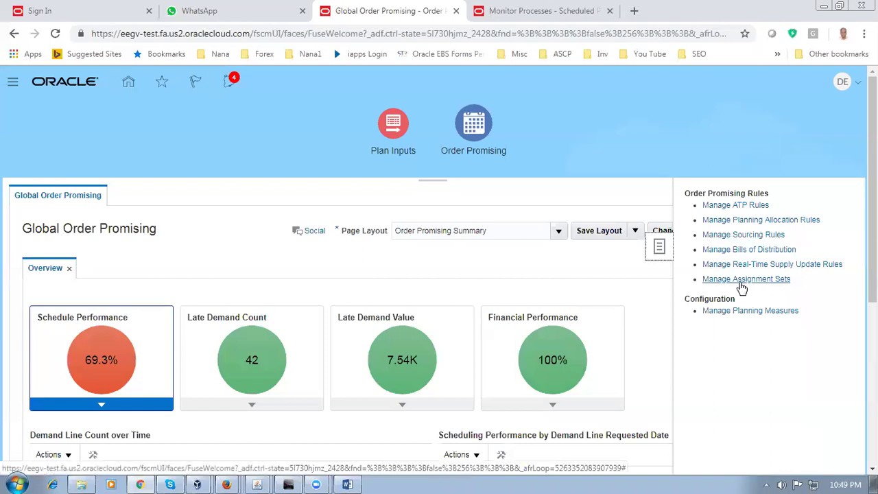
left_click(581, 129)
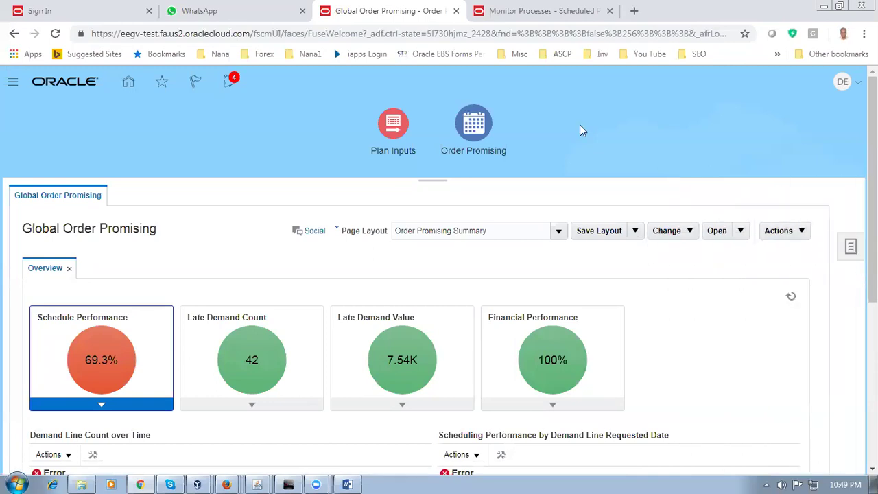
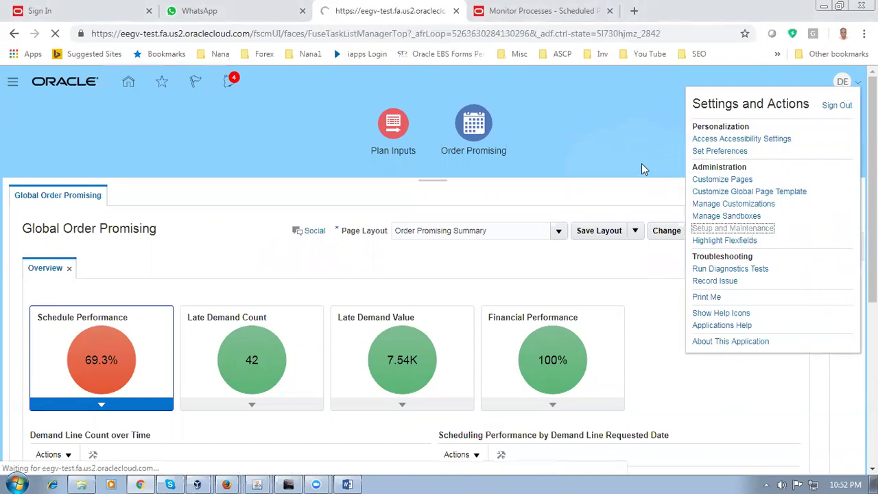
Search the setup tasks for man%order%para% and open Manage Order Management Parameters.
left_click(854, 170)
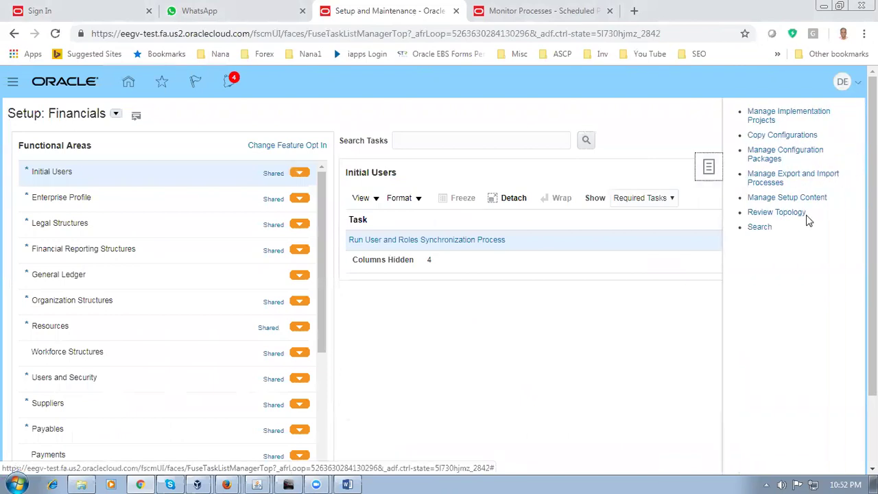
left_click(762, 227)
left_click(235, 146)
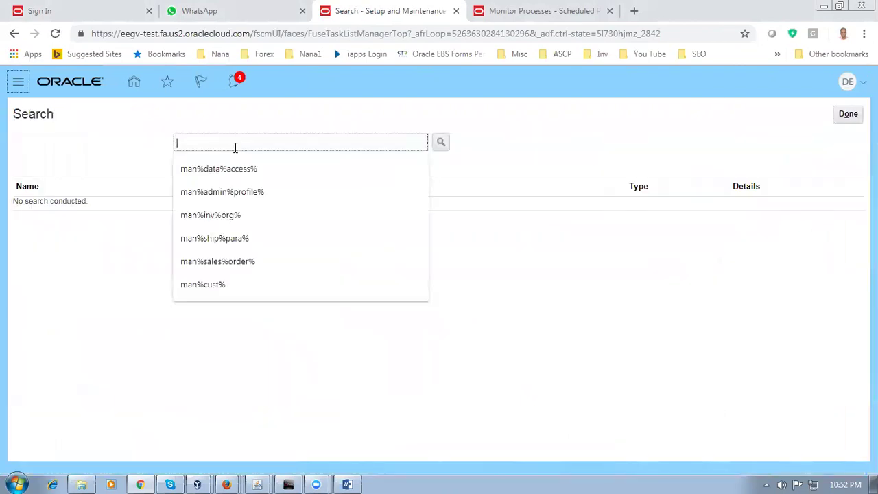
type("man%or")
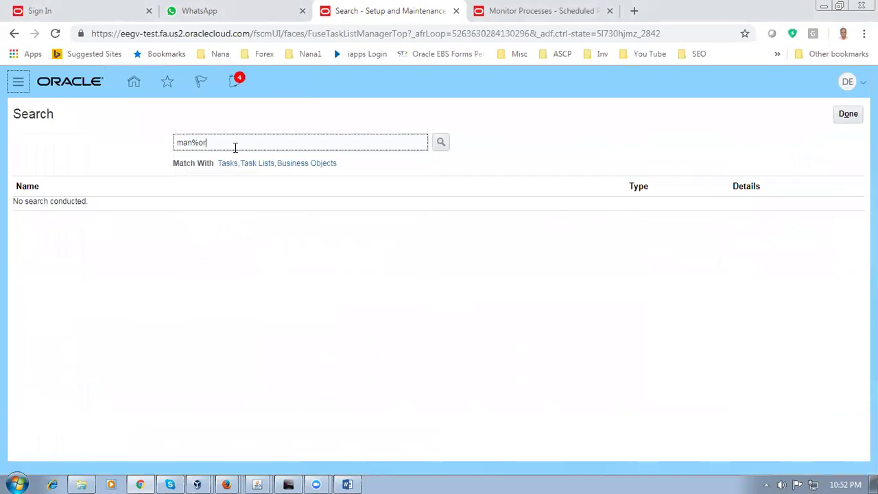
type("der%para%")
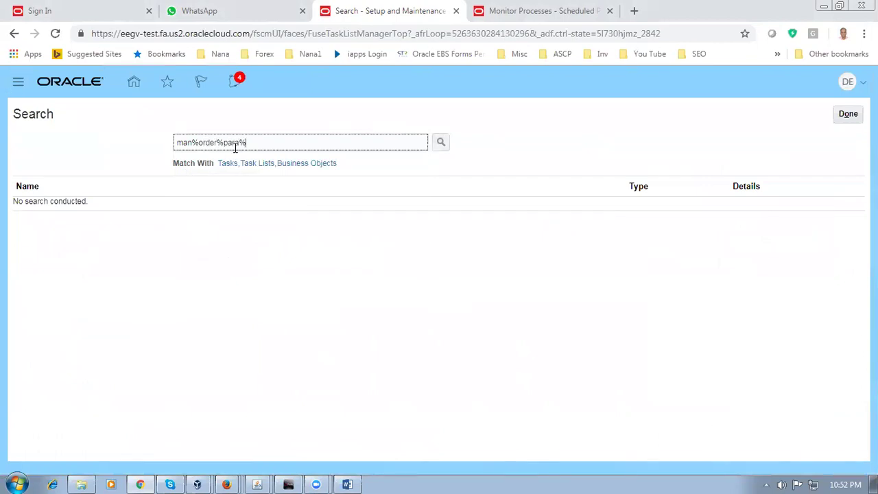
key("Return")
left_click(99, 207)
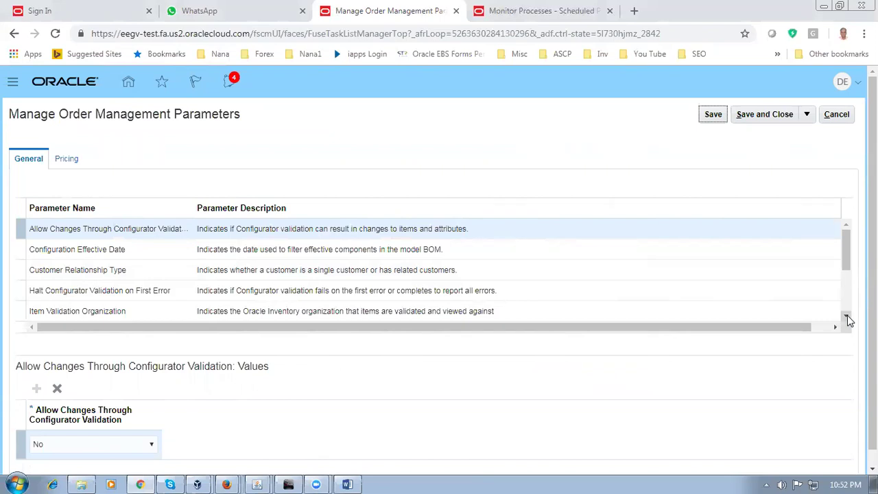
Check the Preparer for Procurement value of d01_business_unit, then leave Manage Order Management Parameters without saving.
left_click(847, 318)
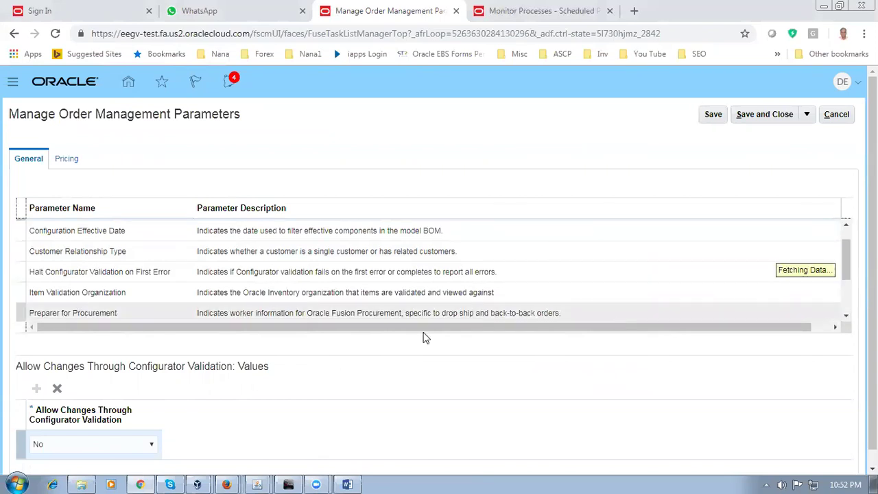
left_click(164, 303)
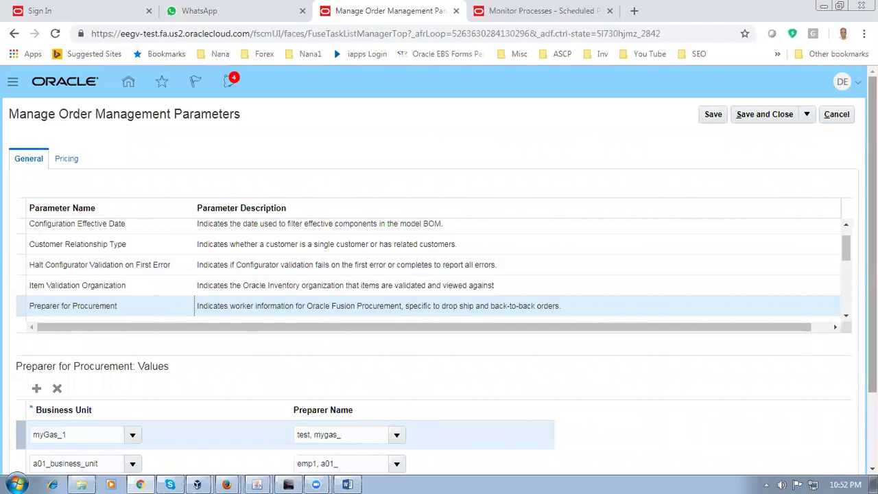
scroll(731, 300, "down", 2)
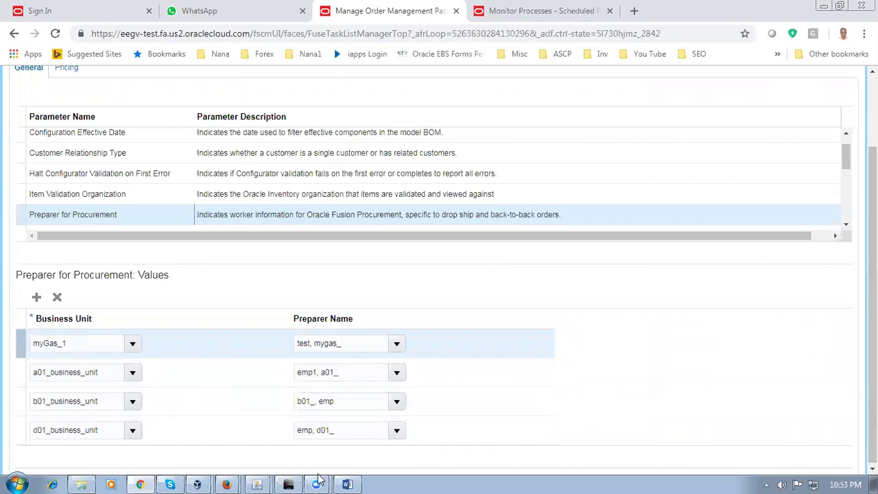
left_click(335, 431)
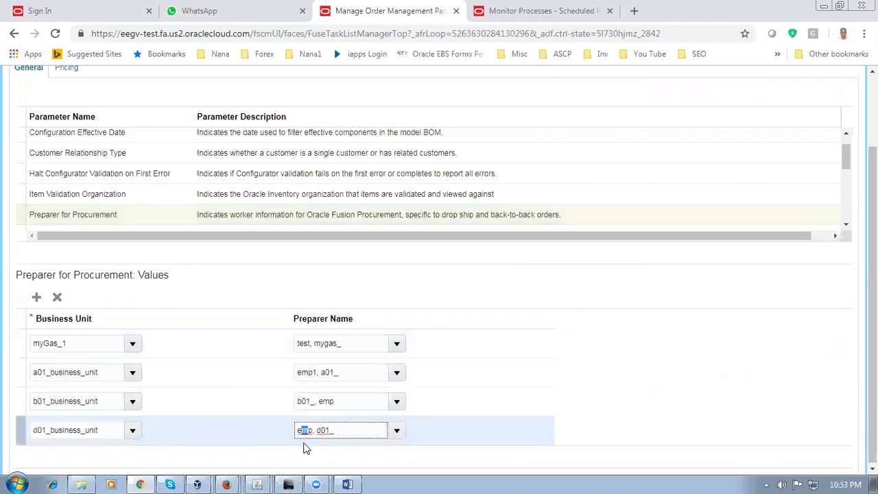
left_click_drag(349, 431, 297, 443)
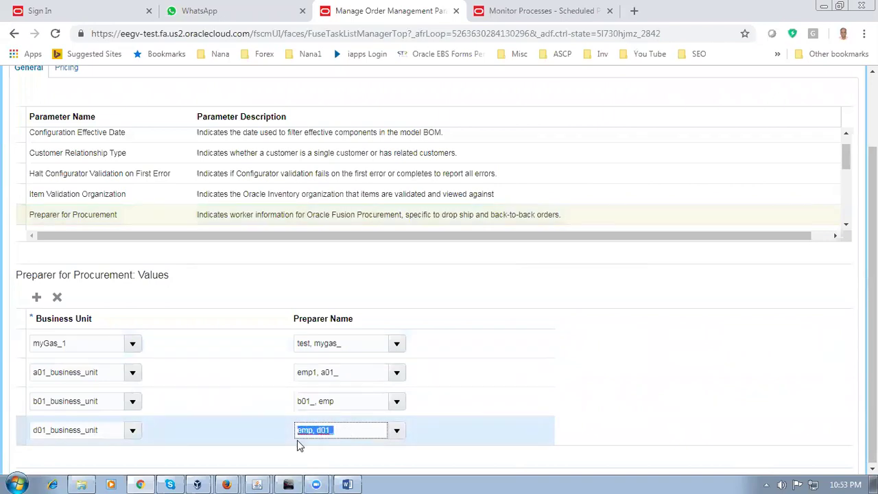
left_click(549, 298)
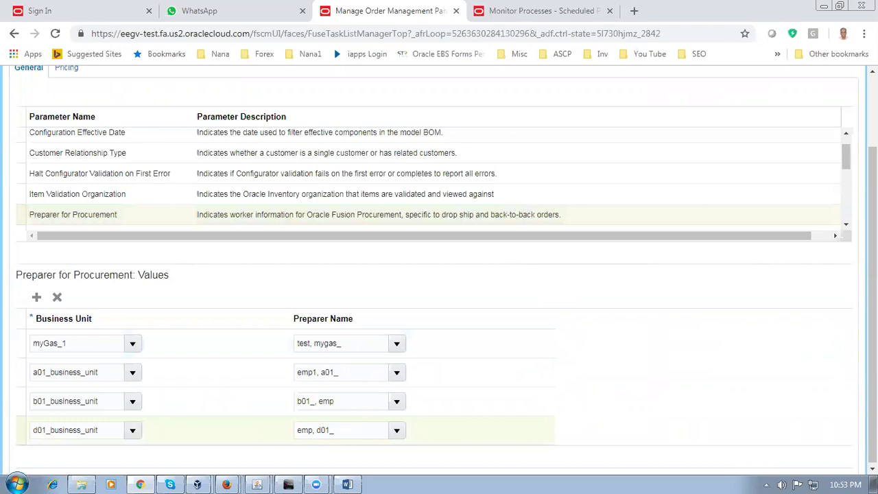
scroll(873, 275, "up", 3)
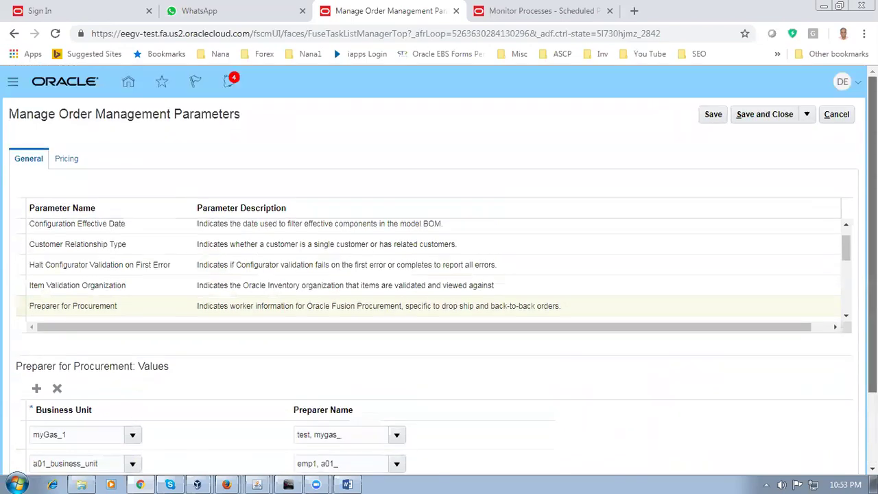
left_click(837, 114)
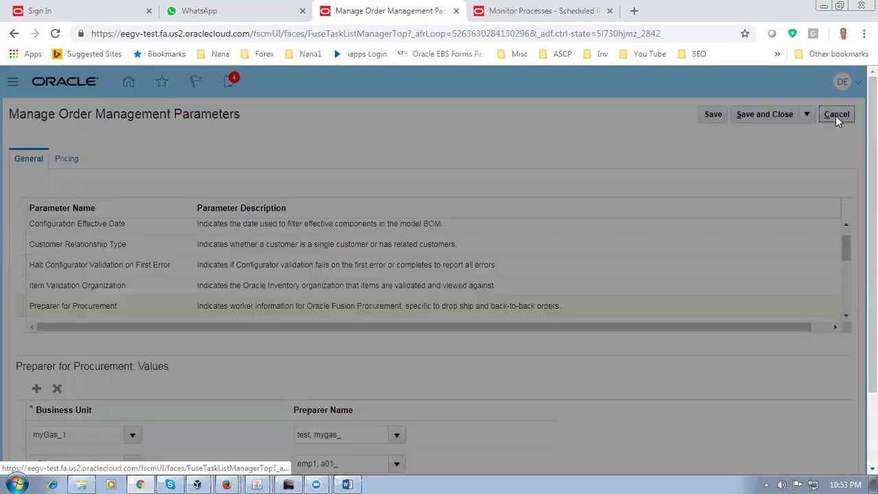
left_click(567, 289)
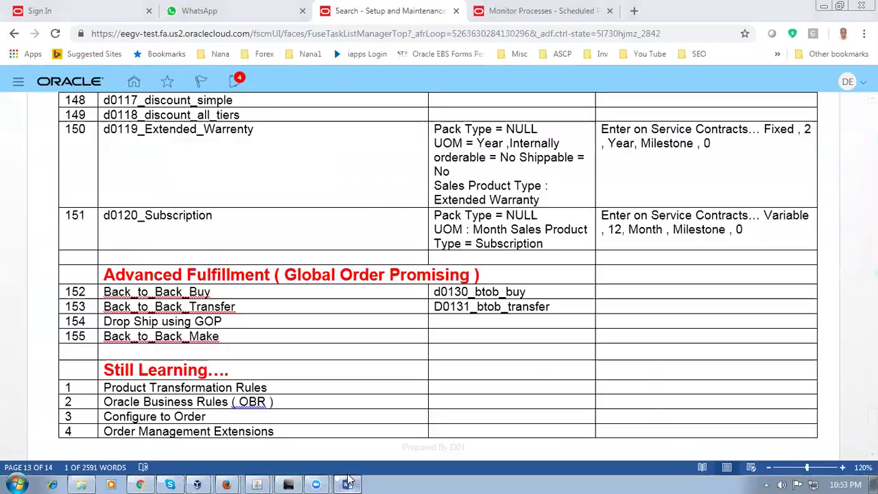
Switch to the Word worksheet and read step 82 on enabling Customer Sales Order Fulfillment through the Procurement feature selection.
left_click(347, 484)
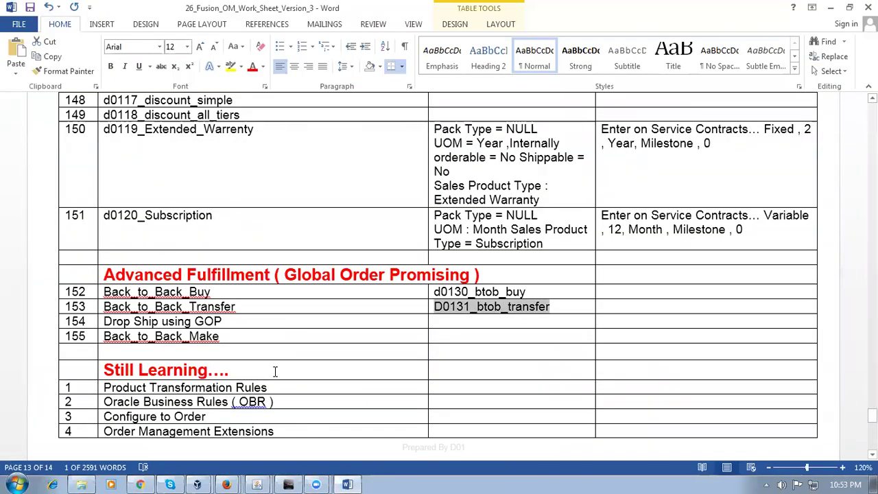
scroll(275, 371, "up", 20)
scroll(274, 371, "up", 10)
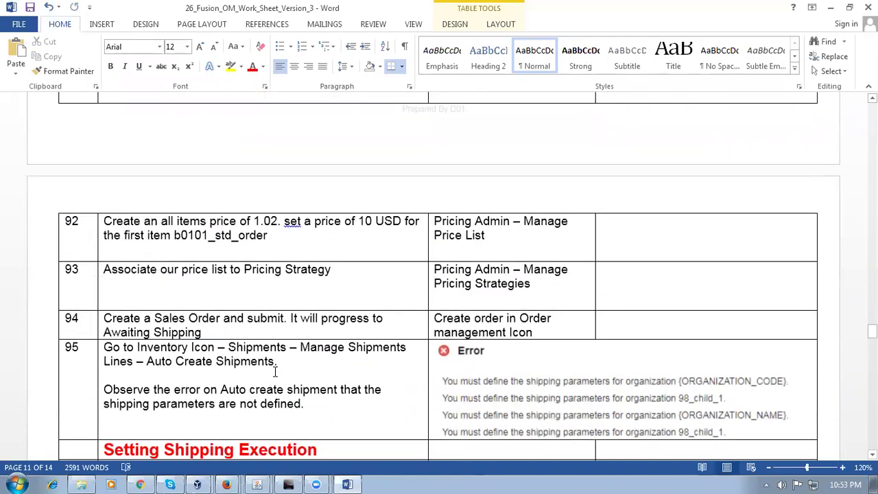
scroll(274, 372, "up", 15)
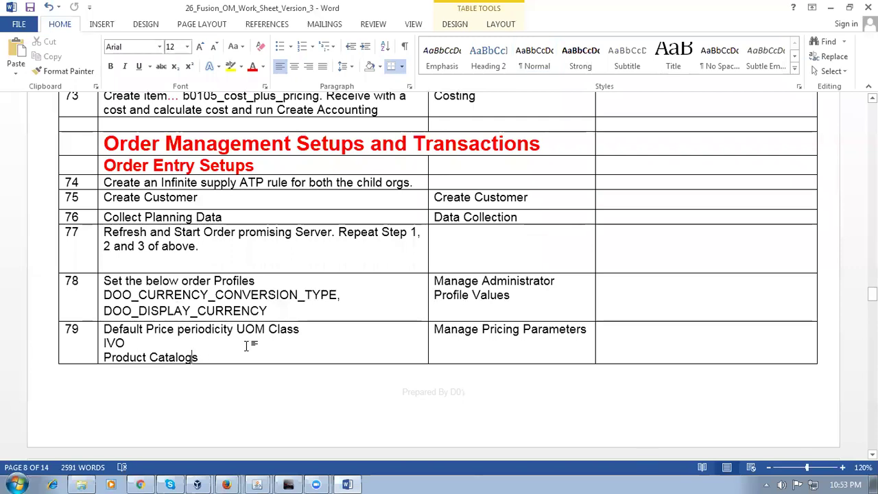
scroll(247, 345, "down", 5)
scroll(249, 349, "down", 2)
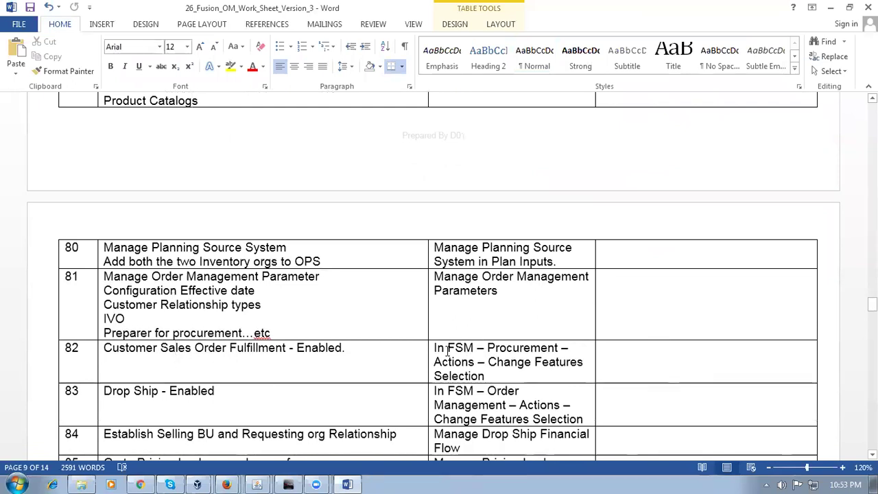
left_click_drag(448, 350, 480, 377)
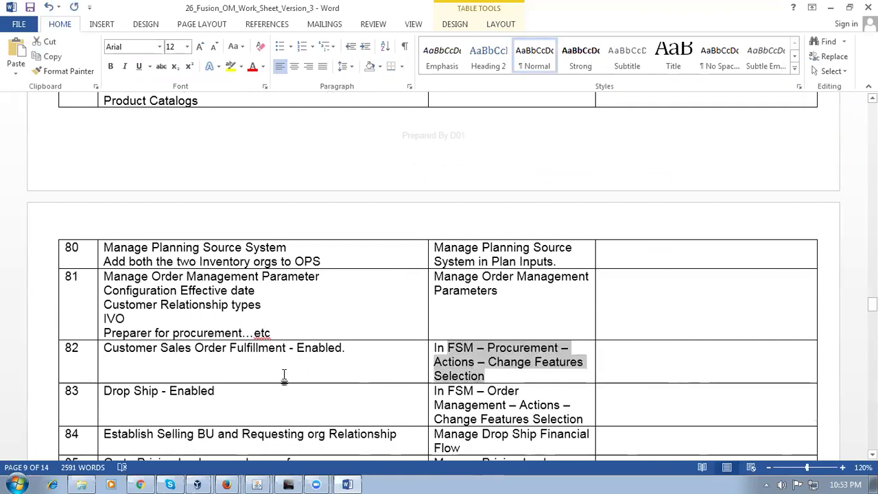
left_click(261, 348)
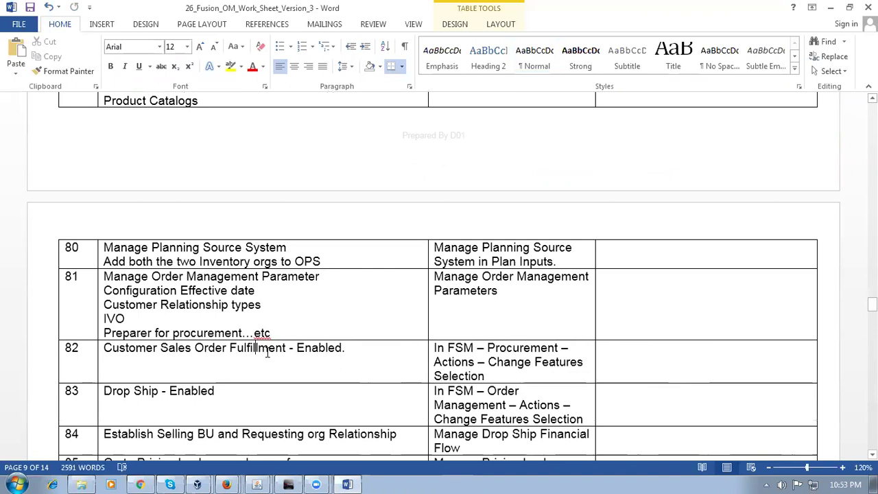
Switch to Oracle Setup and Maintenance in Chrome and open the feature selection of the Procurement offering.
left_click(144, 479)
left_click(847, 117)
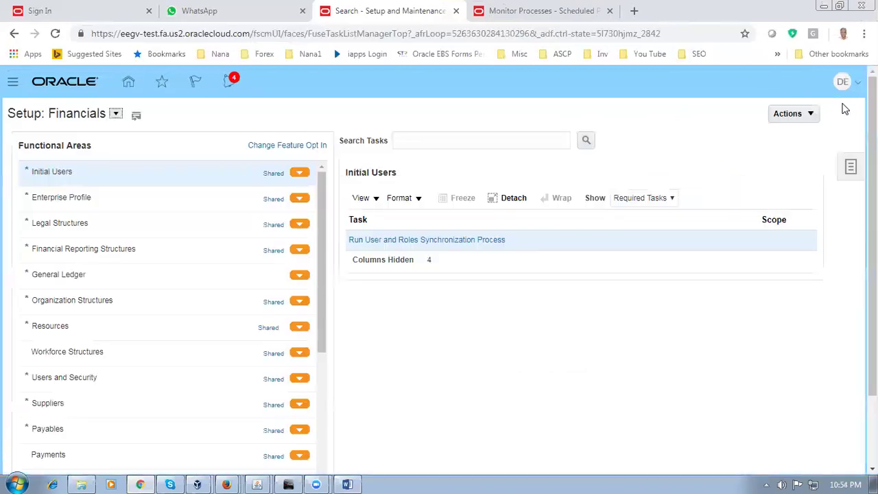
left_click(114, 115)
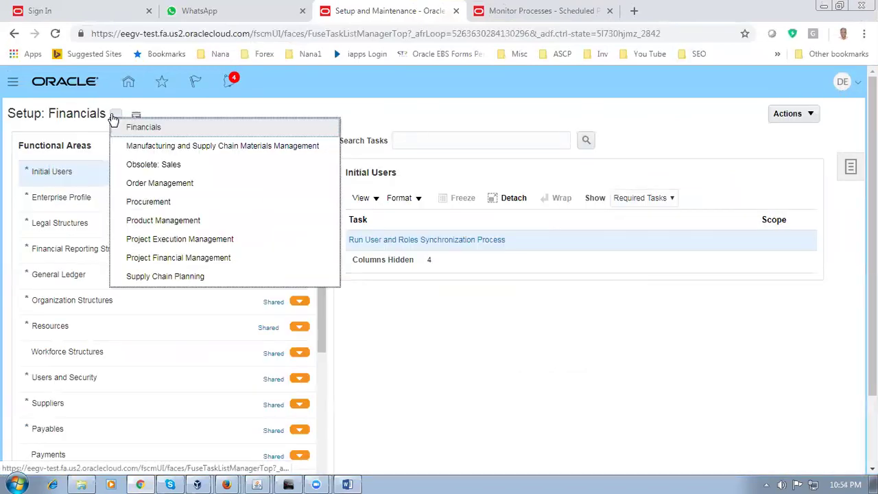
left_click(158, 202)
key("alt+Tab")
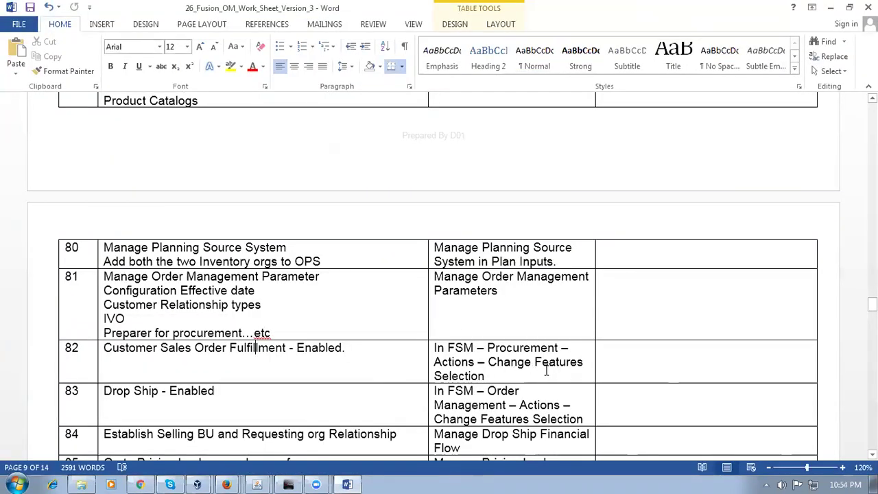
key("alt+Tab")
left_click(796, 117)
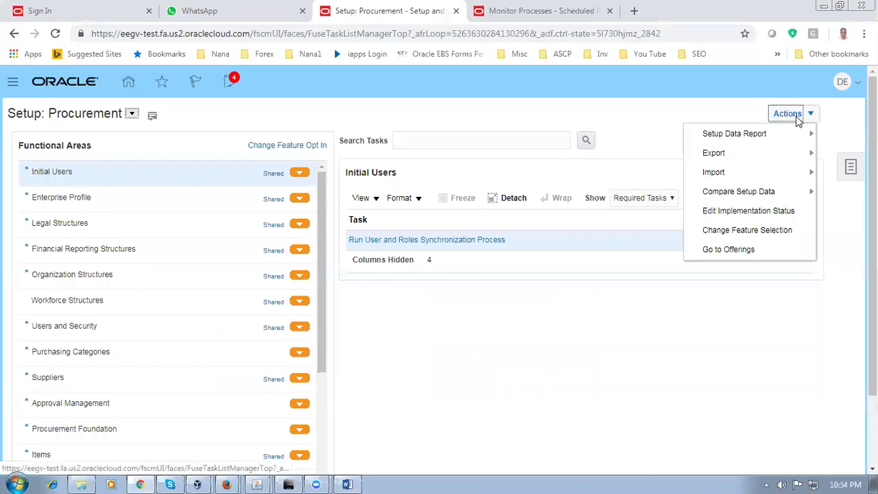
left_click(758, 231)
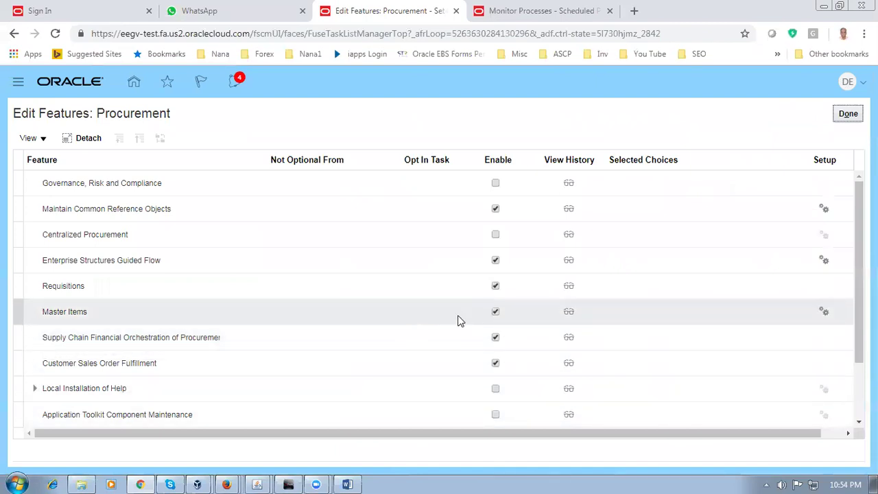
Check the Enable settings of Supply Chain Financial Orchestration of Procurement and Customer Sales Order Fulfillment.
left_click(494, 337)
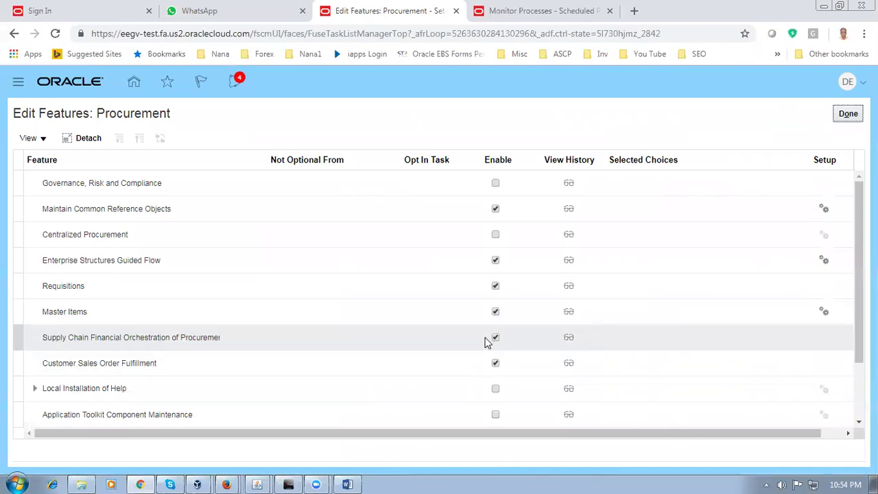
left_click(495, 363)
left_click(496, 363)
Compare the Procurement features with step 82 in the Word worksheet, then finish the feature review in Chrome.
key("alt+Tab")
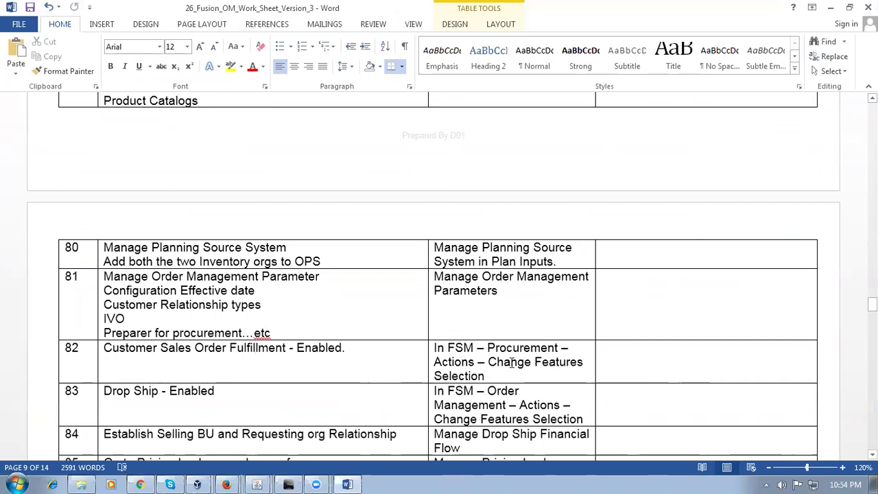
double_click(227, 348)
left_click(236, 349)
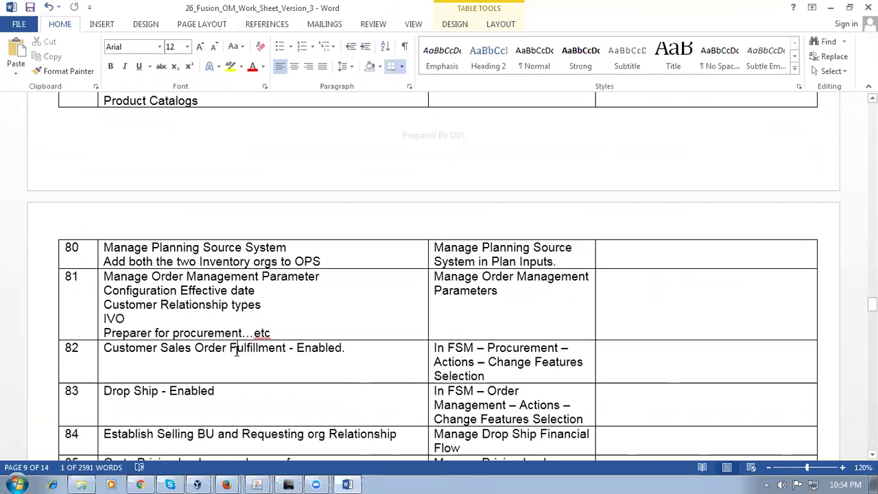
left_click_drag(238, 350, 314, 355)
key("alt+Tab")
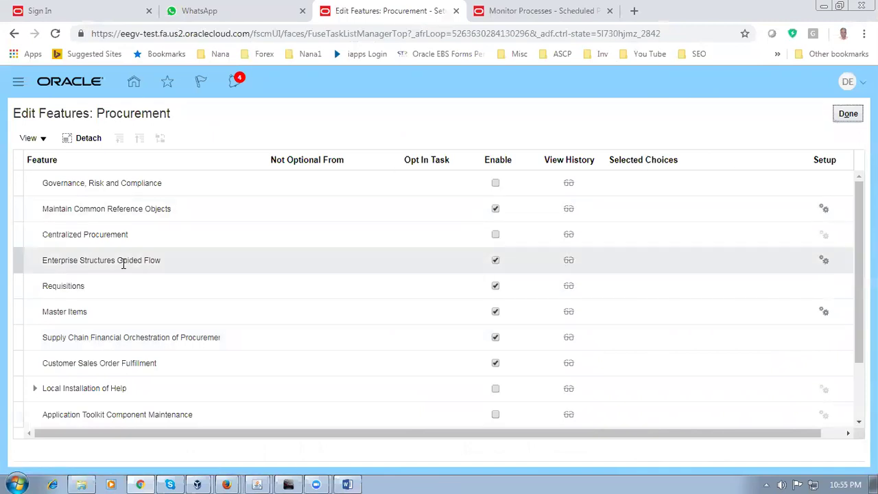
left_click(848, 114)
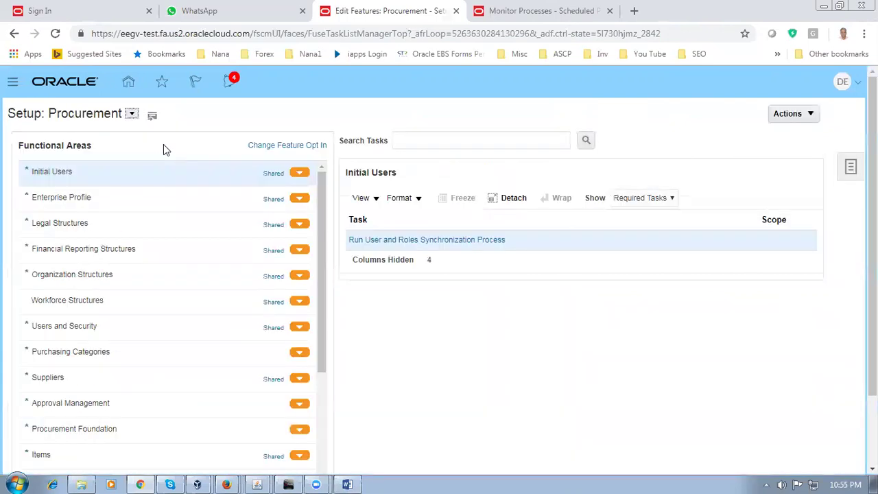
Open the feature selection of the Order Management offering and check whether Drop Ship is enabled.
left_click(133, 115)
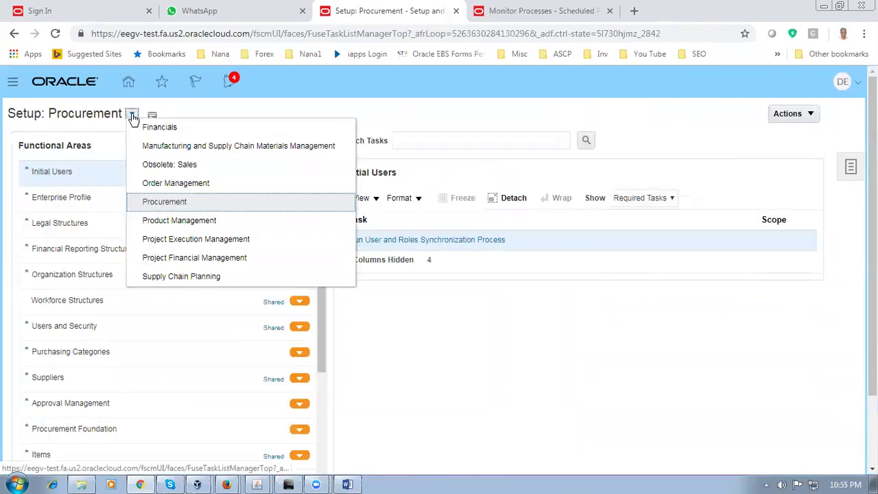
left_click(160, 183)
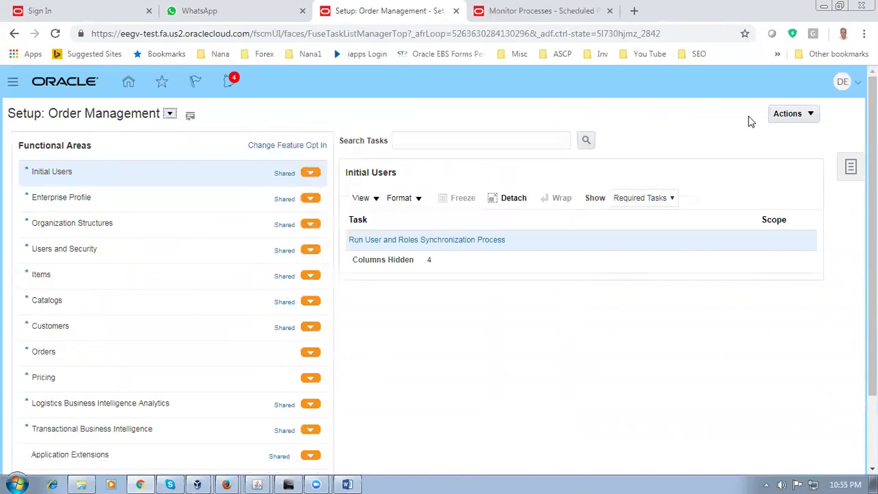
left_click(783, 114)
left_click(745, 232)
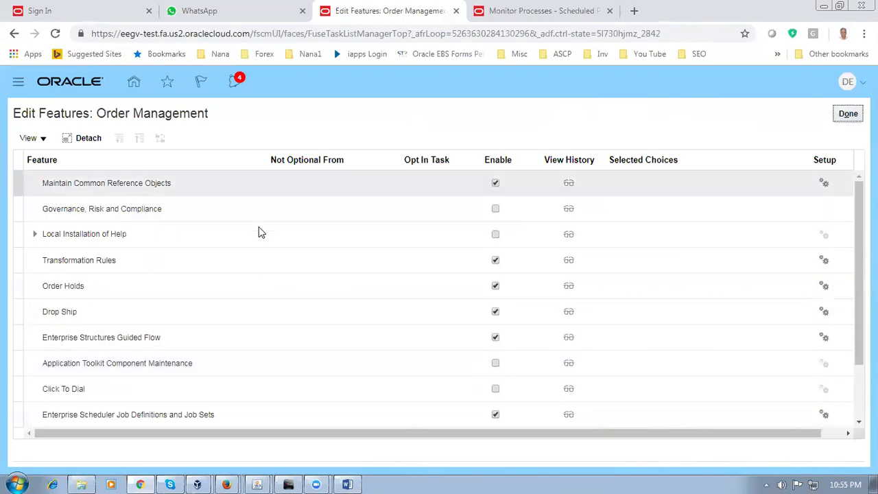
left_click(98, 309)
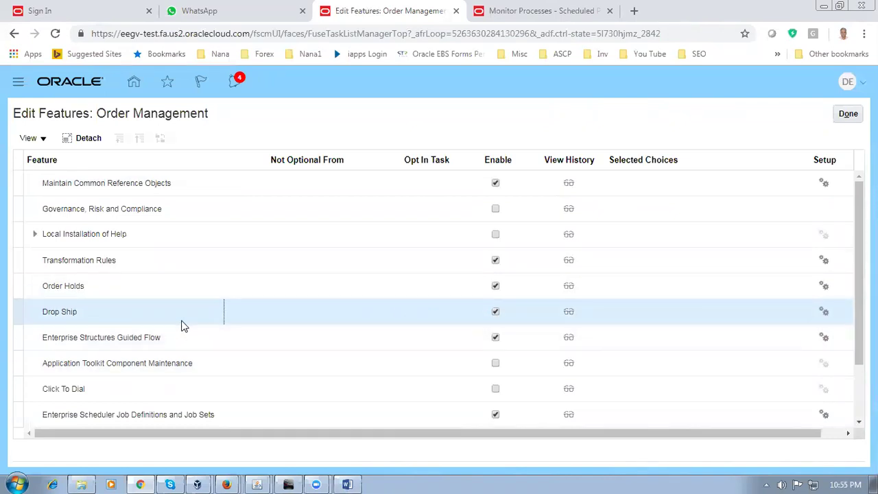
Switch to the Word worksheet and read step 84 on the Selling BU and Requesting org relationship through Manage Drop Ship Financial Flow.
key("alt+Tab")
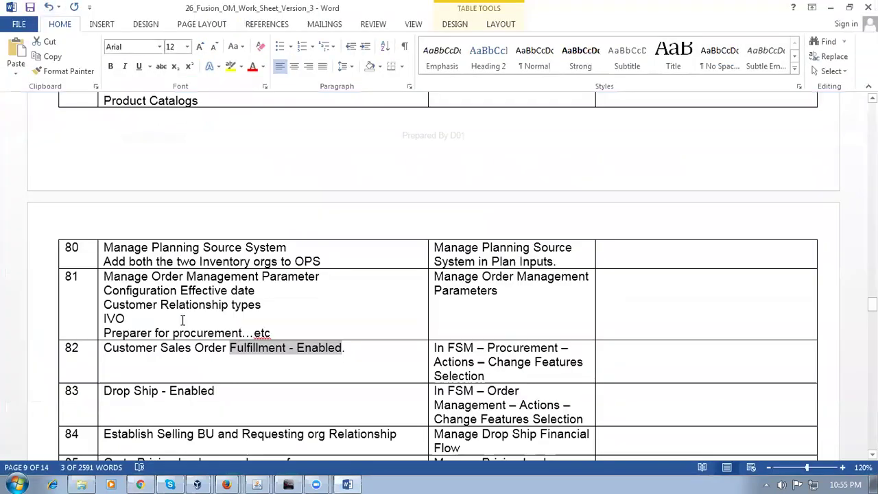
left_click(172, 352)
scroll(176, 356, "down", 3)
scroll(176, 356, "down", 4)
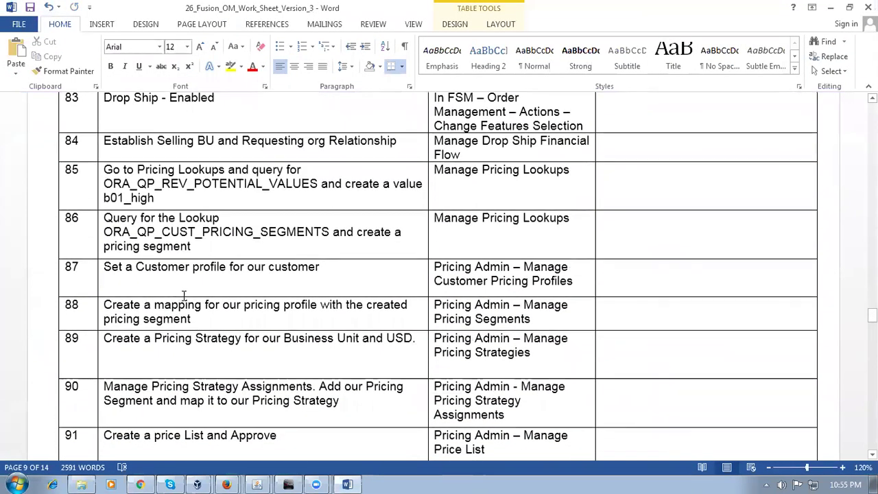
scroll(292, 218, "up", 3)
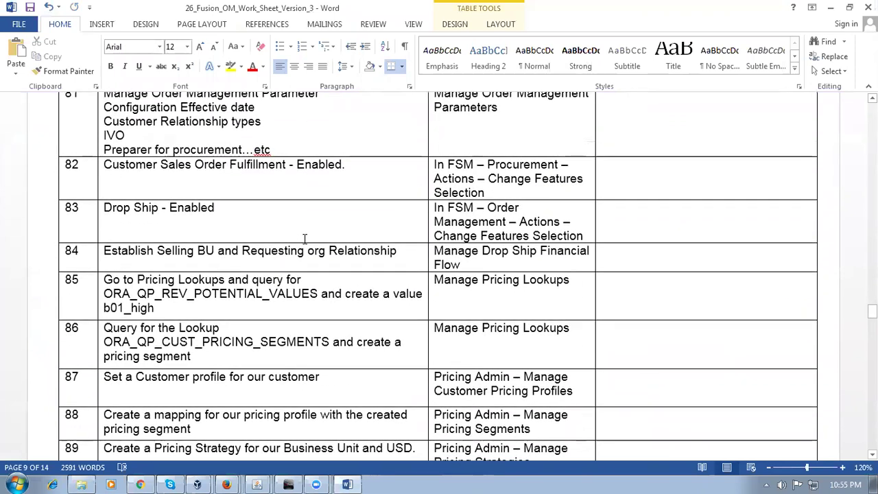
double_click(299, 248)
key("Tab")
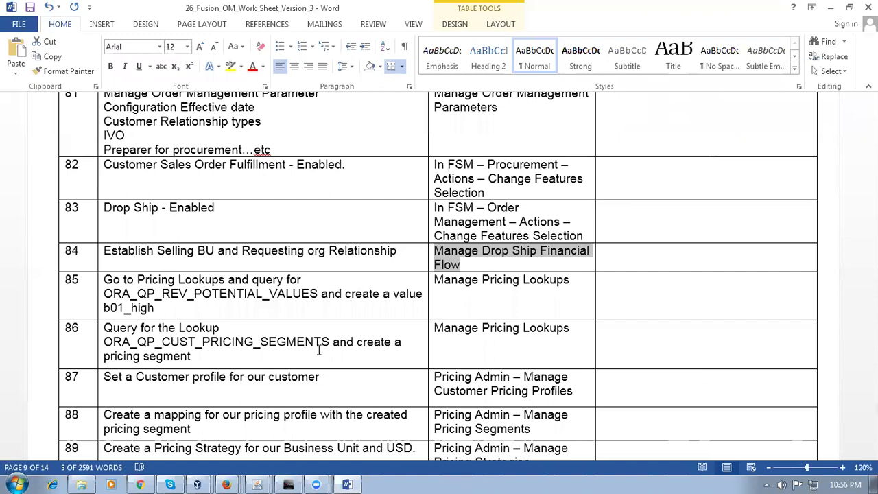
Review the Order Entry Setups in worksheet steps 74 to 84, from the infinite supply ATP rule to drop ship.
left_click(229, 213)
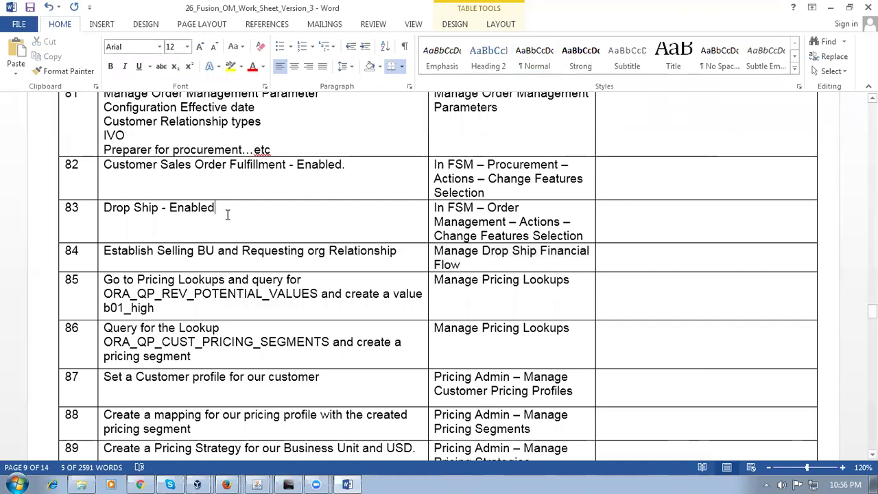
scroll(228, 215, "up", 5)
scroll(228, 215, "up", 10)
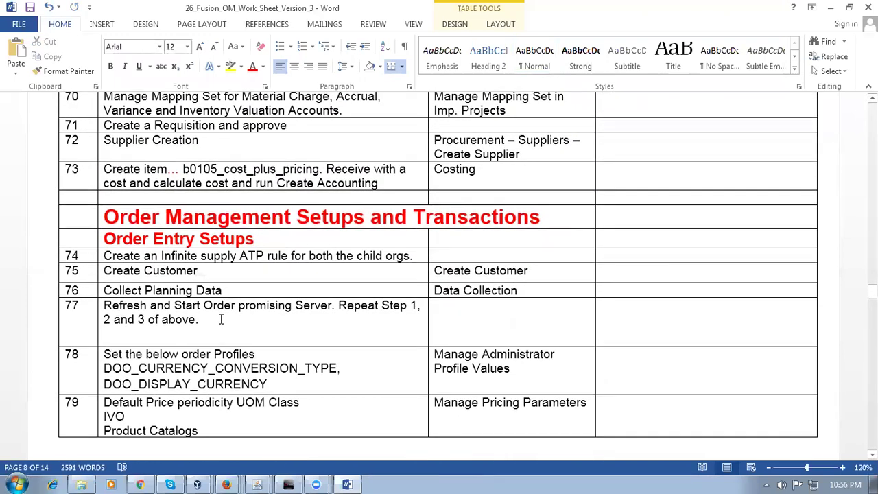
left_click(224, 320)
scroll(229, 326, "down", 8)
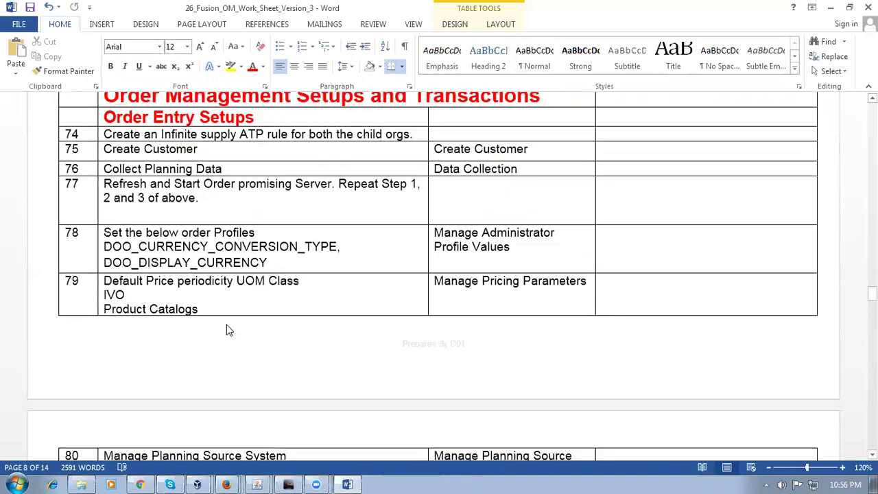
scroll(229, 328, "down", 4)
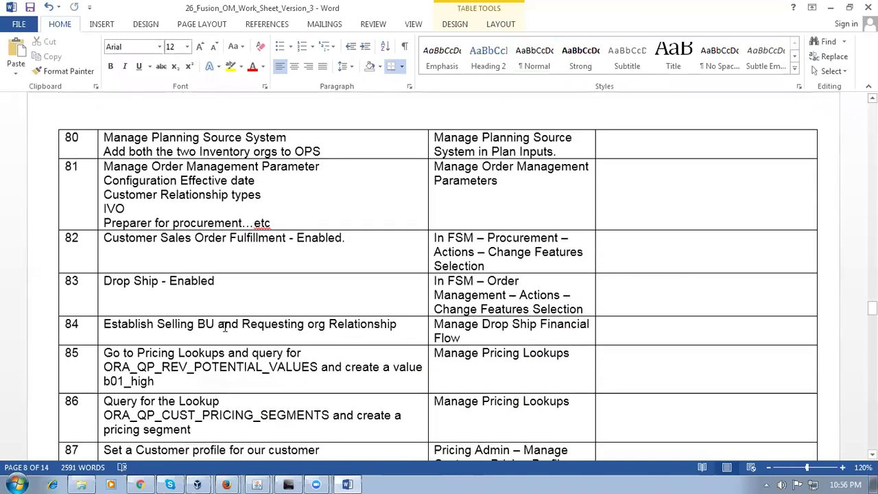
scroll(225, 326, "down", 5)
Read the pricing setups in worksheet steps 85 to 91, from pricing lookups to price list creation and approval.
left_click(225, 317)
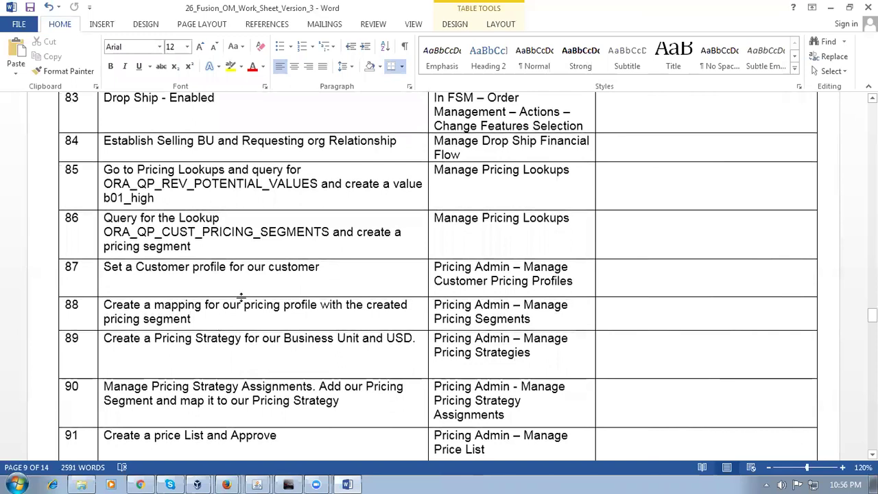
left_click(220, 341)
left_click_drag(219, 386, 226, 387)
left_click(234, 437)
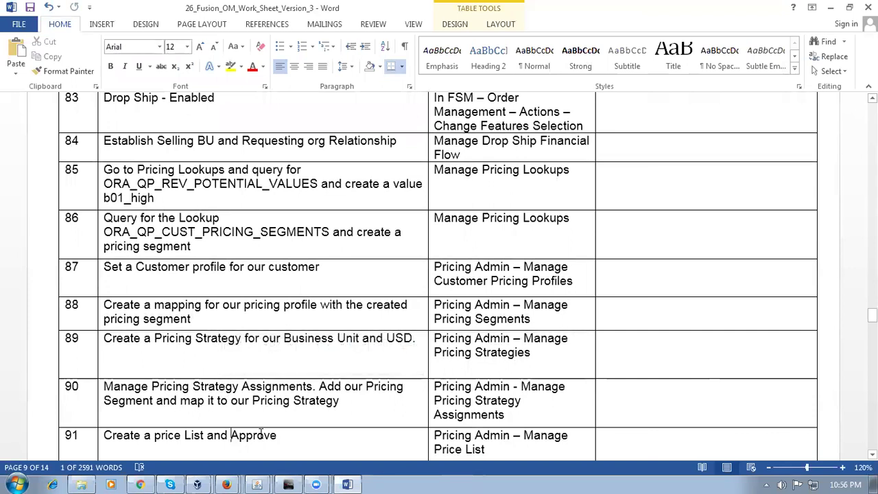
Review worksheet steps 92 to 105 on price lists, sales orders and shipping execution, examining the ship confirm, release and document rules.
scroll(247, 436, "down", 8)
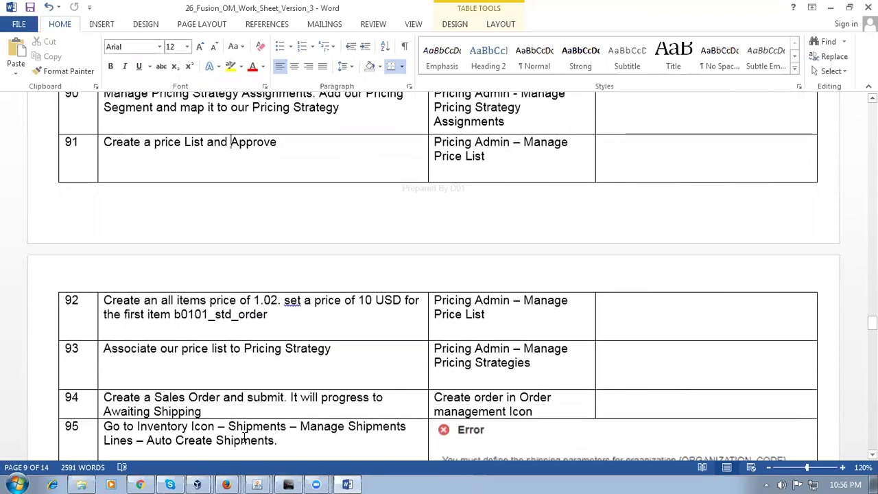
scroll(251, 436, "down", 9)
scroll(243, 439, "down", 3)
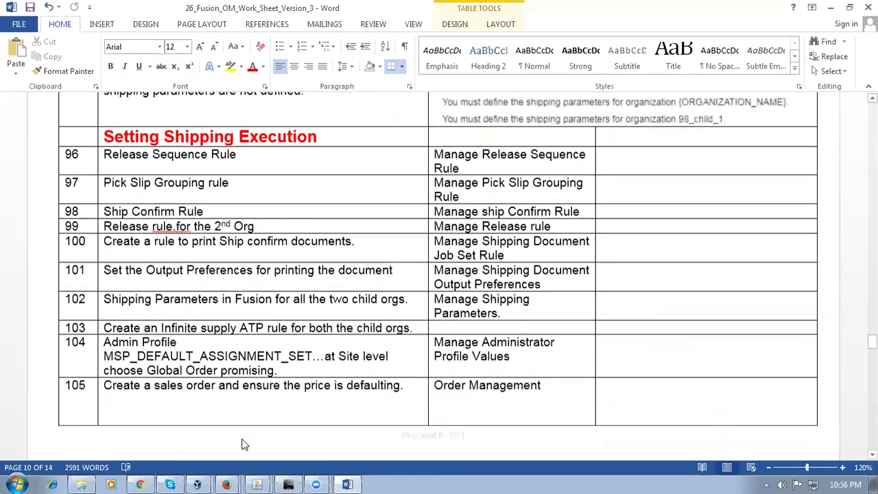
scroll(243, 439, "up", 5)
scroll(243, 439, "up", 1)
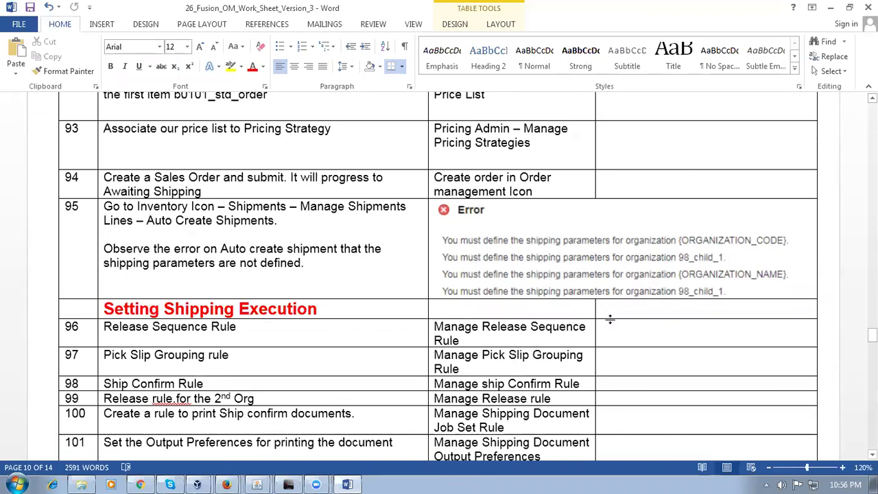
left_click(267, 384)
left_click(284, 403)
left_click(377, 415)
left_click(412, 452)
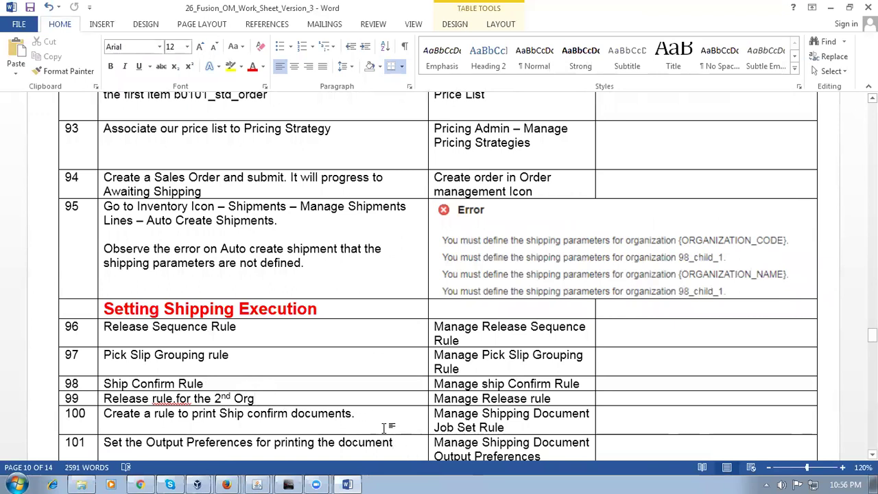